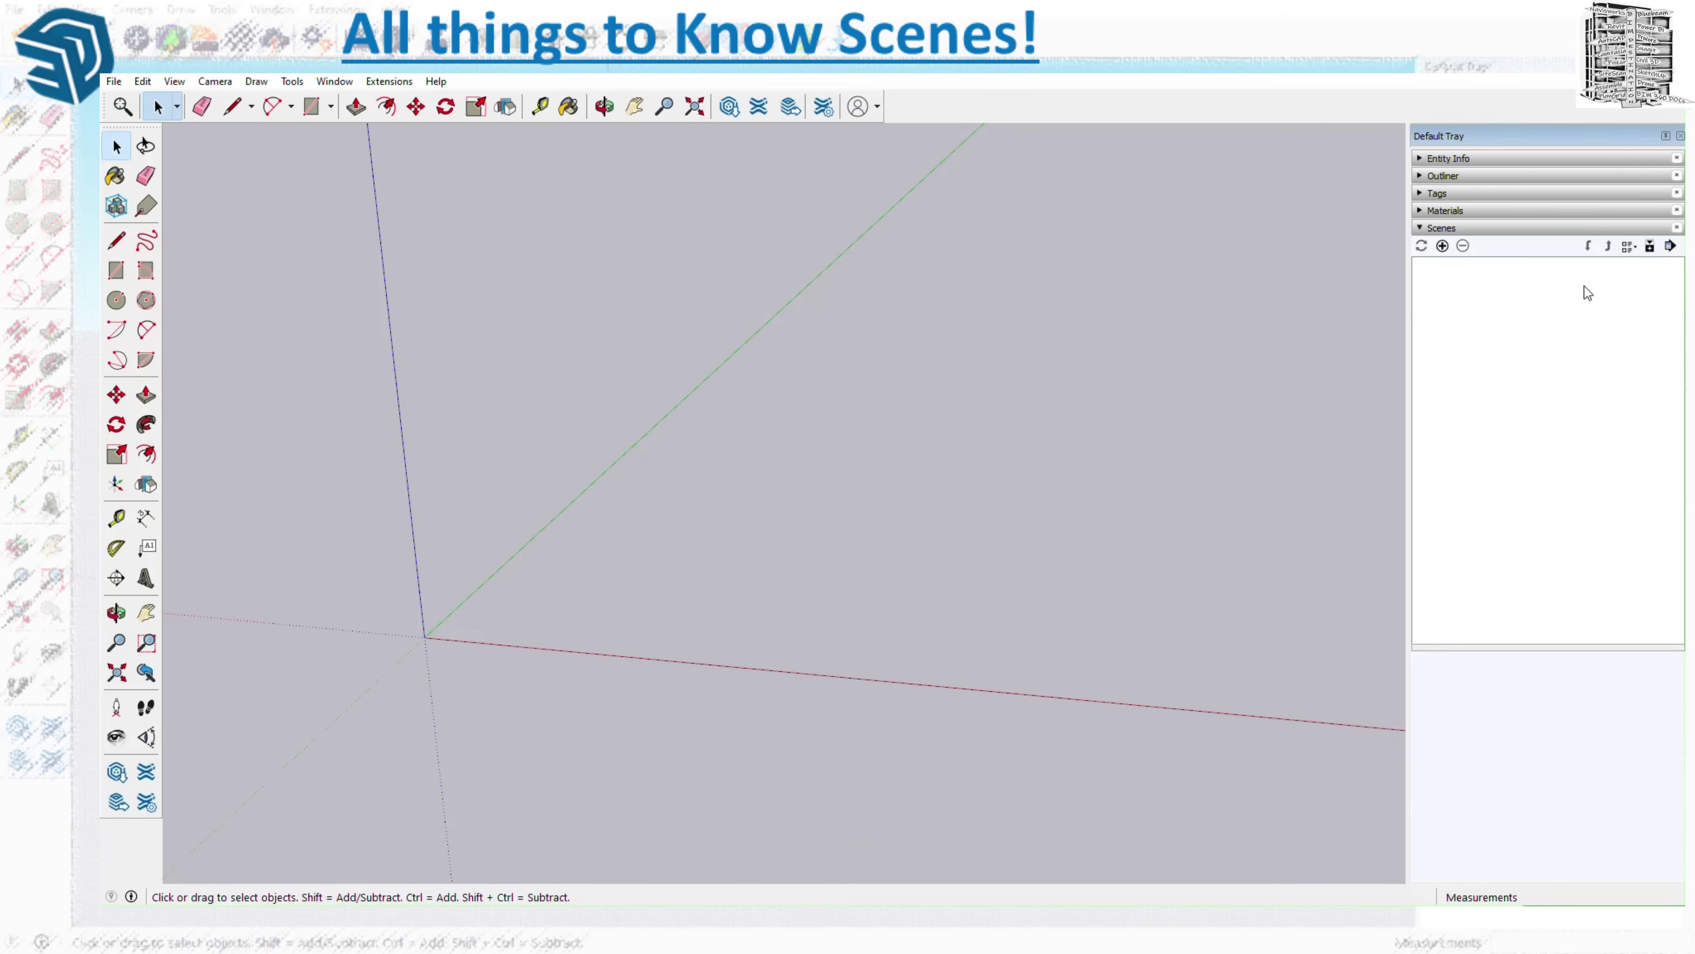
- Draw a large rectangle on the ground plane as the site face
{"action": "left_click", "coordinate": [312, 106]}
{"action": "left_click", "coordinate": [788, 311]}
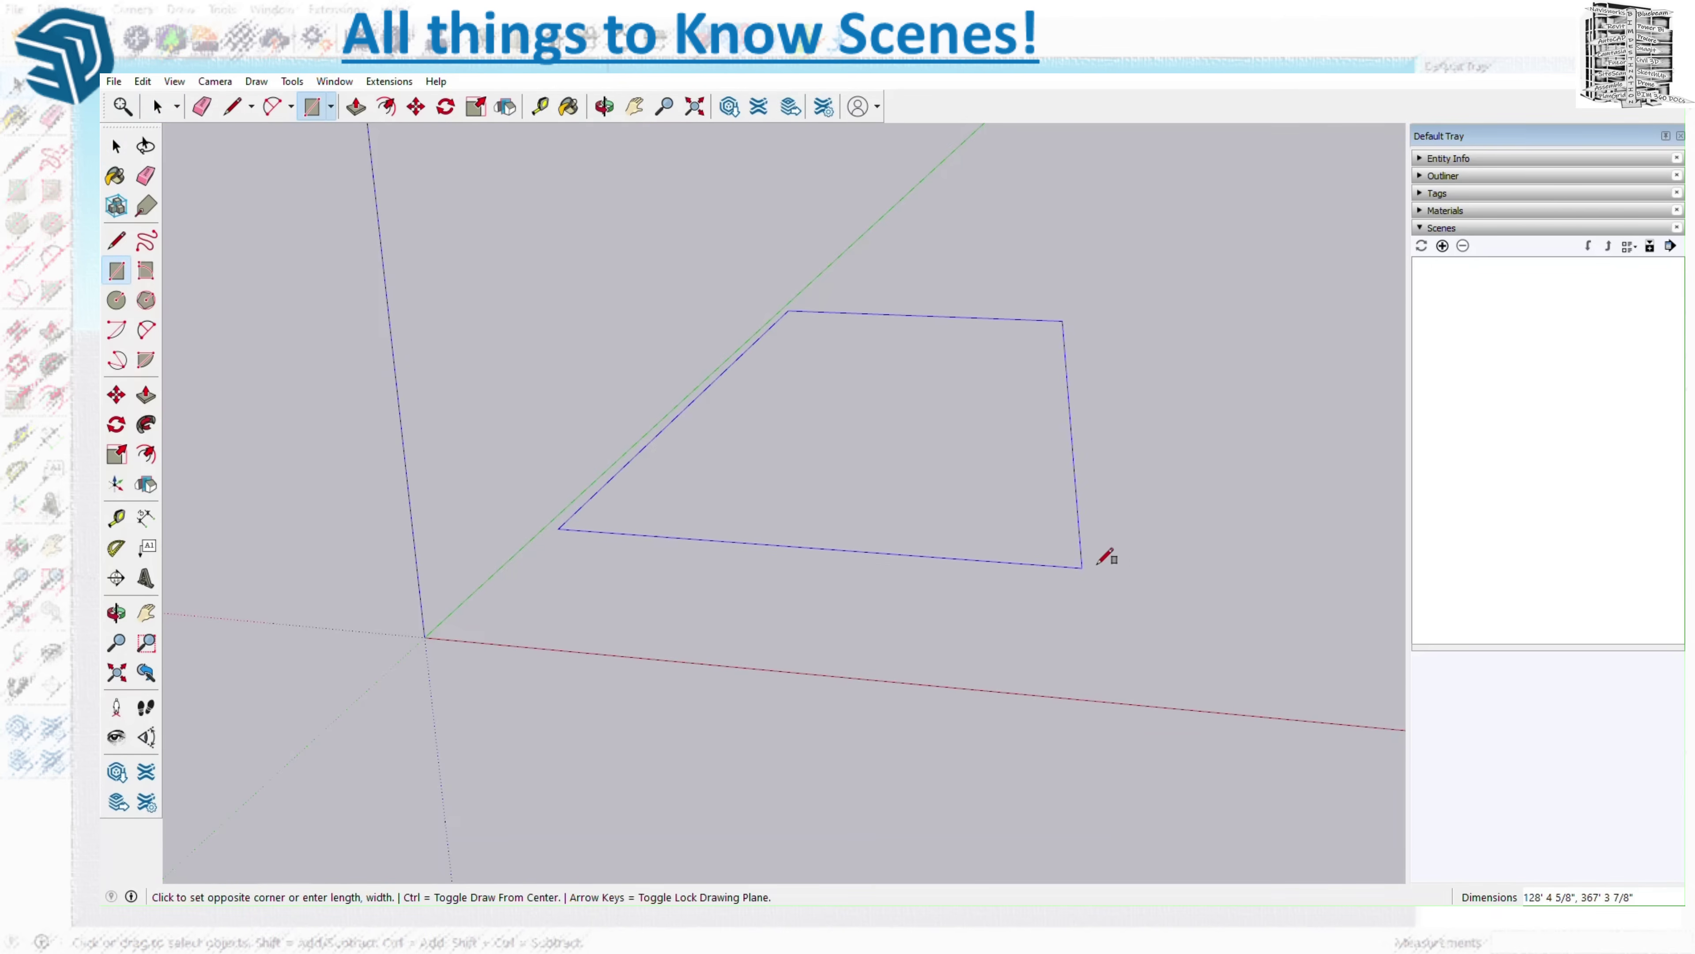
{"action": "left_click", "coordinate": [1261, 672]}
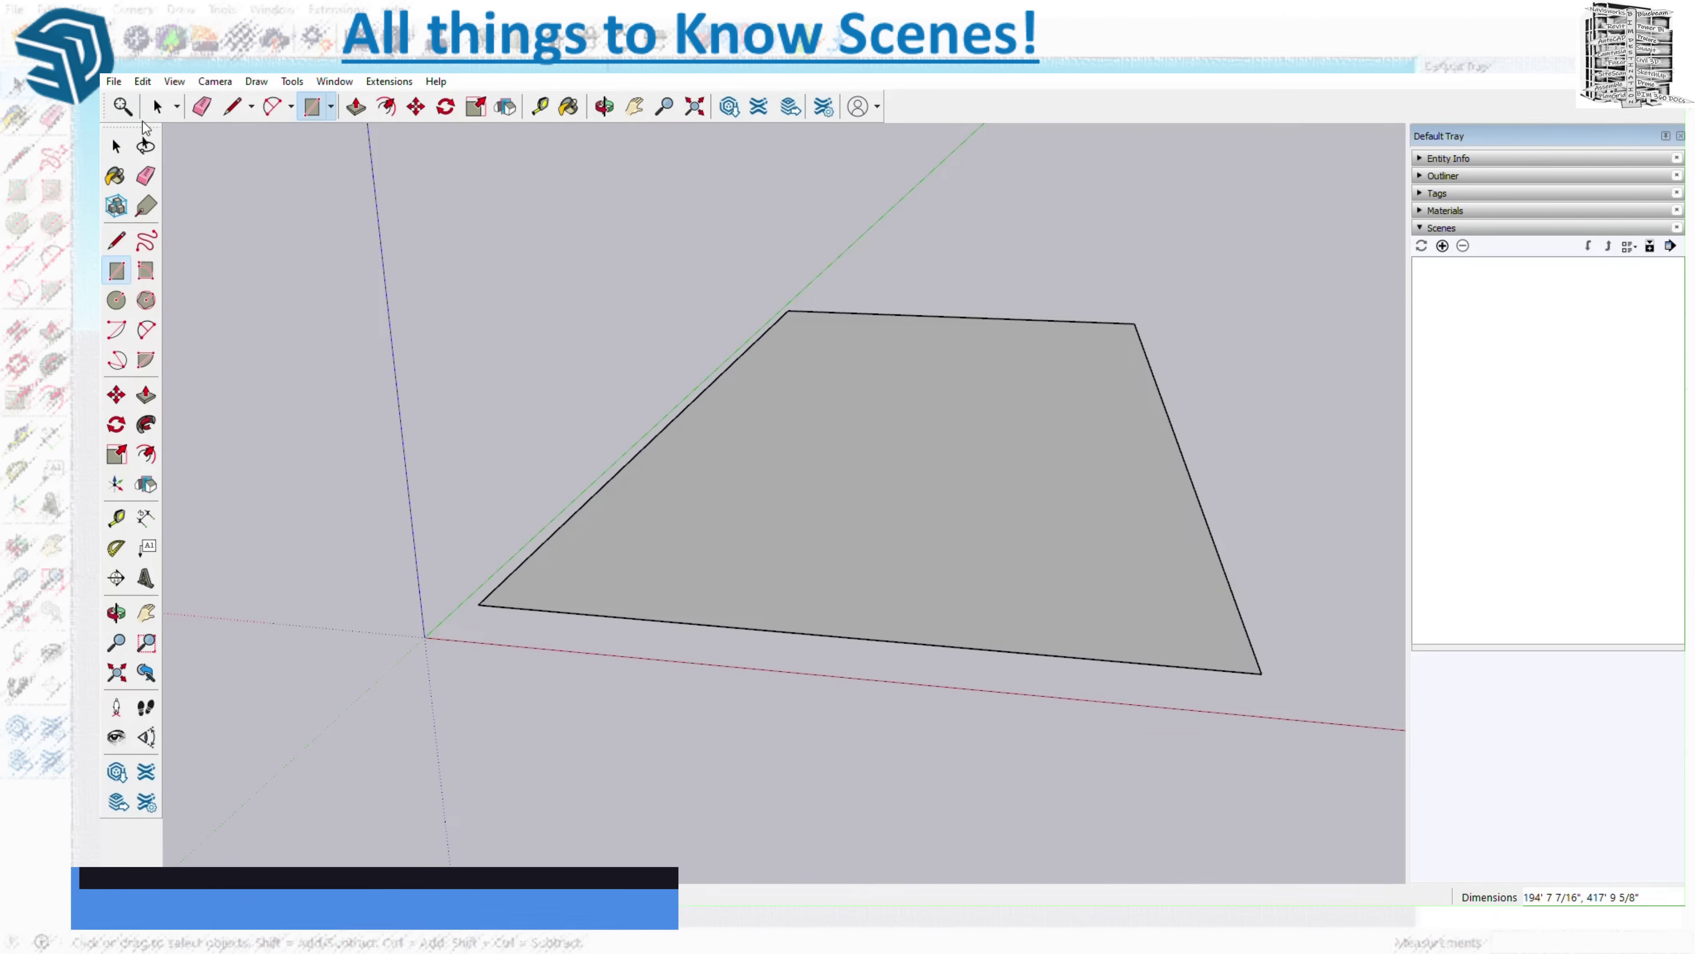
{"action": "left_click", "coordinate": [157, 107]}
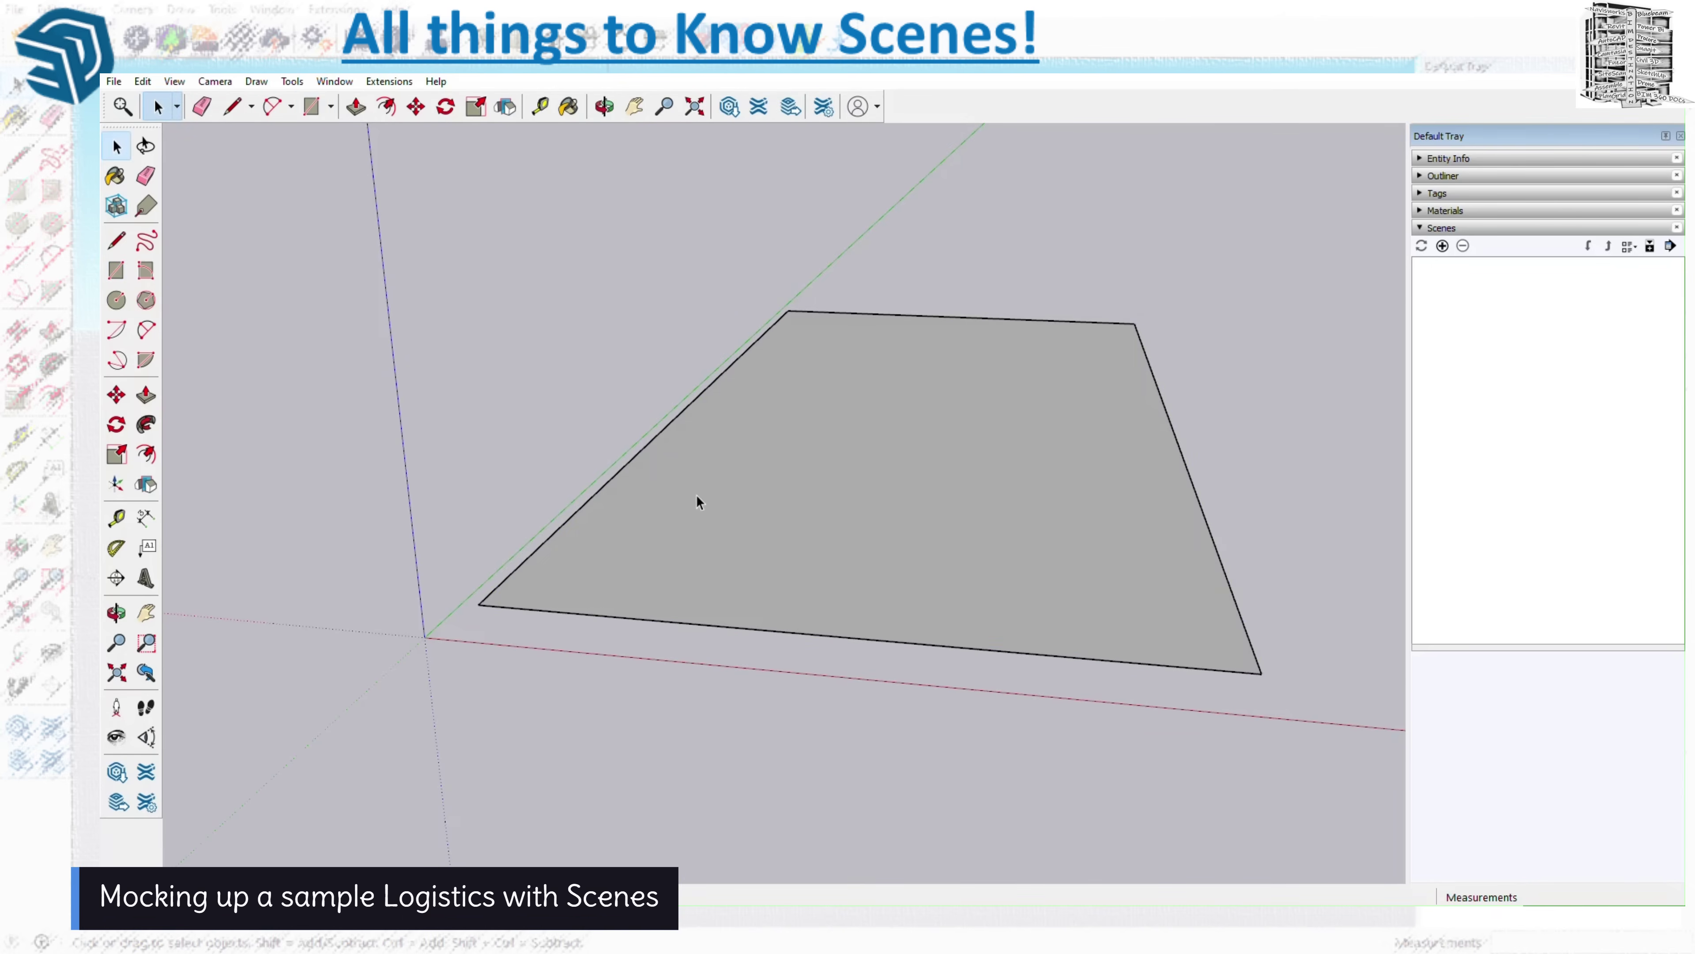
- Offset the rectangle's edge 6 inches inward and select the inner face
{"action": "left_click", "coordinate": [388, 113]}
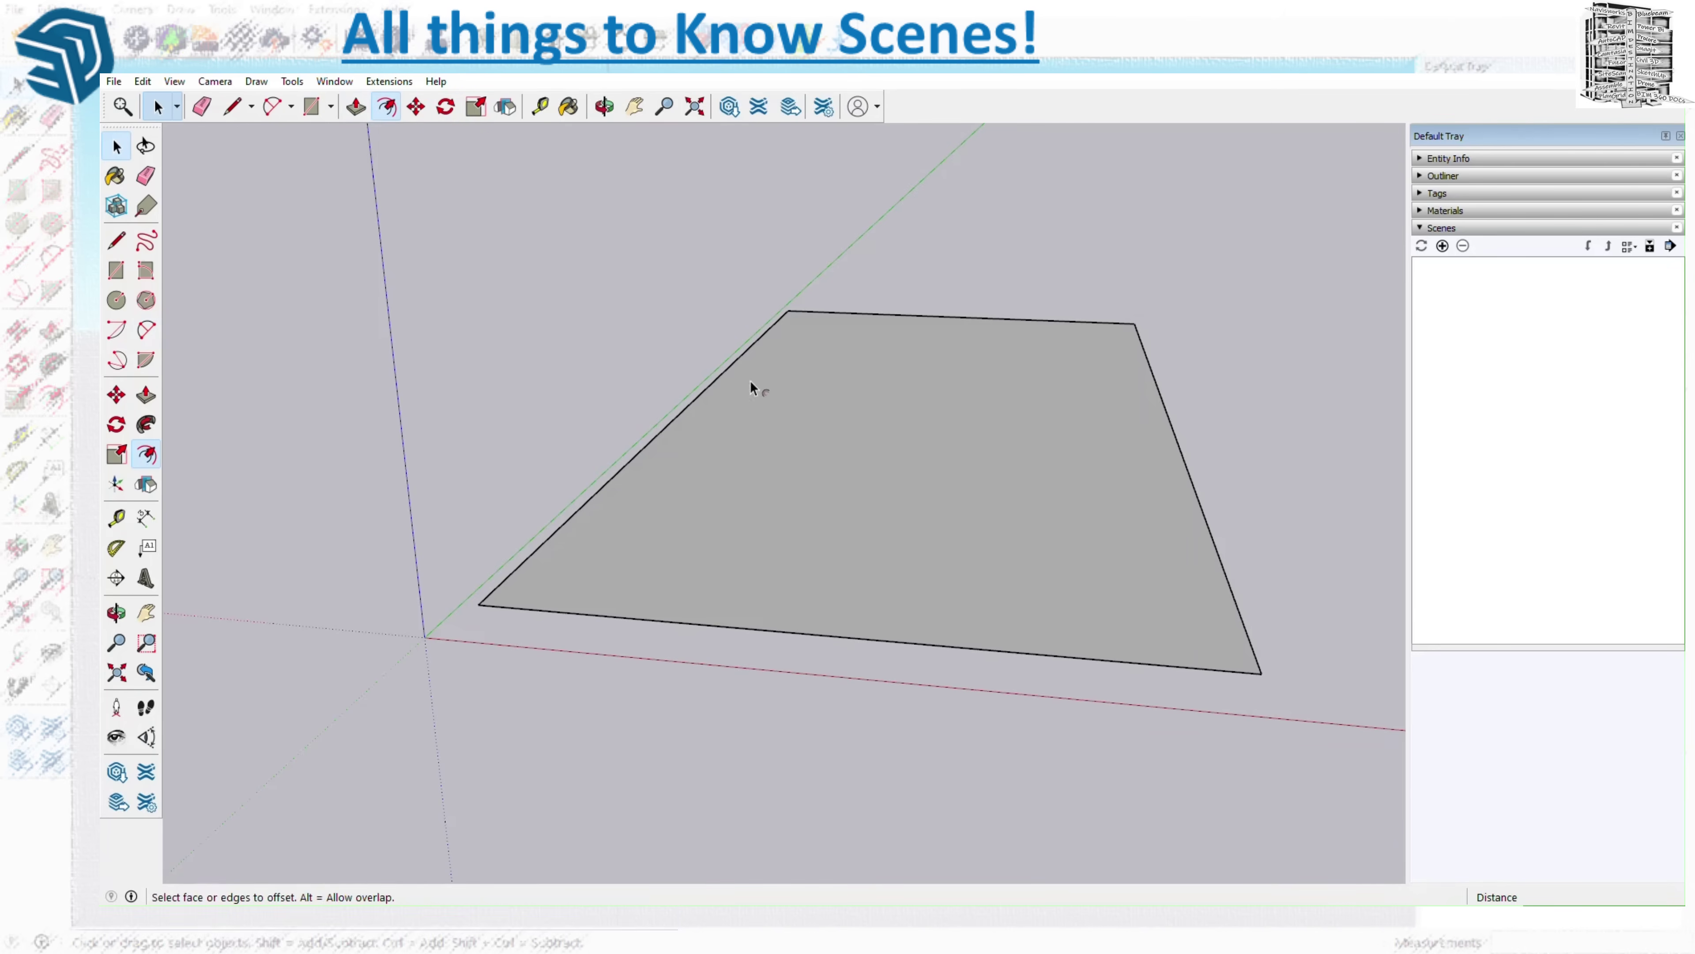
{"action": "left_click", "coordinate": [953, 561]}
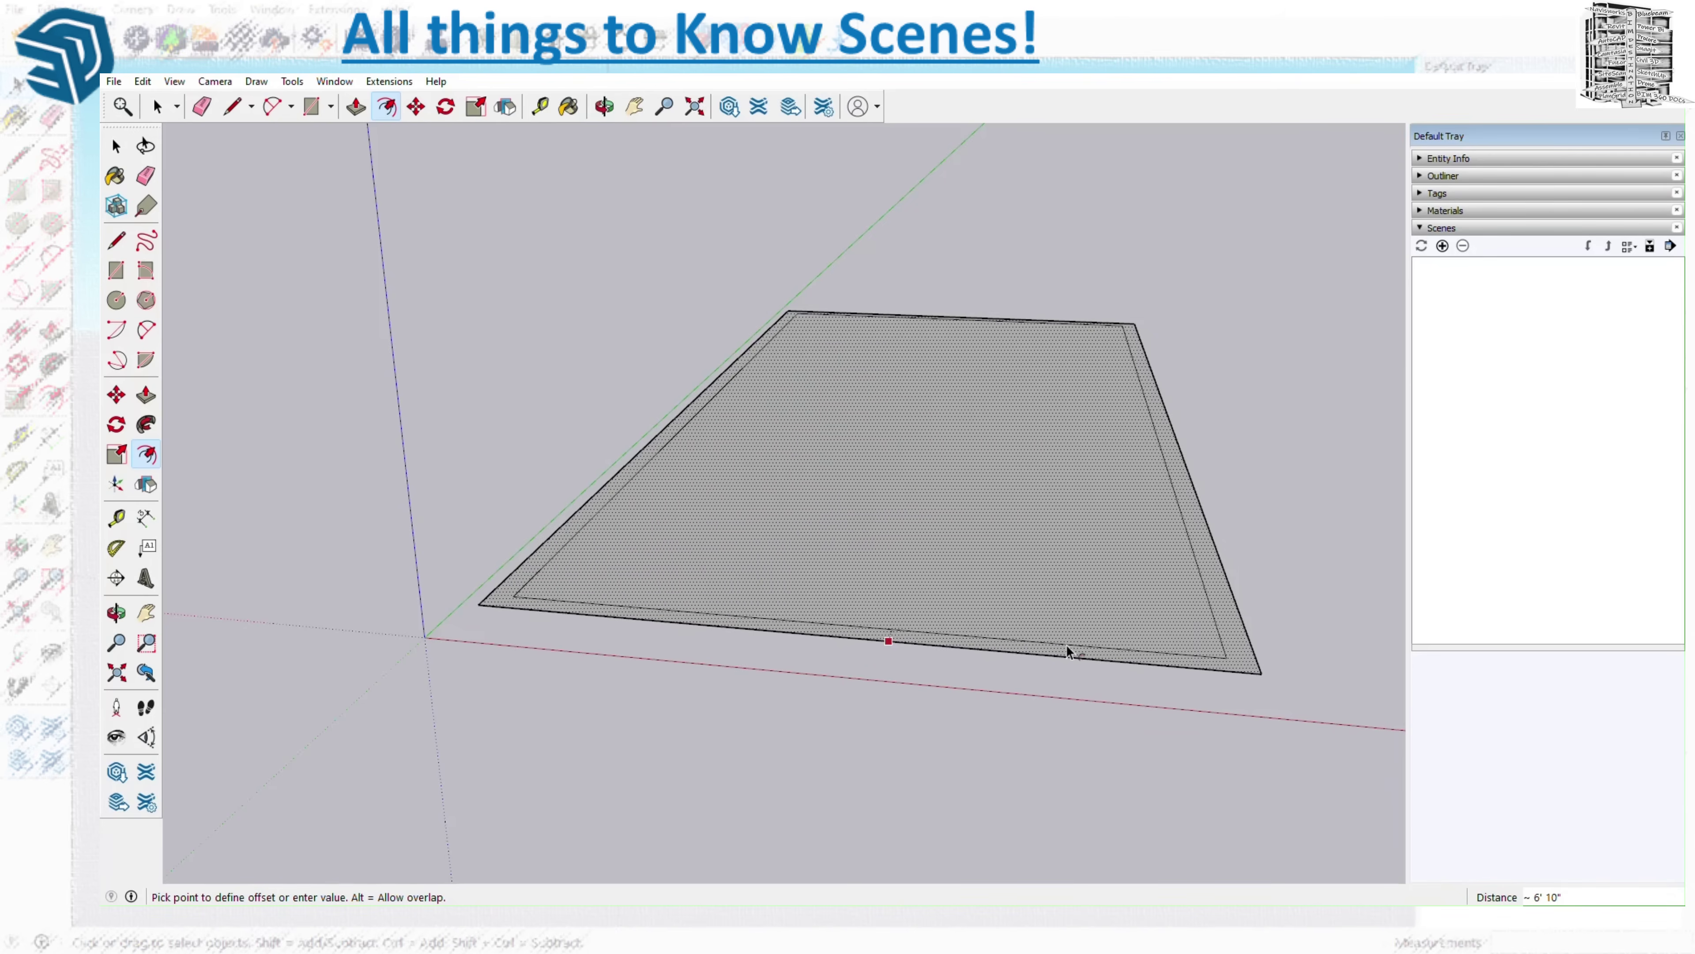
{"action": "type", "text": "6"}
{"action": "key", "text": "Return"}
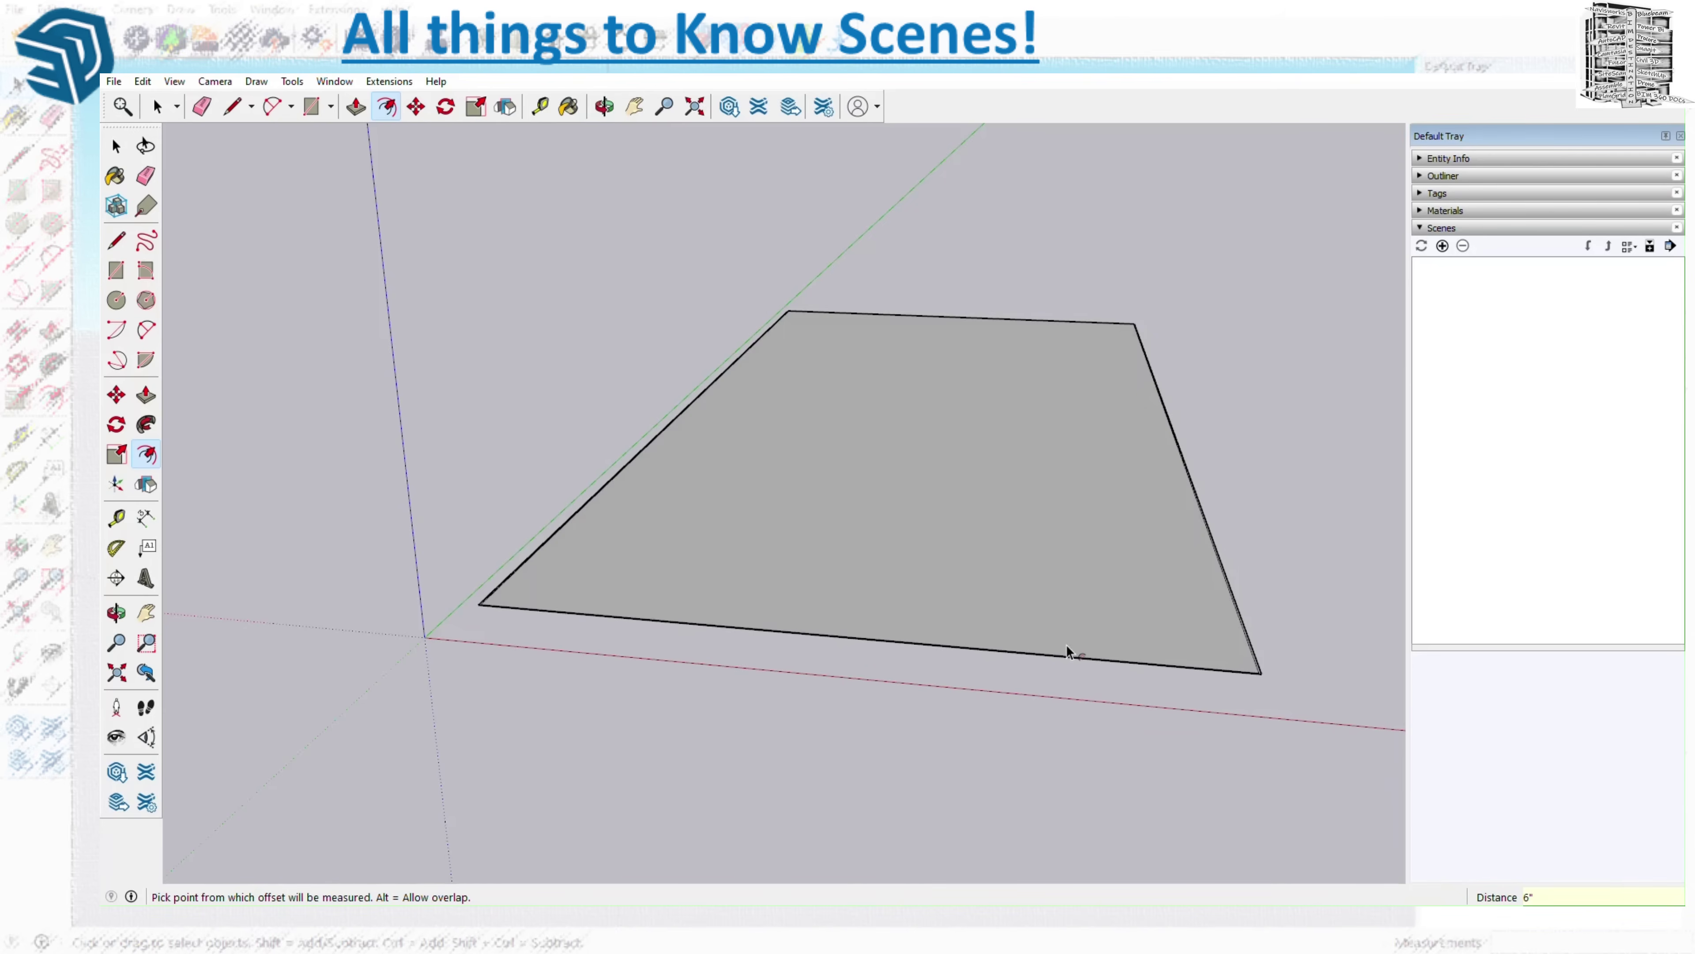
{"action": "key", "text": "space"}
{"action": "left_click", "coordinate": [1095, 645]}
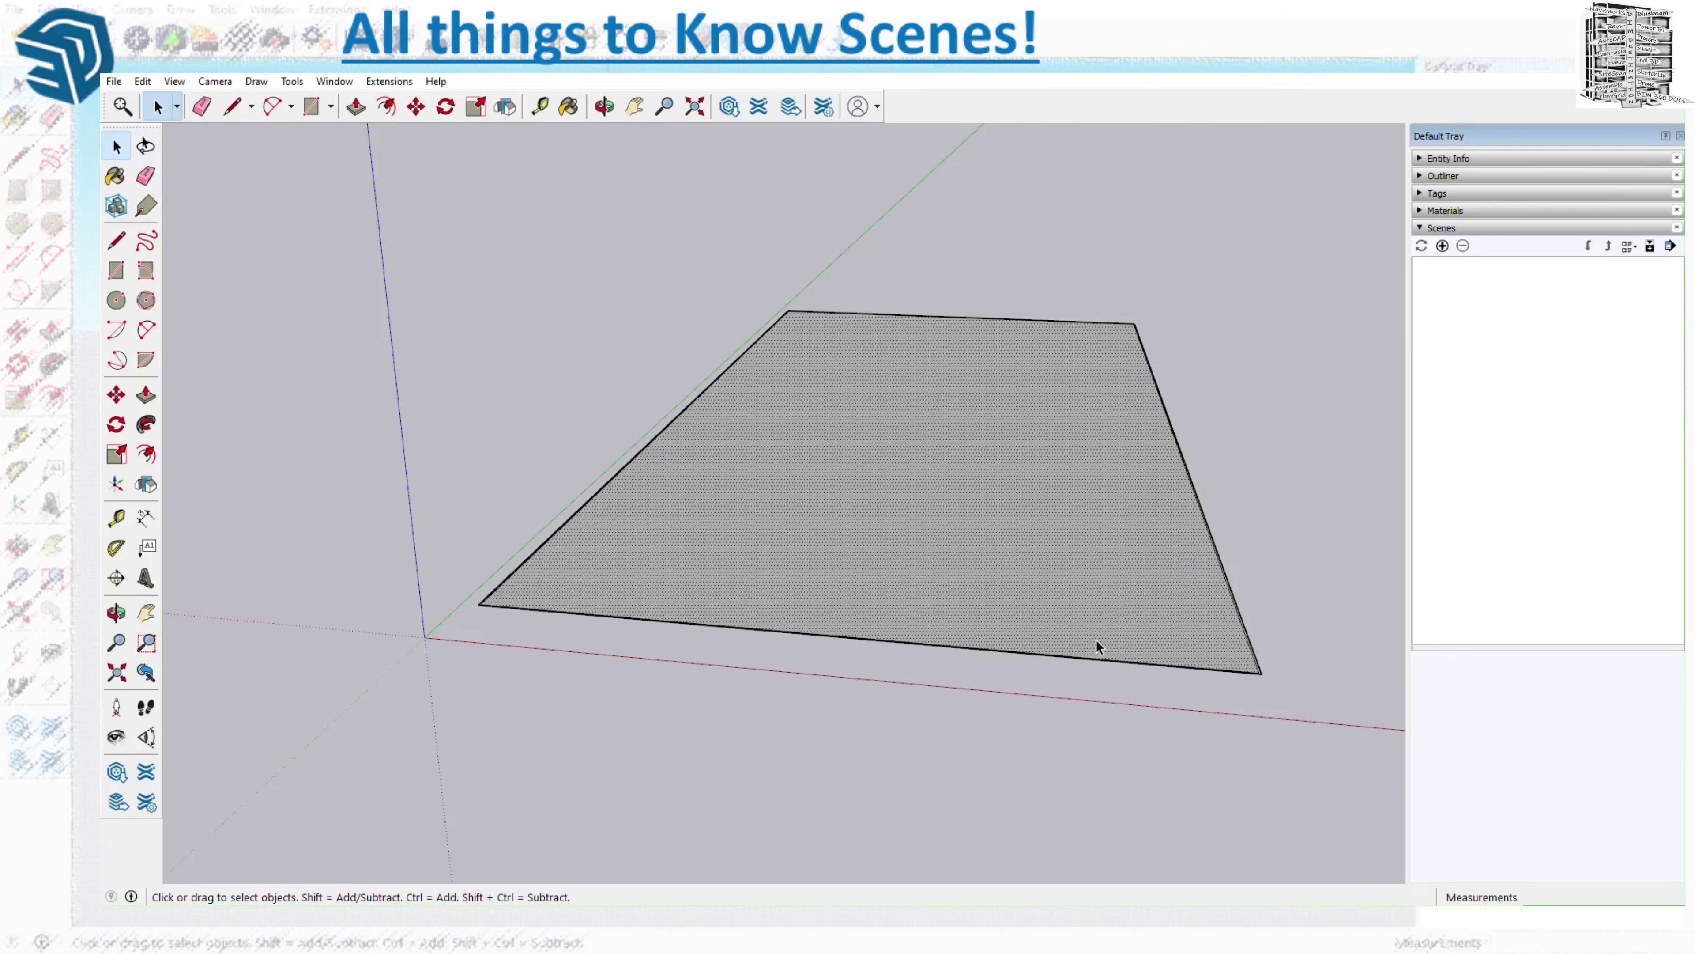
- Delete the inner face and group the remaining fence outline edges
{"action": "key", "text": "Delete"}
{"action": "scroll", "coordinate": [1278, 672], "scroll_direction": "up", "scroll_amount": 2}
{"action": "left_click_drag", "start_coordinate": [1210, 704], "coordinate": [1201, 686]}
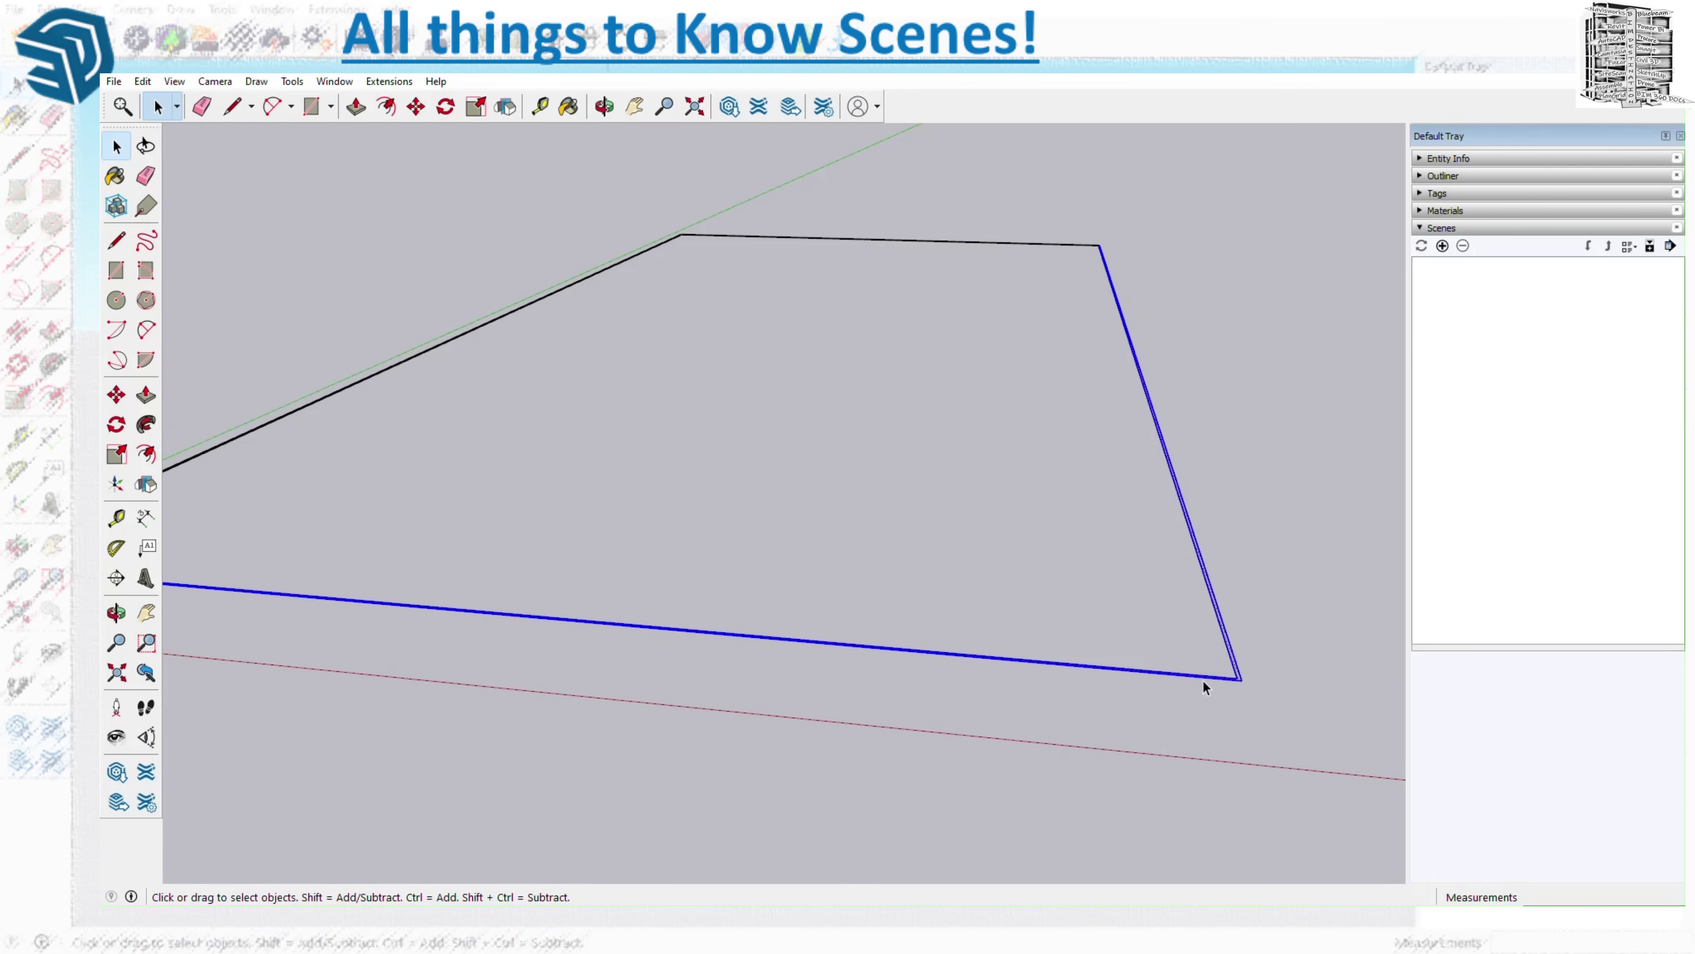
{"action": "scroll", "coordinate": [978, 635], "scroll_direction": "down", "scroll_amount": 2}
{"action": "left_click_drag", "start_coordinate": [1232, 272], "coordinate": [287, 781]}
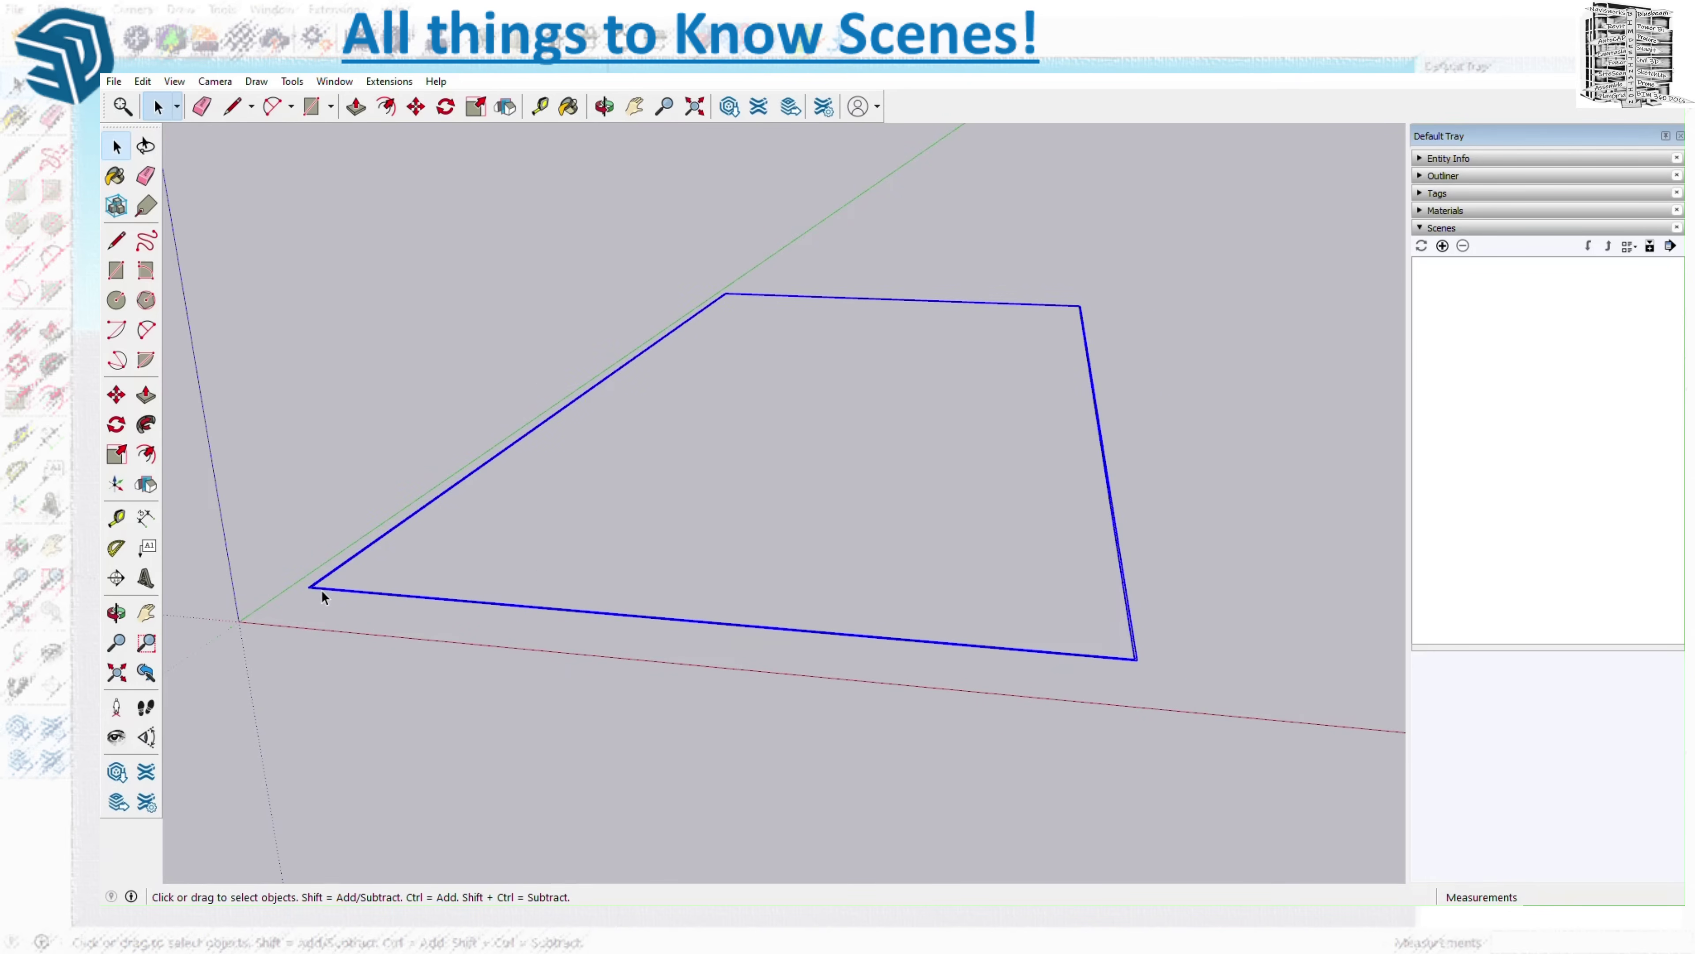
{"action": "right_click", "coordinate": [321, 587]}
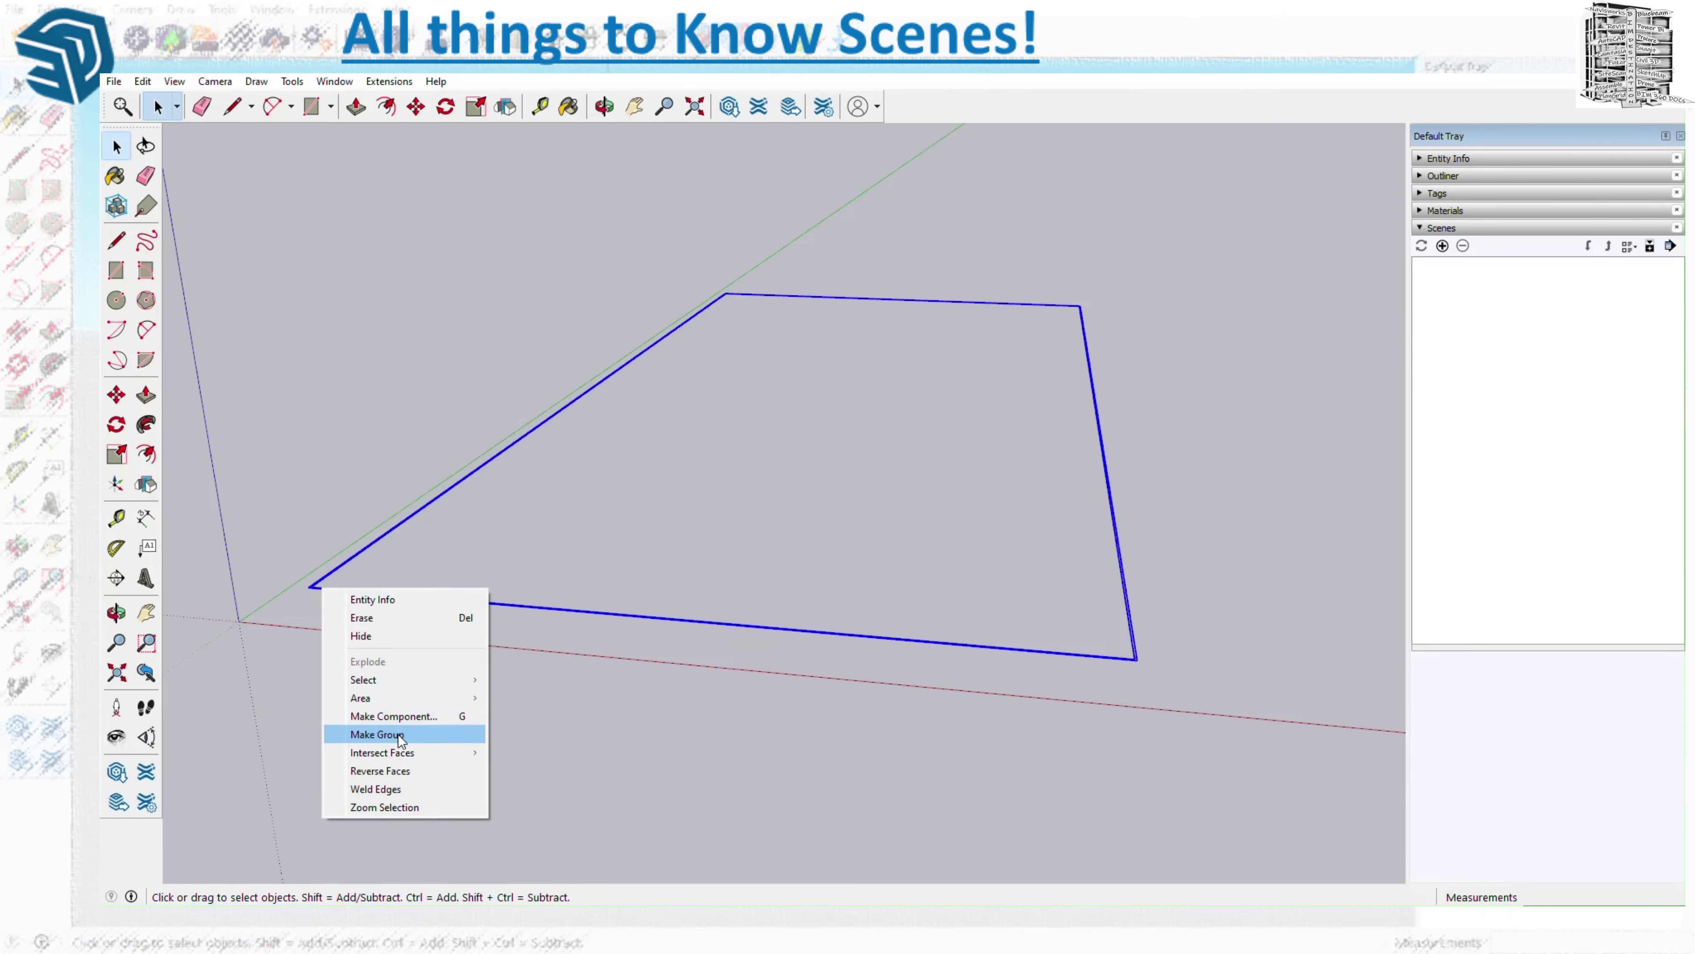
{"action": "left_click", "coordinate": [377, 734]}
- Create a new tag named 'Fence'
{"action": "left_click", "coordinate": [1420, 193]}
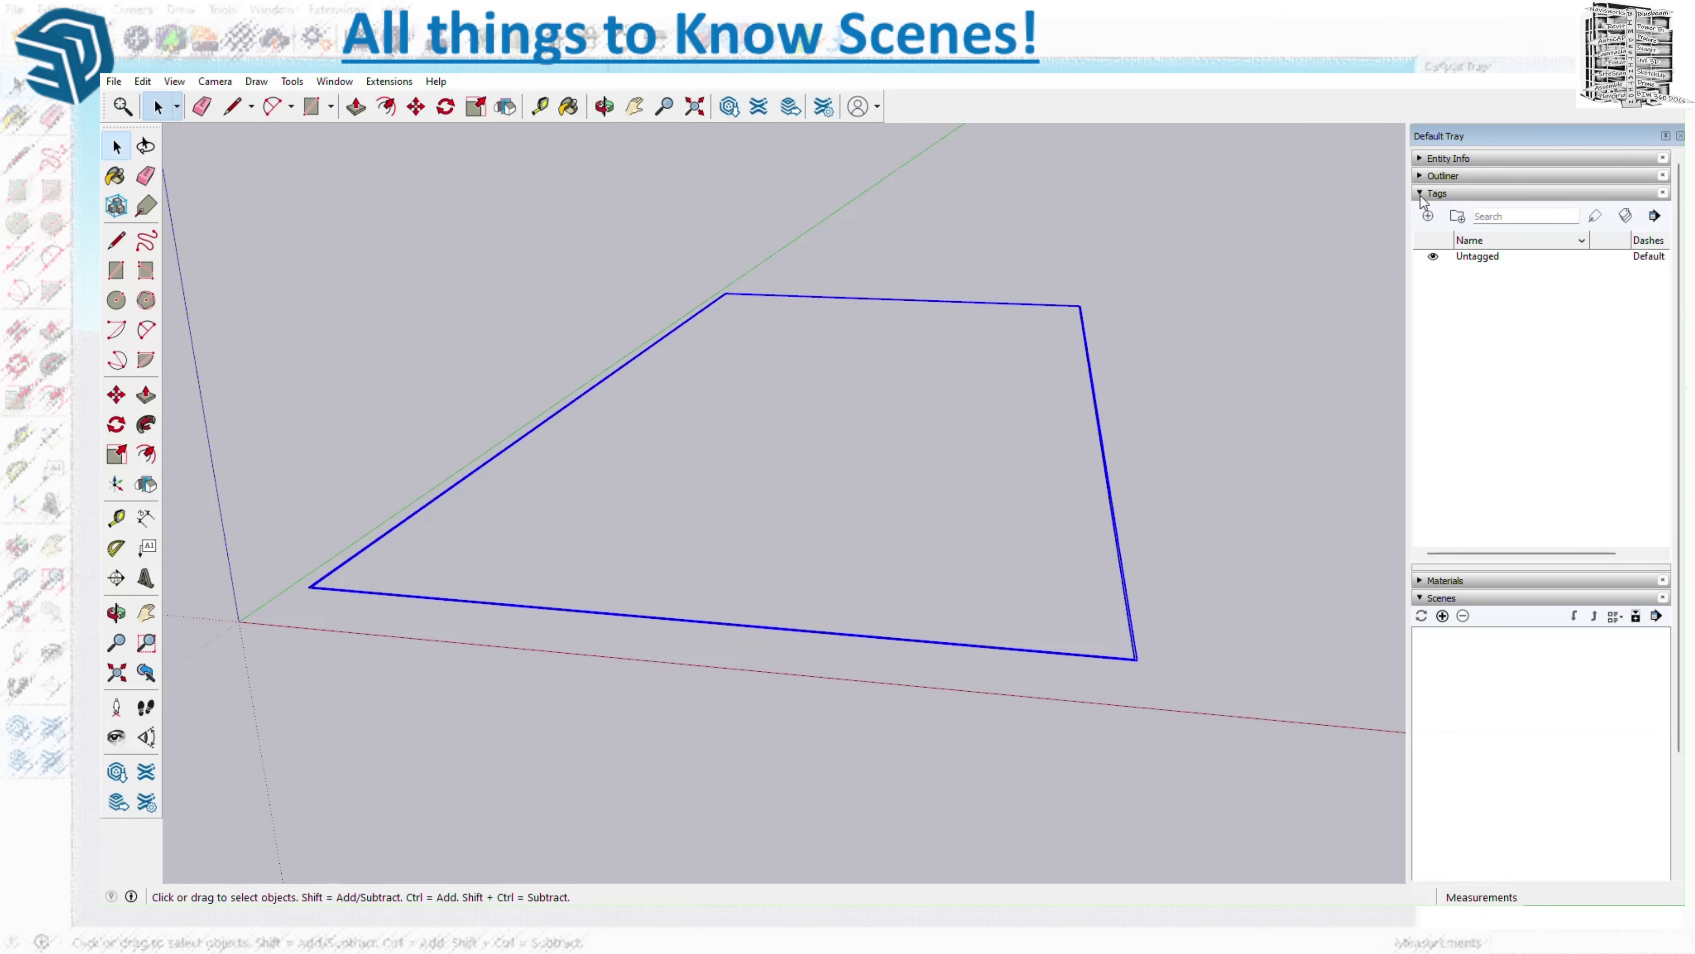
{"action": "left_click", "coordinate": [1428, 216]}
{"action": "type", "text": "Fenci"}
{"action": "key", "text": "BackSpace"}
{"action": "type", "text": "e"}
{"action": "key", "text": "Return"}
- Assign the fence group to the Fence tag in Entity Info
{"action": "left_click", "coordinate": [1420, 159]}
{"action": "left_click", "coordinate": [1576, 207]}
{"action": "left_click", "coordinate": [1562, 230]}
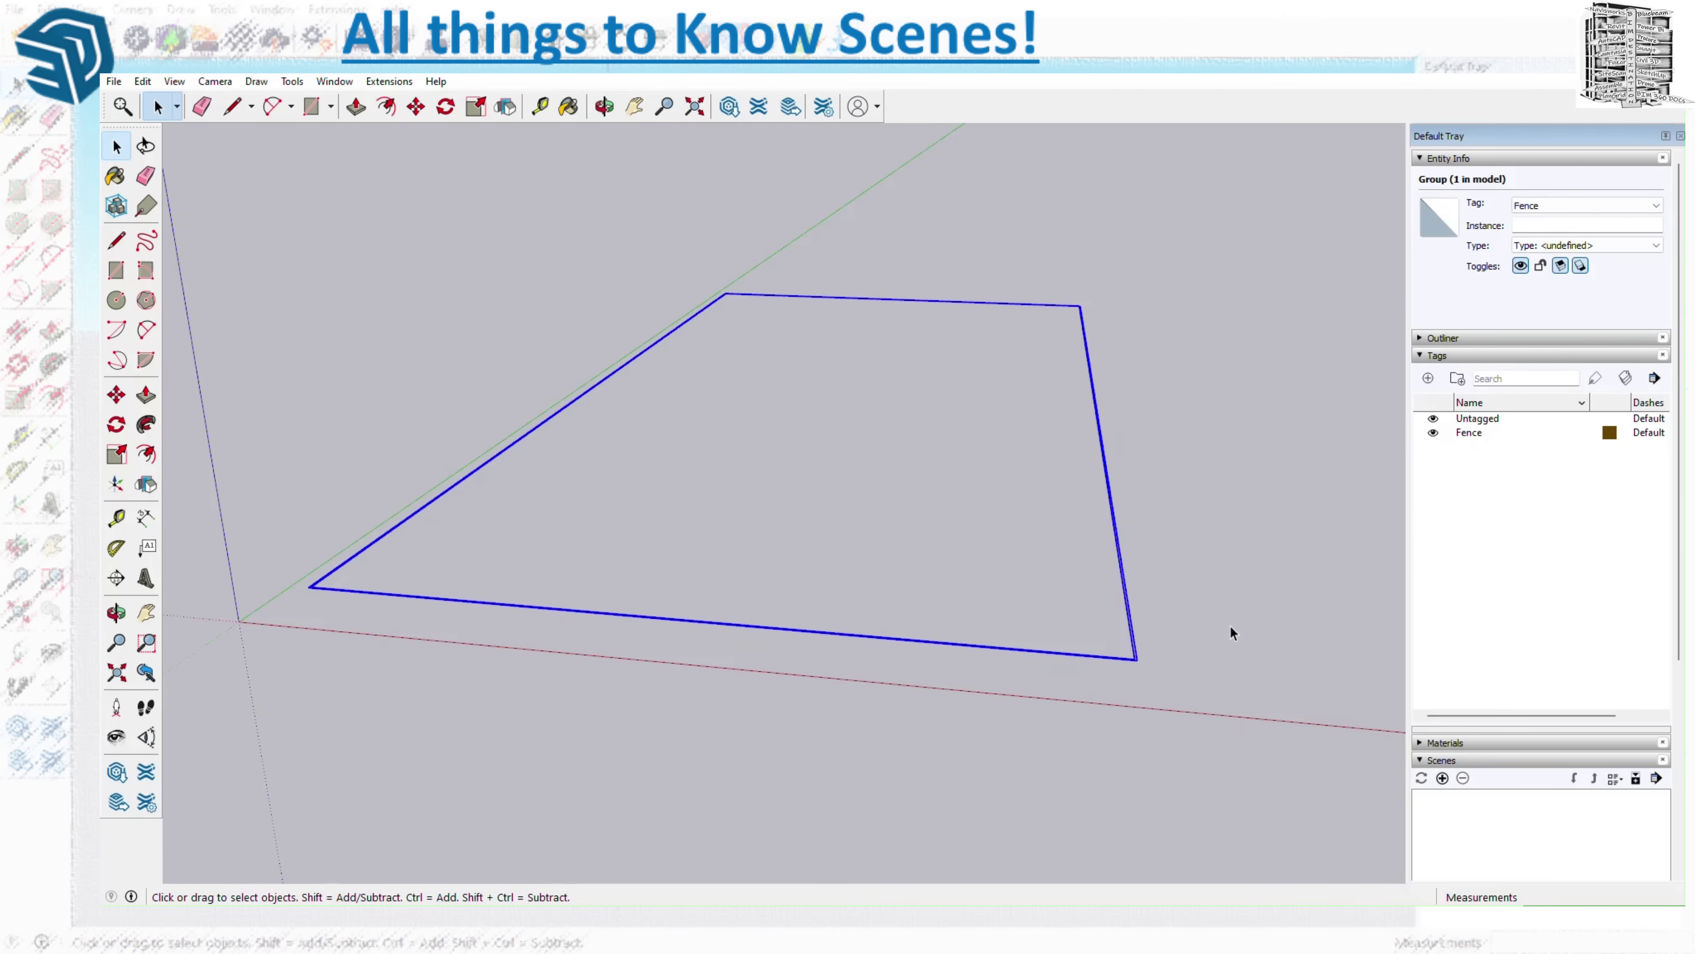
{"action": "left_click", "coordinate": [1253, 616]}
{"action": "scroll", "coordinate": [1145, 665], "scroll_direction": "up", "scroll_amount": 3}
- Inside the fence group, push/pull the strip up 8'
{"action": "double_click", "coordinate": [1145, 663]}
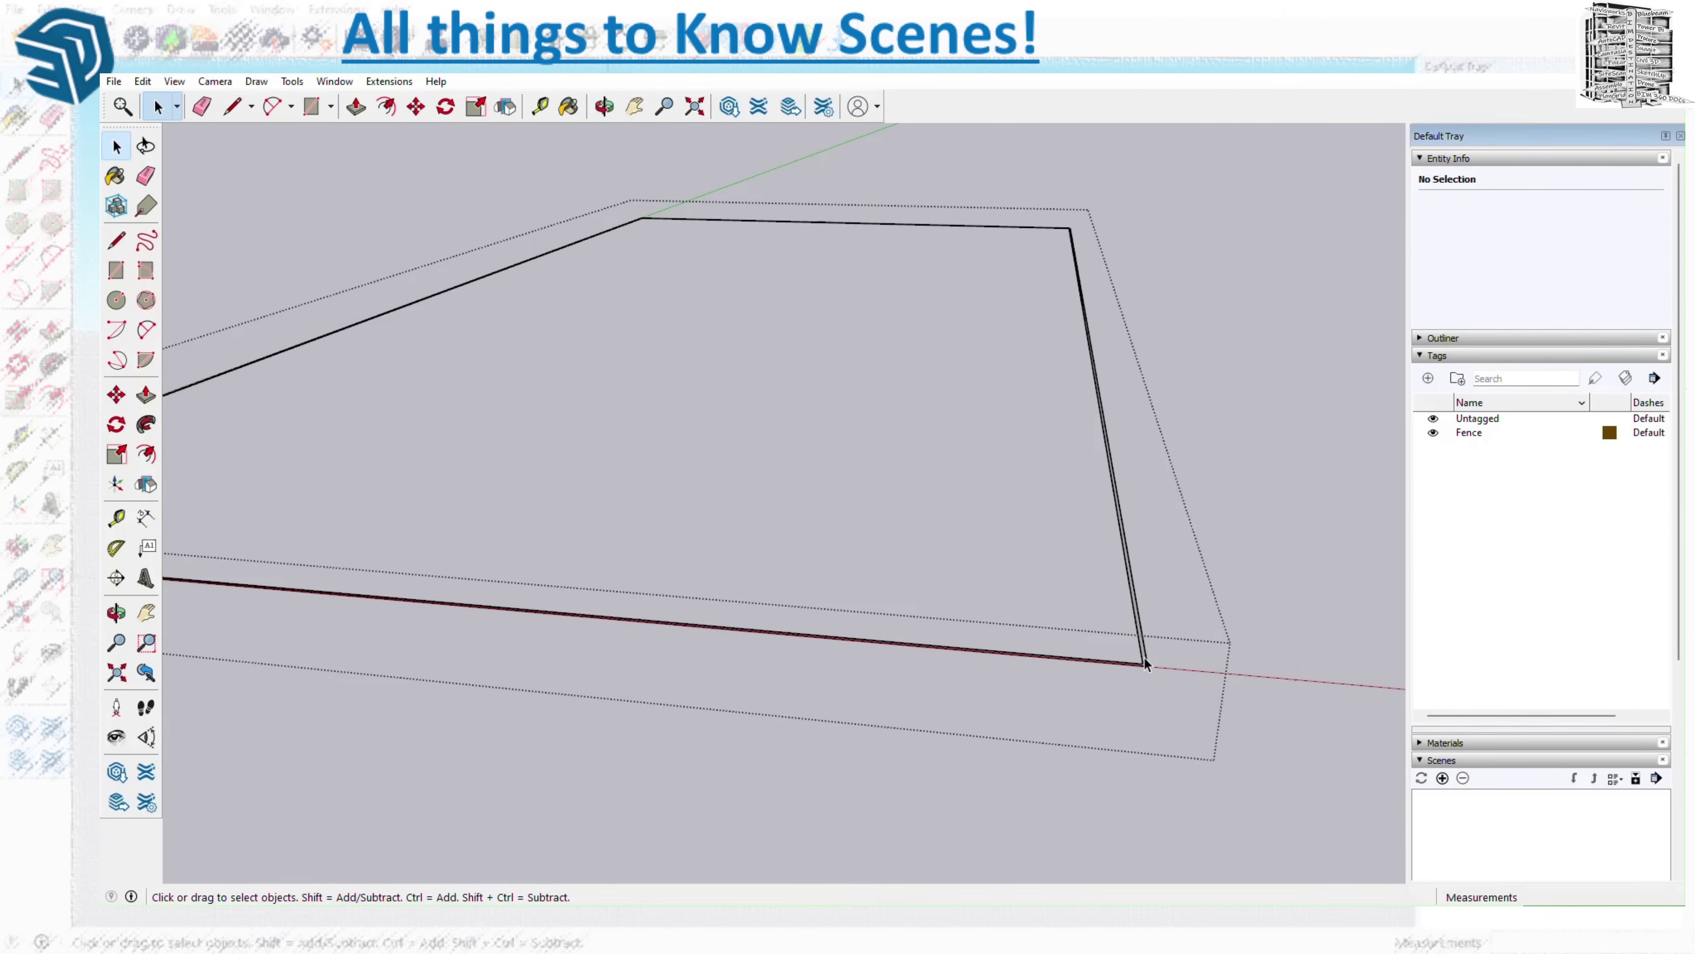
{"action": "left_click", "coordinate": [357, 107]}
{"action": "left_click", "coordinate": [1142, 661]}
{"action": "type", "text": "8"}
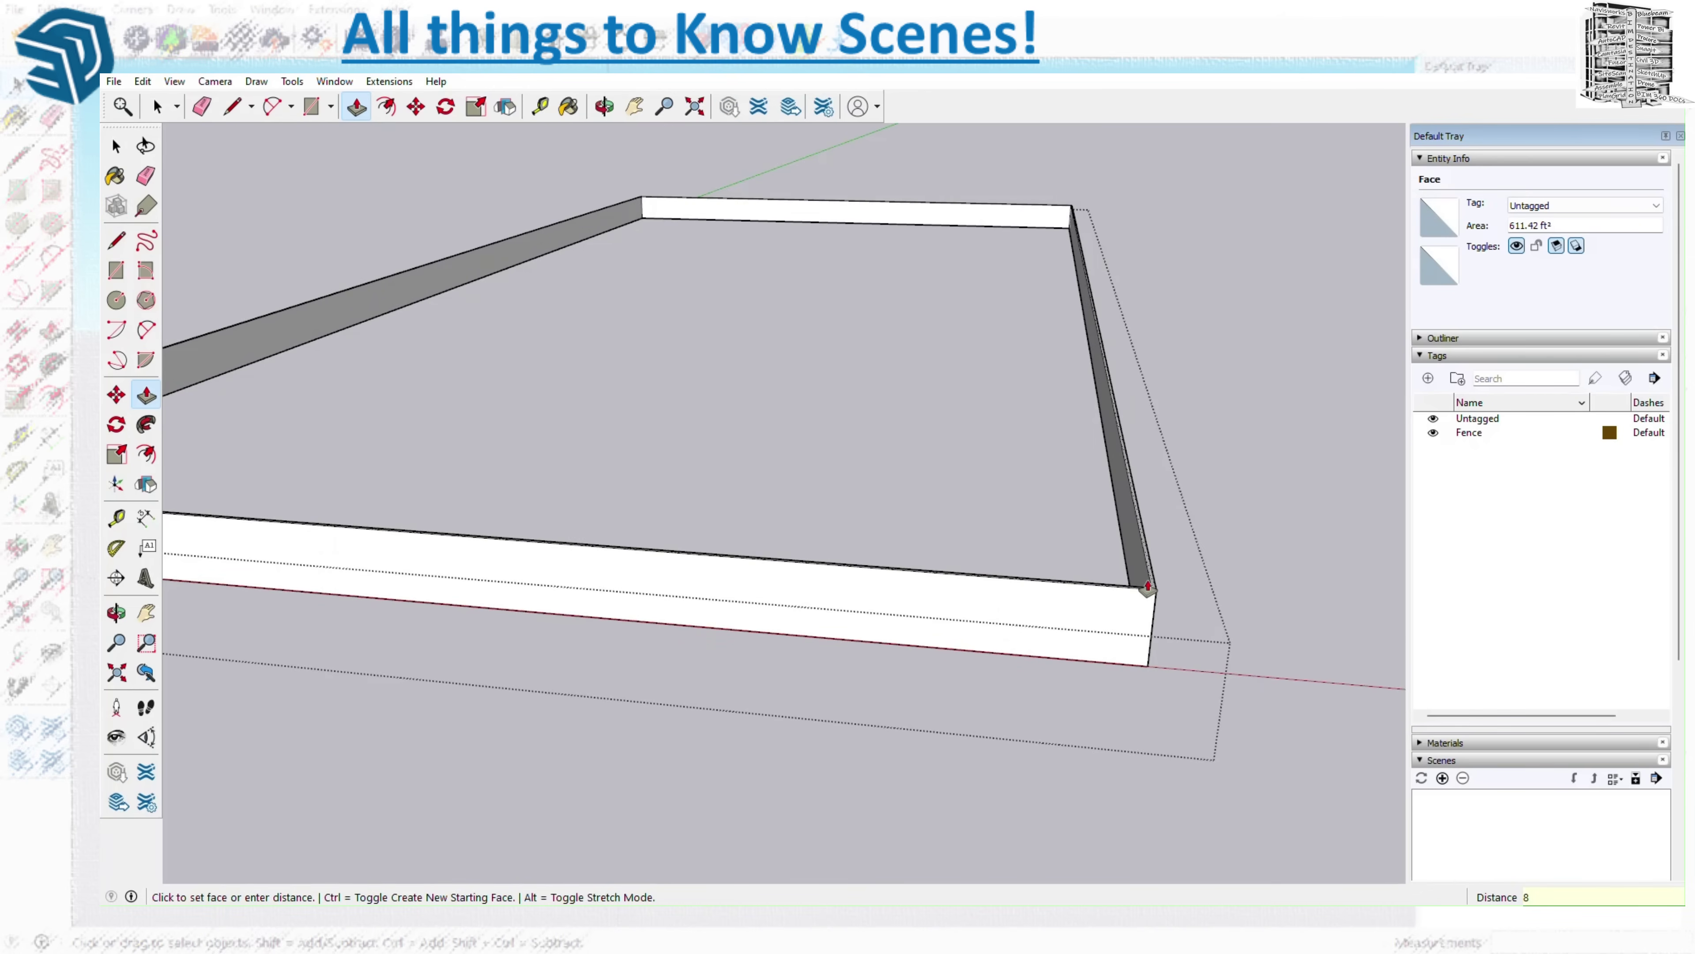
{"action": "key", "text": "Return"}
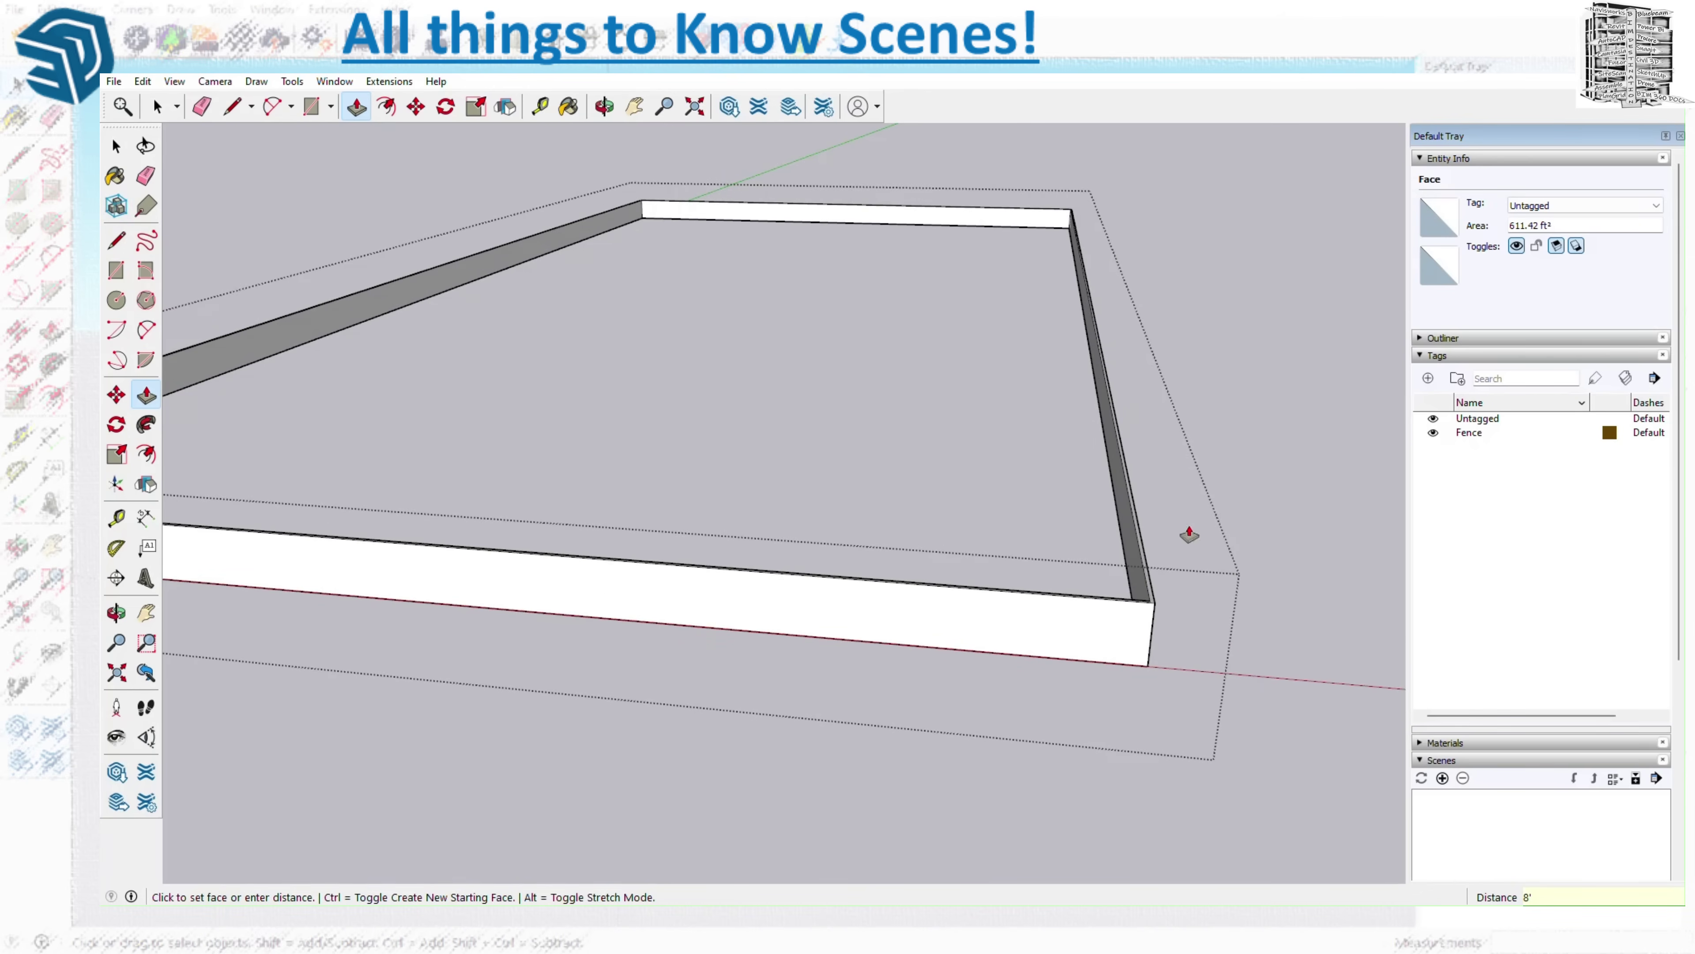
- Orbit around the finished fence wall and collapse the Tags list
{"action": "mouse_move", "coordinate": [1043, 665]}
{"action": "middle_mouse_down"}
{"action": "mouse_move", "coordinate": [1052, 653]}
{"action": "mouse_move", "coordinate": [1063, 681]}
{"action": "middle_mouse_up"}
{"action": "key", "text": "o"}
{"action": "left_click_drag", "start_coordinate": [1063, 682], "coordinate": [1018, 674]}
{"action": "key", "text": "p"}
{"action": "left_click", "coordinate": [116, 147]}
{"action": "scroll", "coordinate": [1165, 496], "scroll_direction": "down", "scroll_amount": 3}
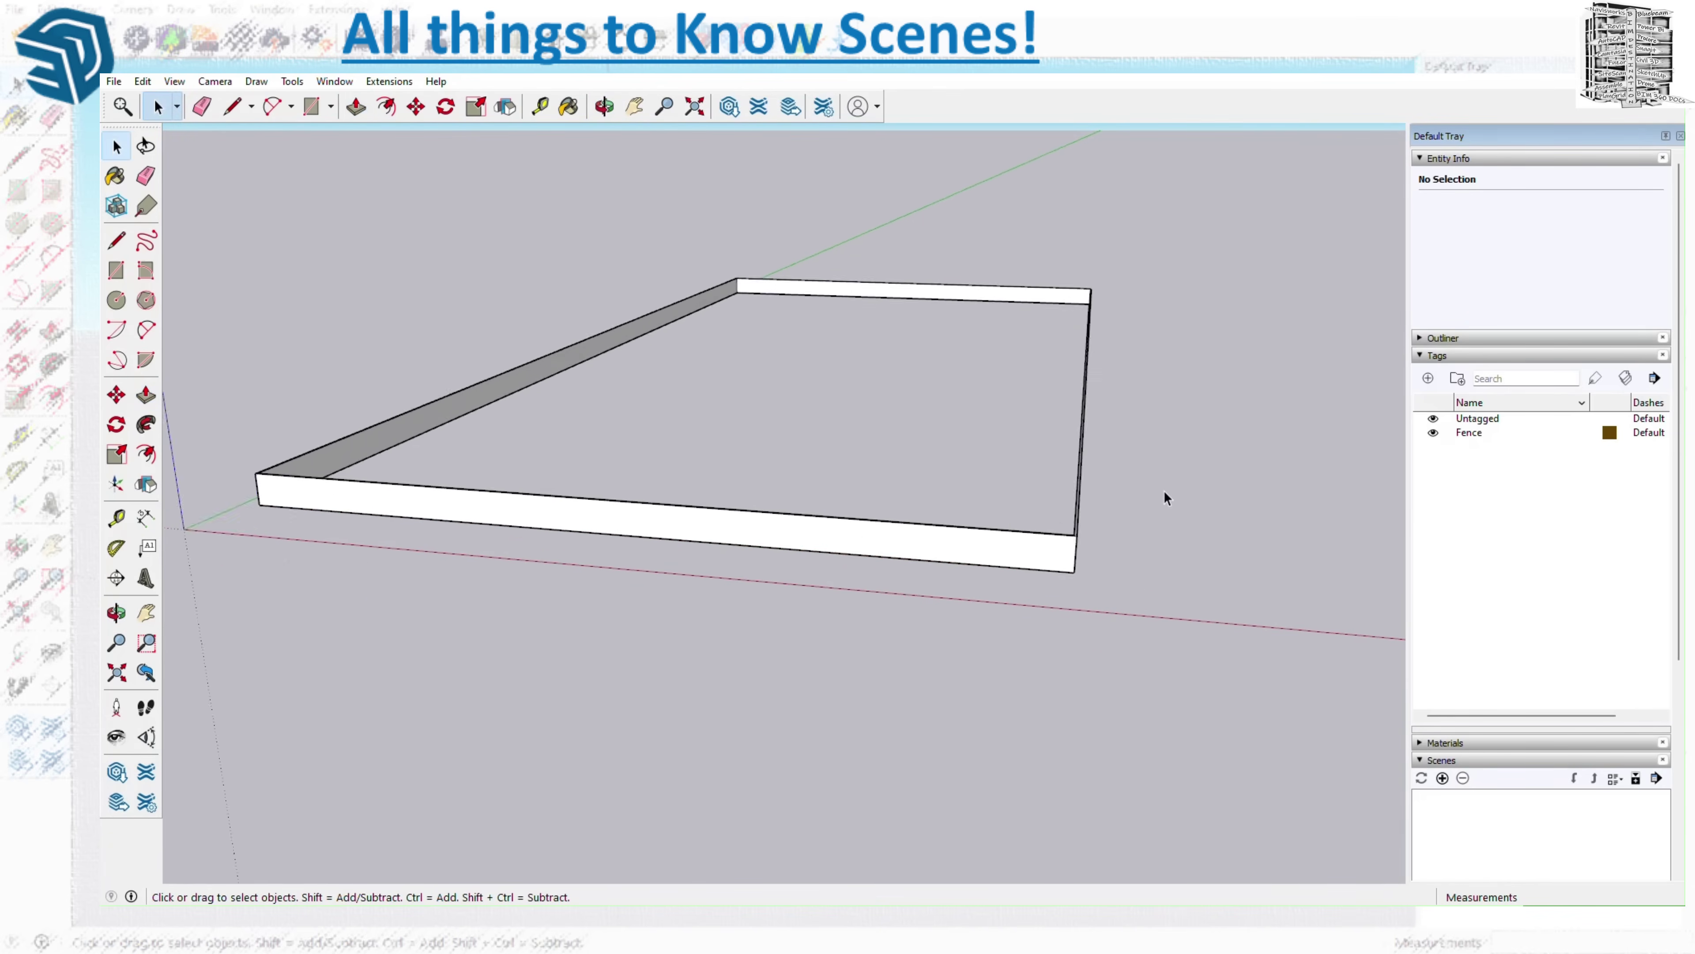
{"action": "scroll", "coordinate": [957, 572], "scroll_direction": "down", "scroll_amount": 2}
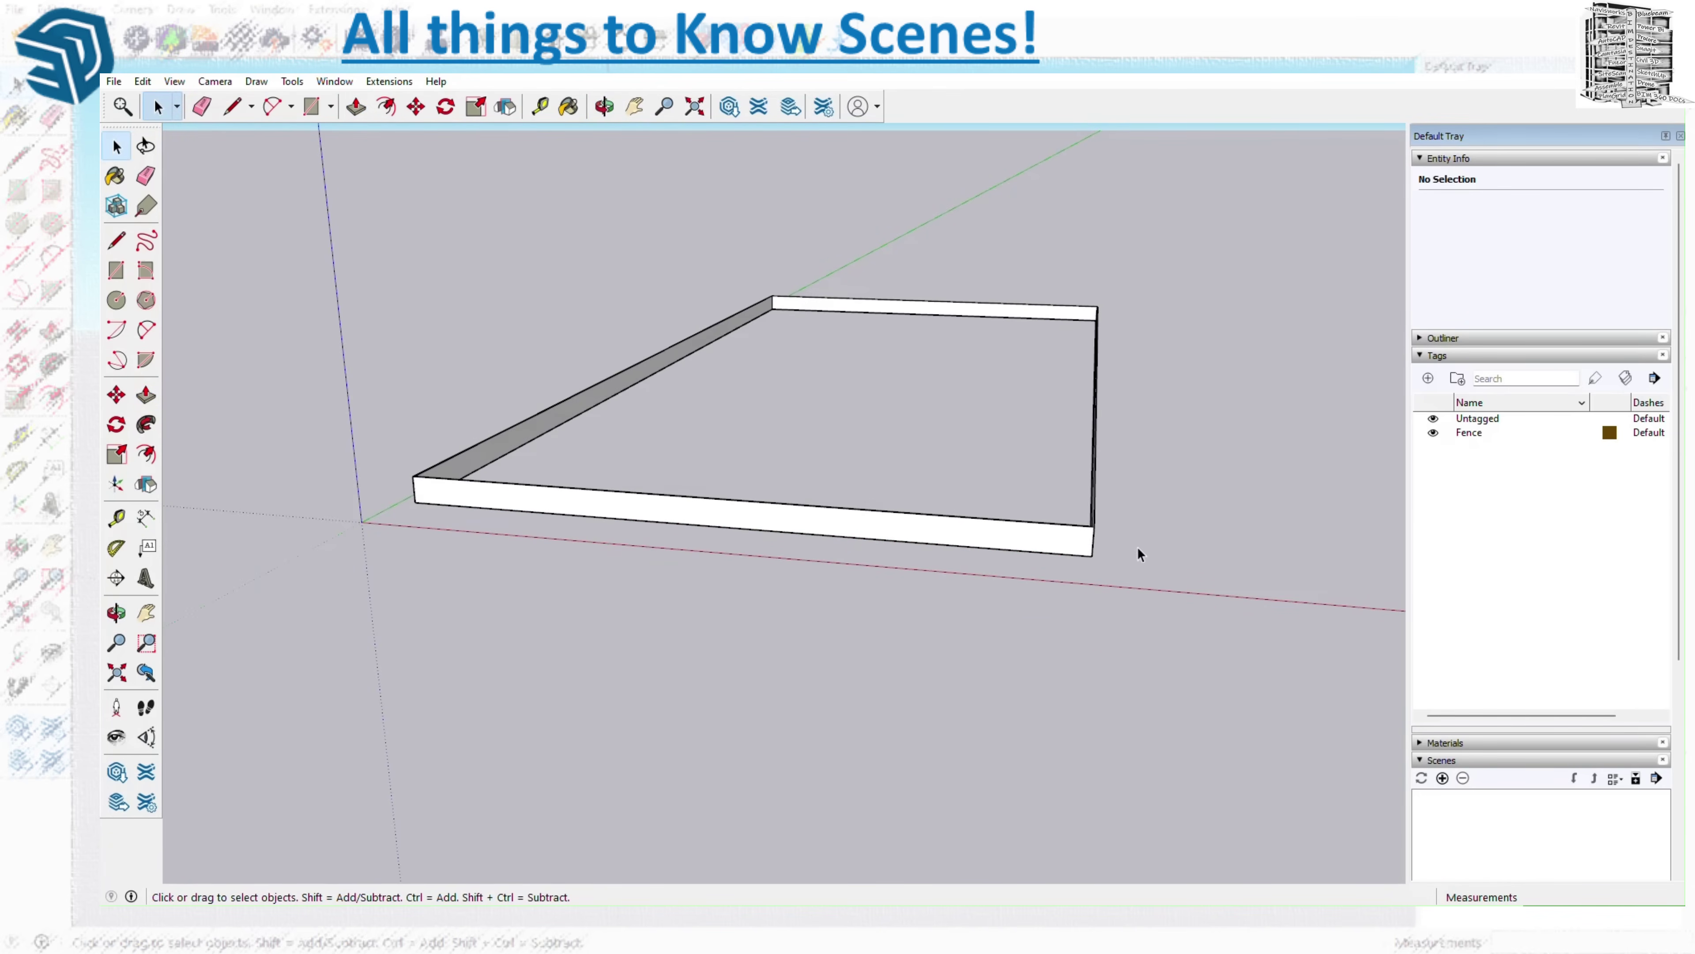
{"action": "left_click", "coordinate": [1422, 356]}
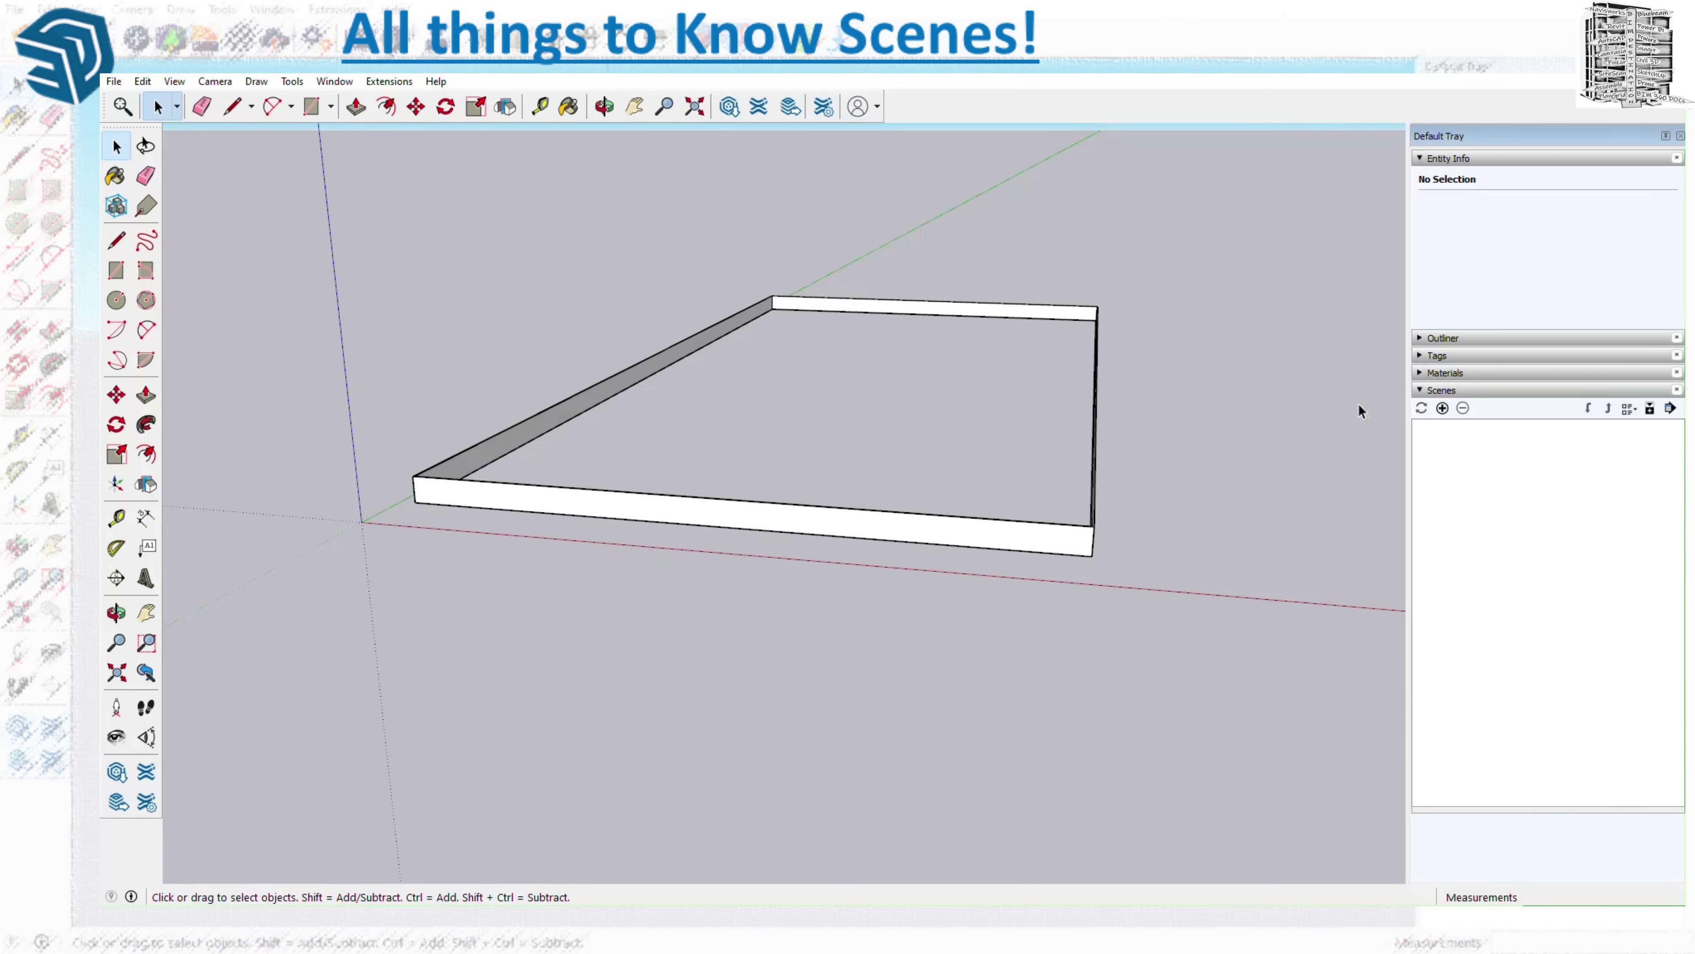
- Frame the whole fence in view and add a new scene
{"action": "scroll", "coordinate": [1093, 502], "scroll_direction": "up", "scroll_amount": 2}
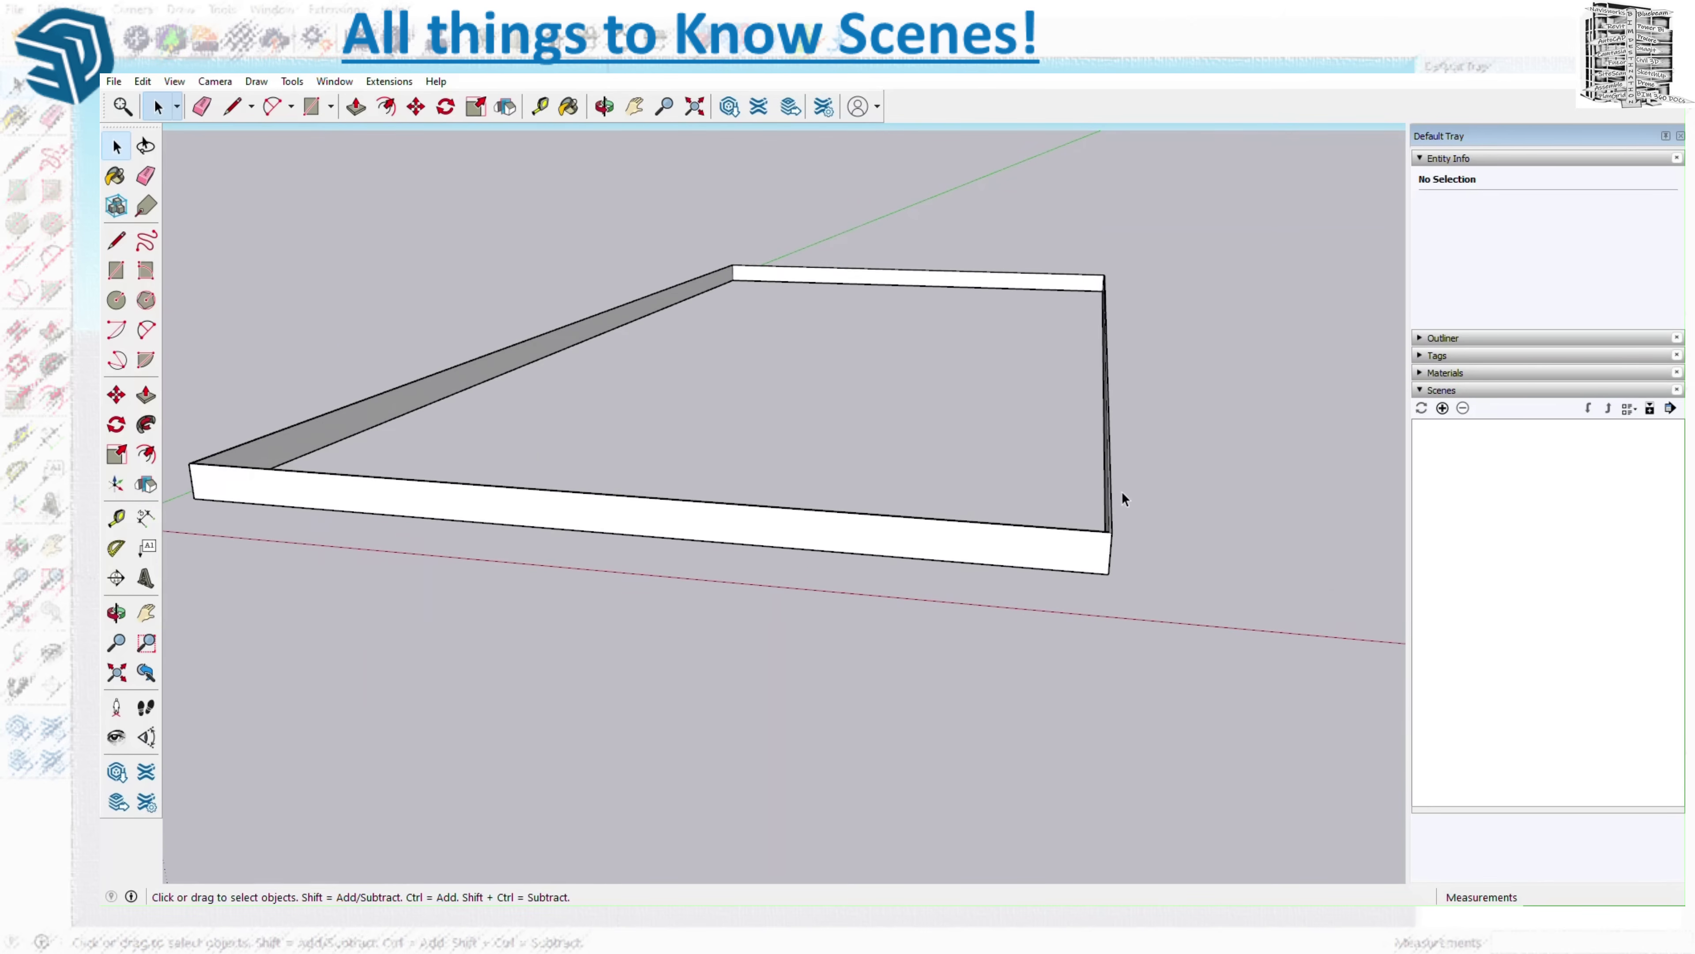
{"action": "middle_click_drag", "start_coordinate": [1177, 516], "coordinate": [950, 627]}
{"action": "scroll", "coordinate": [947, 629], "scroll_direction": "up", "scroll_amount": 2}
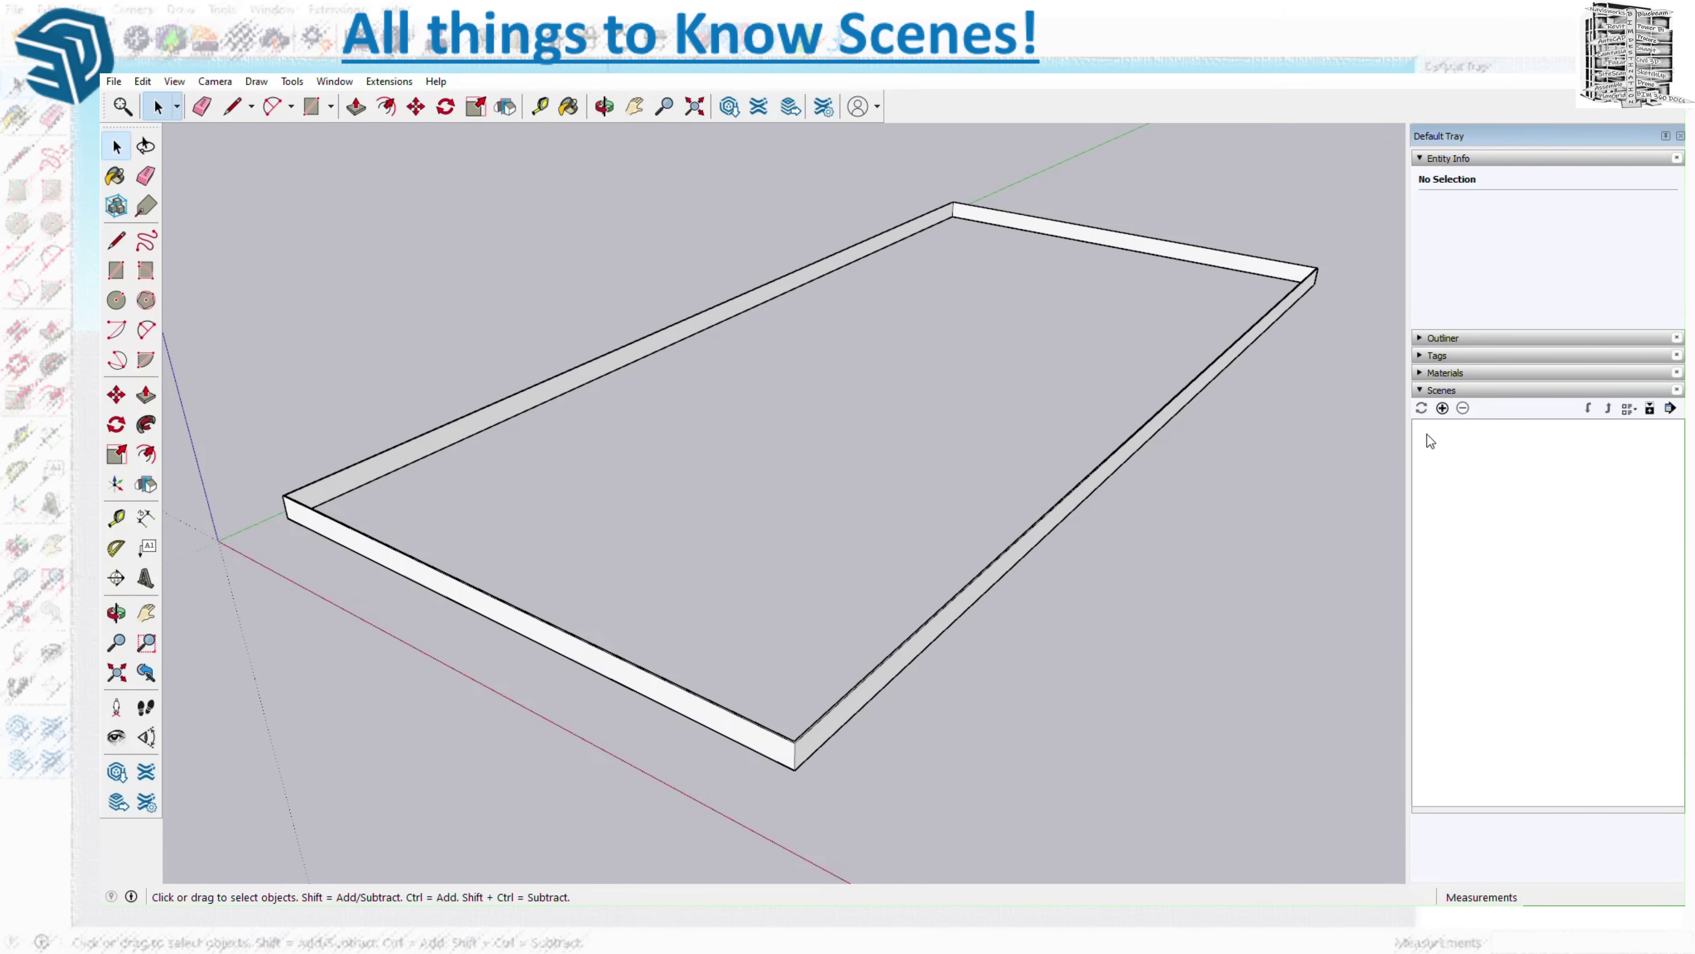
{"action": "left_click", "coordinate": [1442, 408]}
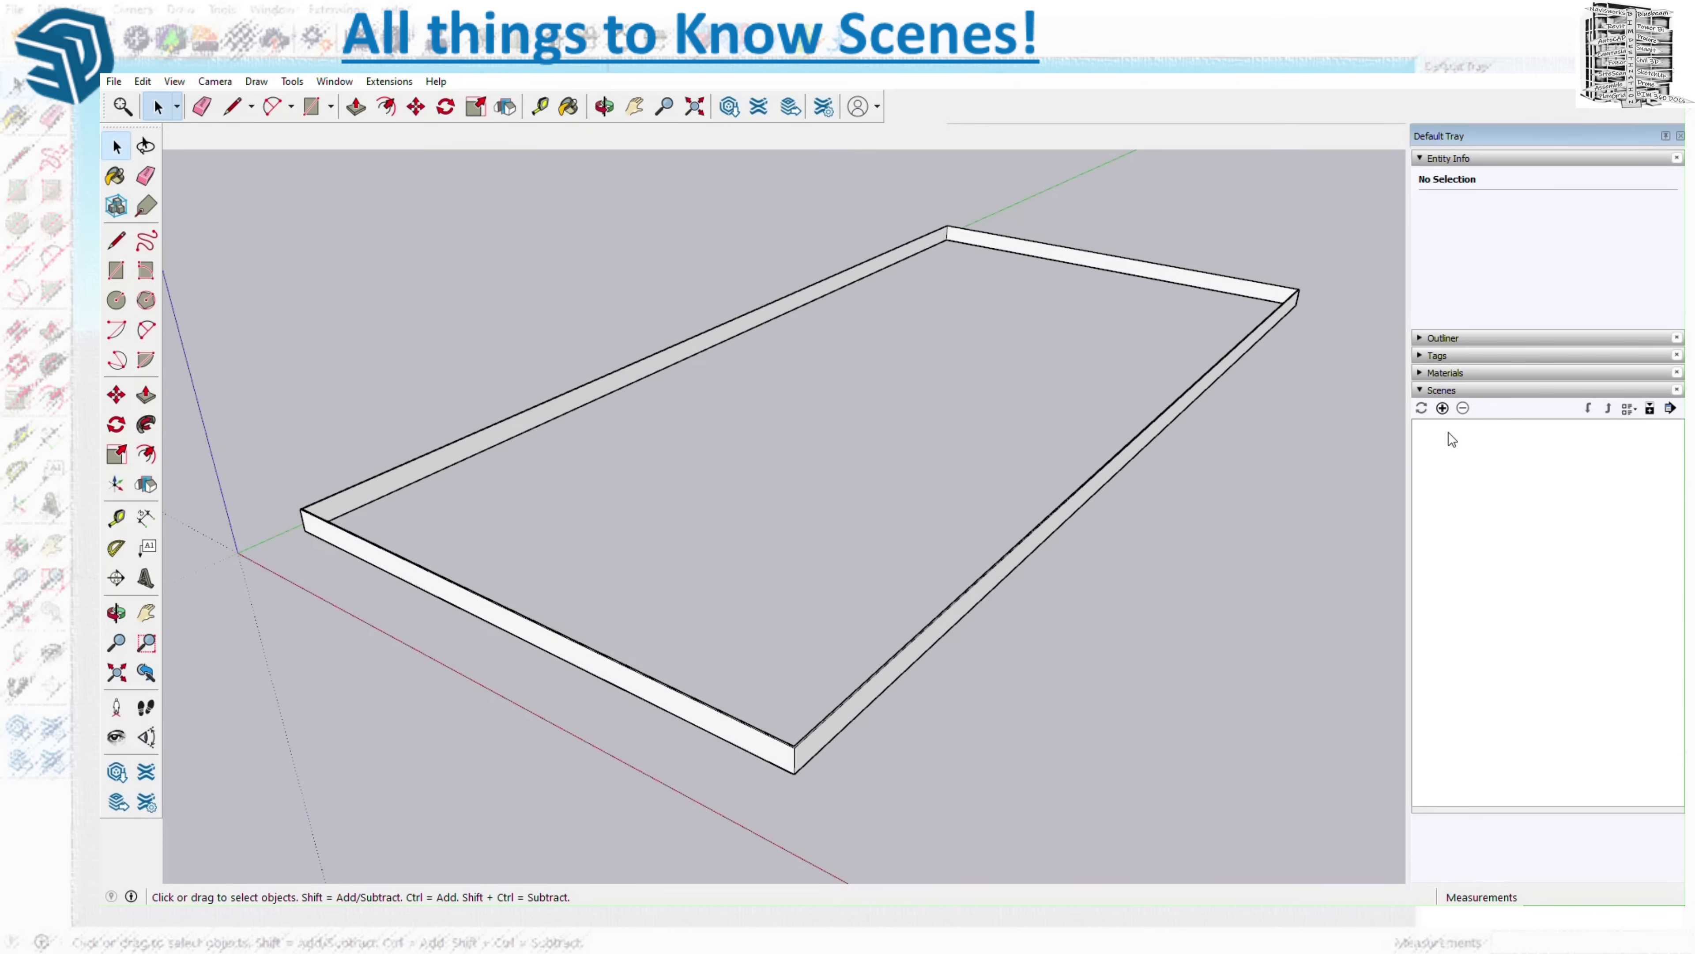
{"action": "left_click", "coordinate": [1443, 408]}
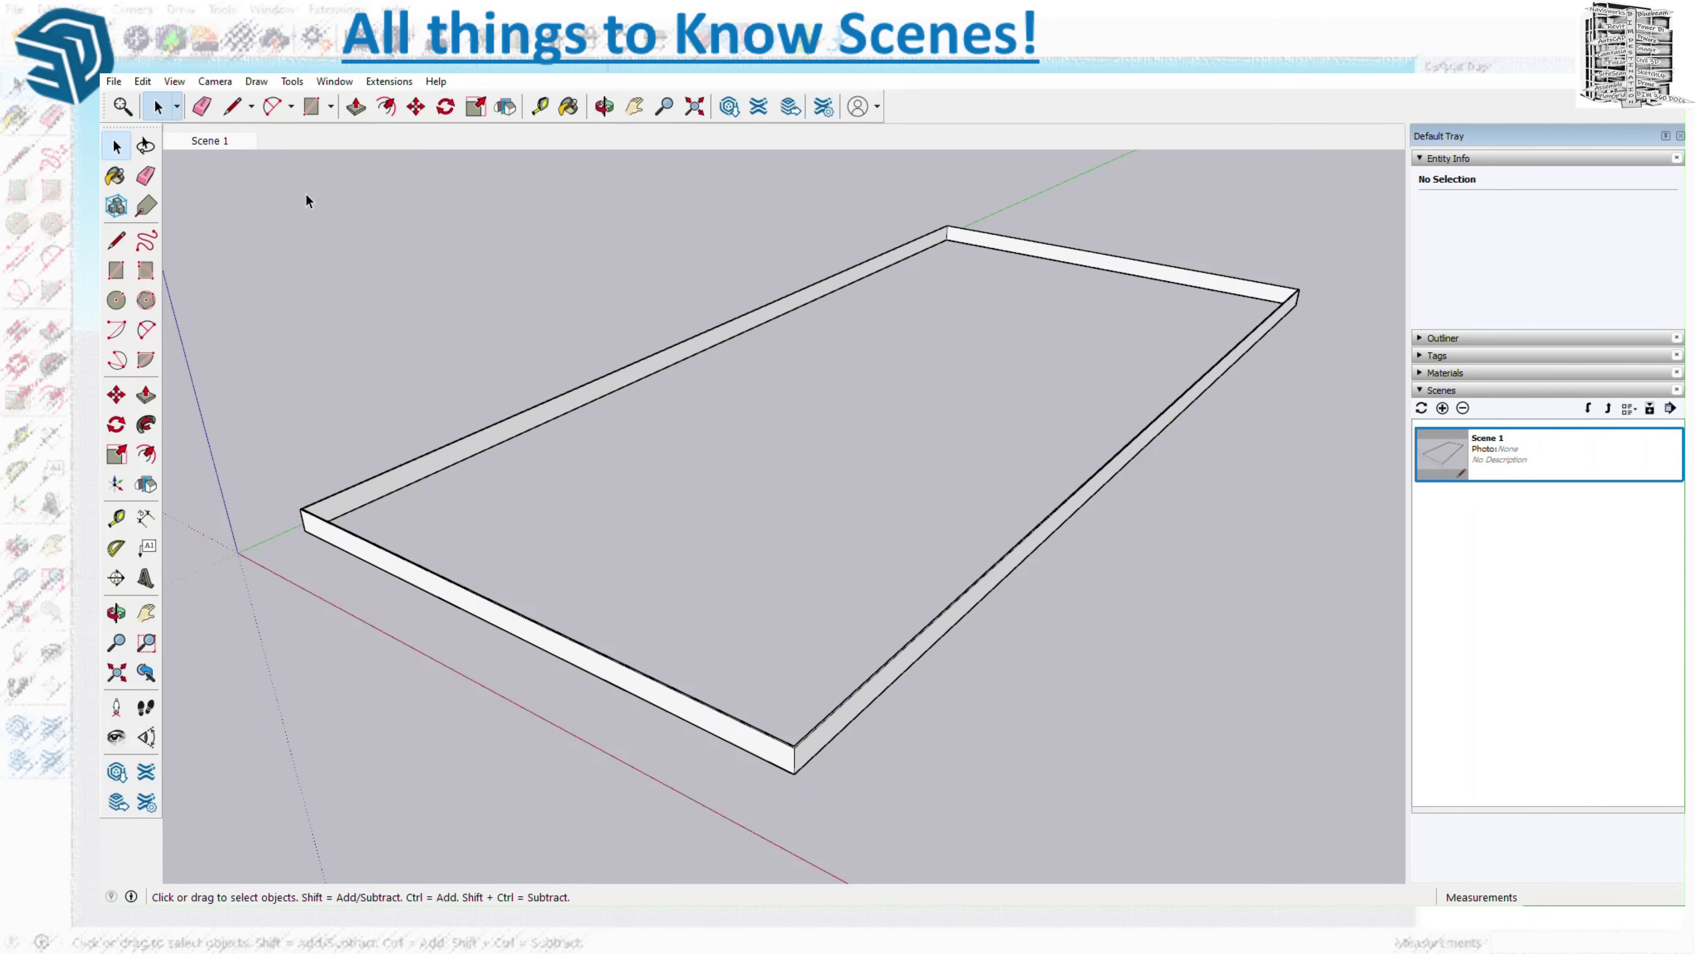
- Rename Scene 1 to 'Fence Install'
{"action": "right_click", "coordinate": [218, 143]}
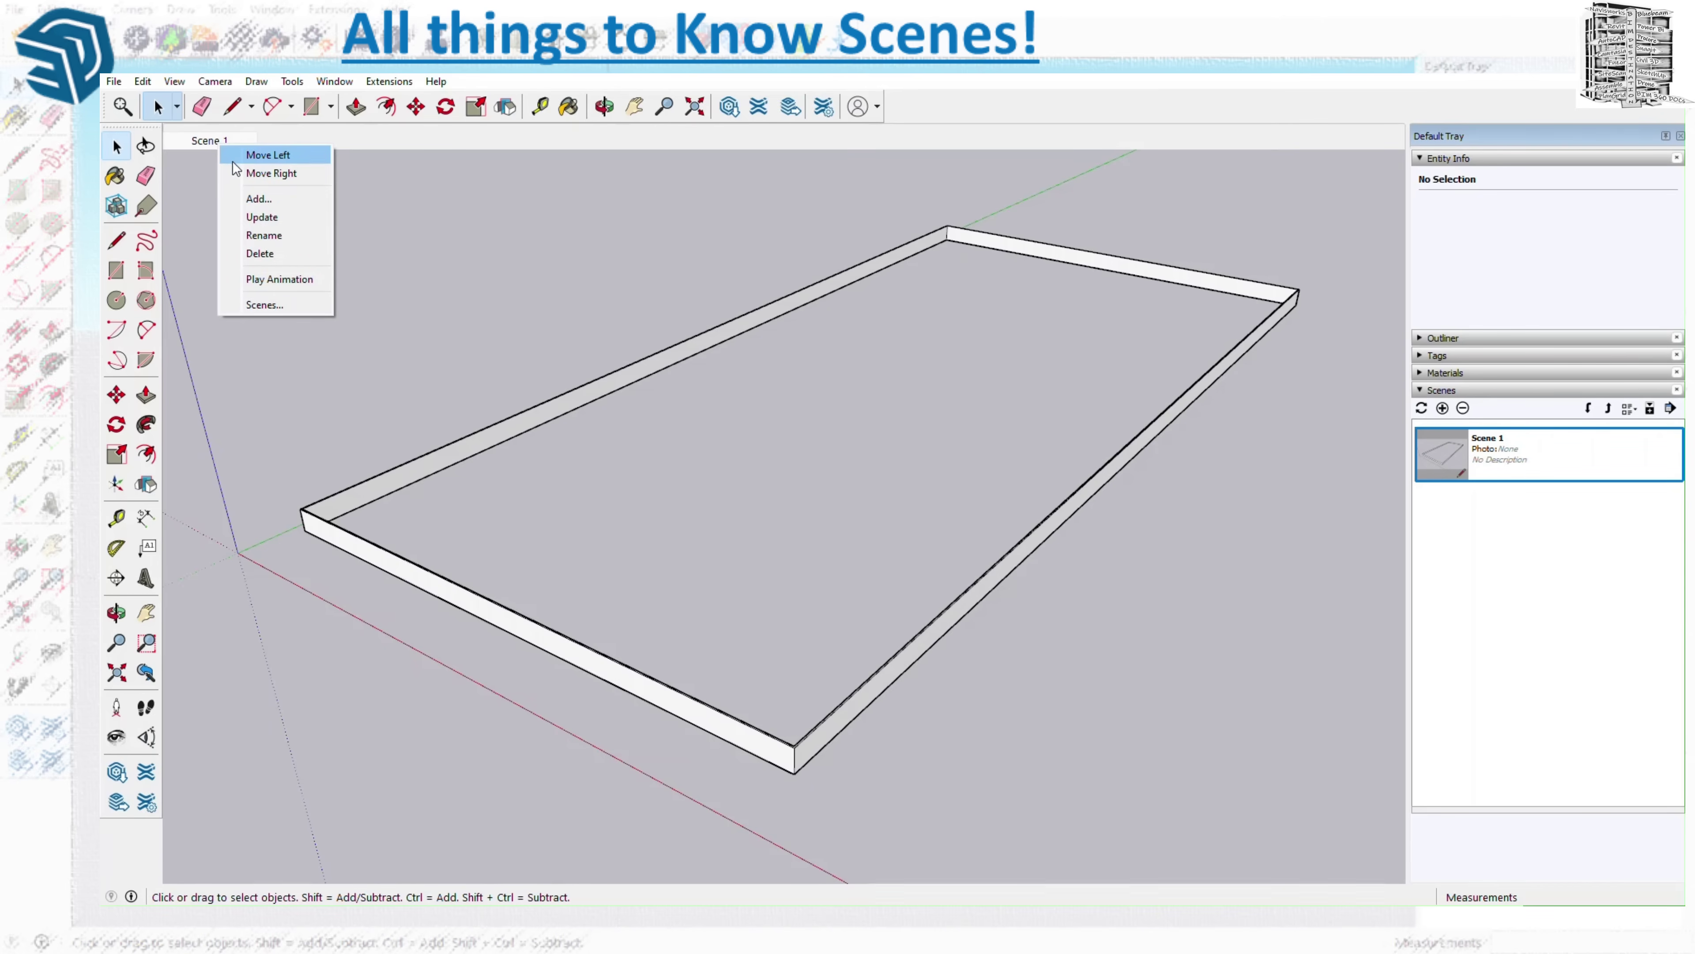
{"action": "left_click", "coordinate": [287, 235]}
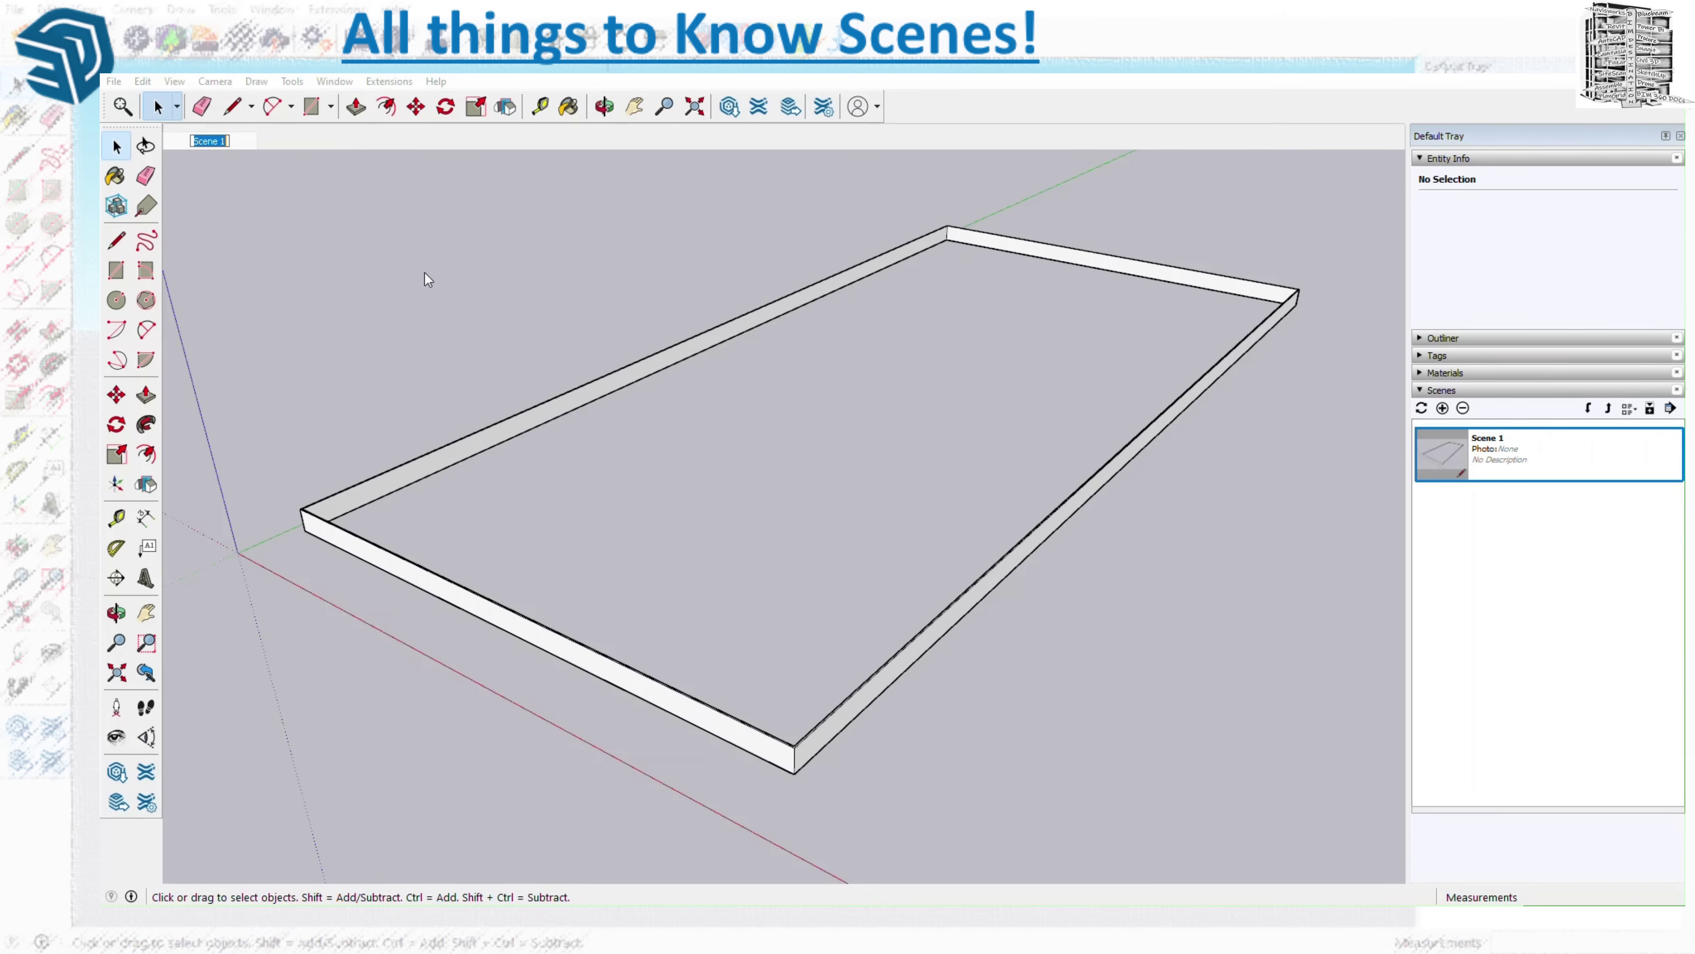
{"action": "type", "text": "Put"}
{"action": "key", "text": "BackSpace"}
{"action": "key", "text": "BackSpace"}
{"action": "key", "text": "BackSpace"}
{"action": "type", "text": "Fence Install"}
{"action": "key", "text": "Return"}
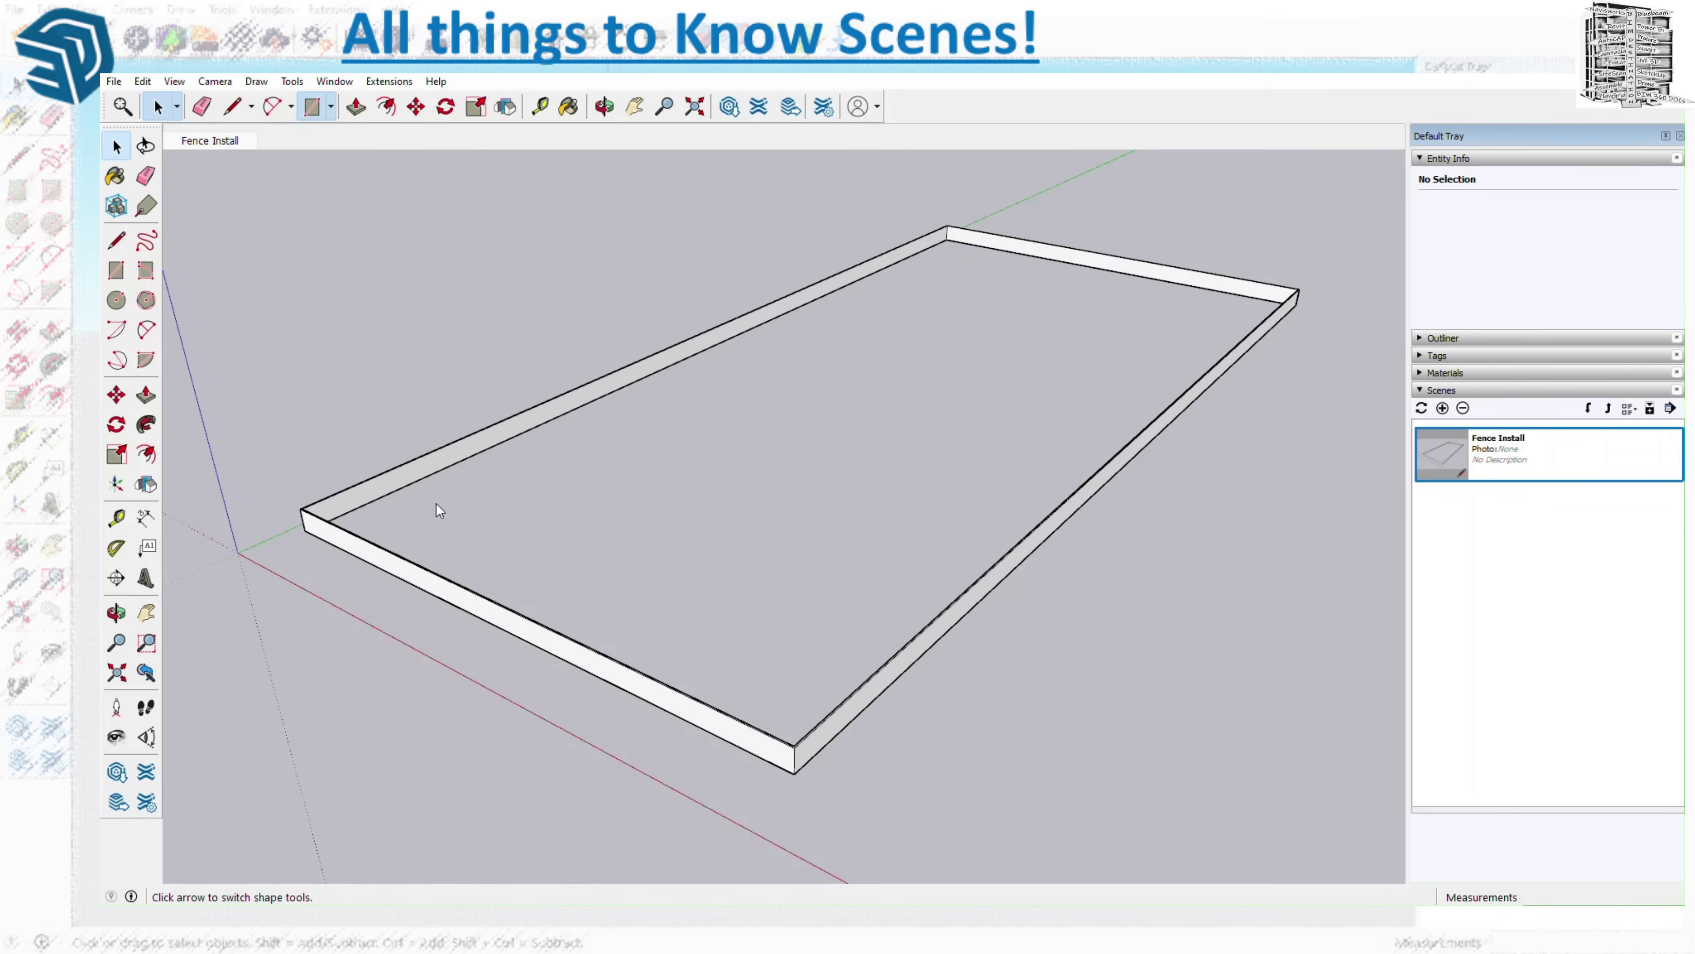
- Draw a small square near the fence's left corner and make it a group
{"action": "key", "text": "r"}
{"action": "left_click", "coordinate": [401, 505]}
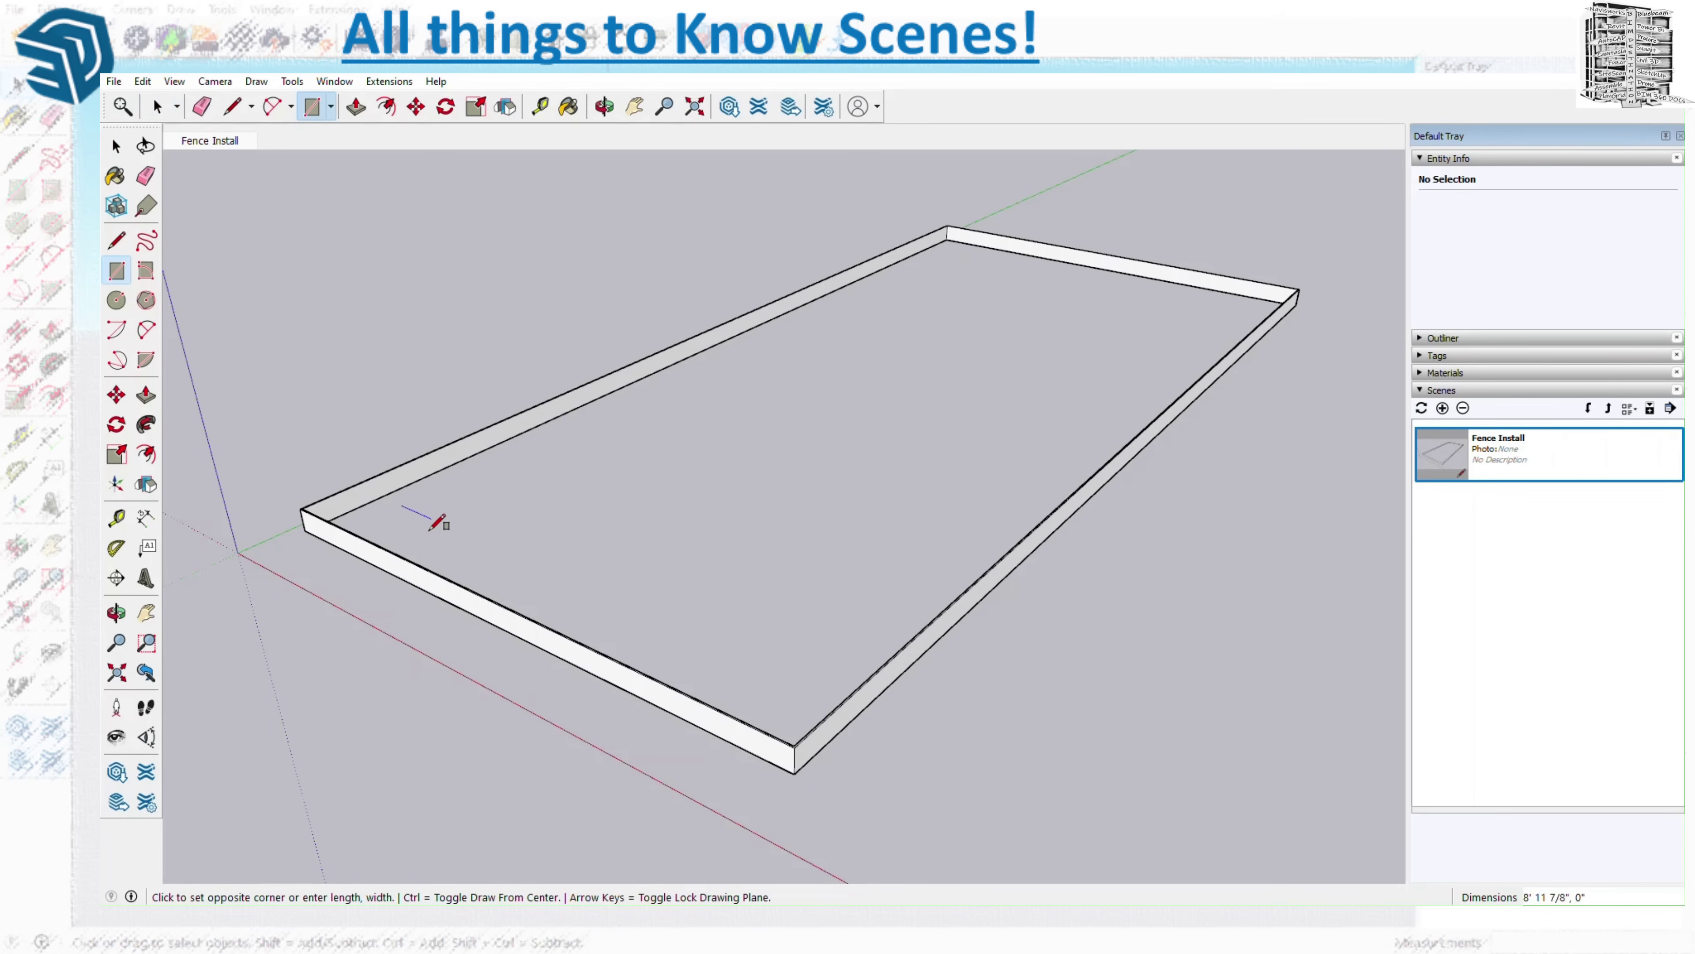
{"action": "left_click", "coordinate": [492, 506]}
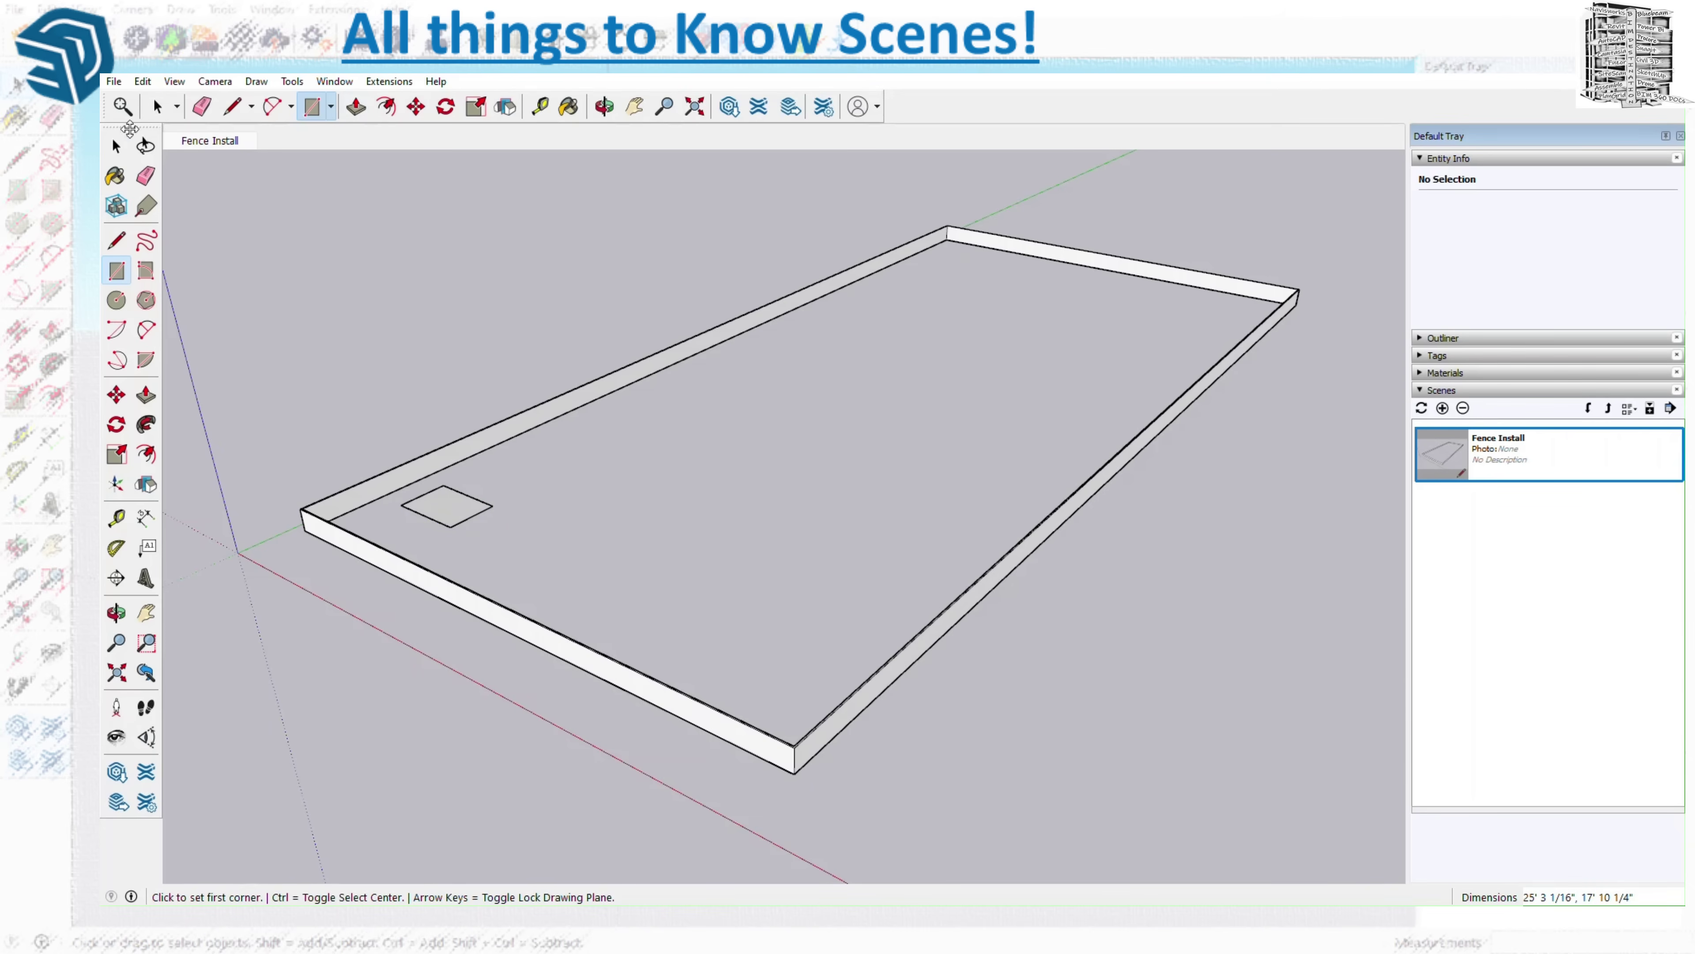
{"action": "left_click", "coordinate": [156, 103]}
{"action": "left_click", "coordinate": [465, 509]}
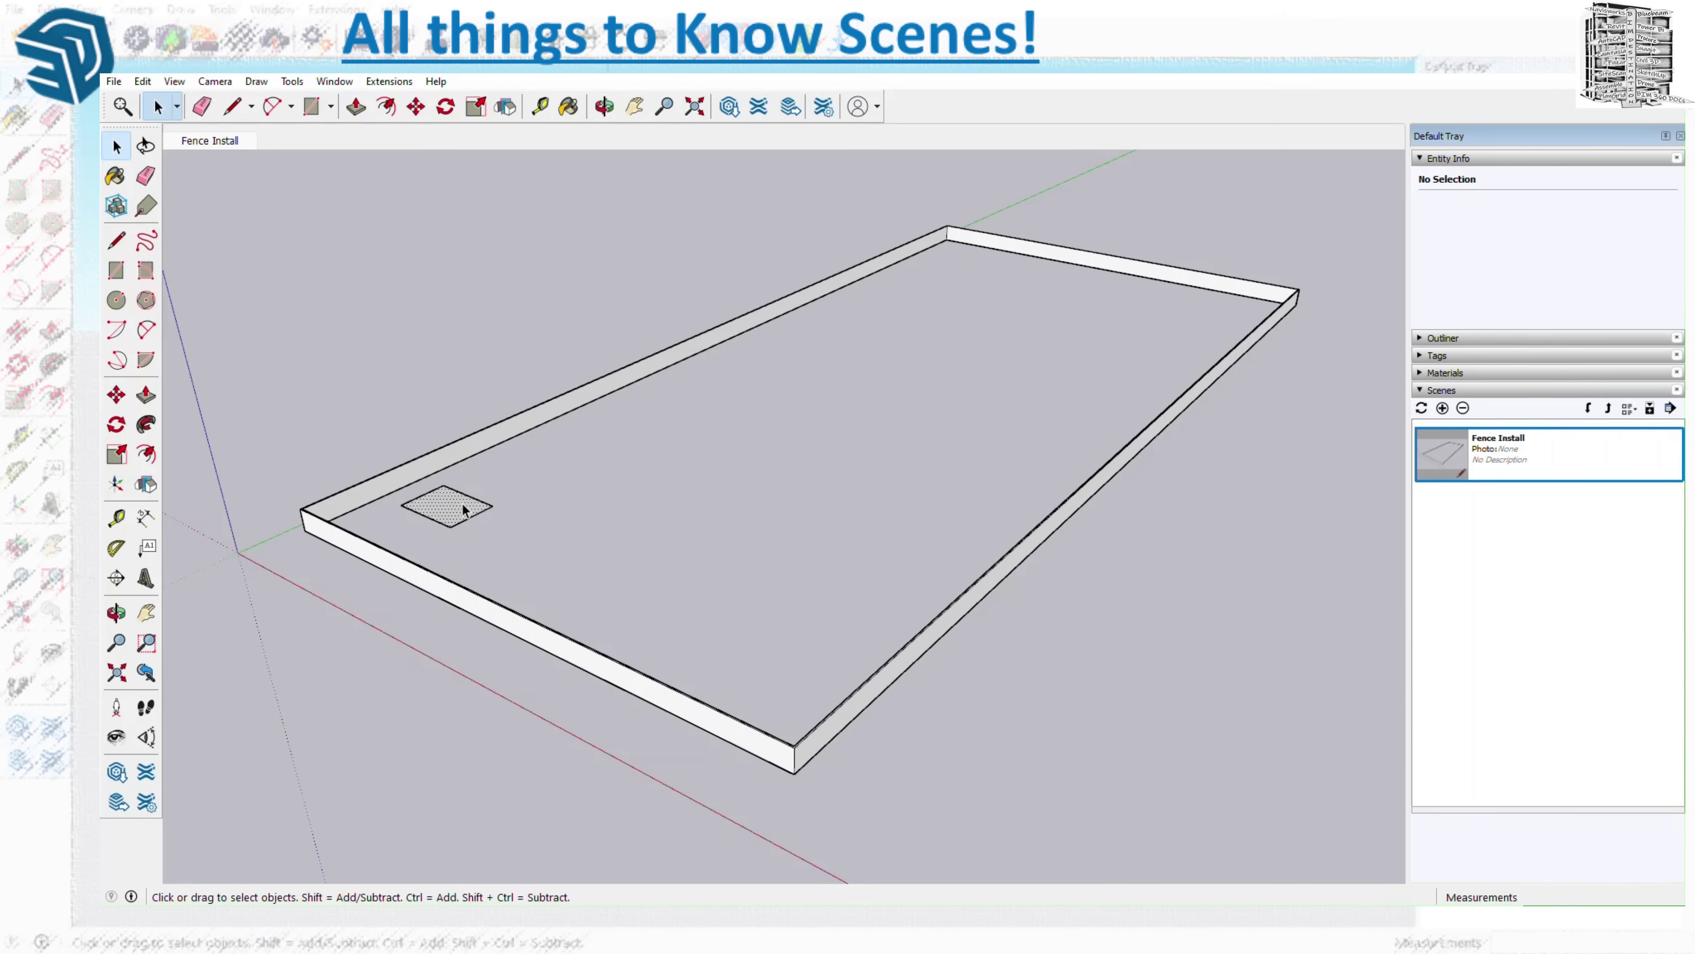
{"action": "right_click", "coordinate": [465, 509]}
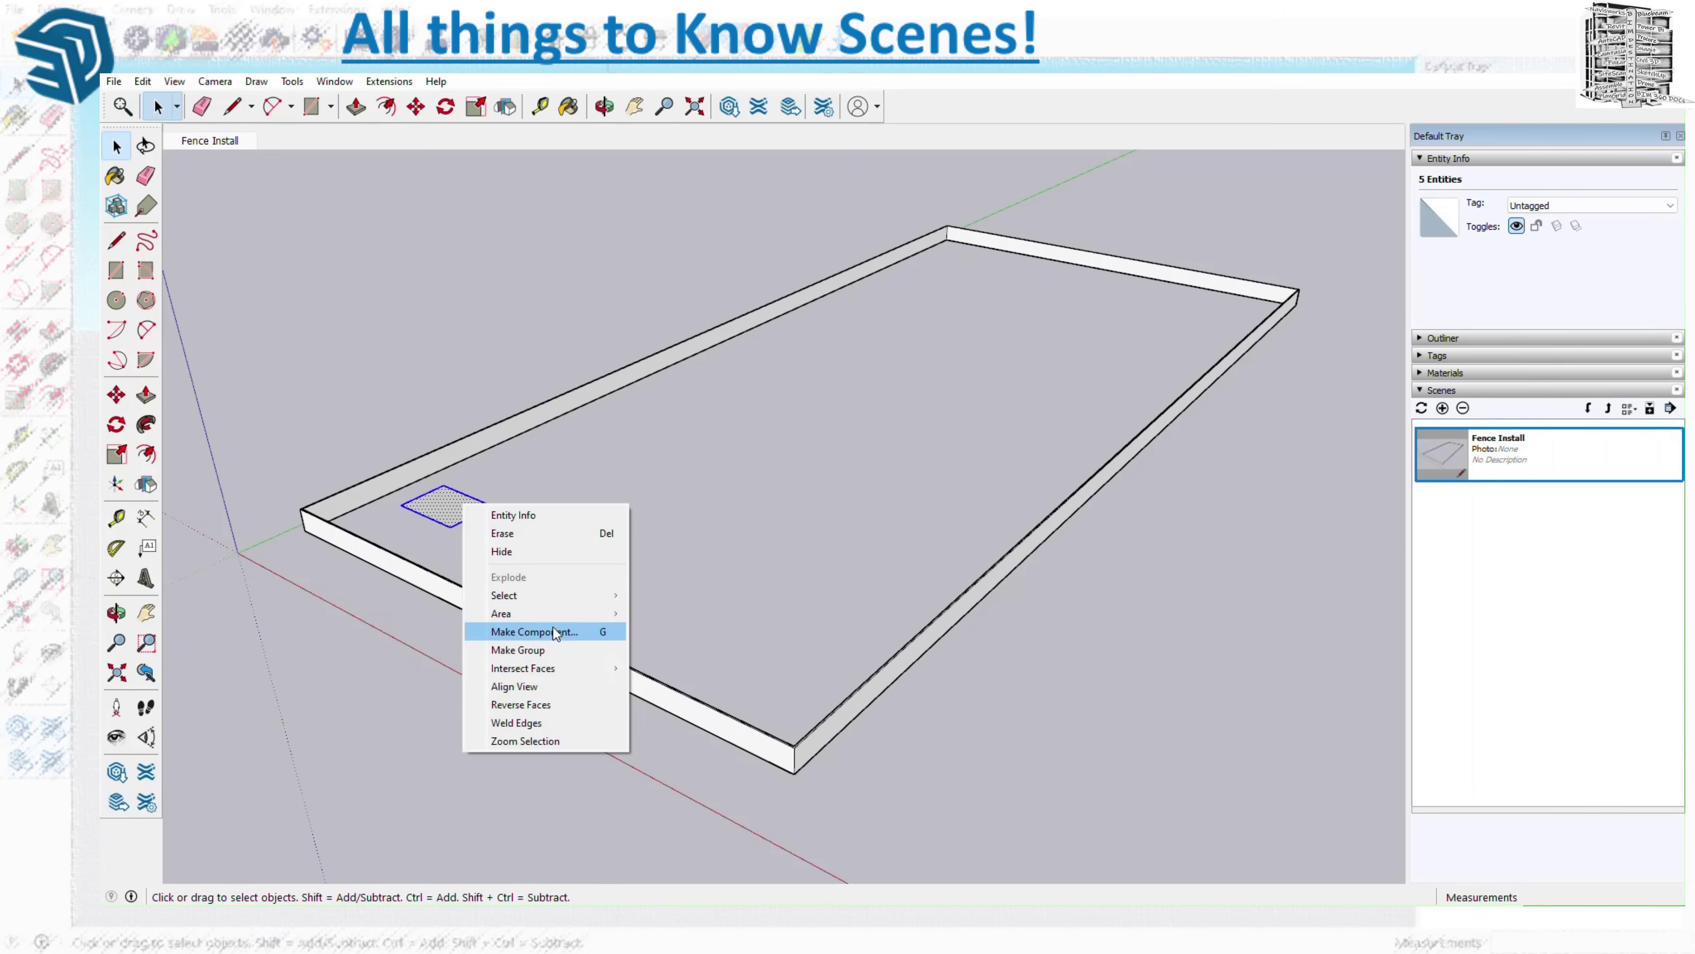
{"action": "left_click", "coordinate": [534, 647]}
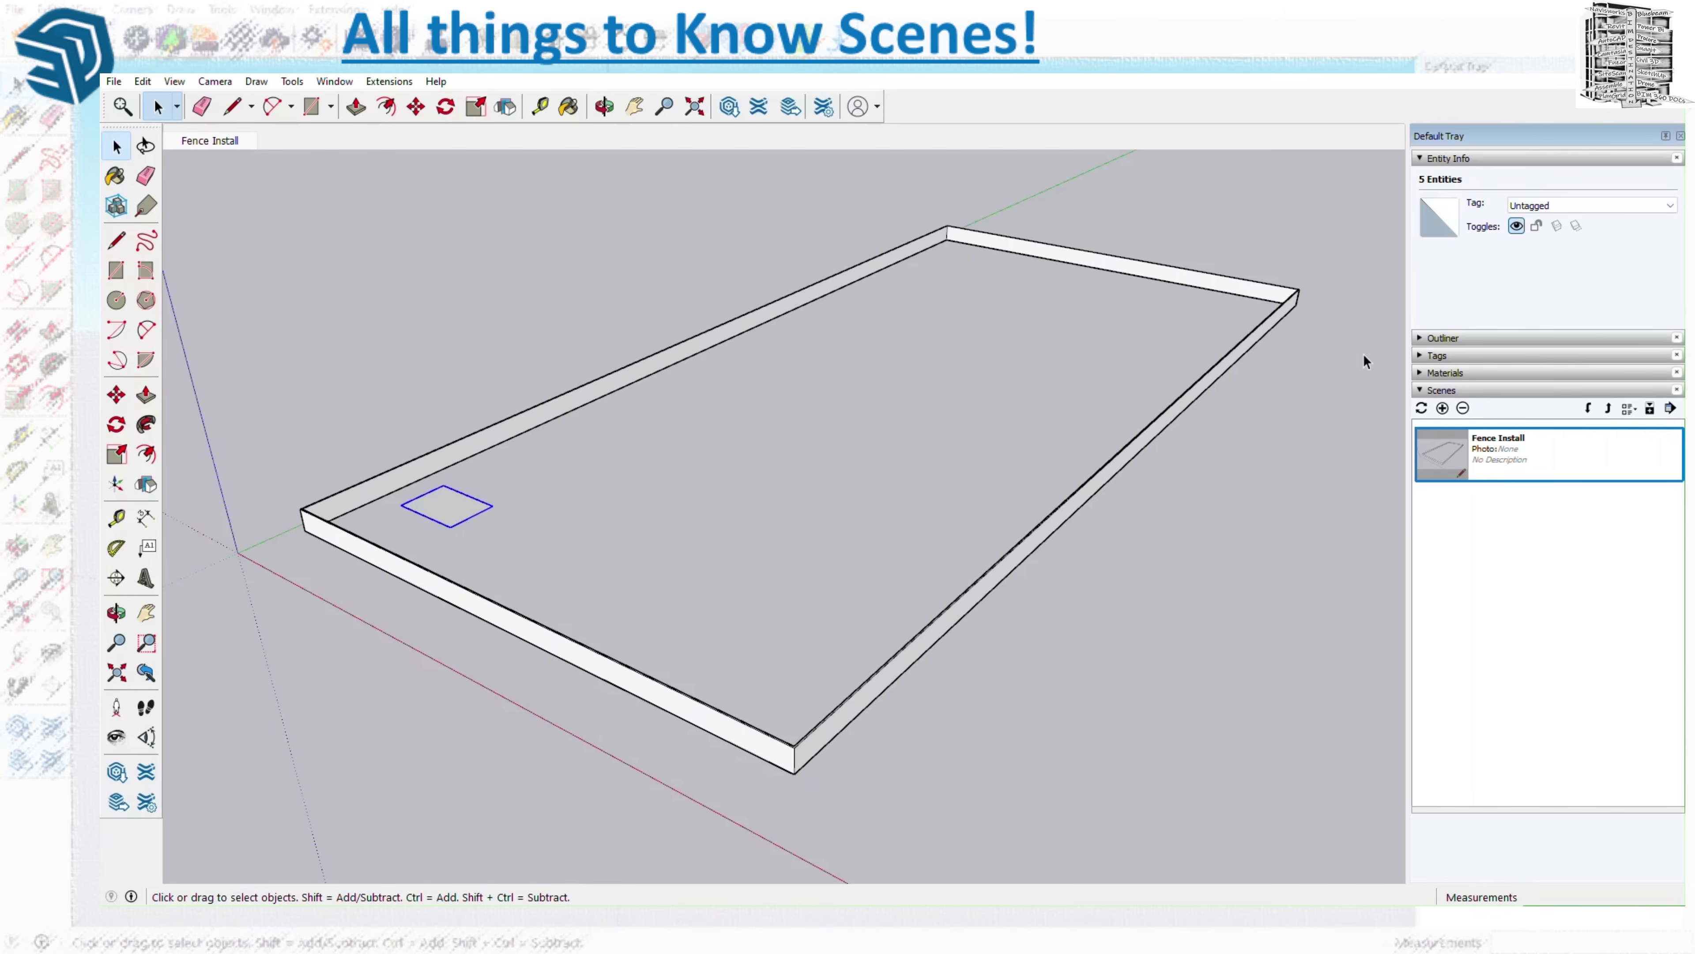
- Add a new tag named 'Footing' and open the square's group for editing
{"action": "left_click", "coordinate": [1431, 356]}
{"action": "left_click", "coordinate": [1428, 378]}
{"action": "type", "text": "Footing"}
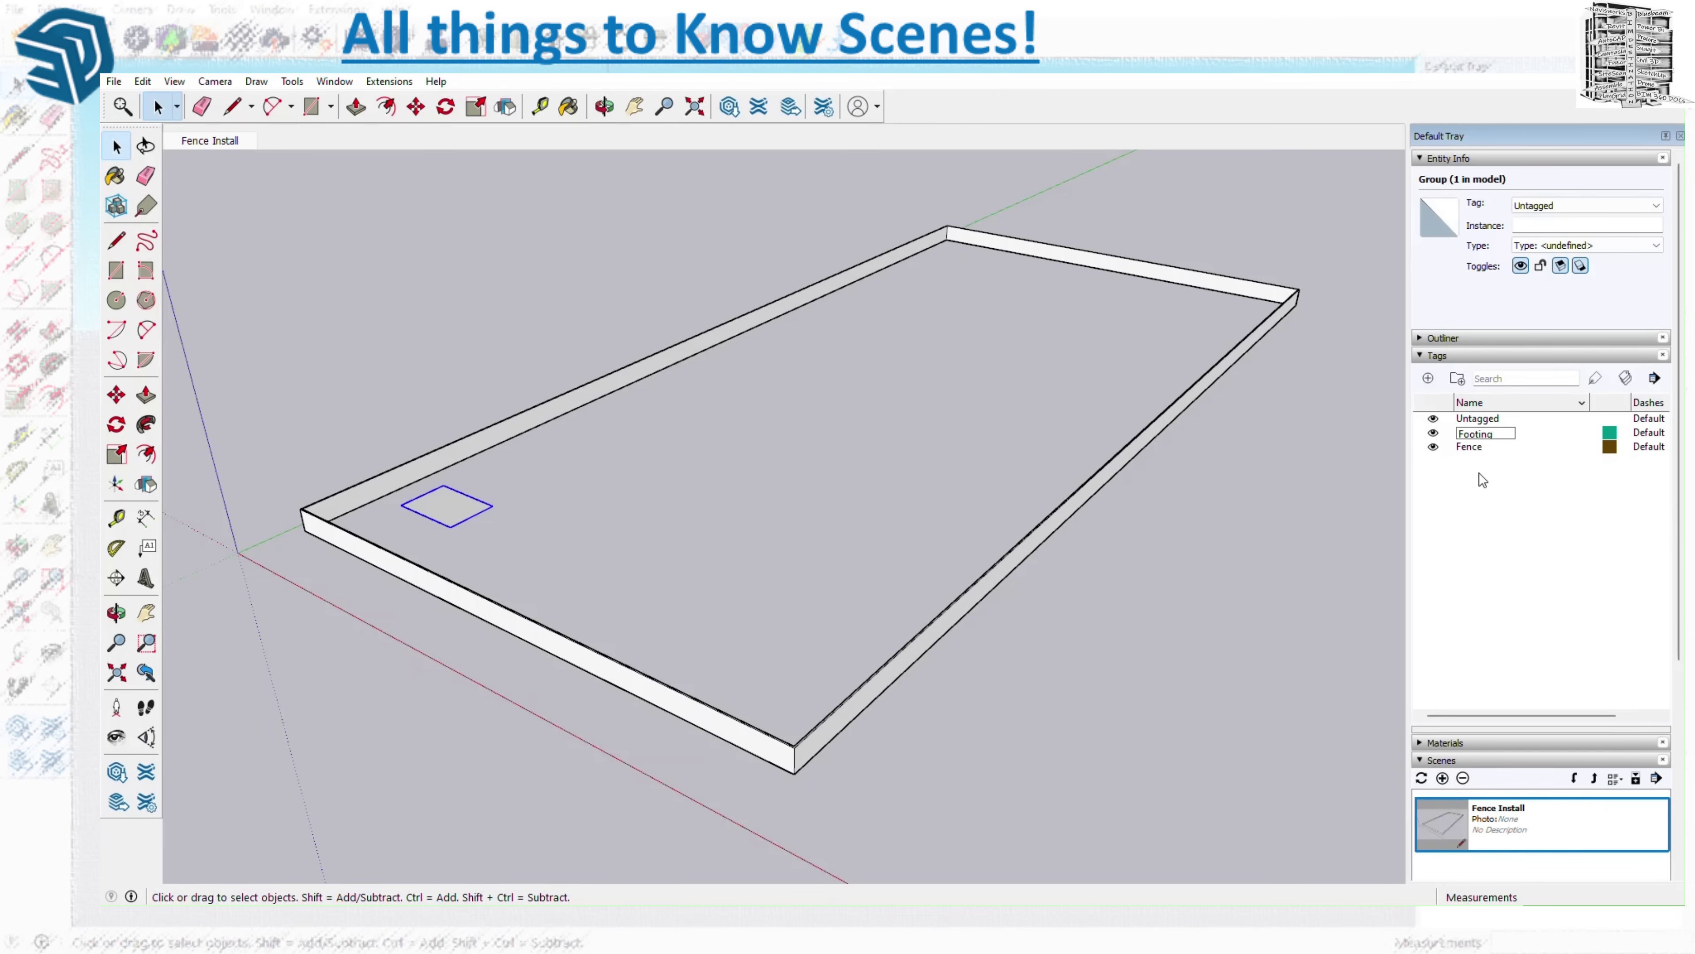
{"action": "key", "text": "Return"}
{"action": "double_click", "coordinate": [451, 519]}
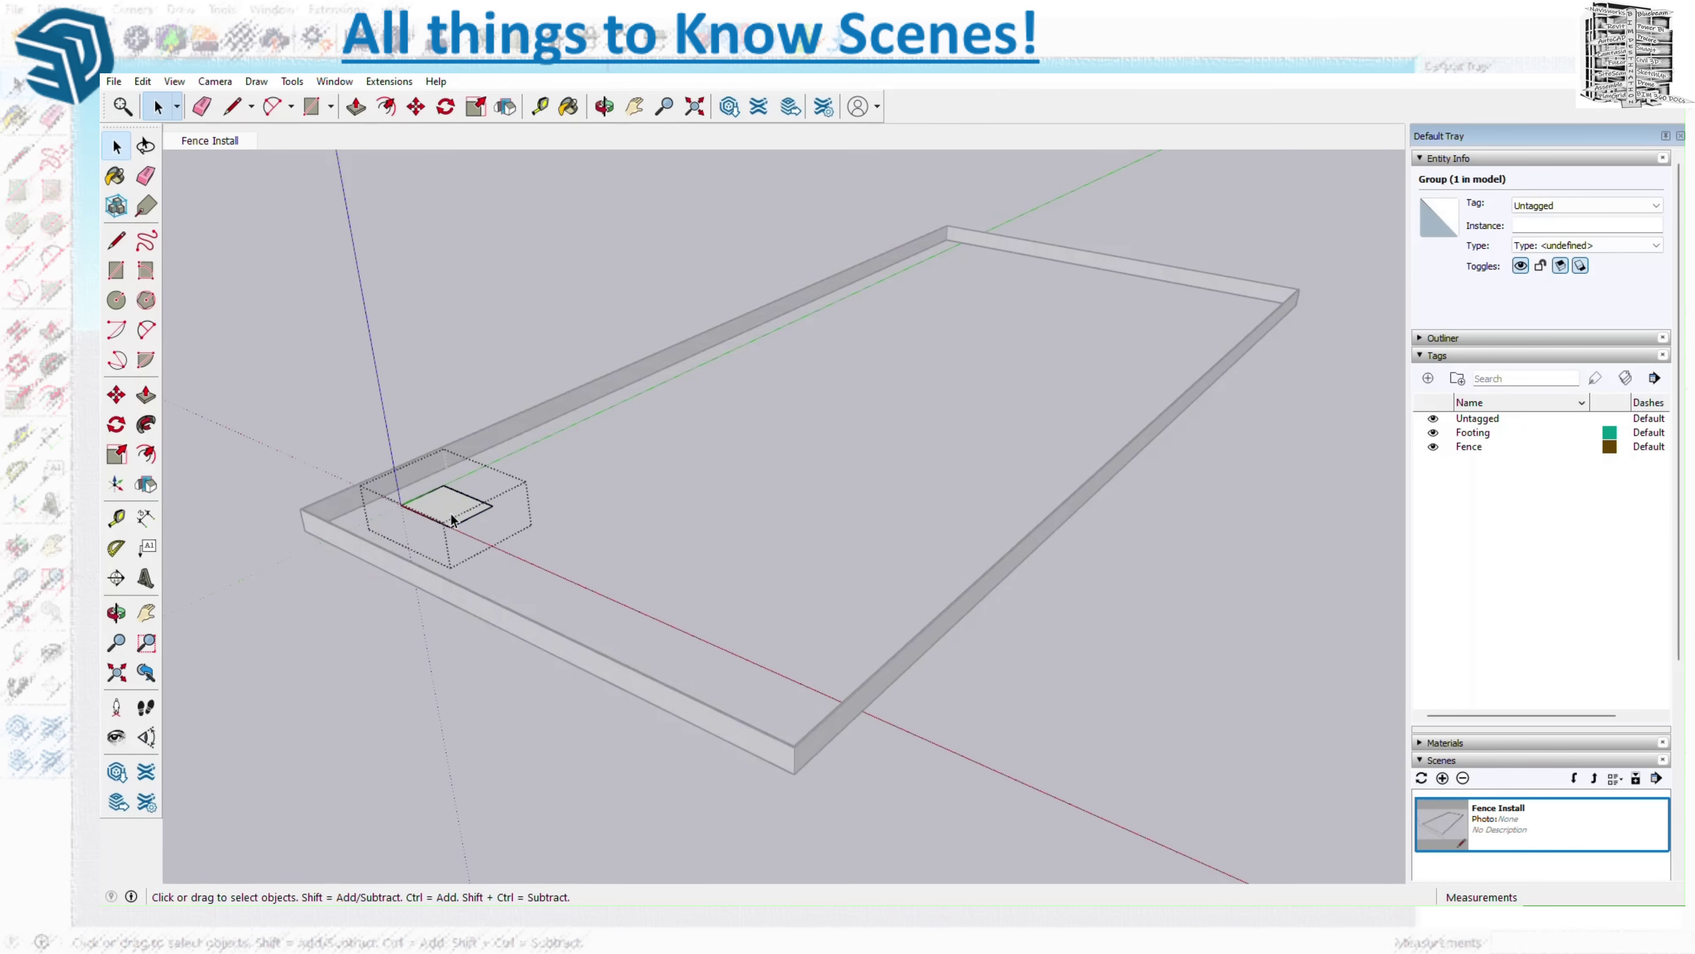
- Extrude the square into a footing box and exit the group
{"action": "left_click", "coordinate": [356, 107]}
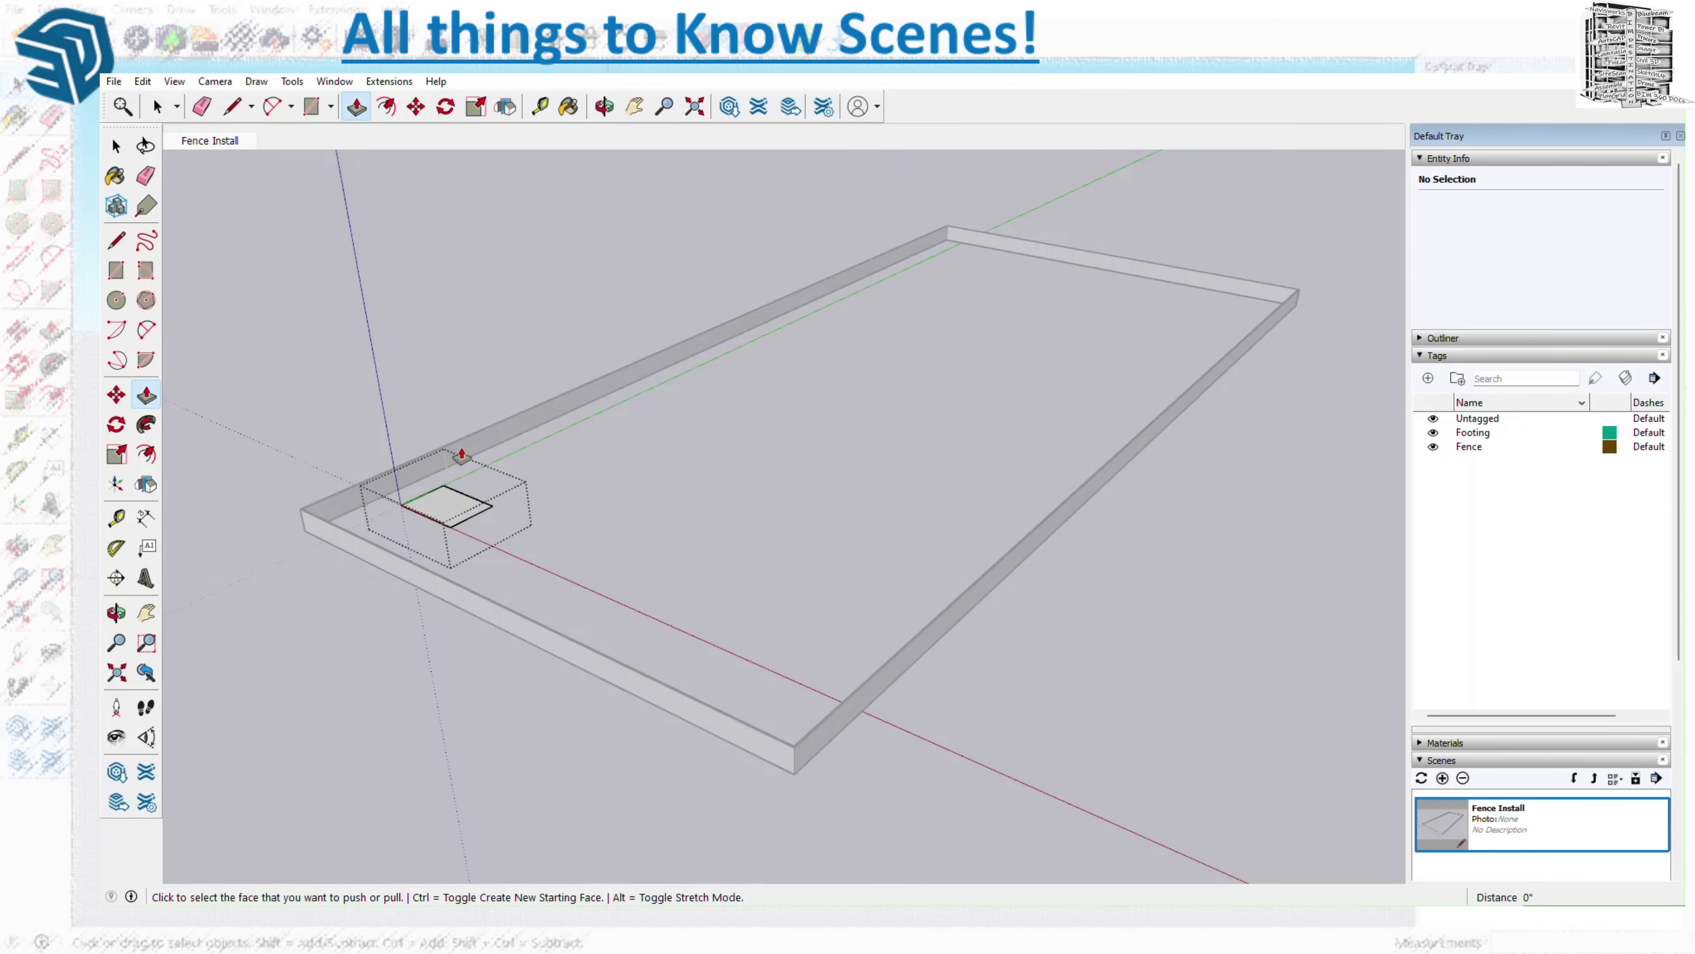
{"action": "left_click", "coordinate": [448, 502]}
{"action": "left_click", "coordinate": [460, 489]}
{"action": "key", "text": "space"}
{"action": "left_click", "coordinate": [585, 516]}
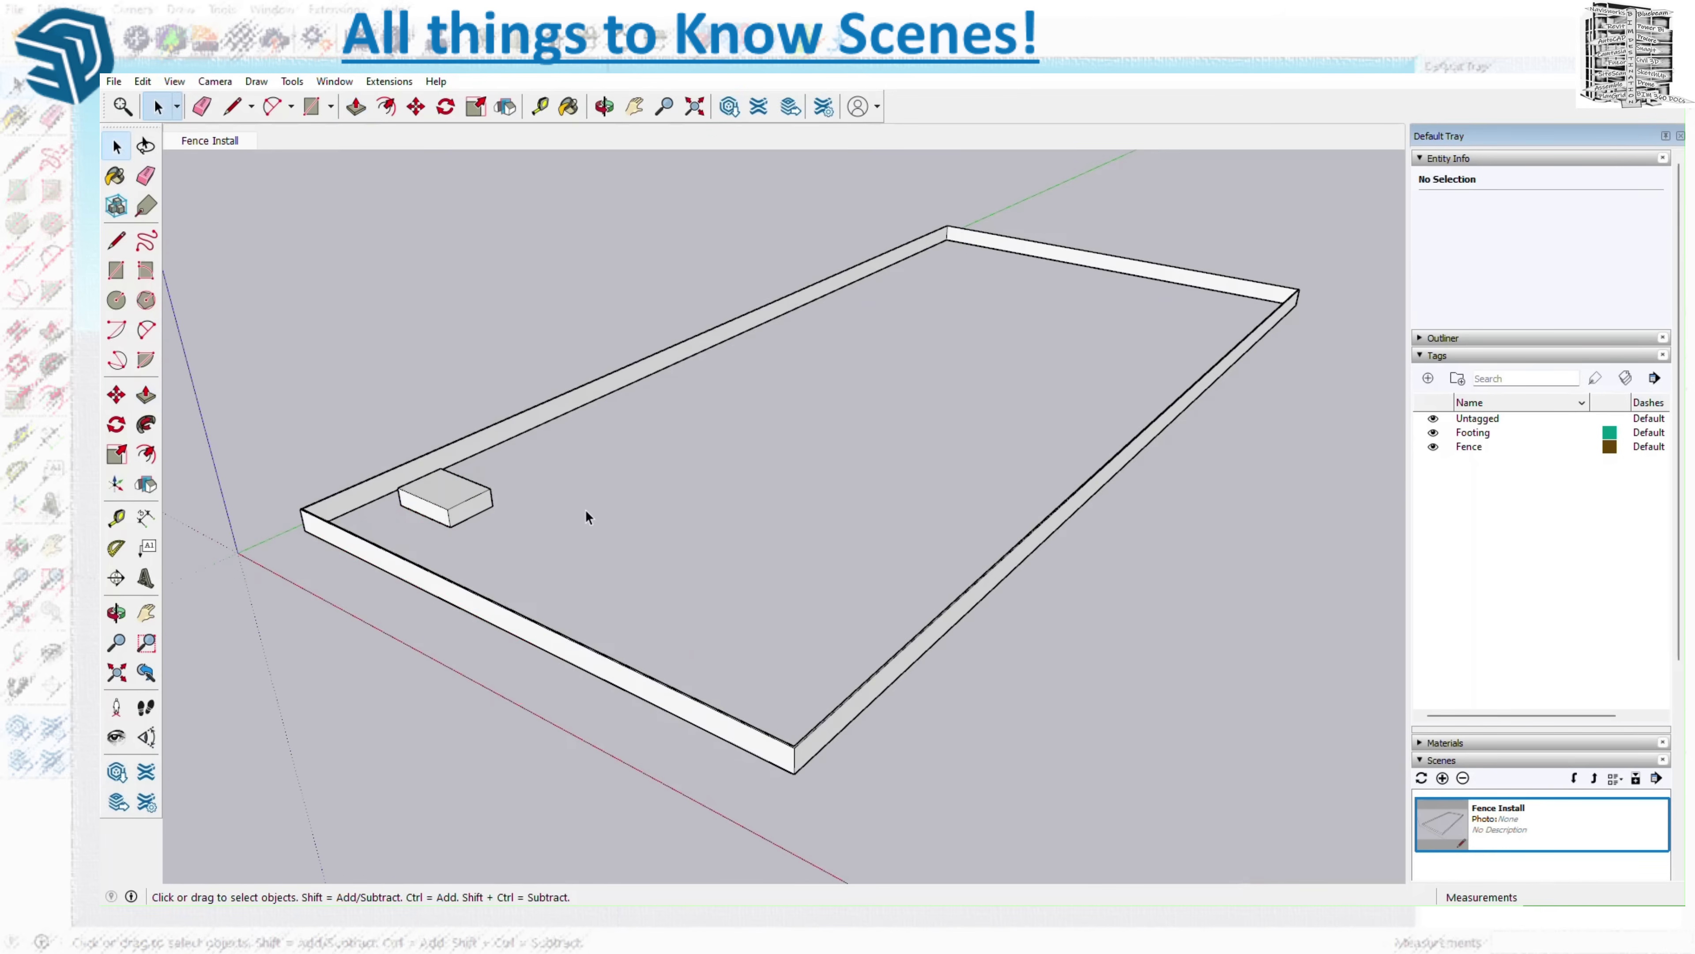
- Copy the footing box twice along the near side of the fence
{"action": "left_click", "coordinate": [465, 510]}
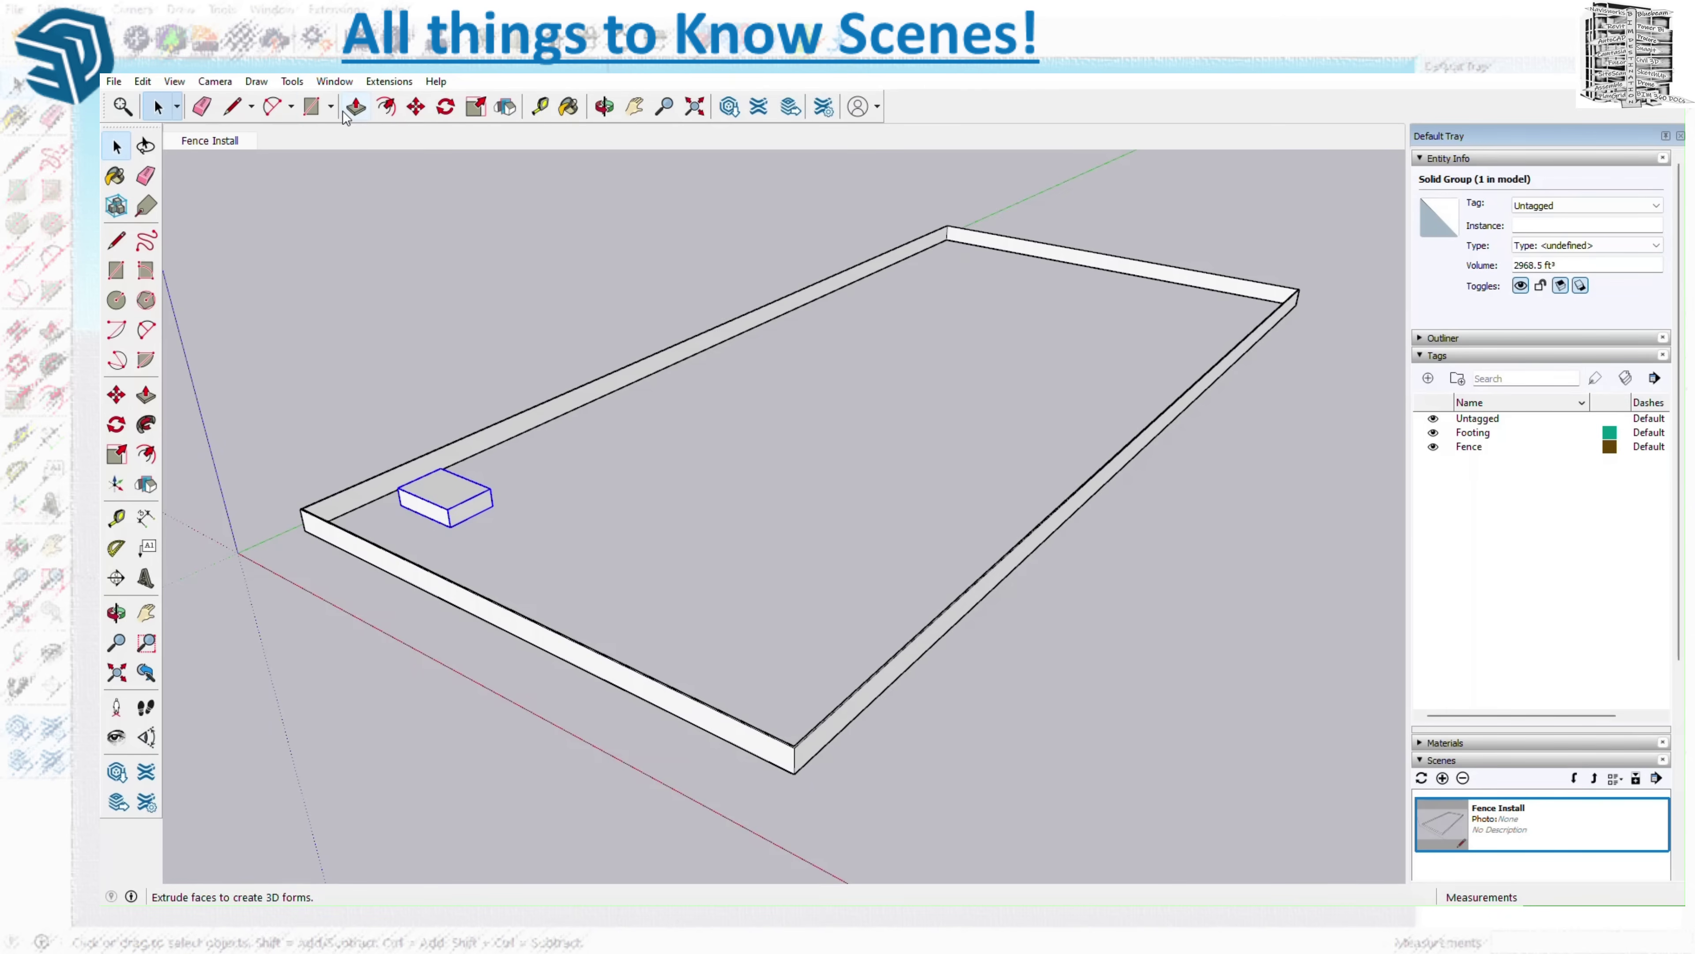
{"action": "left_click", "coordinate": [416, 107]}
{"action": "left_click", "coordinate": [452, 527]}
{"action": "key", "text": "ctrl"}
{"action": "left_click", "coordinate": [569, 580]}
{"action": "left_click", "coordinate": [569, 580]}
{"action": "left_click", "coordinate": [747, 665]}
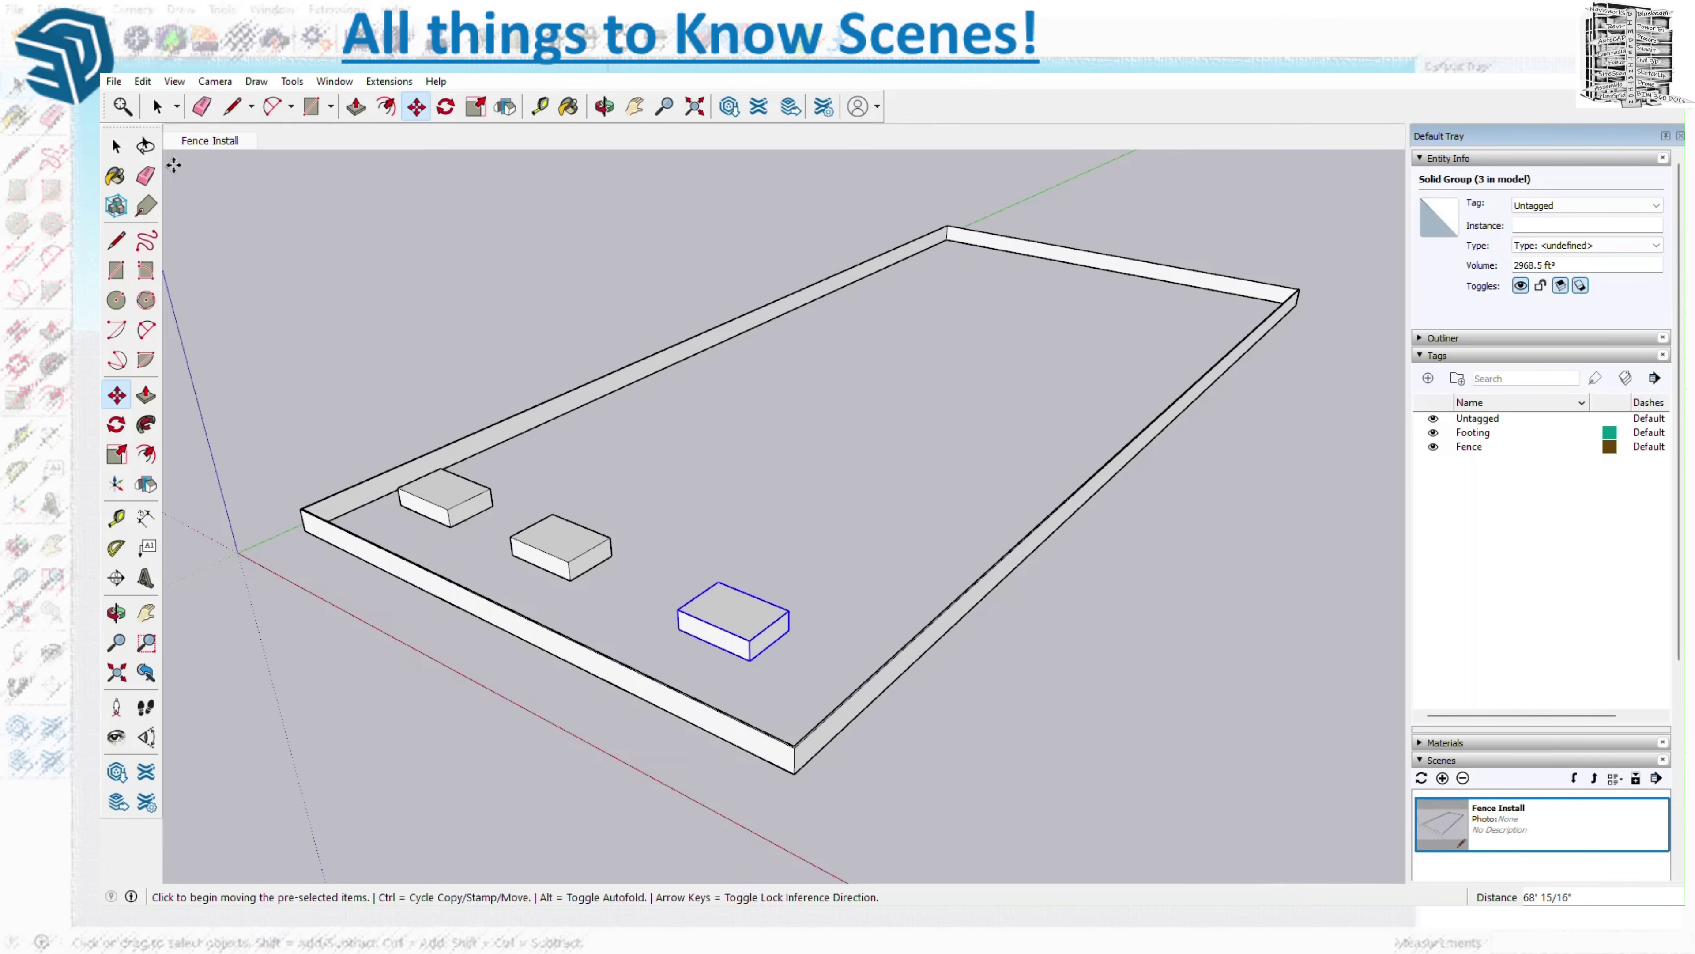
- Copy the row of three boxes to the far fence edge as a /8 array
{"action": "left_click", "coordinate": [157, 106]}
{"action": "left_click", "coordinate": [571, 566], "text": "shift"}
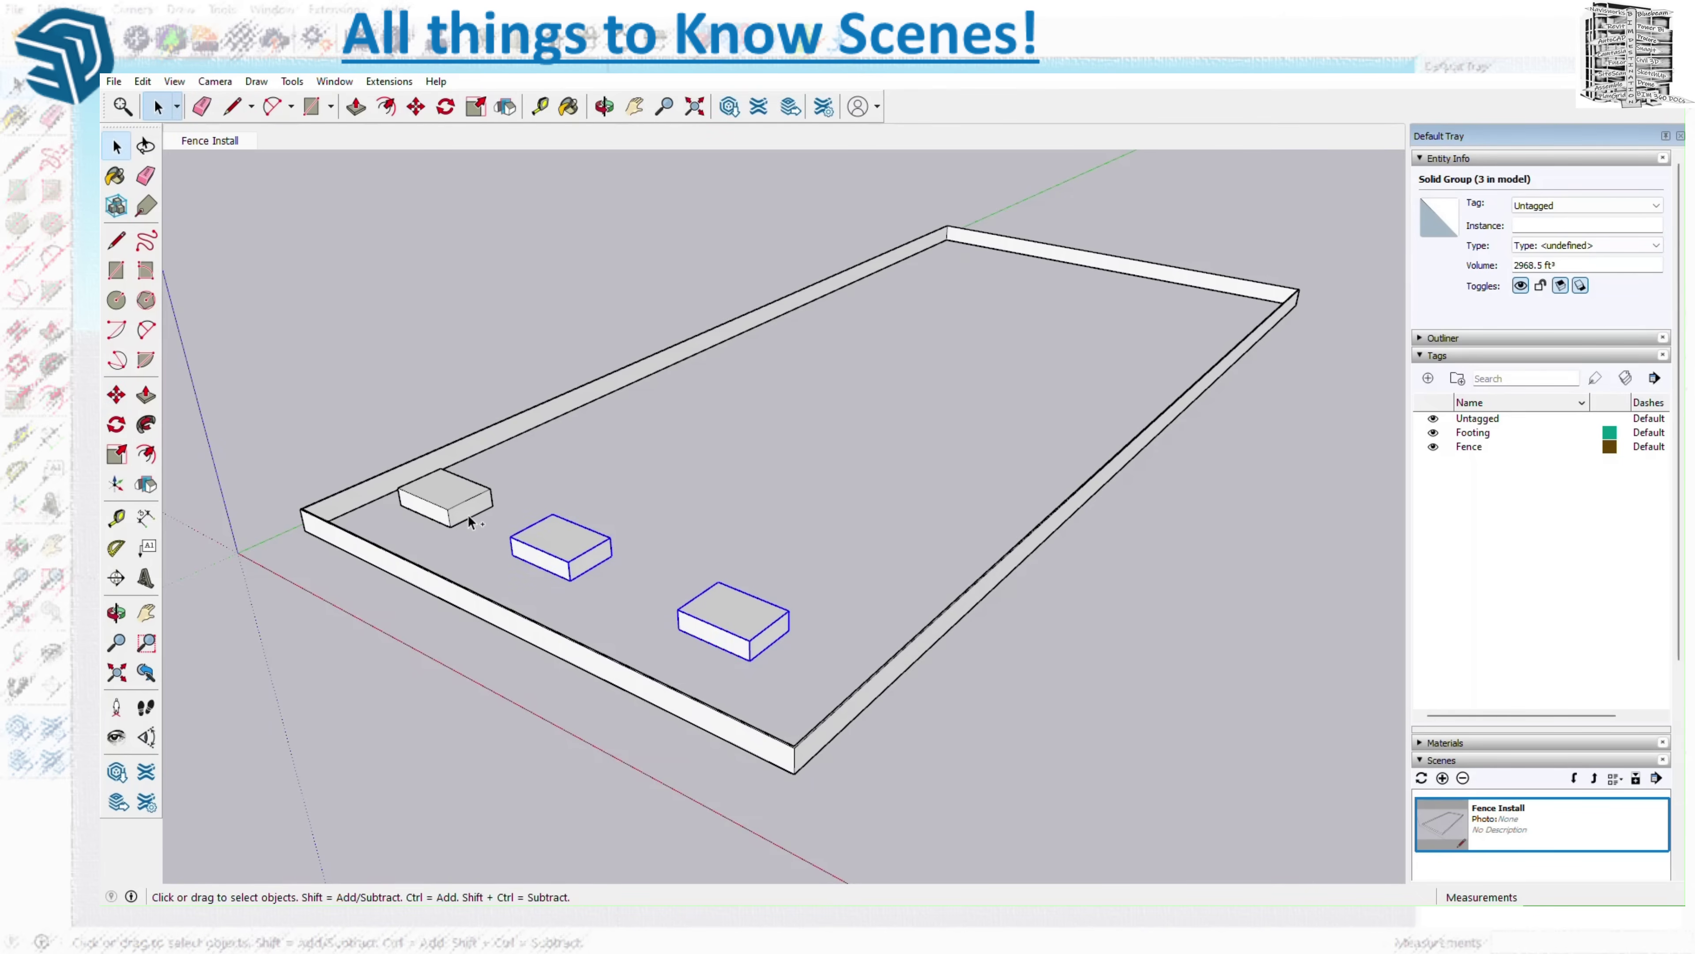
{"action": "left_click", "coordinate": [489, 525], "text": "shift"}
{"action": "left_click", "coordinate": [411, 111]}
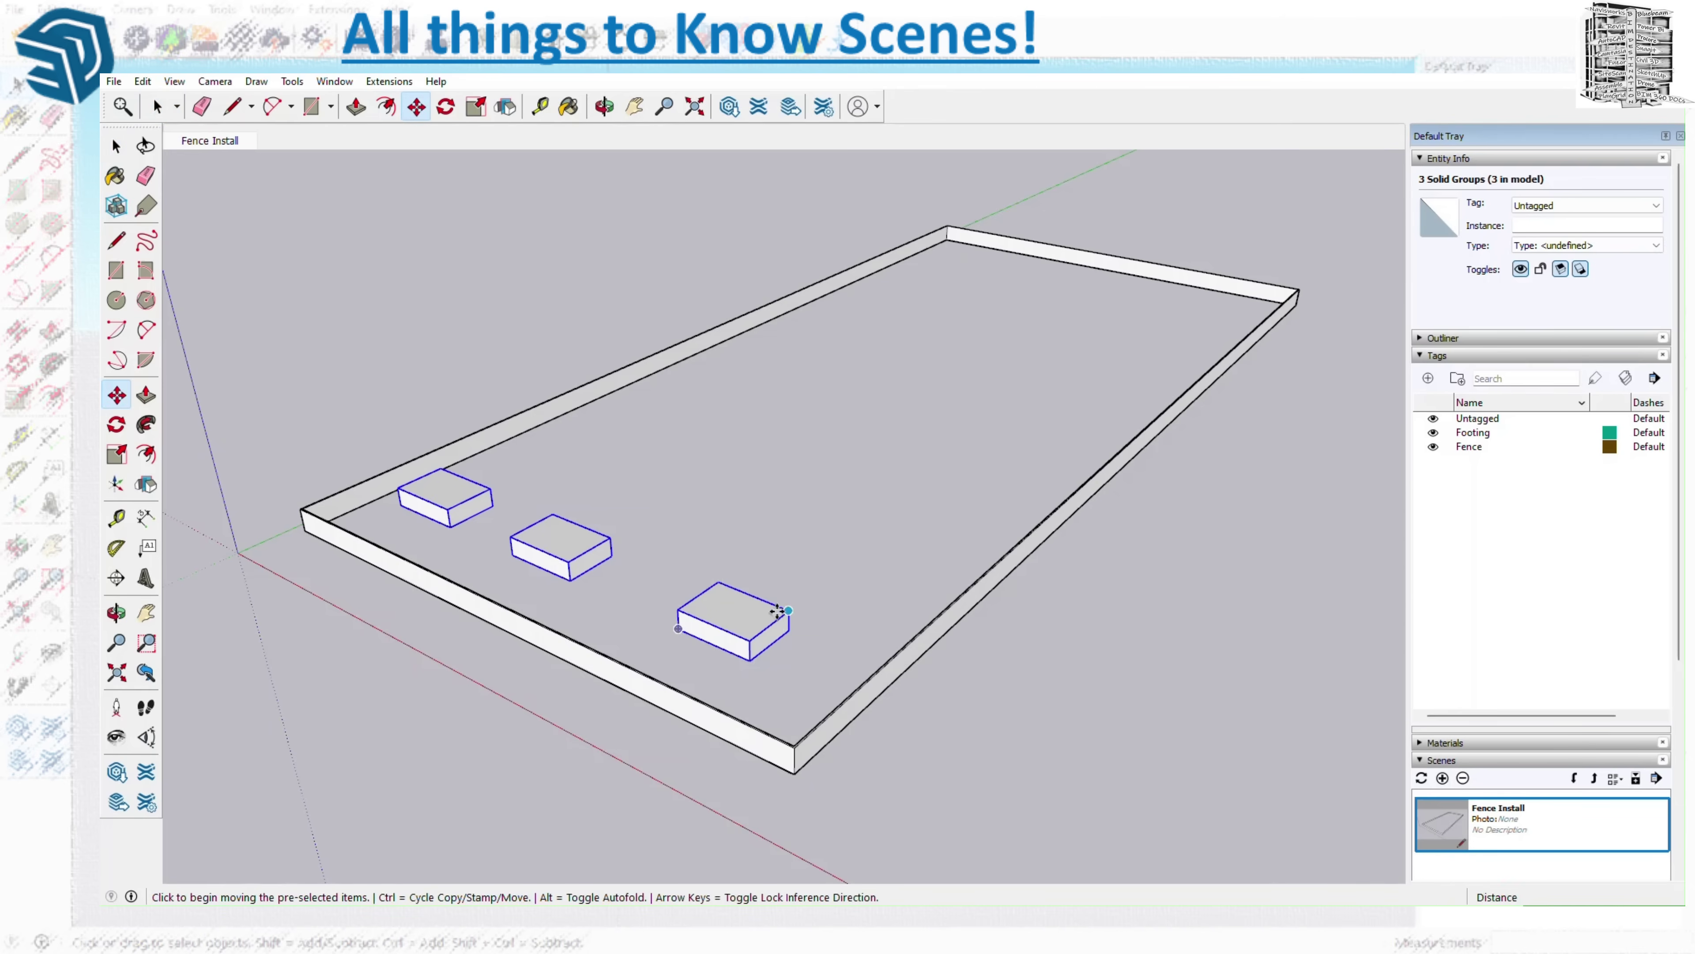
{"action": "left_click", "coordinate": [747, 661]}
{"action": "key", "text": "ctrl"}
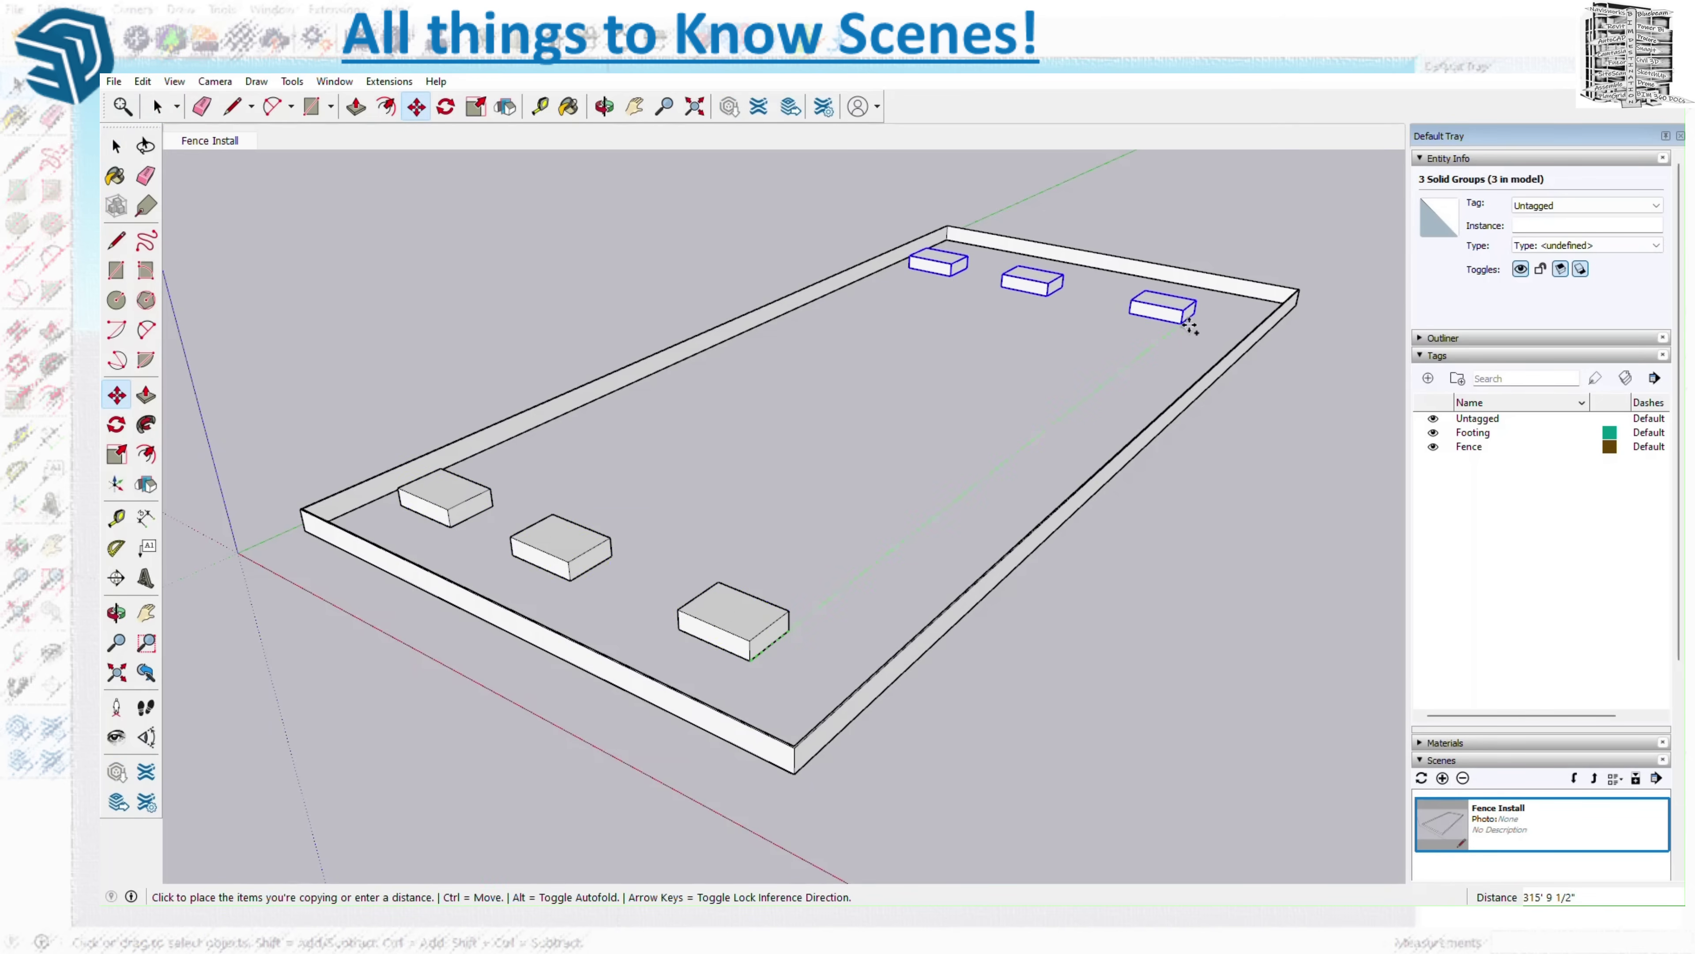
{"action": "left_click", "coordinate": [1195, 324]}
{"action": "type", "text": "/8"}
{"action": "key", "text": "Return"}
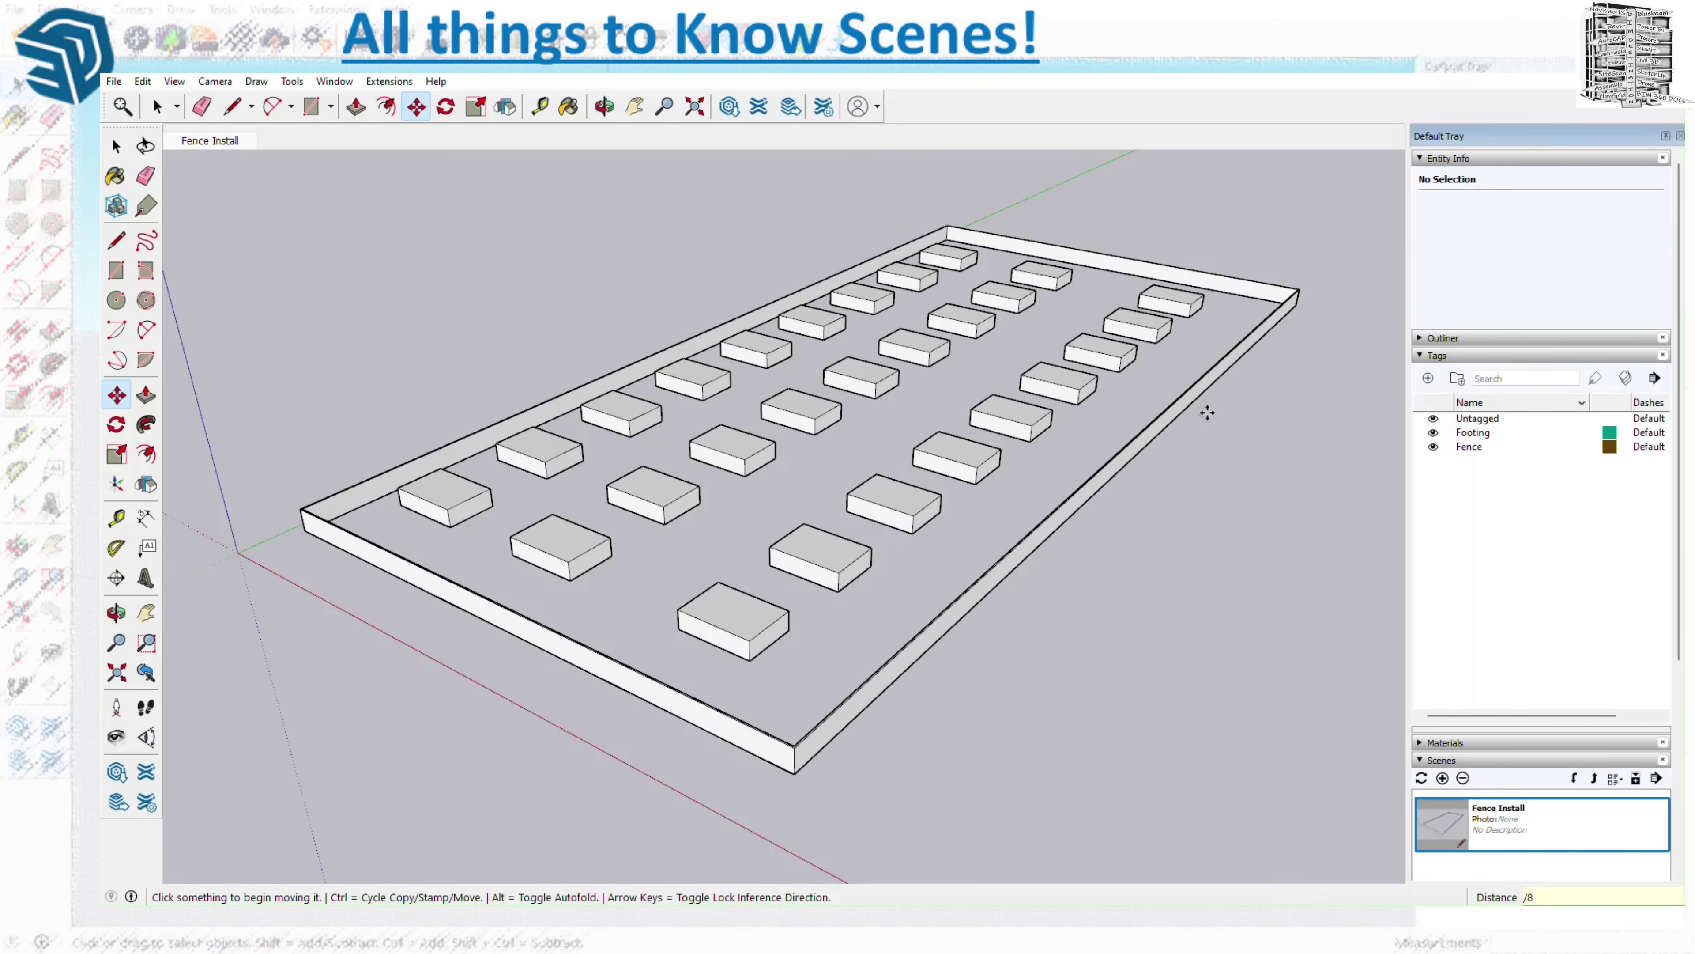
- Orbit and toggle the Fence tag off and on to inspect the footing grid
{"action": "middle_click_drag", "start_coordinate": [735, 457], "coordinate": [998, 494]}
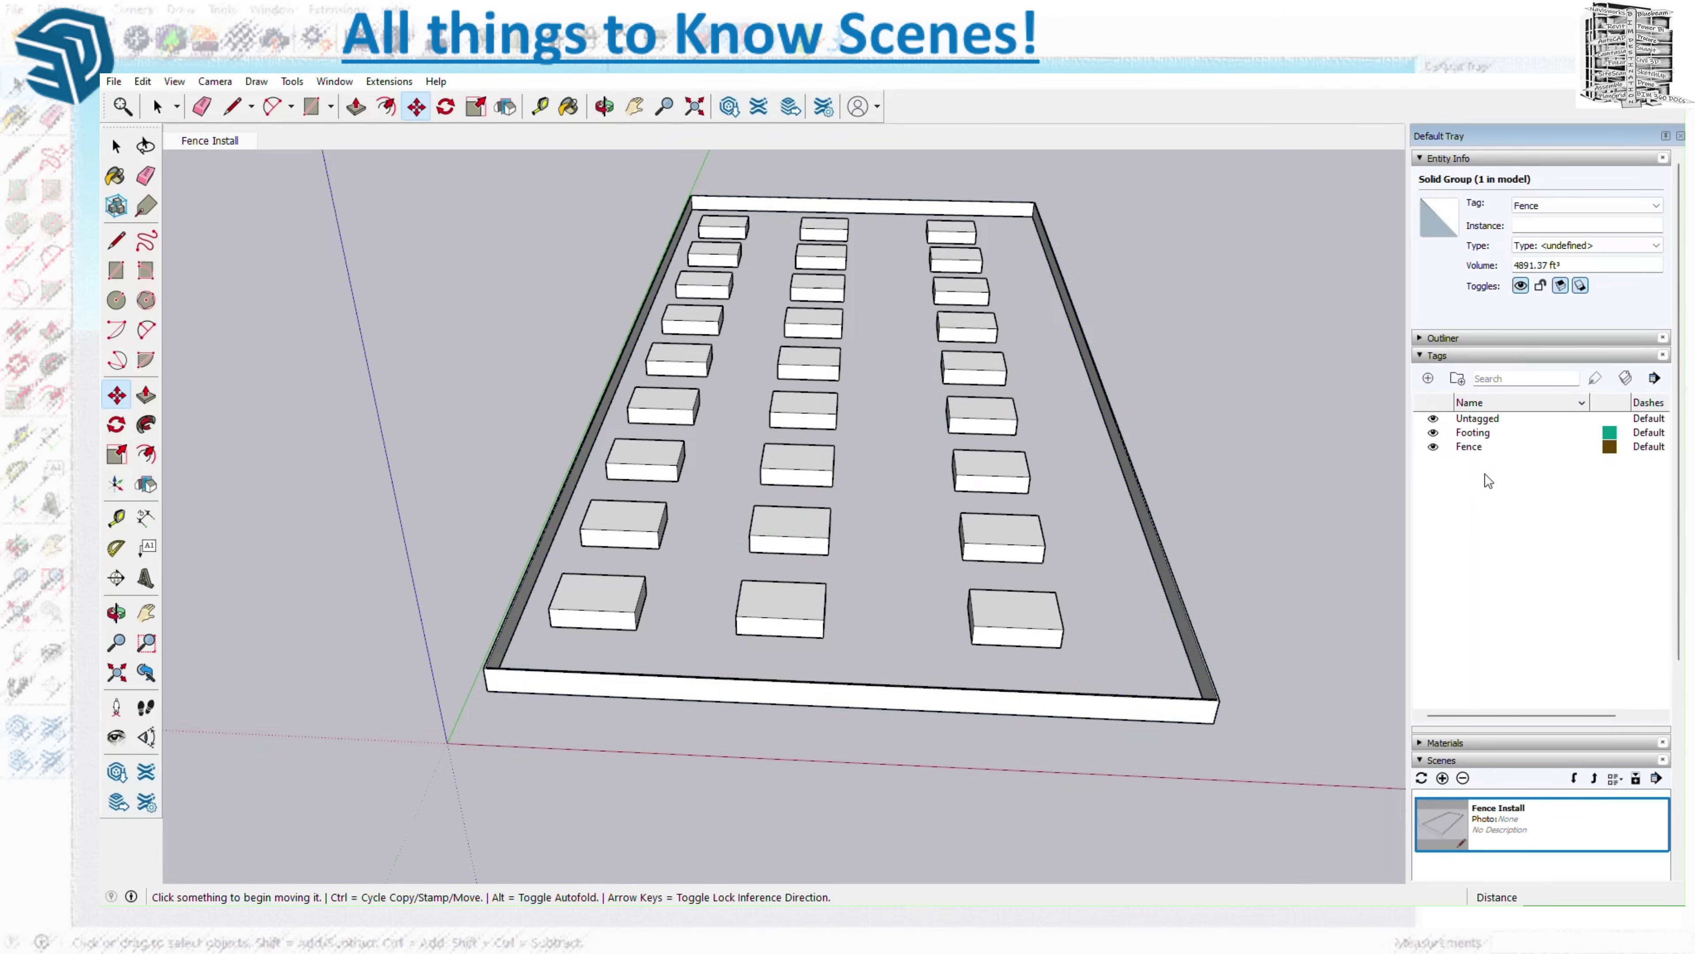
{"action": "left_click", "coordinate": [1433, 447]}
{"action": "left_click", "coordinate": [1433, 446]}
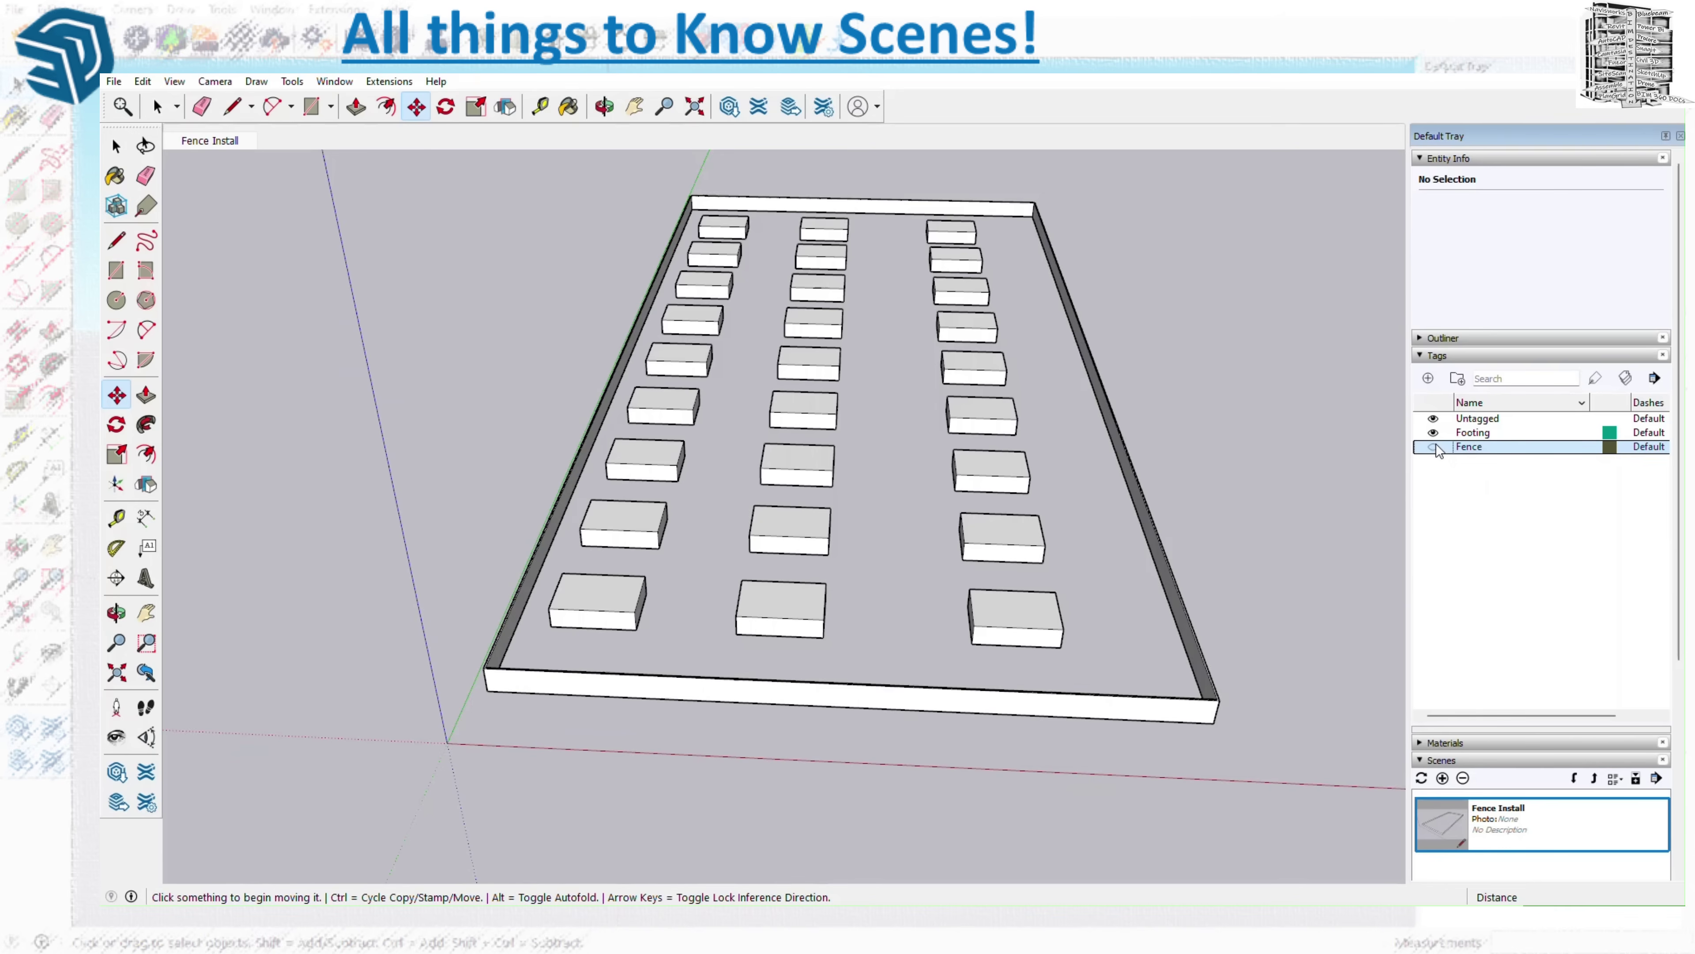
{"action": "left_click", "coordinate": [1433, 432]}
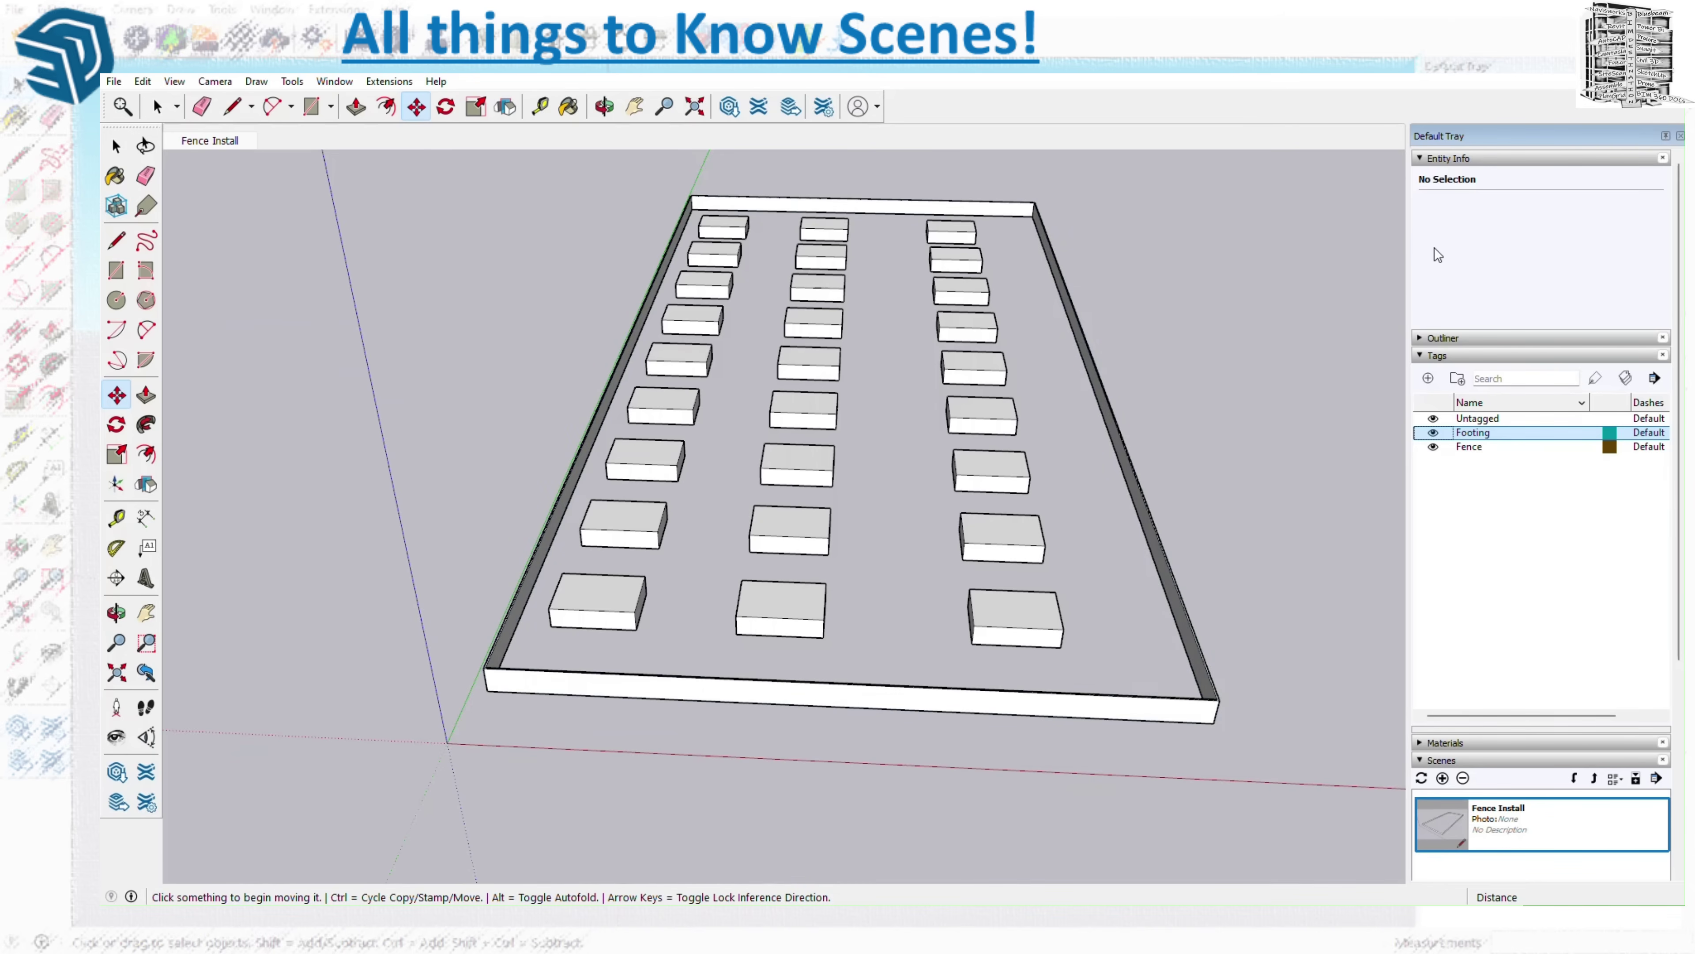
- Box-select all footing boxes and assign them to the Footing tag
{"action": "left_click", "coordinate": [117, 146]}
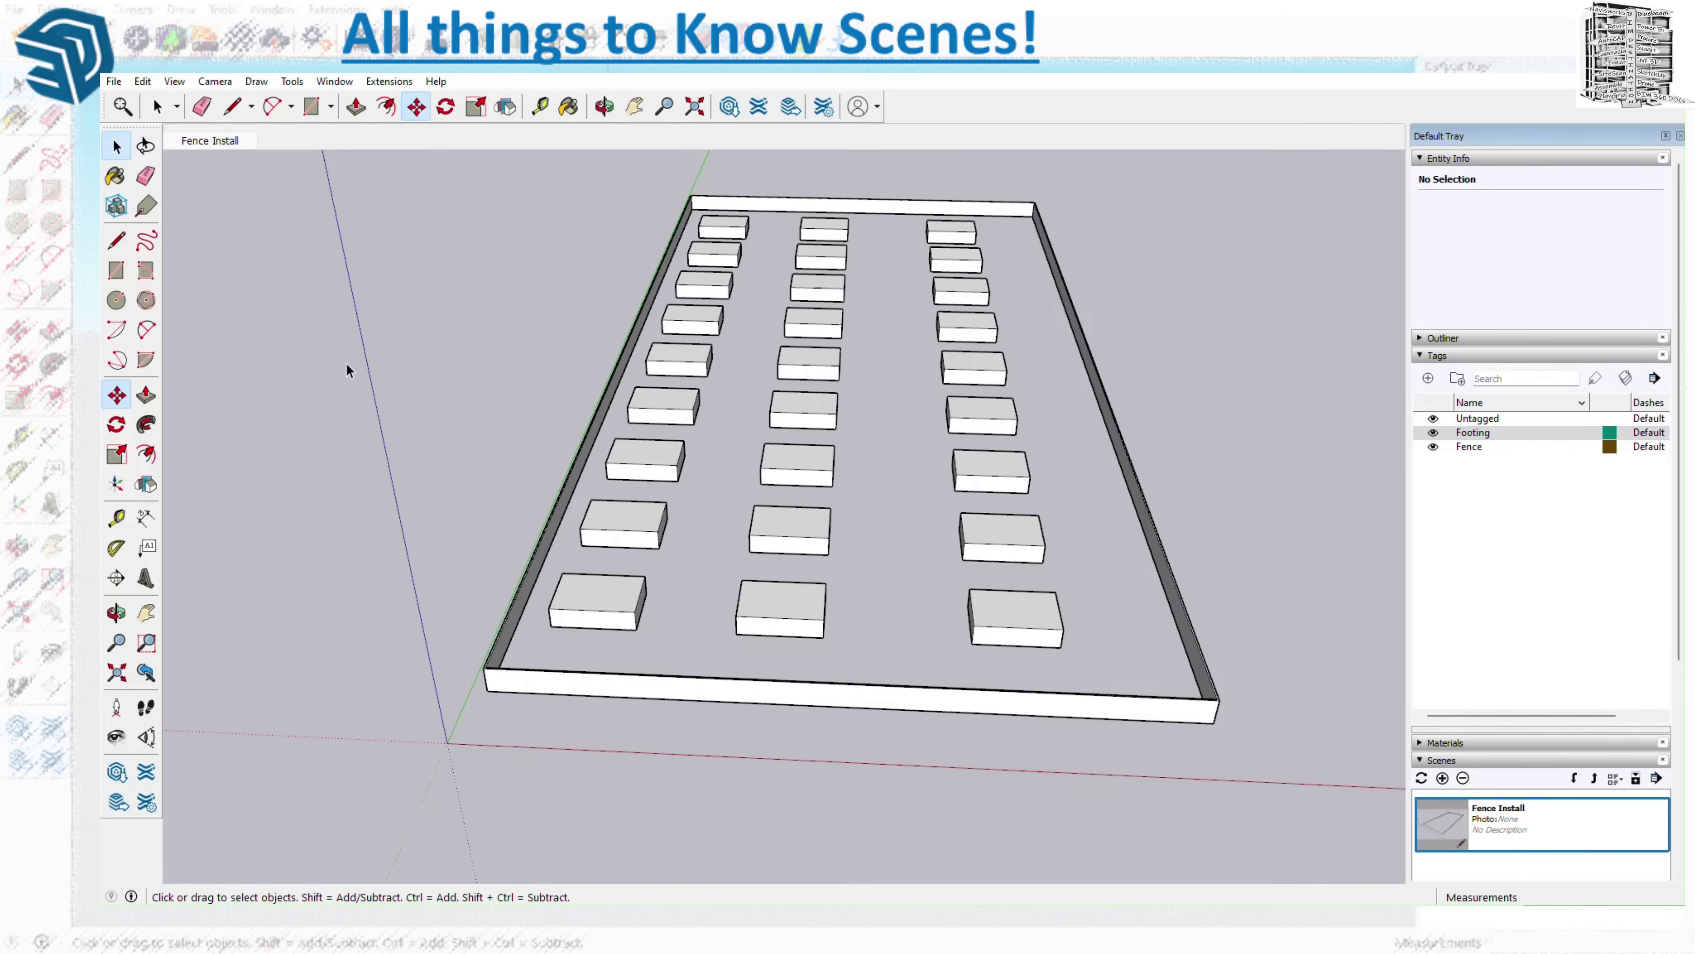
{"action": "left_click", "coordinate": [772, 542]}
{"action": "middle_click_drag", "start_coordinate": [915, 613], "coordinate": [979, 264]}
{"action": "left_click_drag", "start_coordinate": [1001, 257], "coordinate": [745, 728]}
{"action": "left_click", "coordinate": [1573, 205]}
{"action": "left_click", "coordinate": [1529, 227]}
- Toggle Footing visibility to verify, then orbit to a new viewing angle
{"action": "left_click", "coordinate": [1433, 433]}
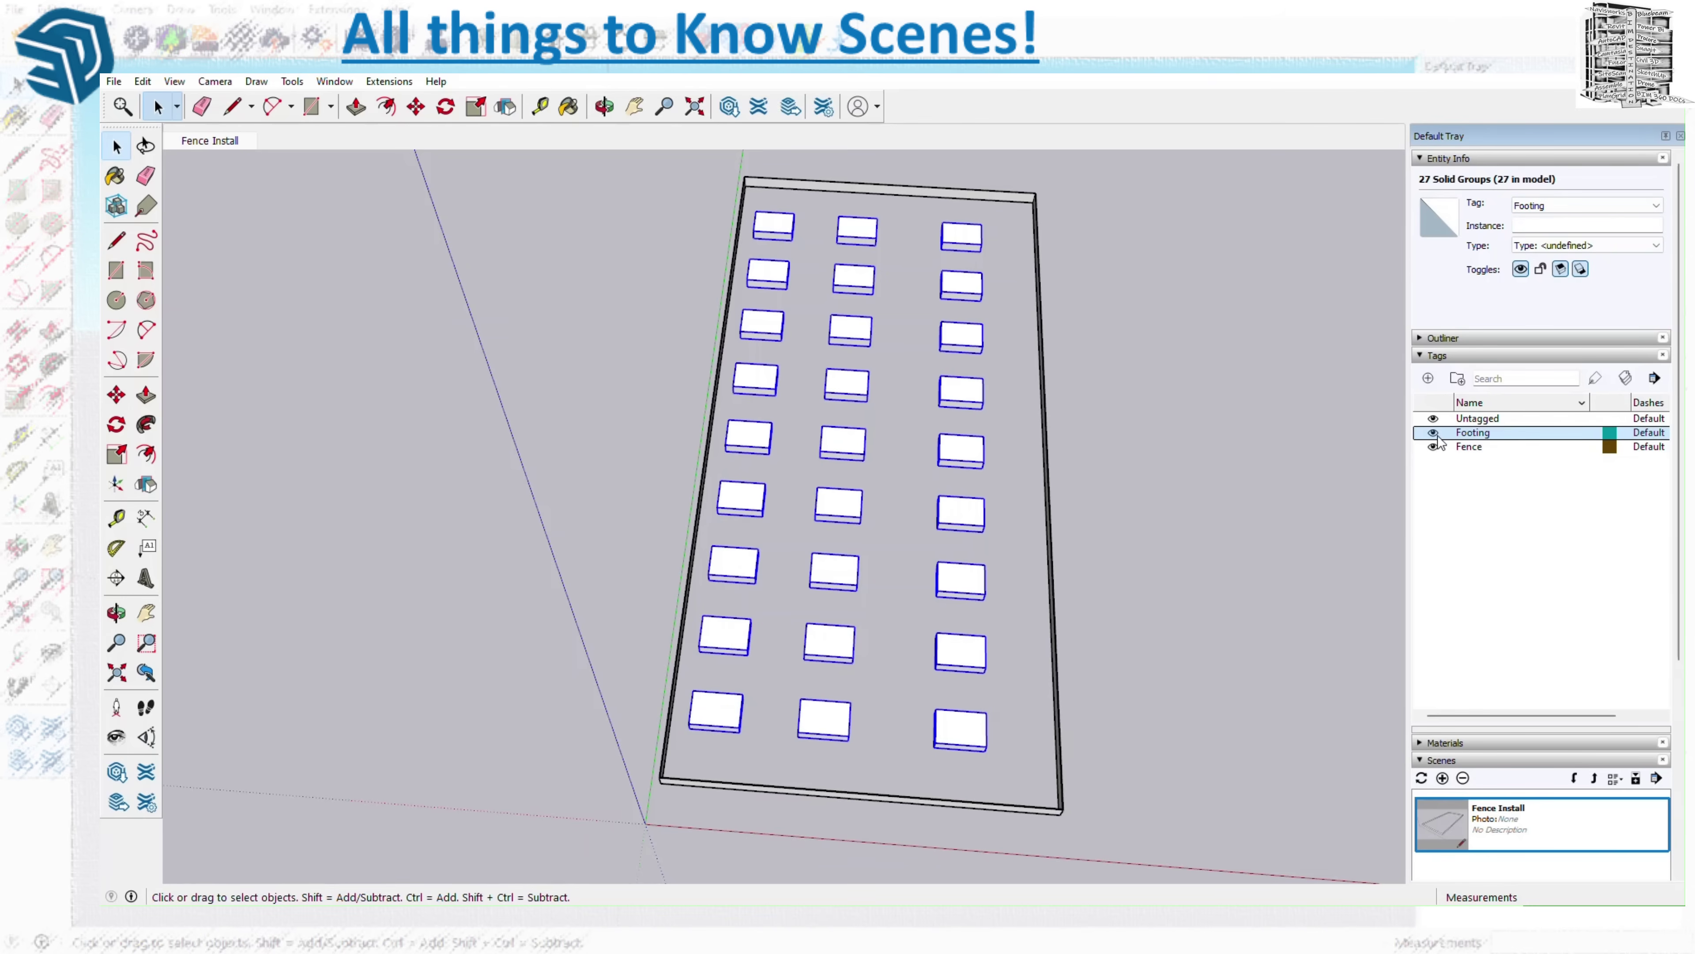
{"action": "left_click", "coordinate": [1433, 432]}
{"action": "middle_click_drag", "start_coordinate": [739, 530], "coordinate": [884, 587]}
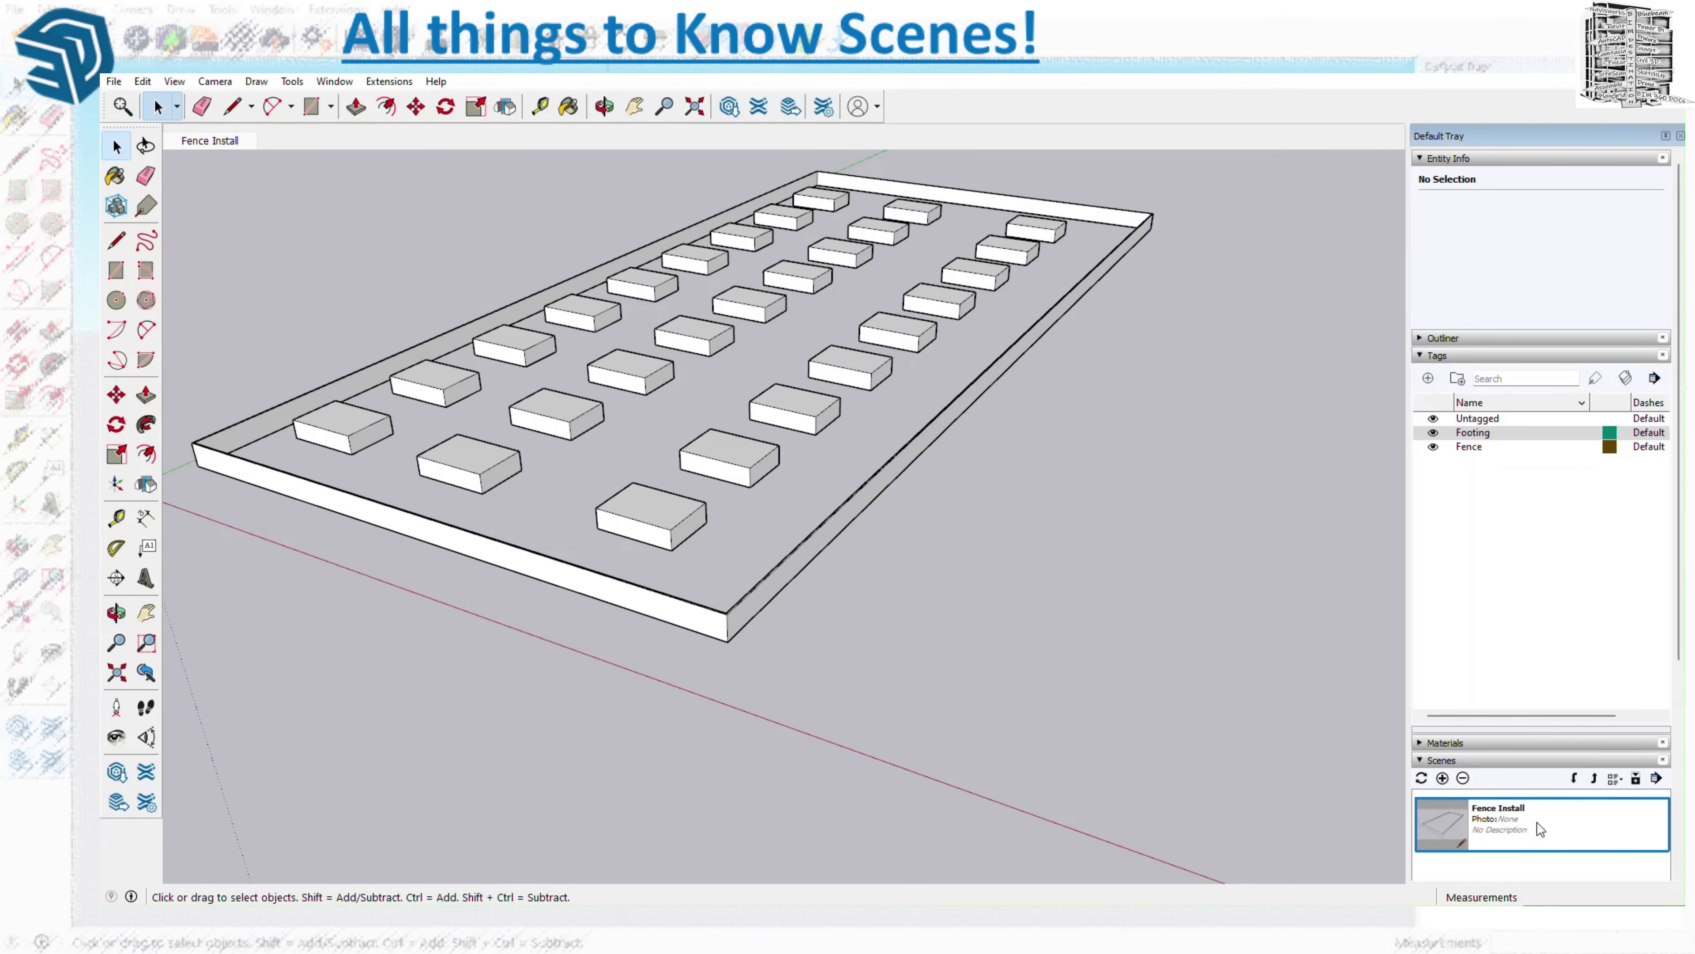
{"action": "left_click", "coordinate": [1442, 435]}
{"action": "middle_click_drag", "start_coordinate": [1195, 358], "coordinate": [897, 594]}
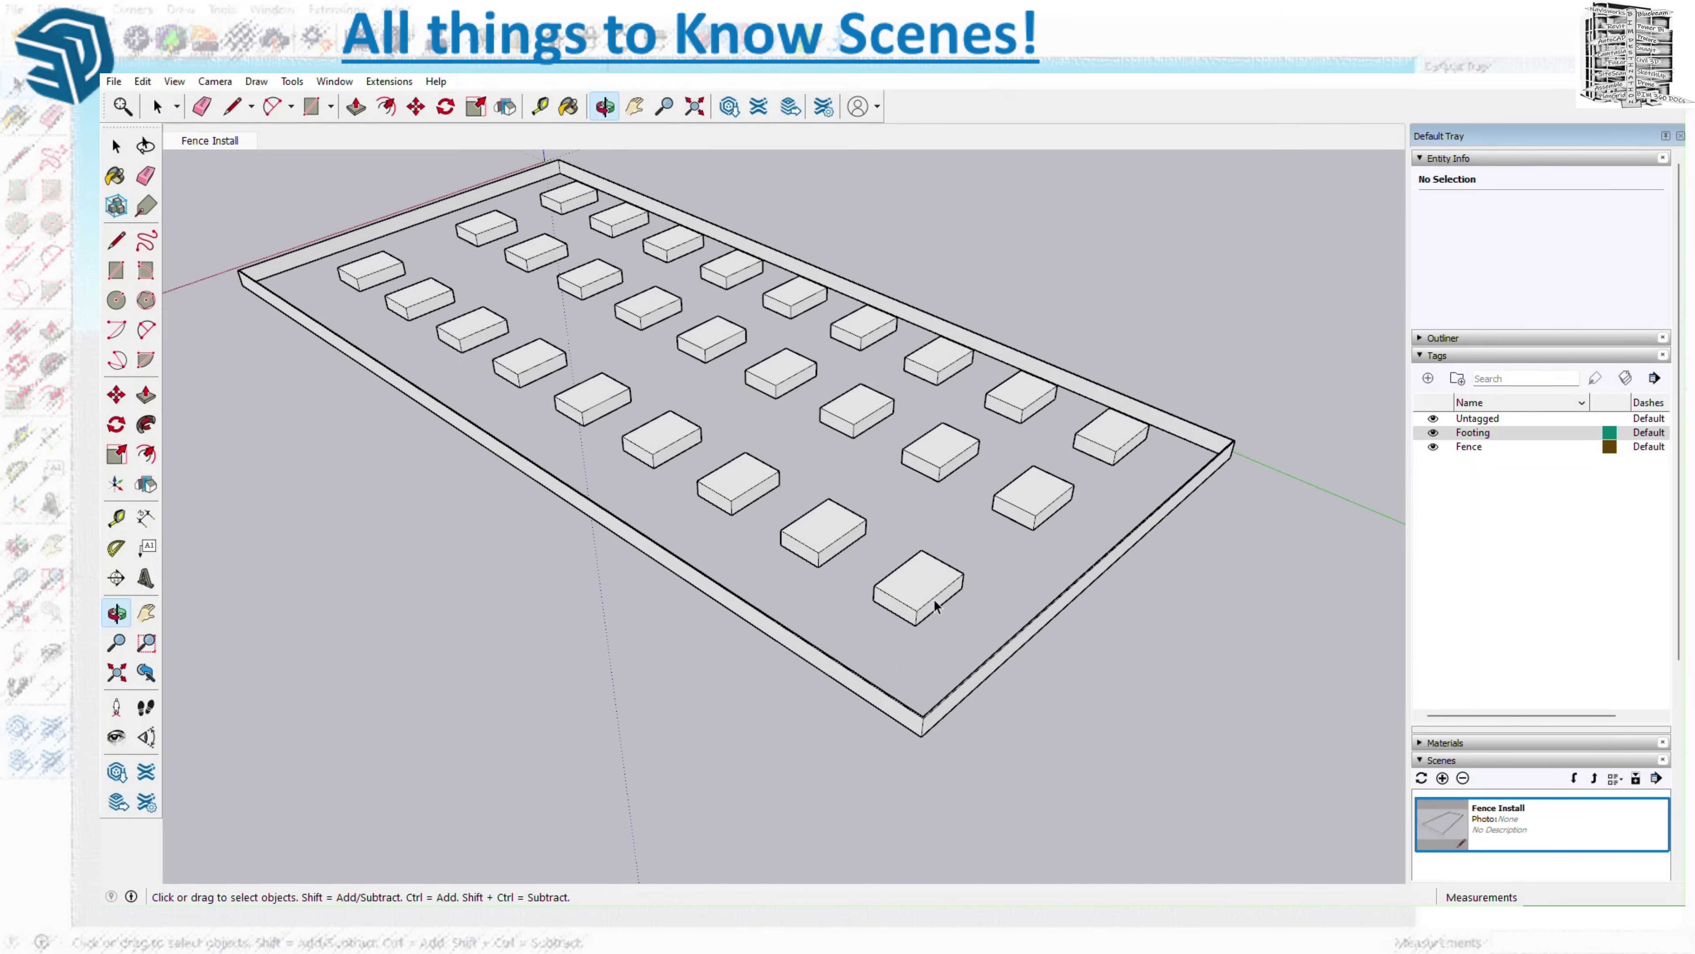
{"action": "right_click", "coordinate": [238, 146]}
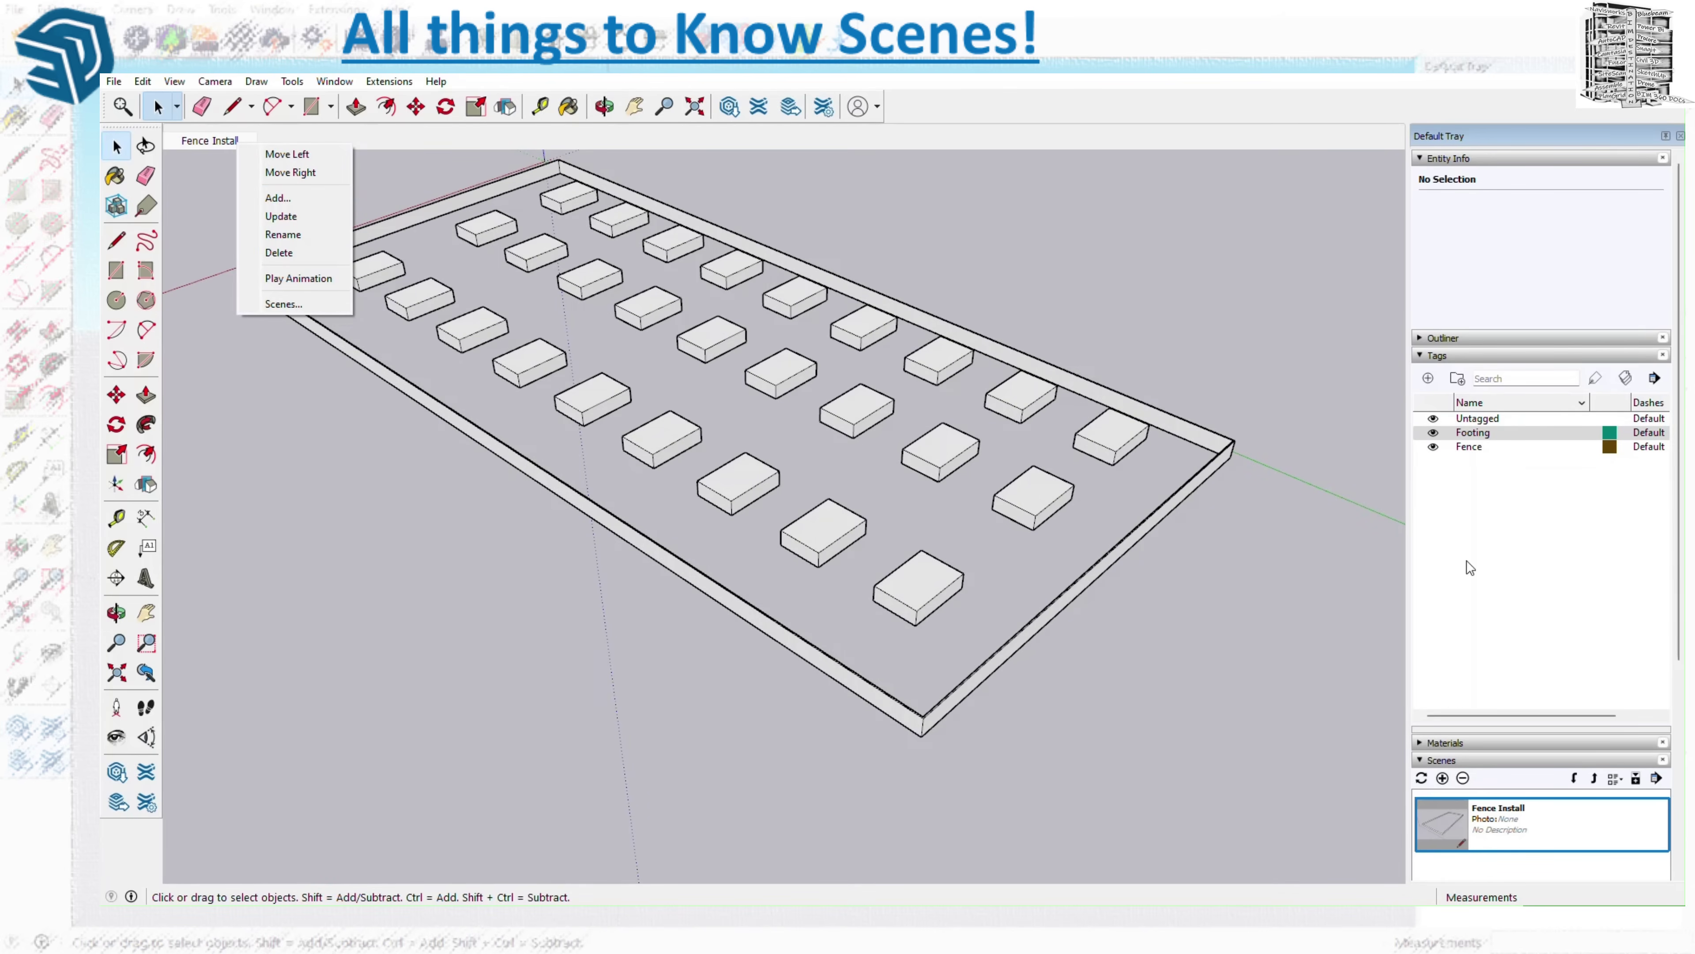
- Add a new scene from the current view and rename it 'Add footing'
{"action": "left_click", "coordinate": [1421, 357]}
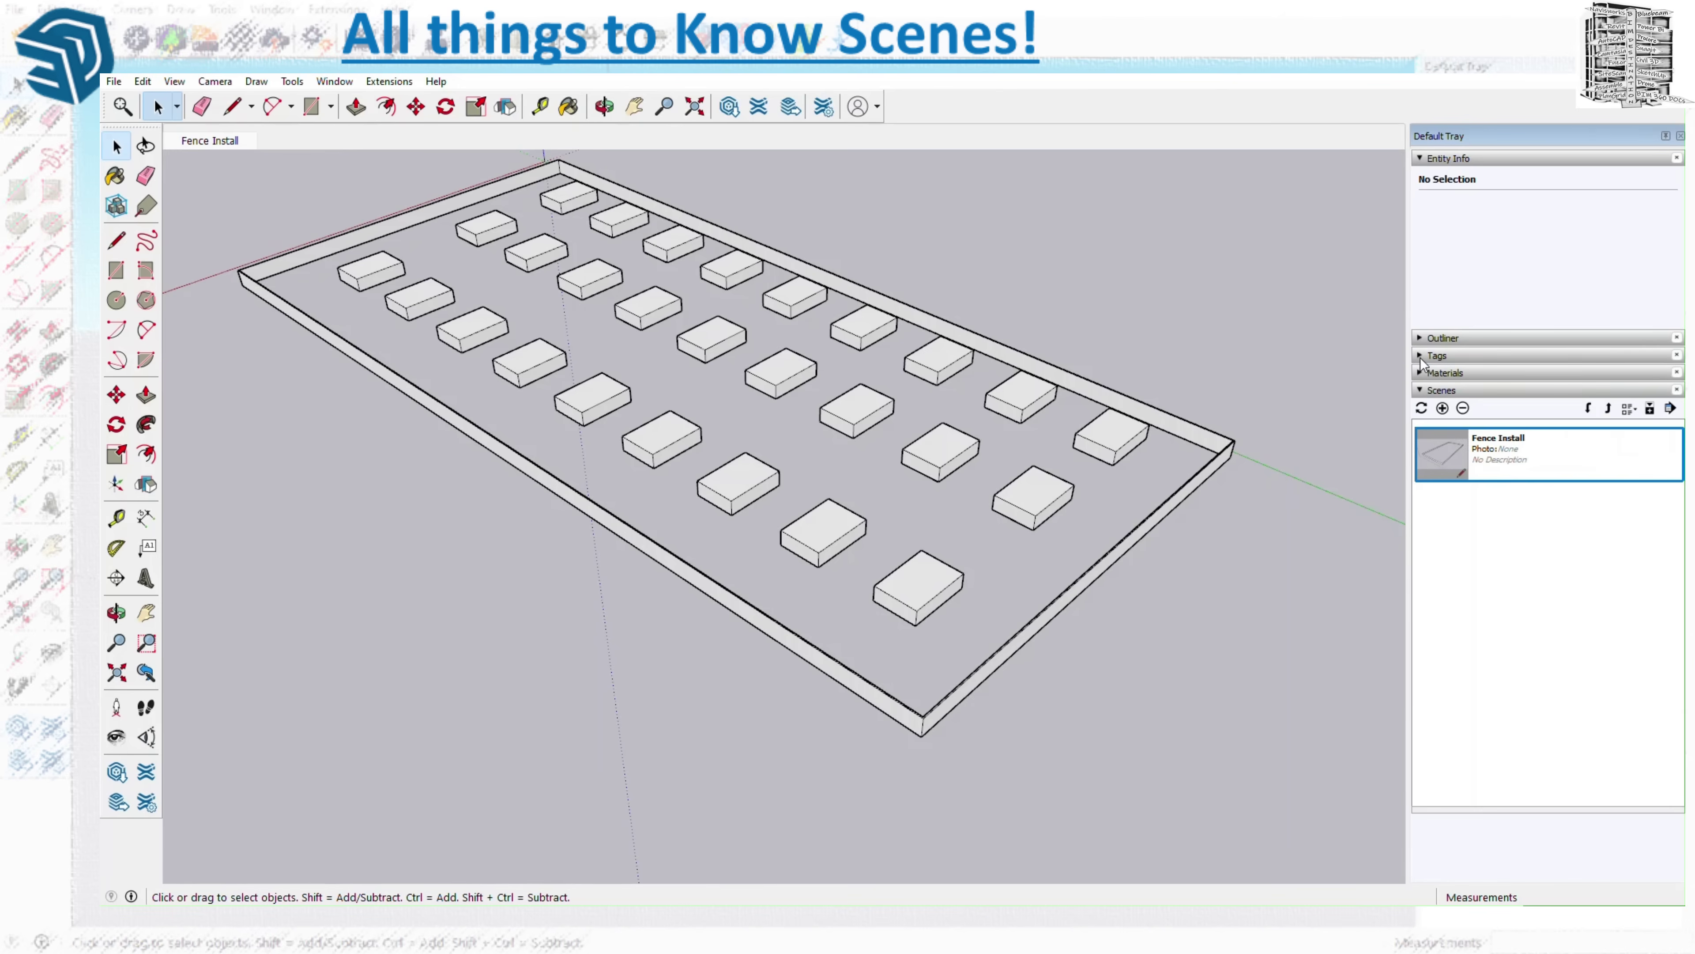
{"action": "left_click", "coordinate": [1442, 408]}
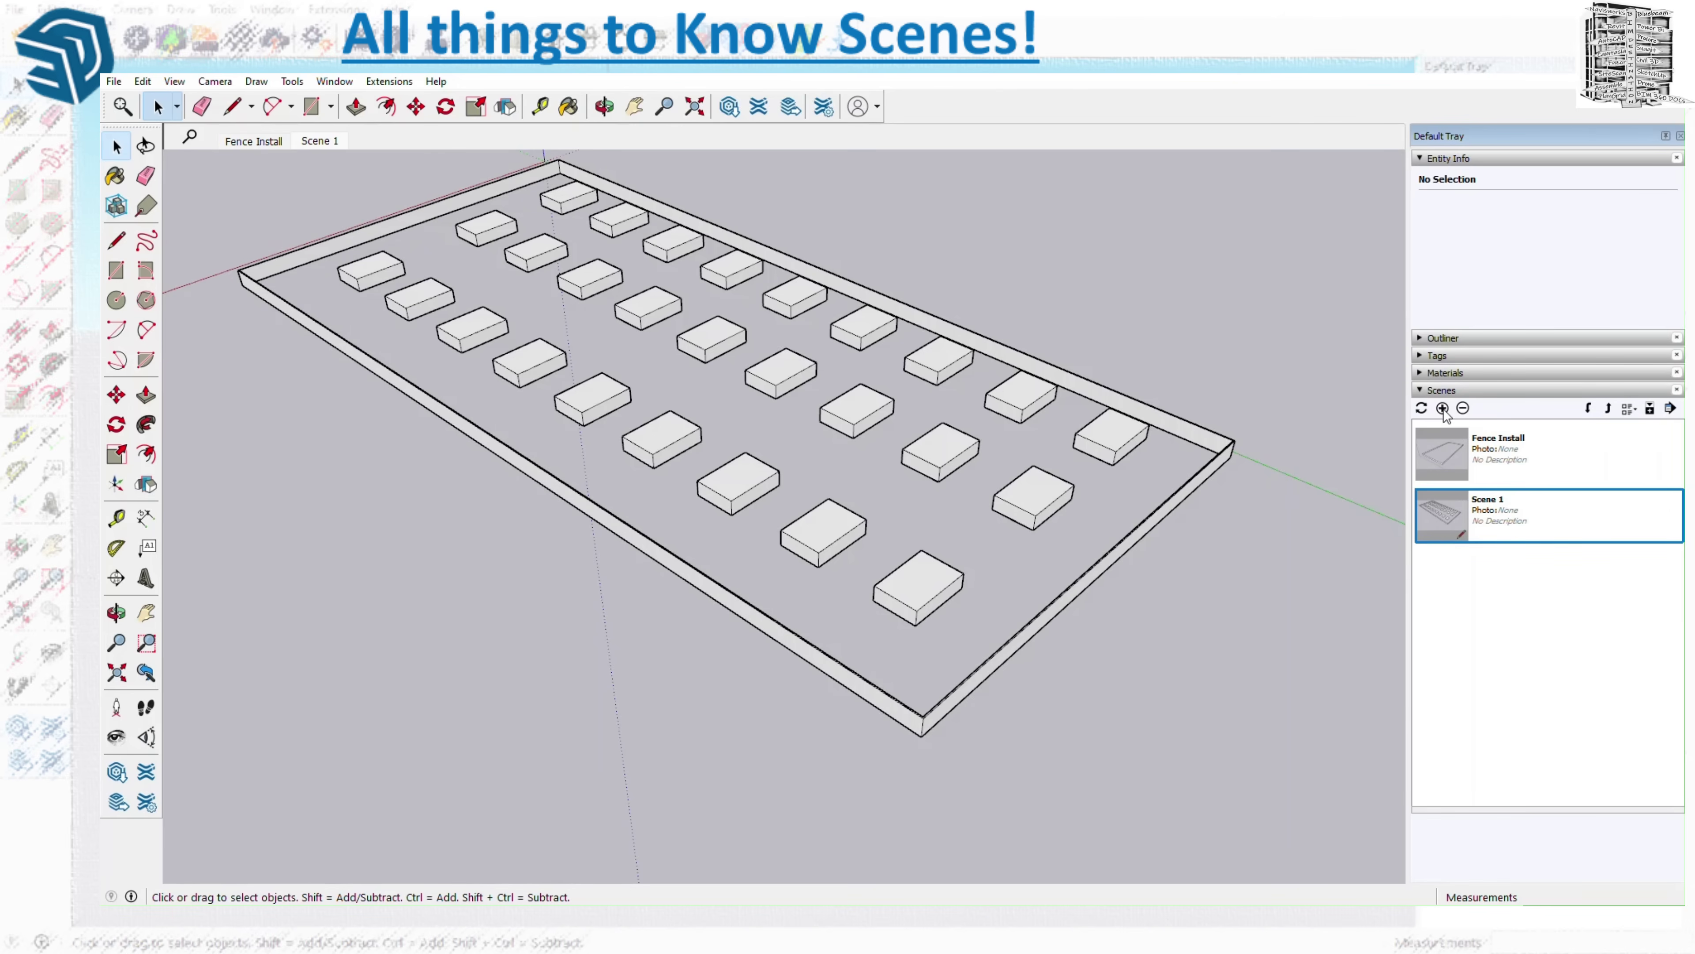
{"action": "right_click", "coordinate": [315, 140]}
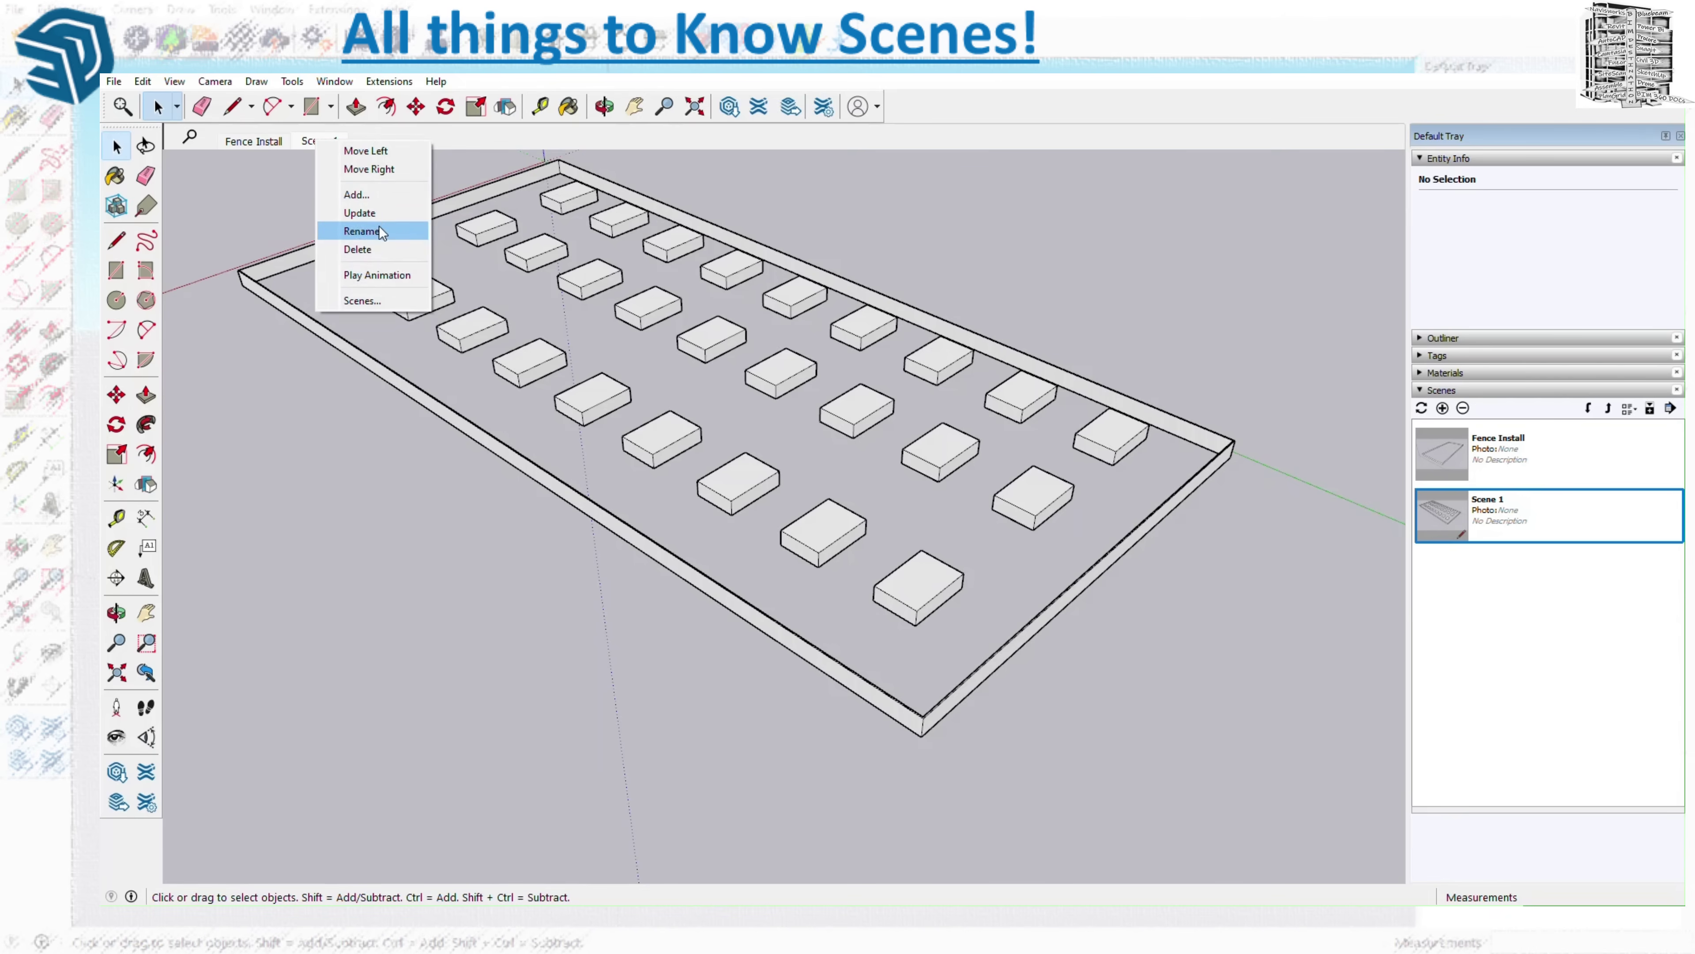
{"action": "left_click", "coordinate": [361, 231]}
{"action": "type", "text": "Ad"}
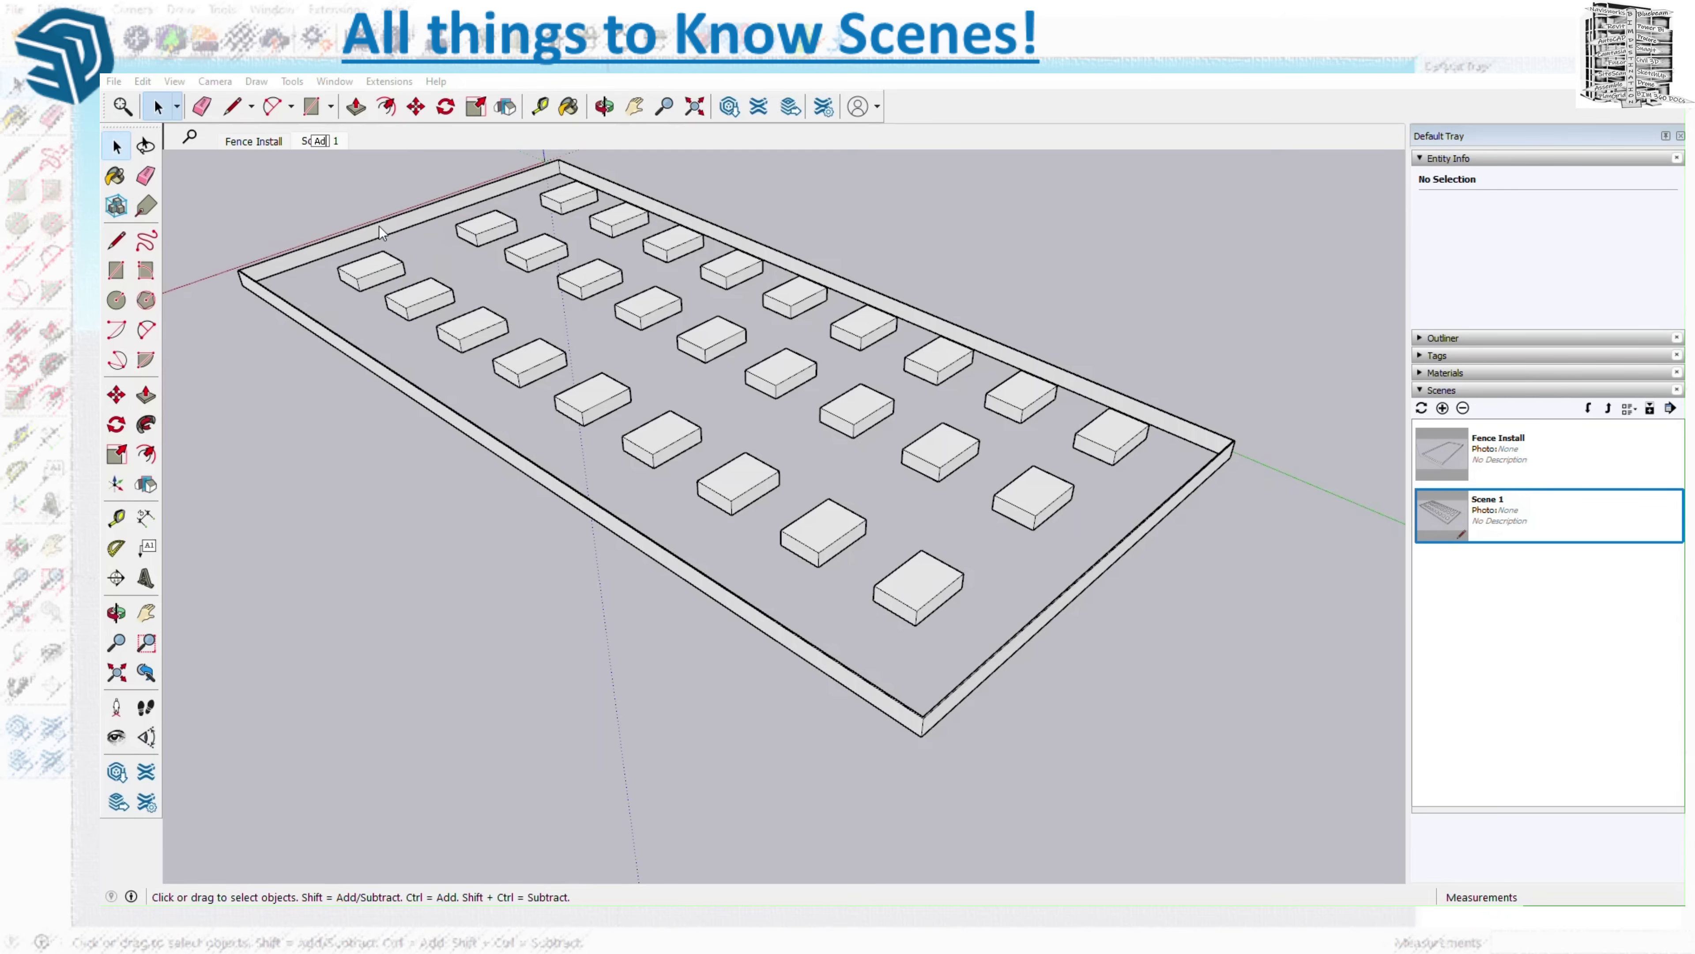
{"action": "type", "text": "d footing"}
{"action": "key", "text": "Return"}
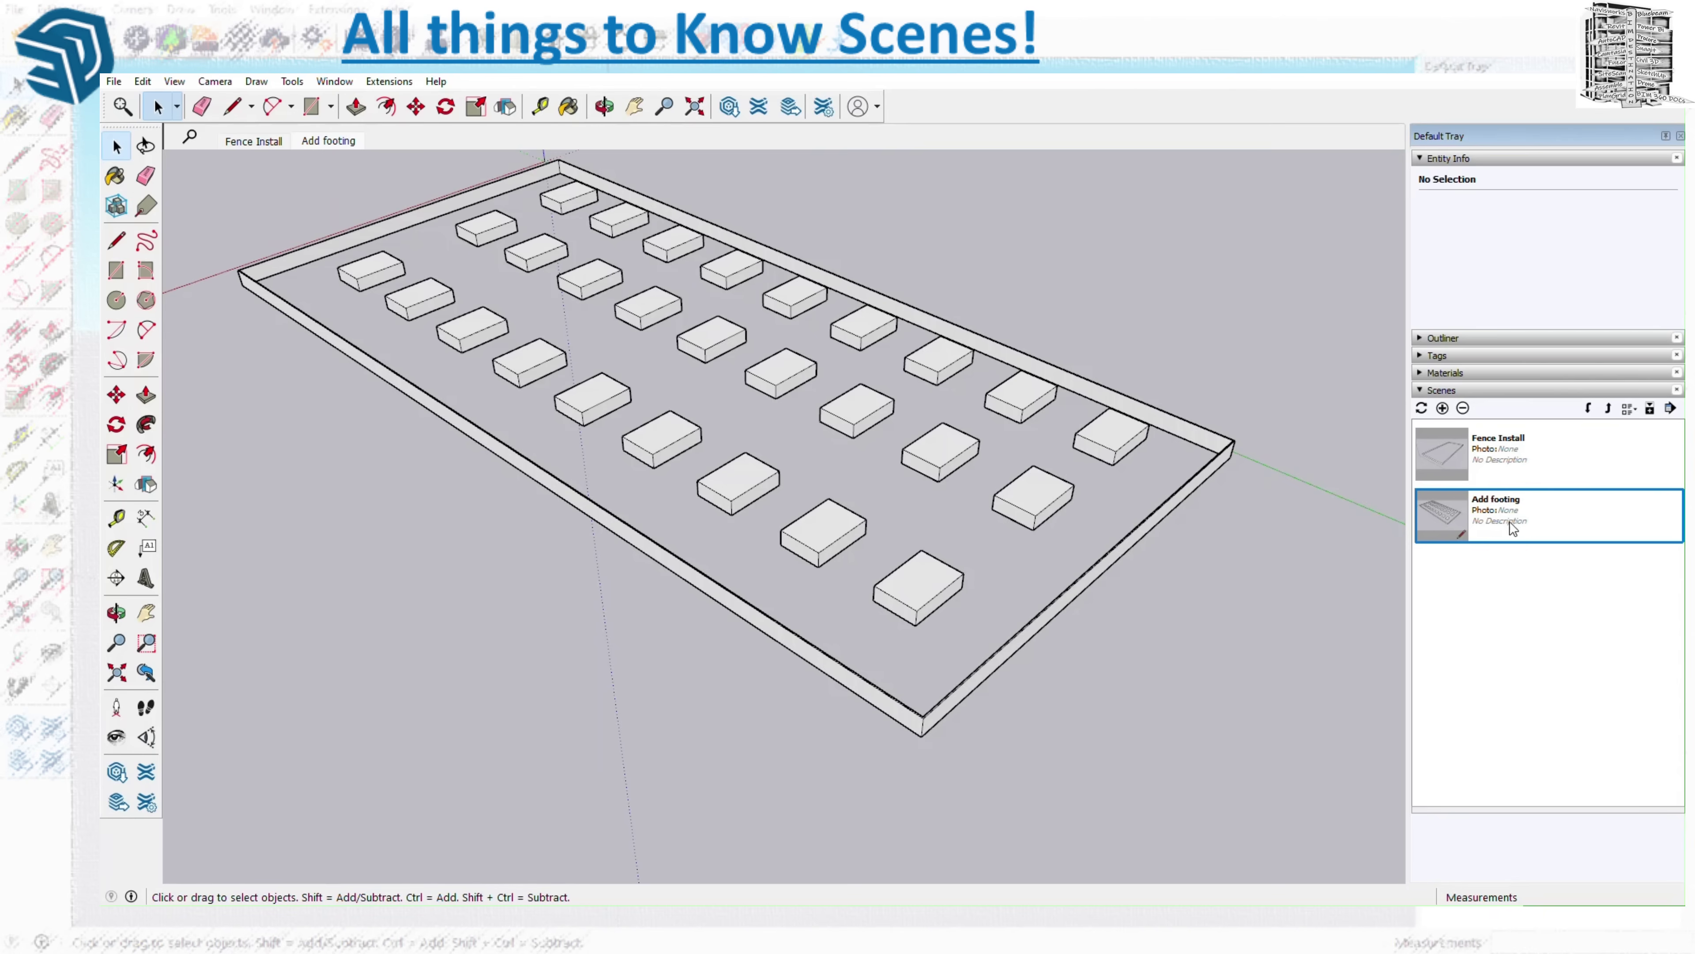
- Switch between the Fence Install and Add footing scenes, ending on Fence Install
{"action": "left_click", "coordinate": [1455, 454]}
{"action": "left_click", "coordinate": [1477, 514]}
{"action": "left_click", "coordinate": [1467, 452]}
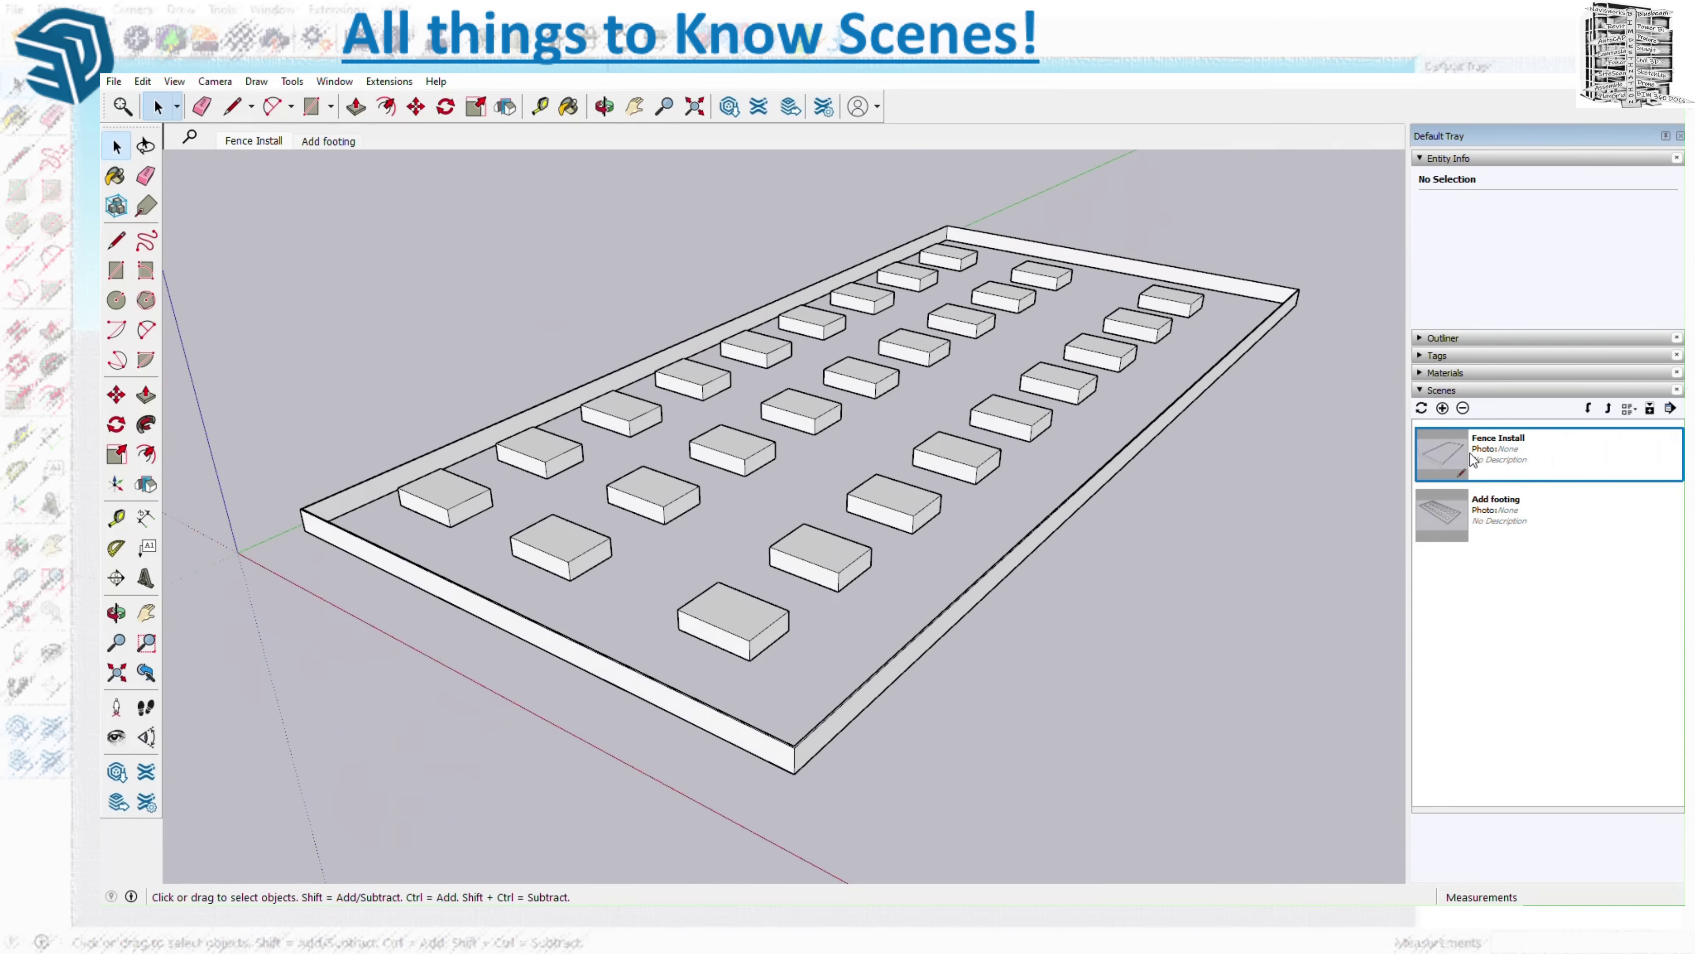
{"action": "left_click", "coordinate": [1511, 514]}
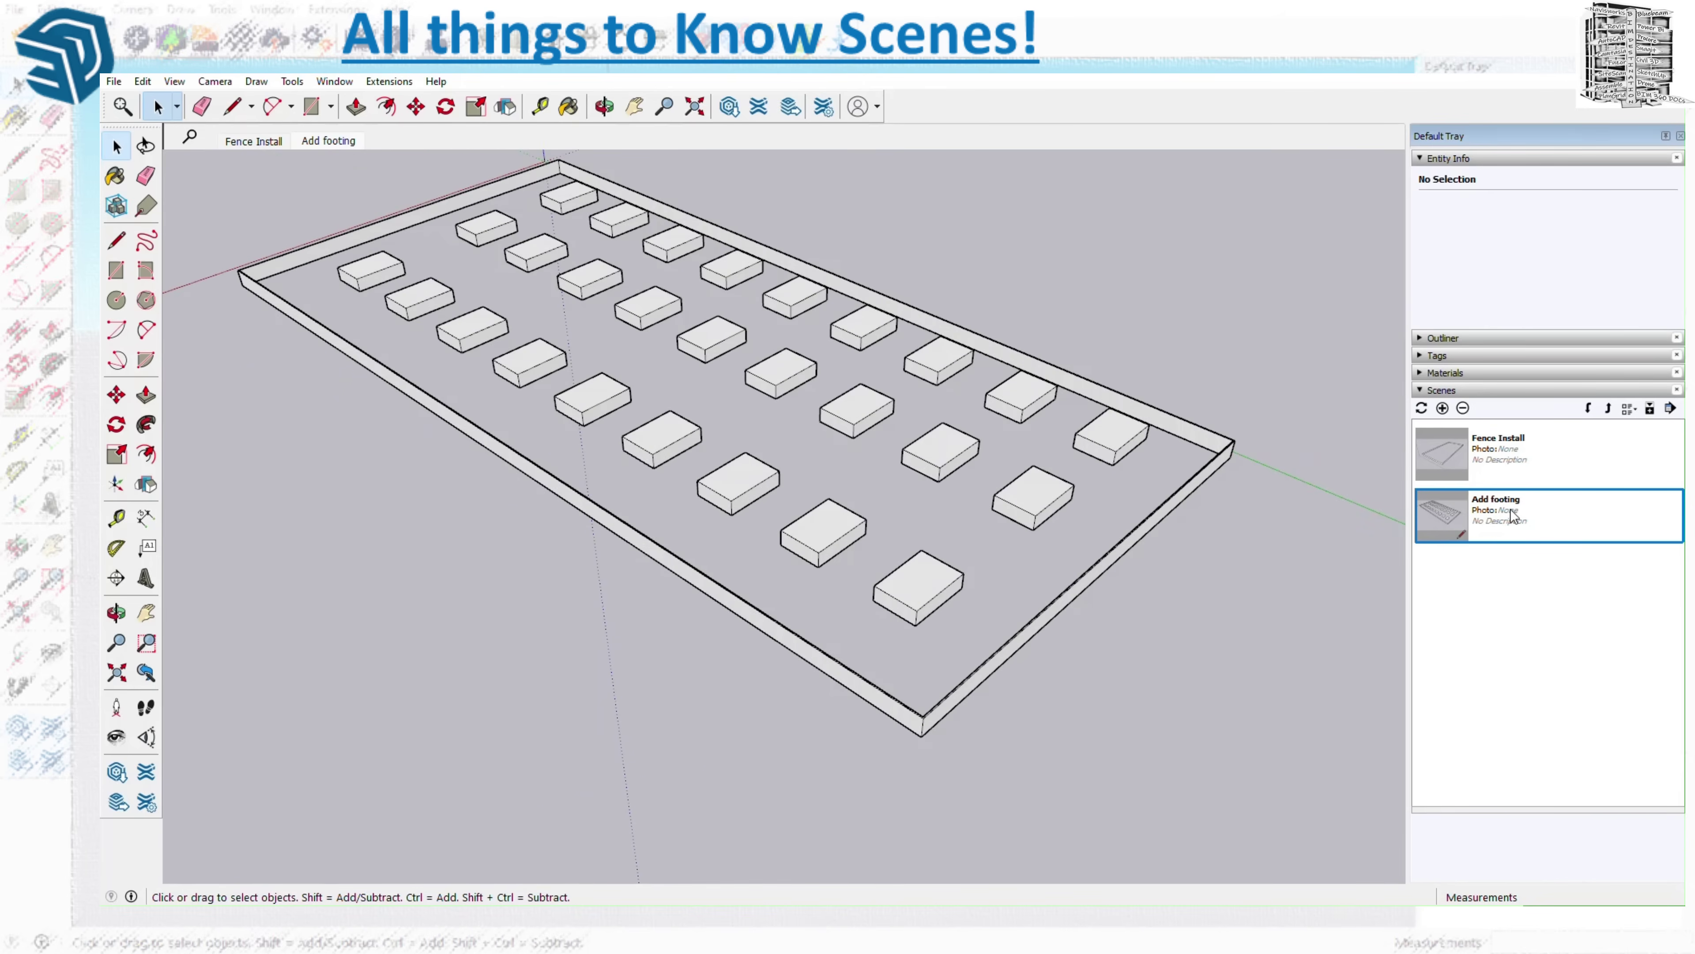
{"action": "left_click", "coordinate": [1483, 471]}
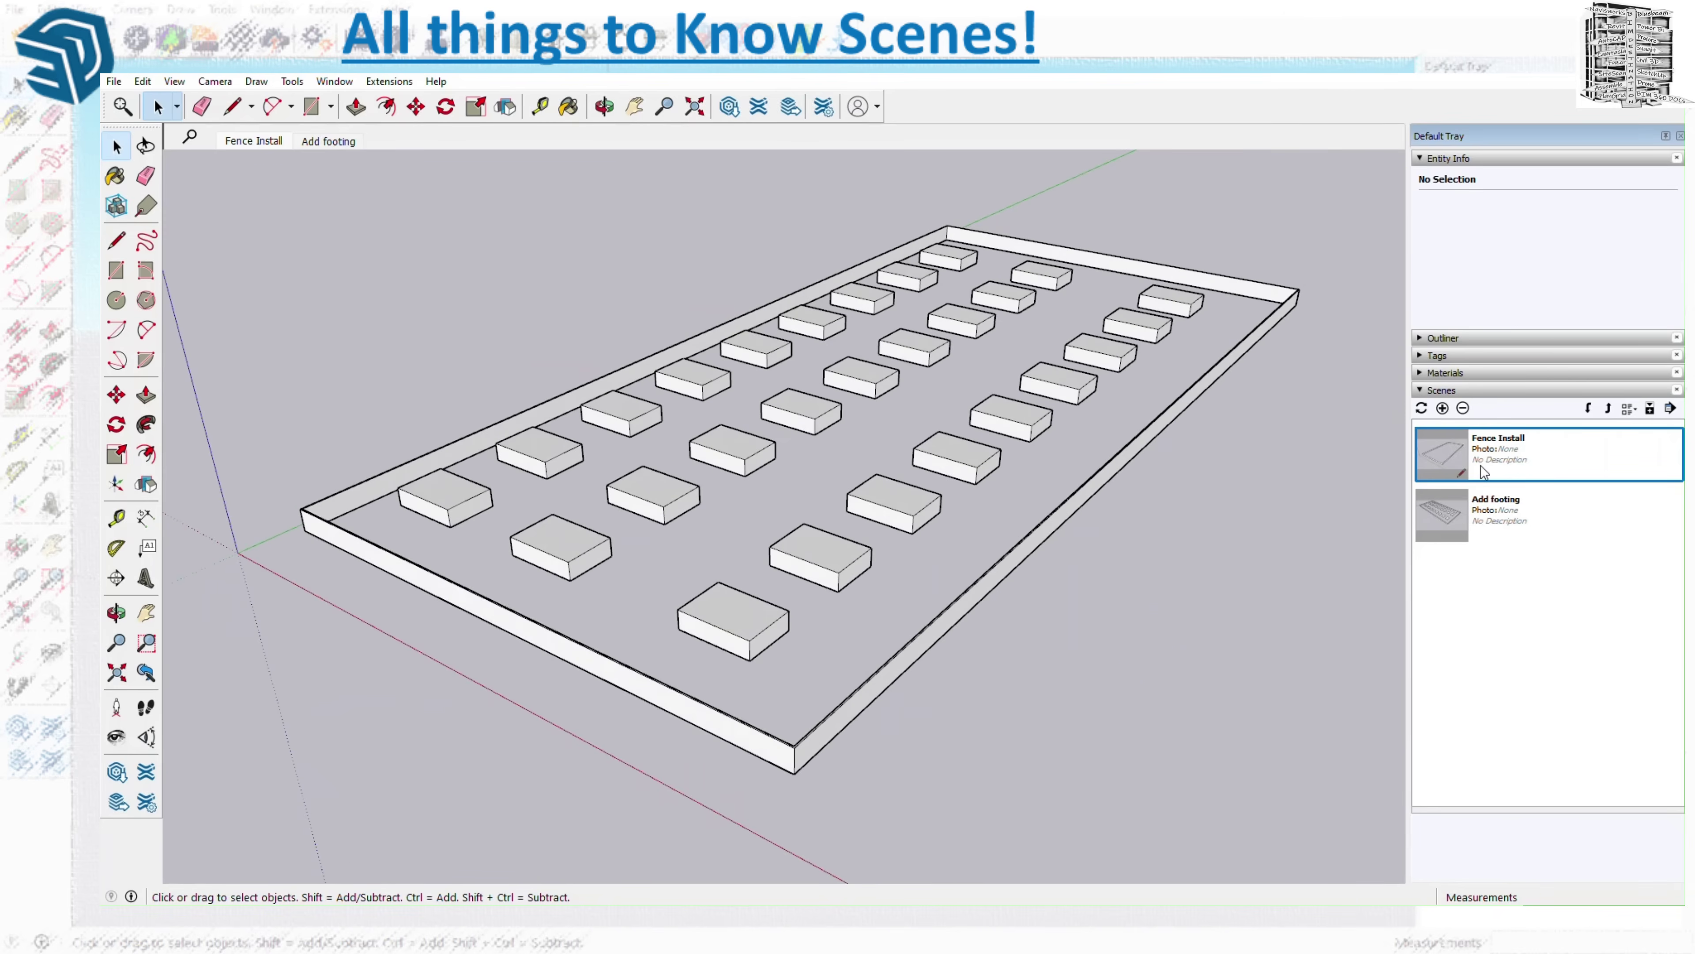
- Hide the Footing tag and update the Fence Install scene
{"action": "left_click", "coordinate": [1422, 356]}
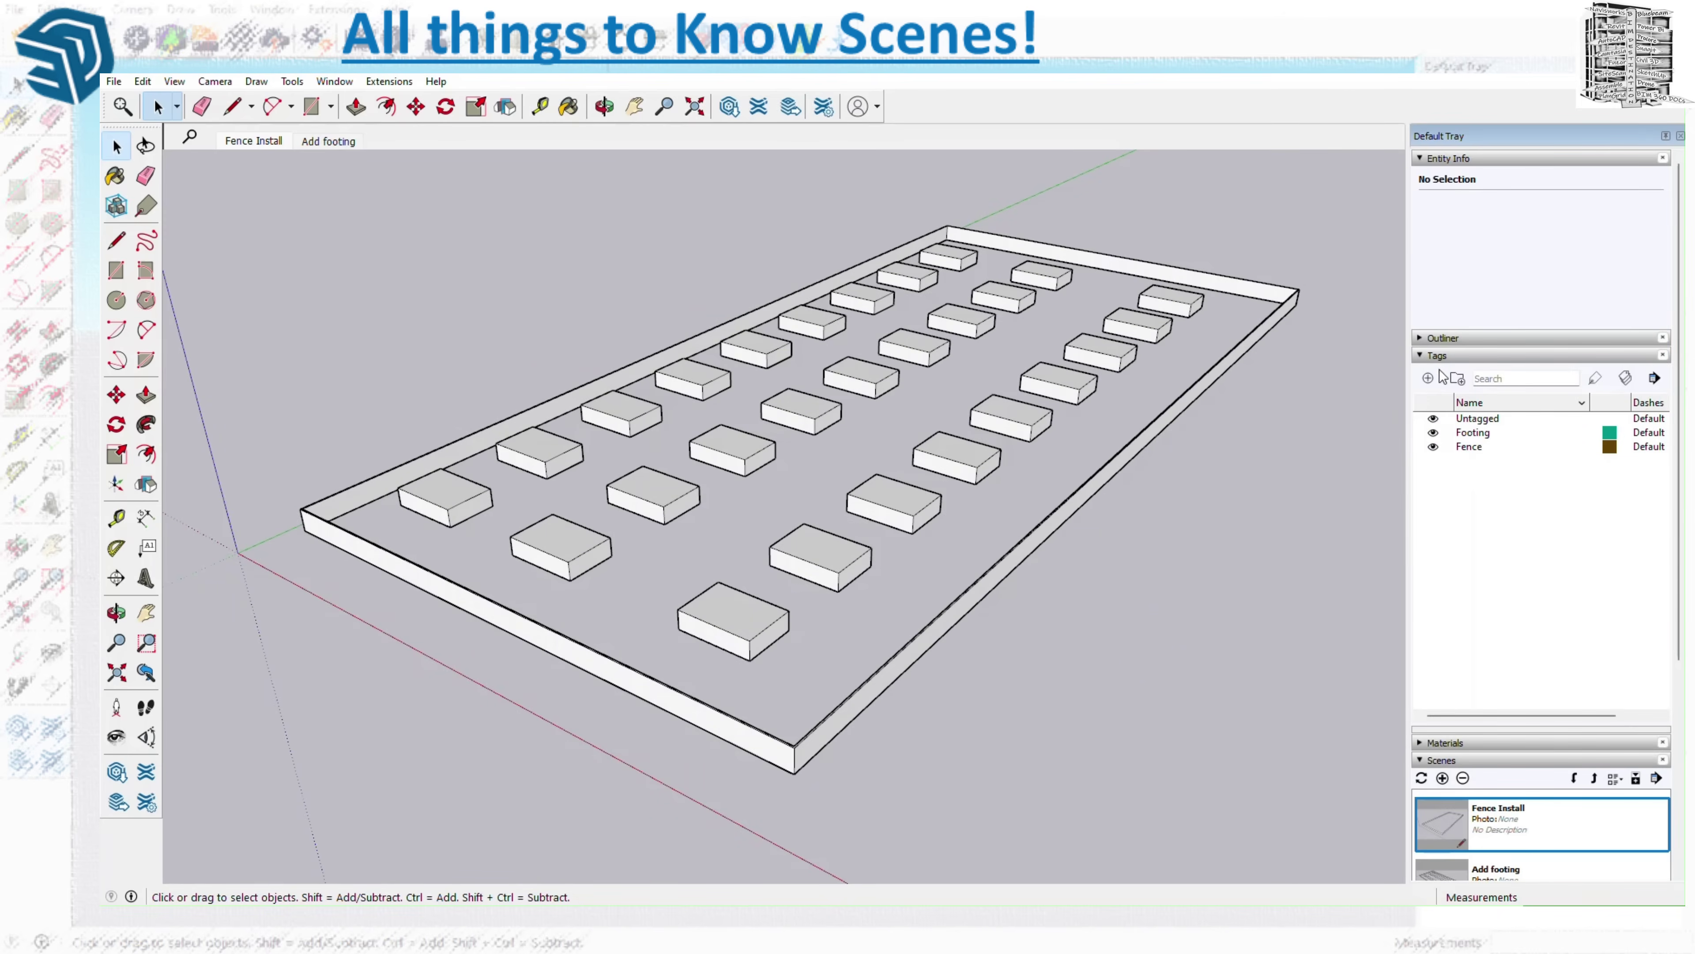
{"action": "left_click", "coordinate": [1432, 433]}
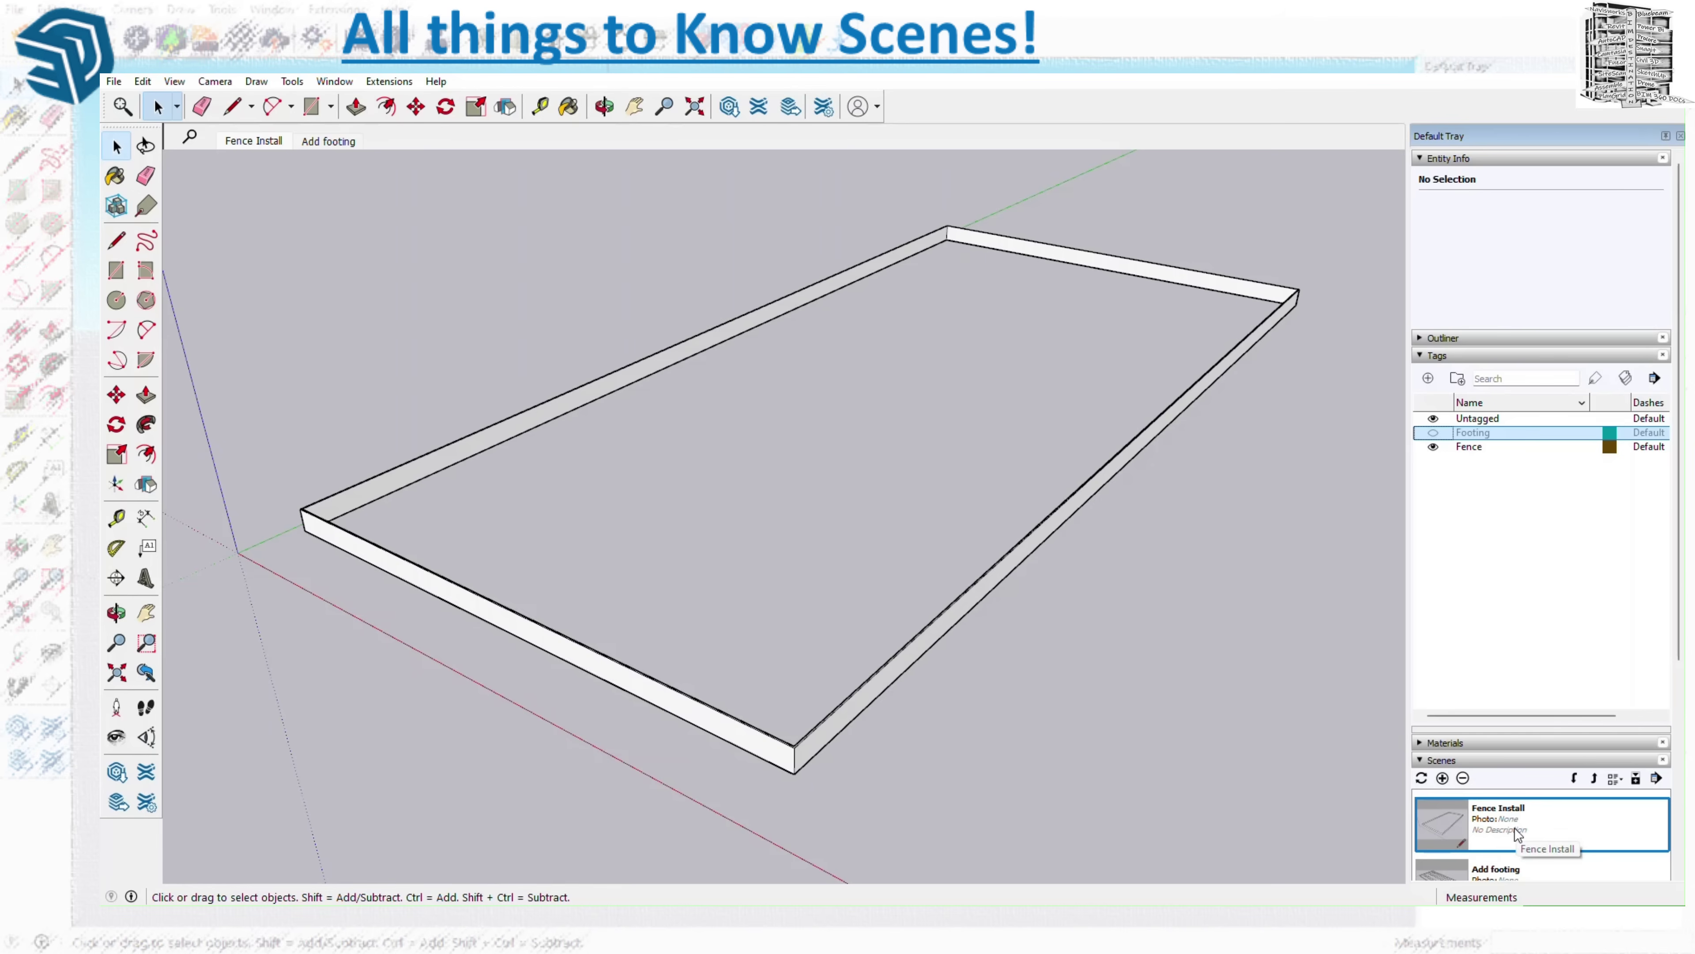
{"action": "right_click", "coordinate": [239, 140]}
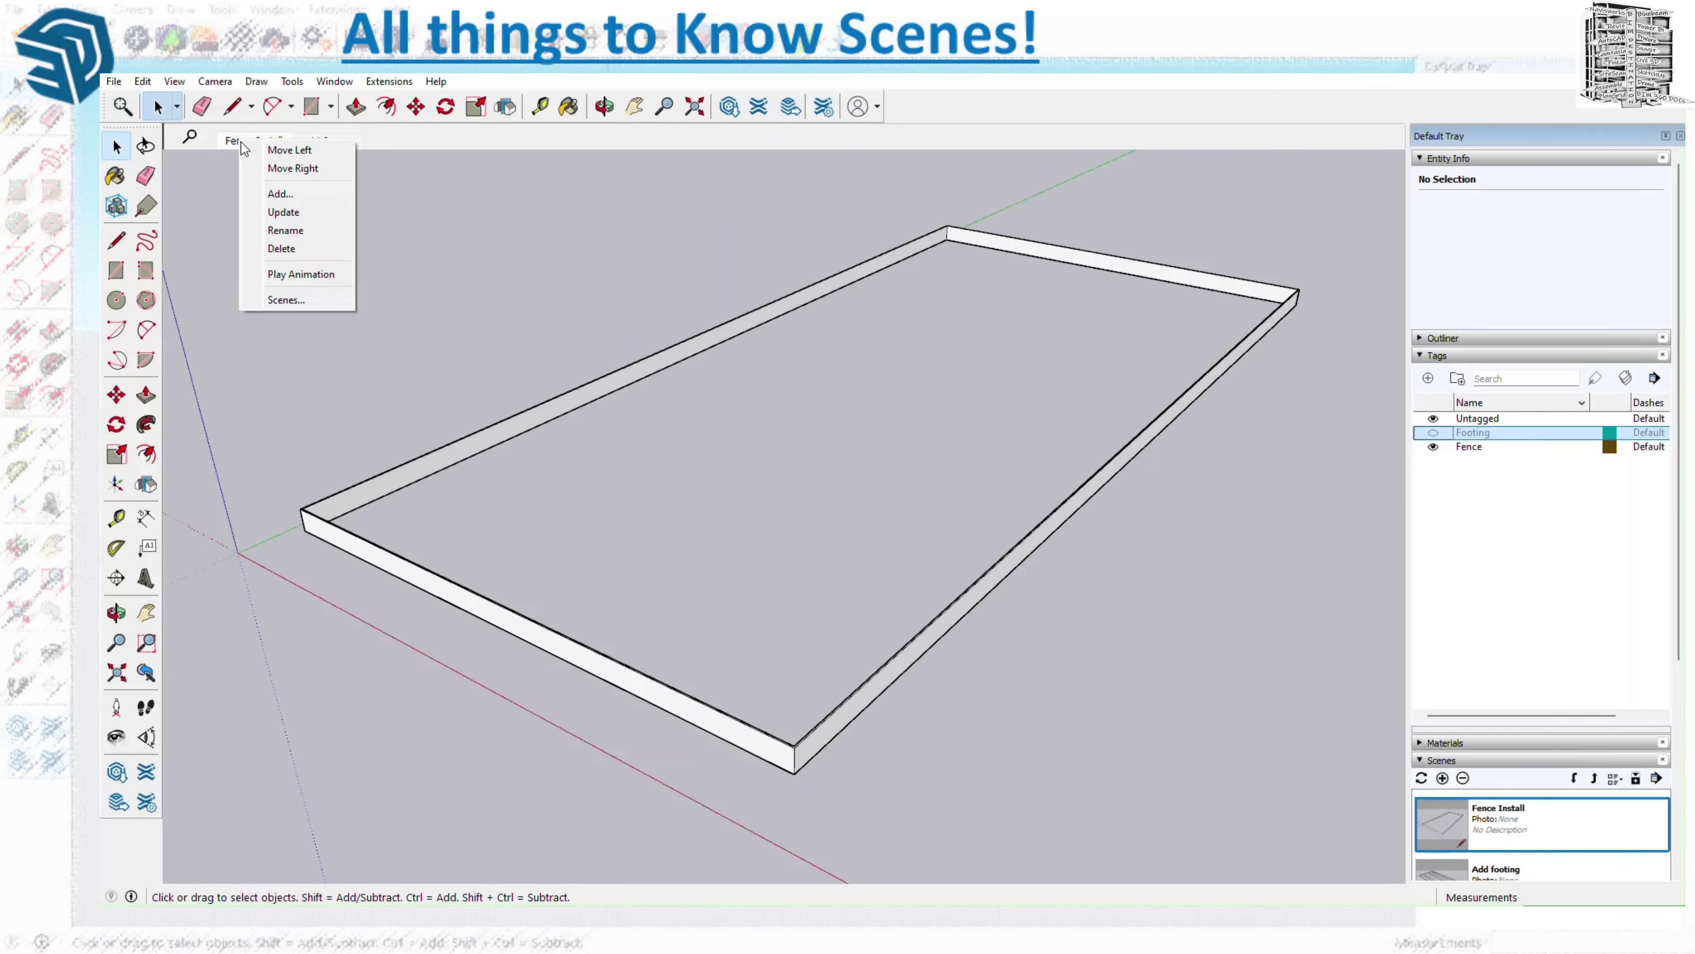
{"action": "left_click", "coordinate": [277, 210]}
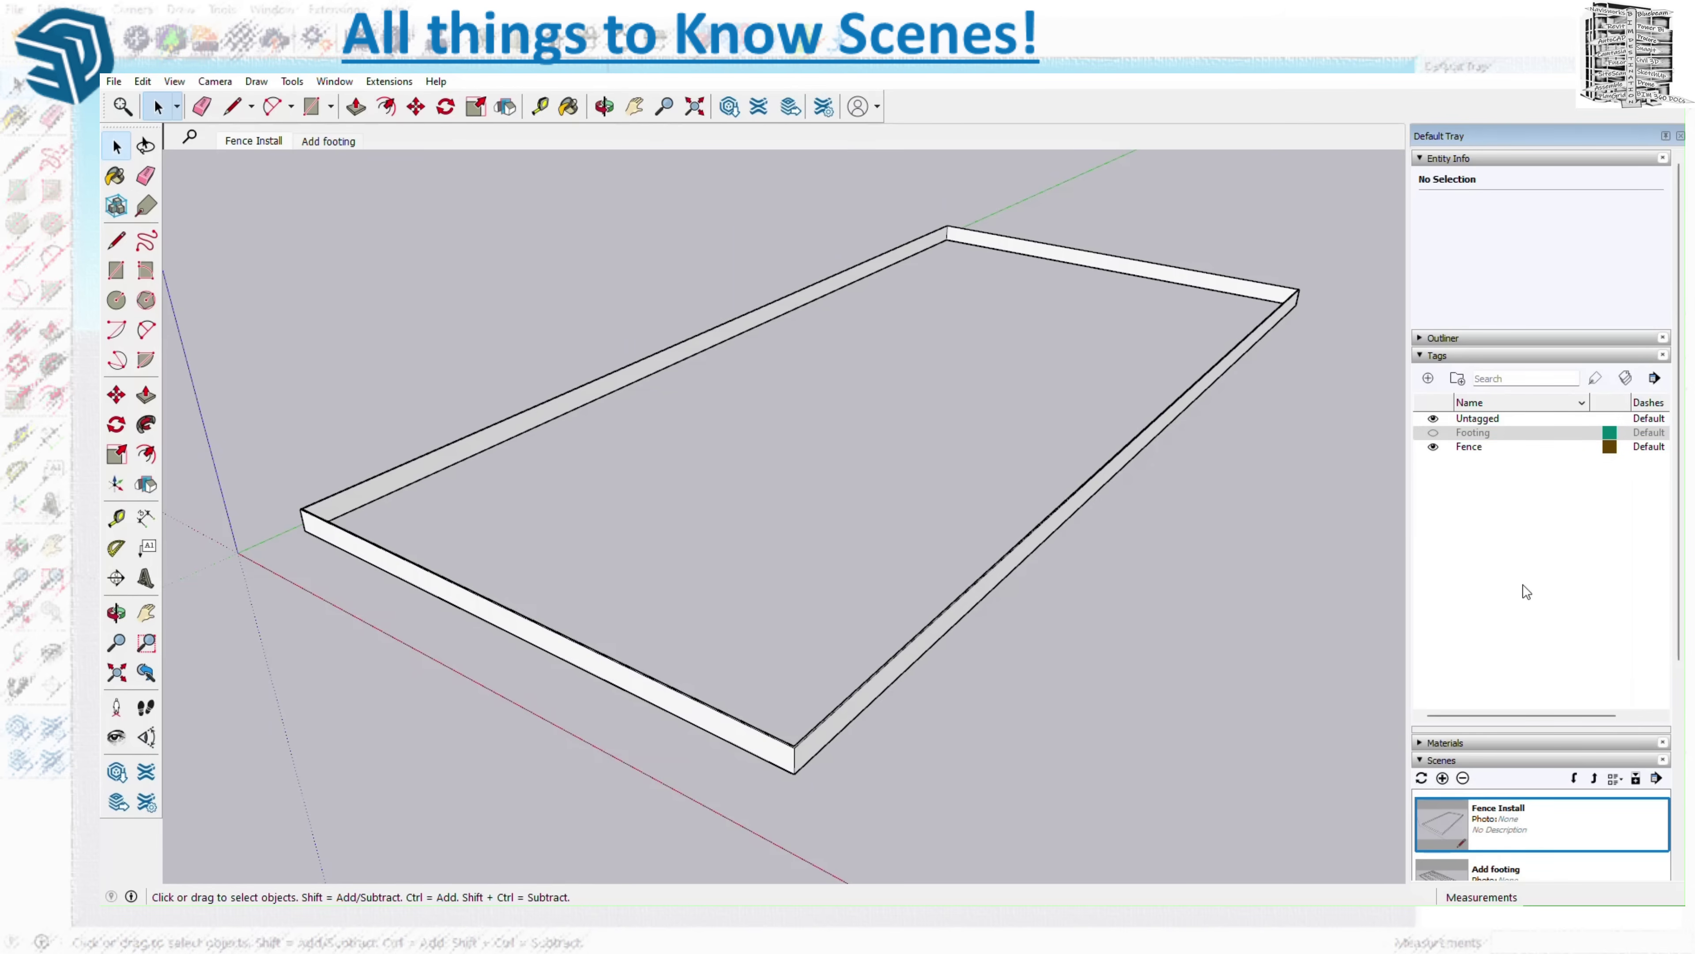
- Switch to the Add footing scene showing all footings
{"action": "scroll", "coordinate": [1523, 584], "scroll_direction": "down", "scroll_amount": 4}
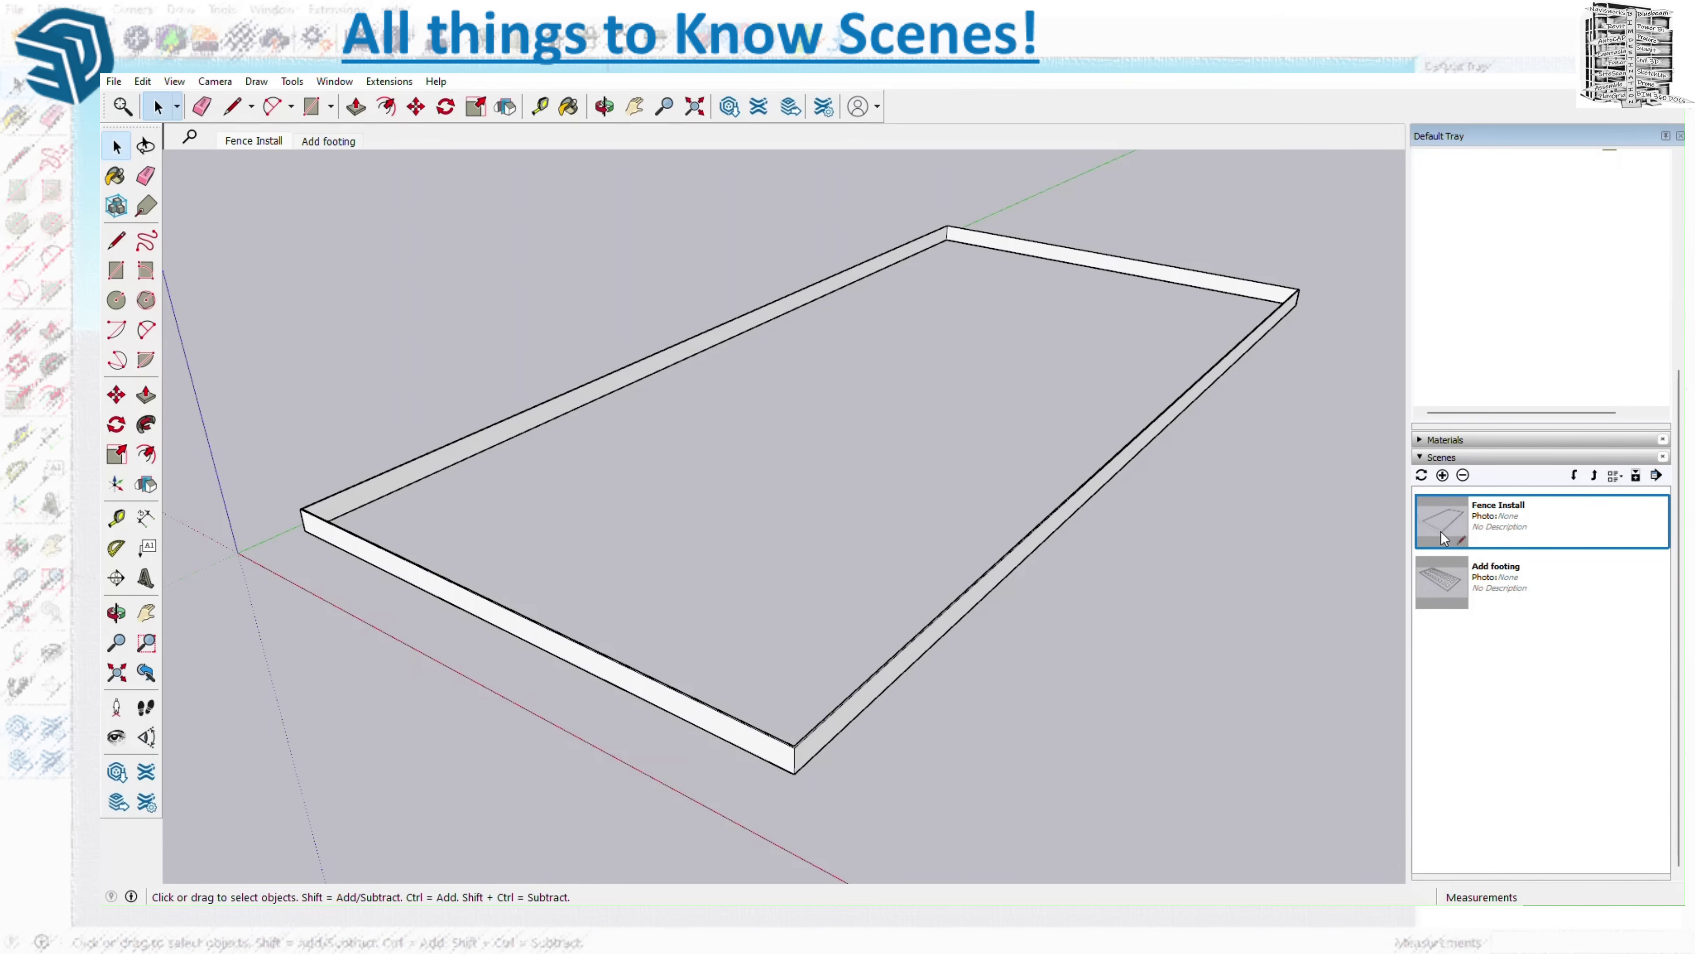
{"action": "left_click", "coordinate": [1505, 585]}
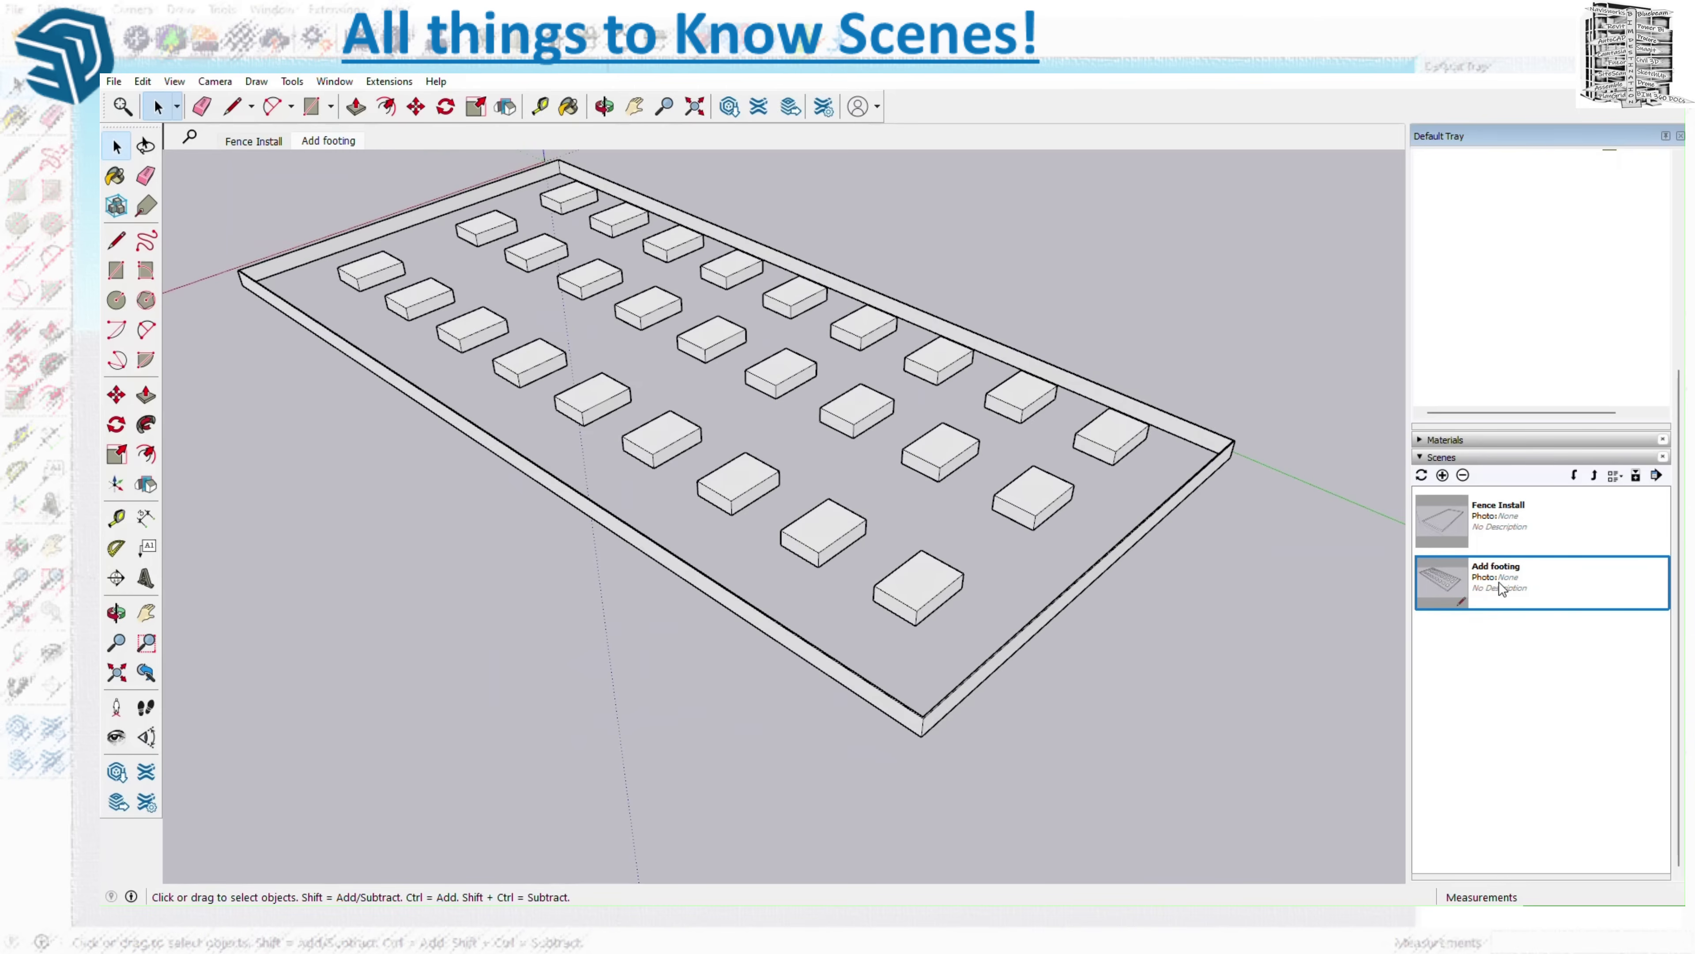
{"action": "left_click", "coordinate": [1467, 693]}
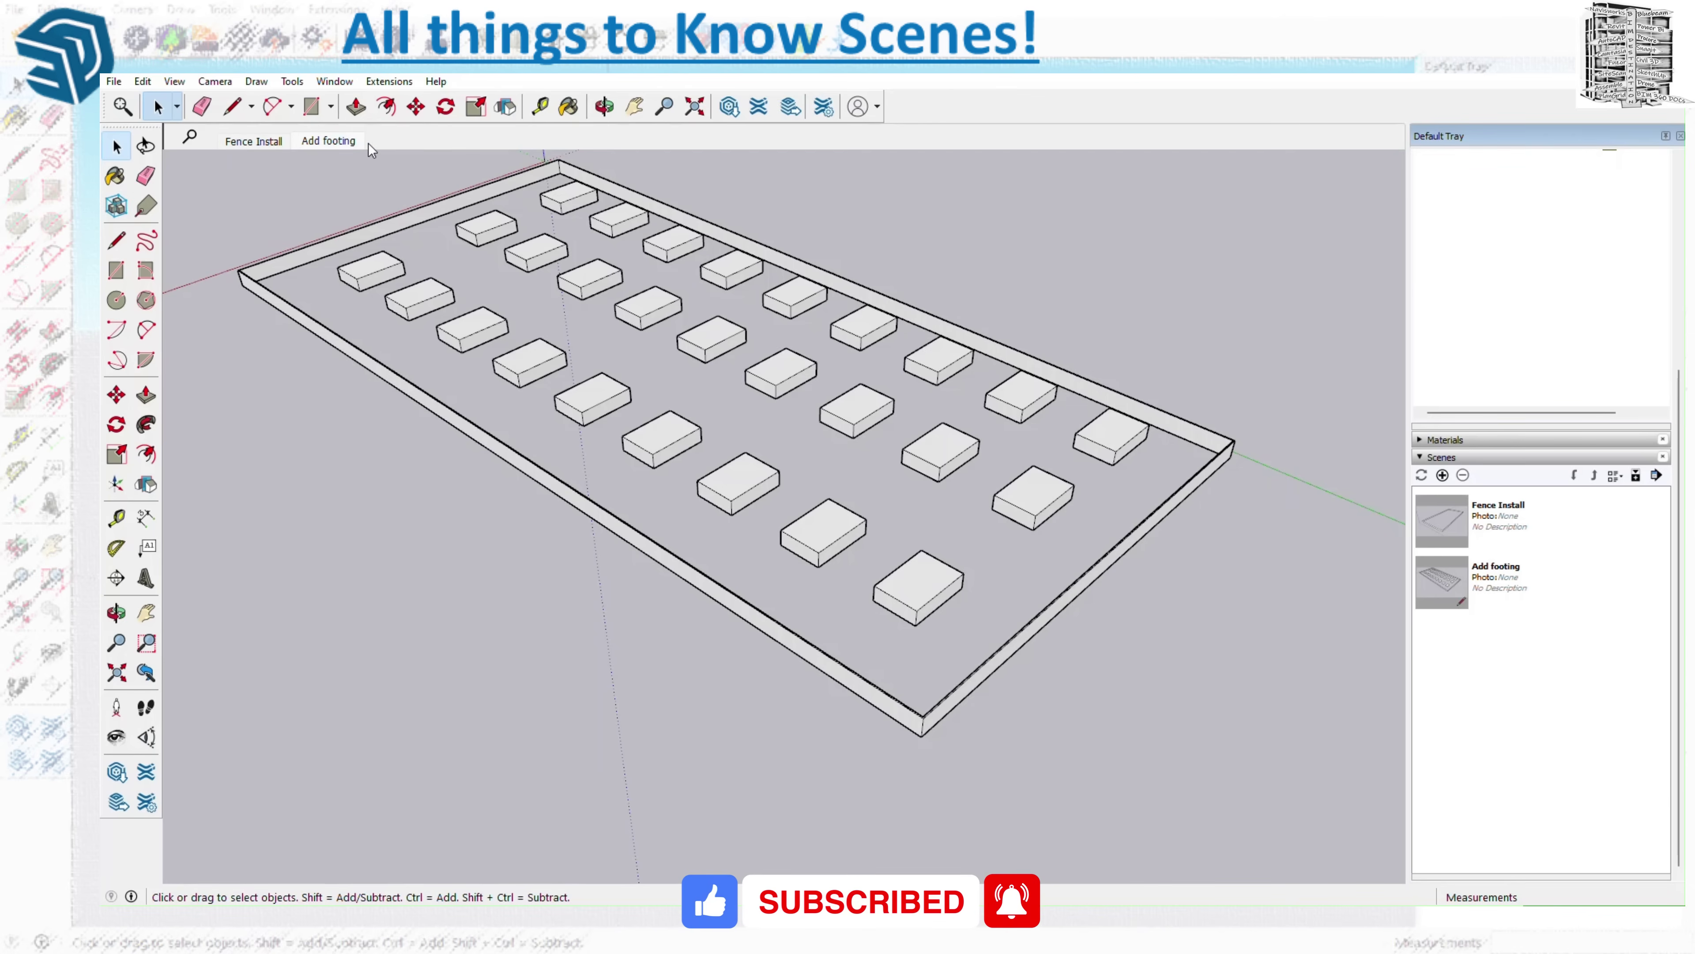
- Orbit to a top-down plan view, save it as Scene 3 and rename it 'SOG POur'
{"action": "middle_click_drag", "start_coordinate": [339, 322], "coordinate": [732, 566]}
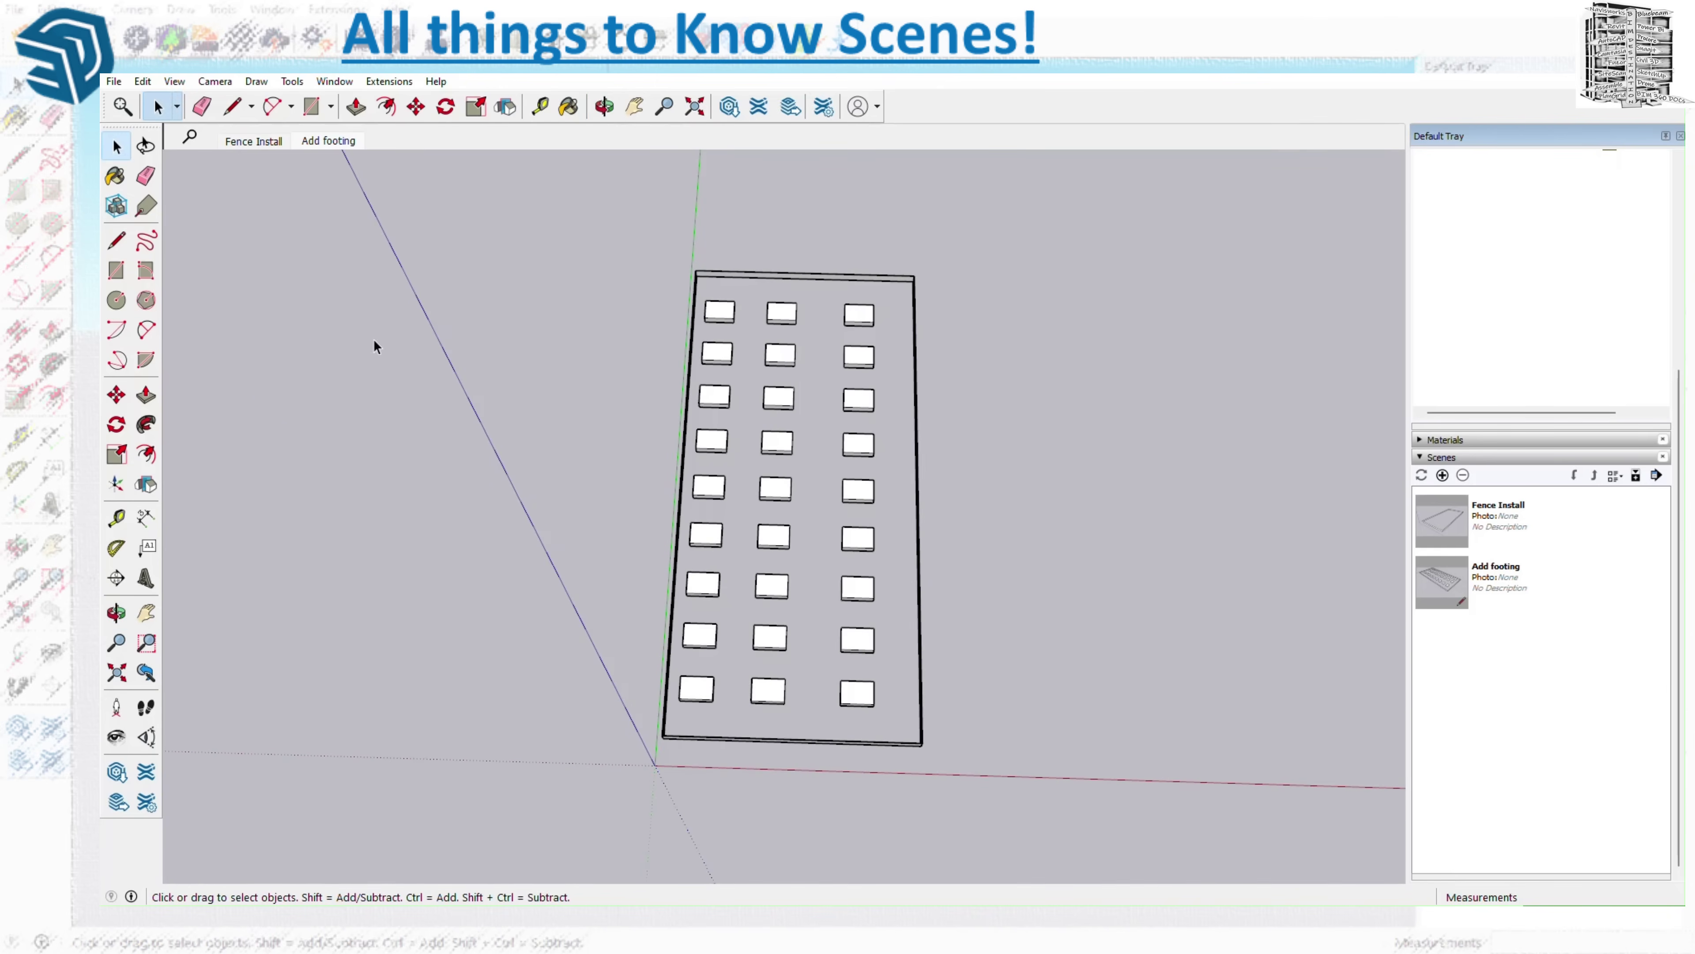
{"action": "right_click", "coordinate": [321, 144]}
{"action": "left_click", "coordinate": [384, 196]}
{"action": "right_click", "coordinate": [389, 143]}
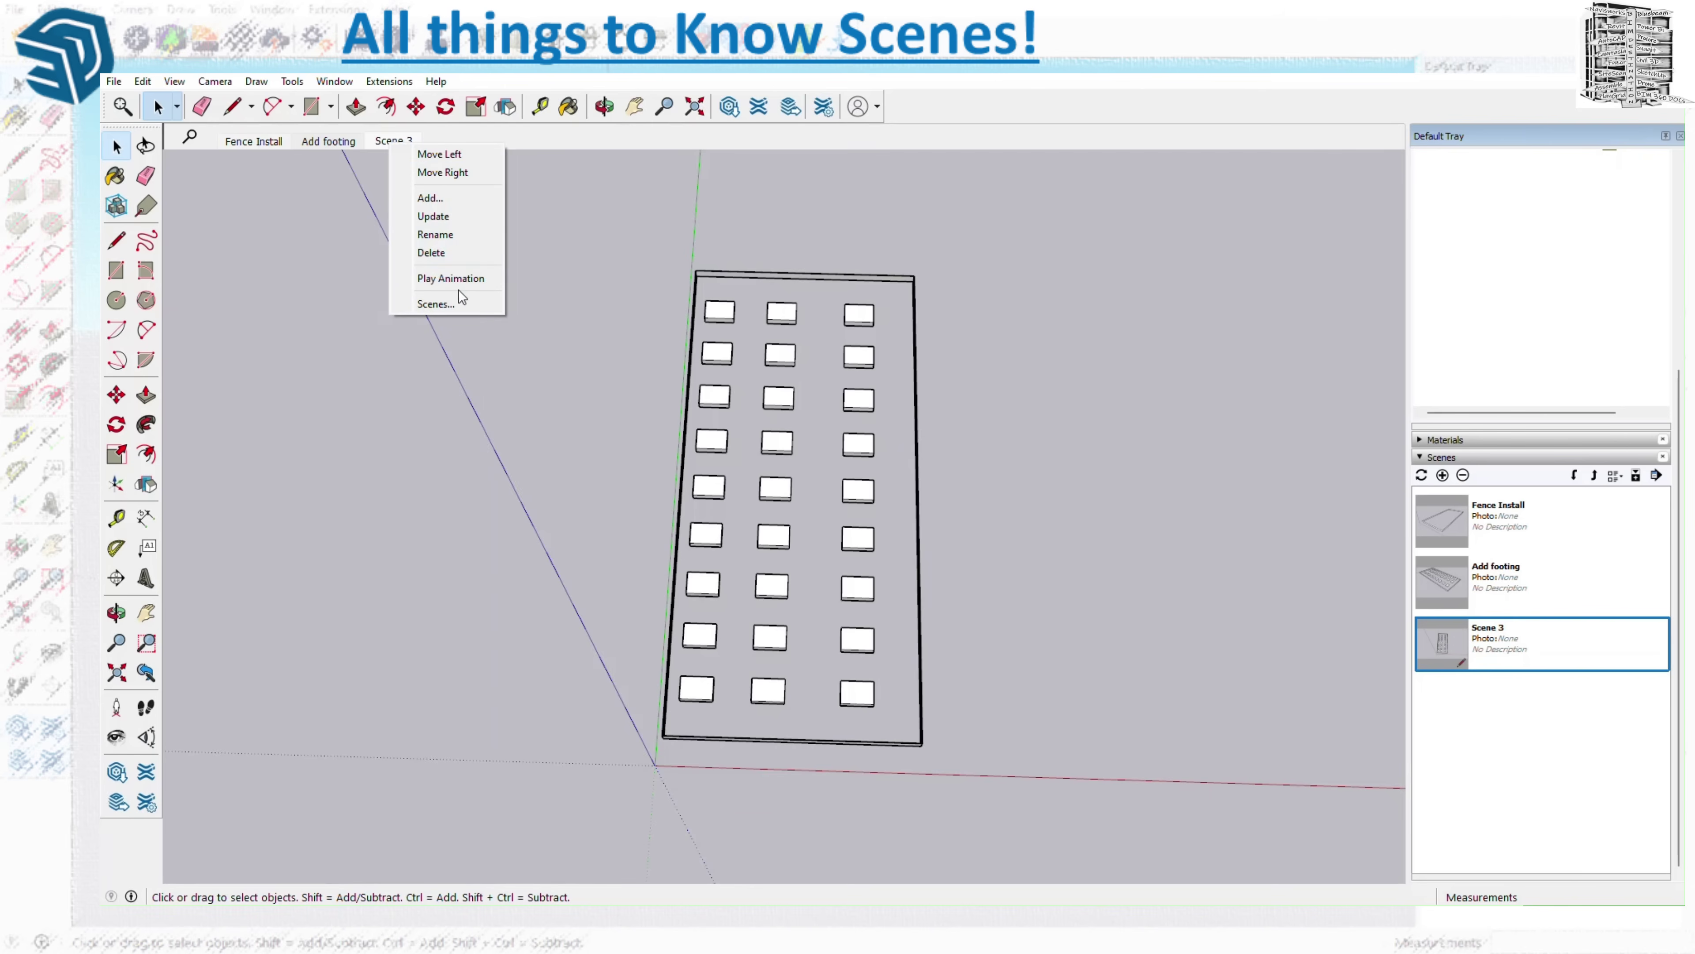
{"action": "left_click", "coordinate": [455, 237]}
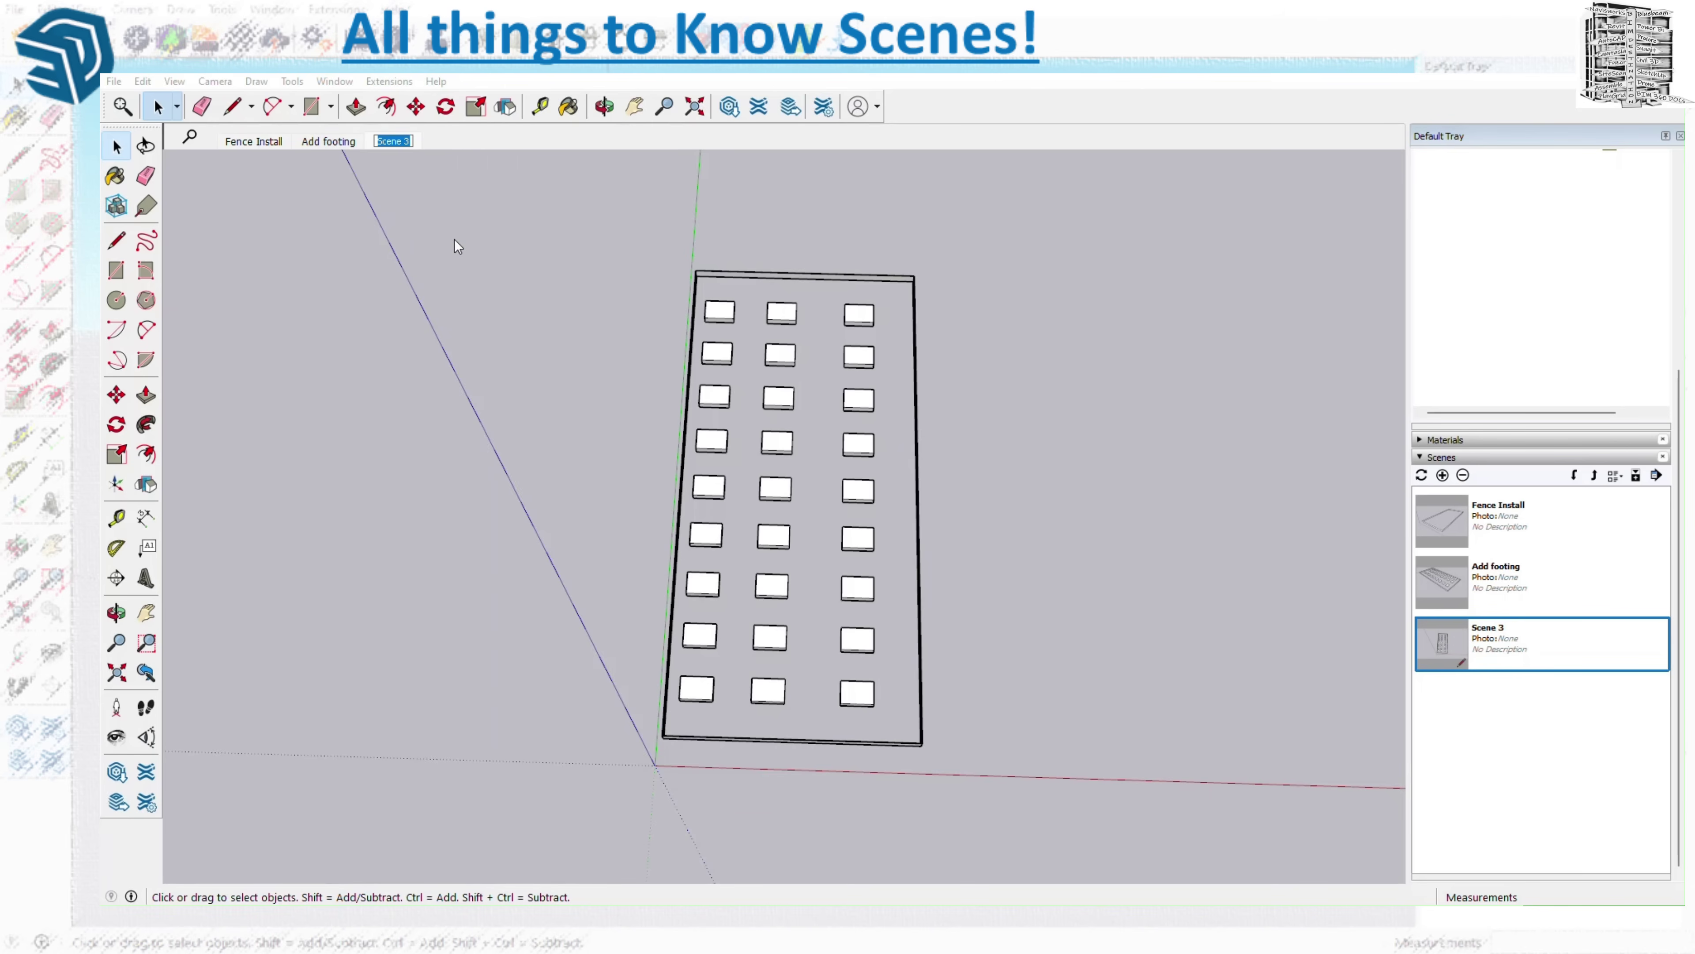
{"action": "type", "text": "SOG POur"}
{"action": "key", "text": "Return"}
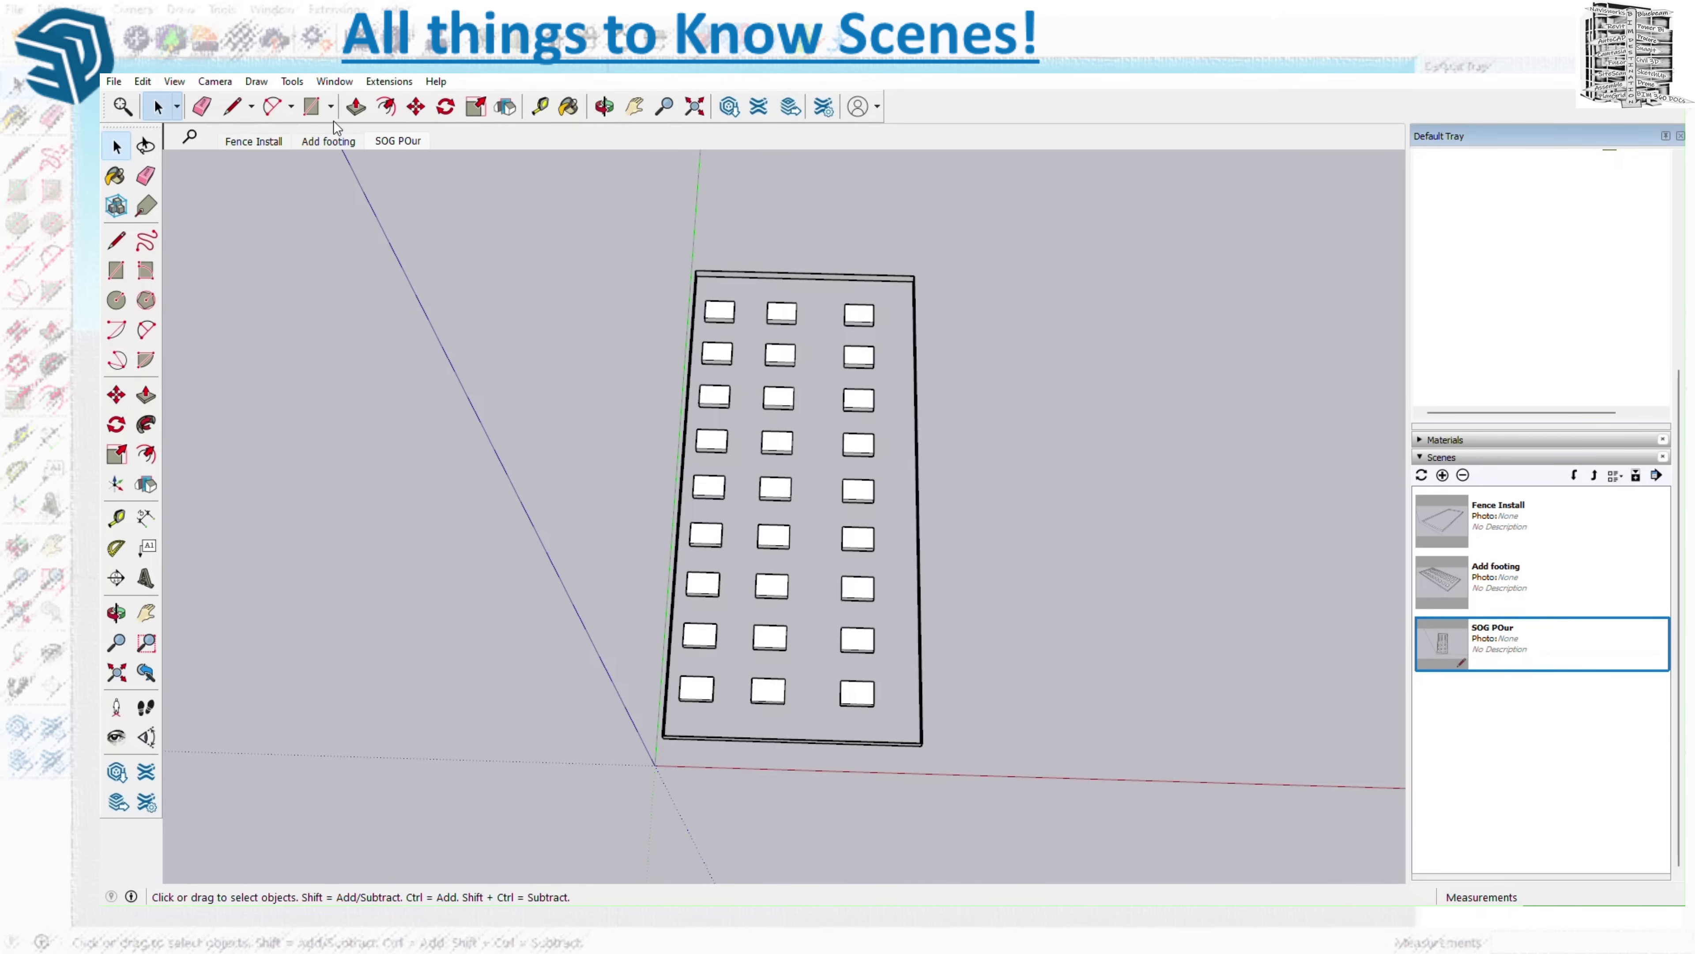
{"action": "left_click", "coordinate": [312, 107]}
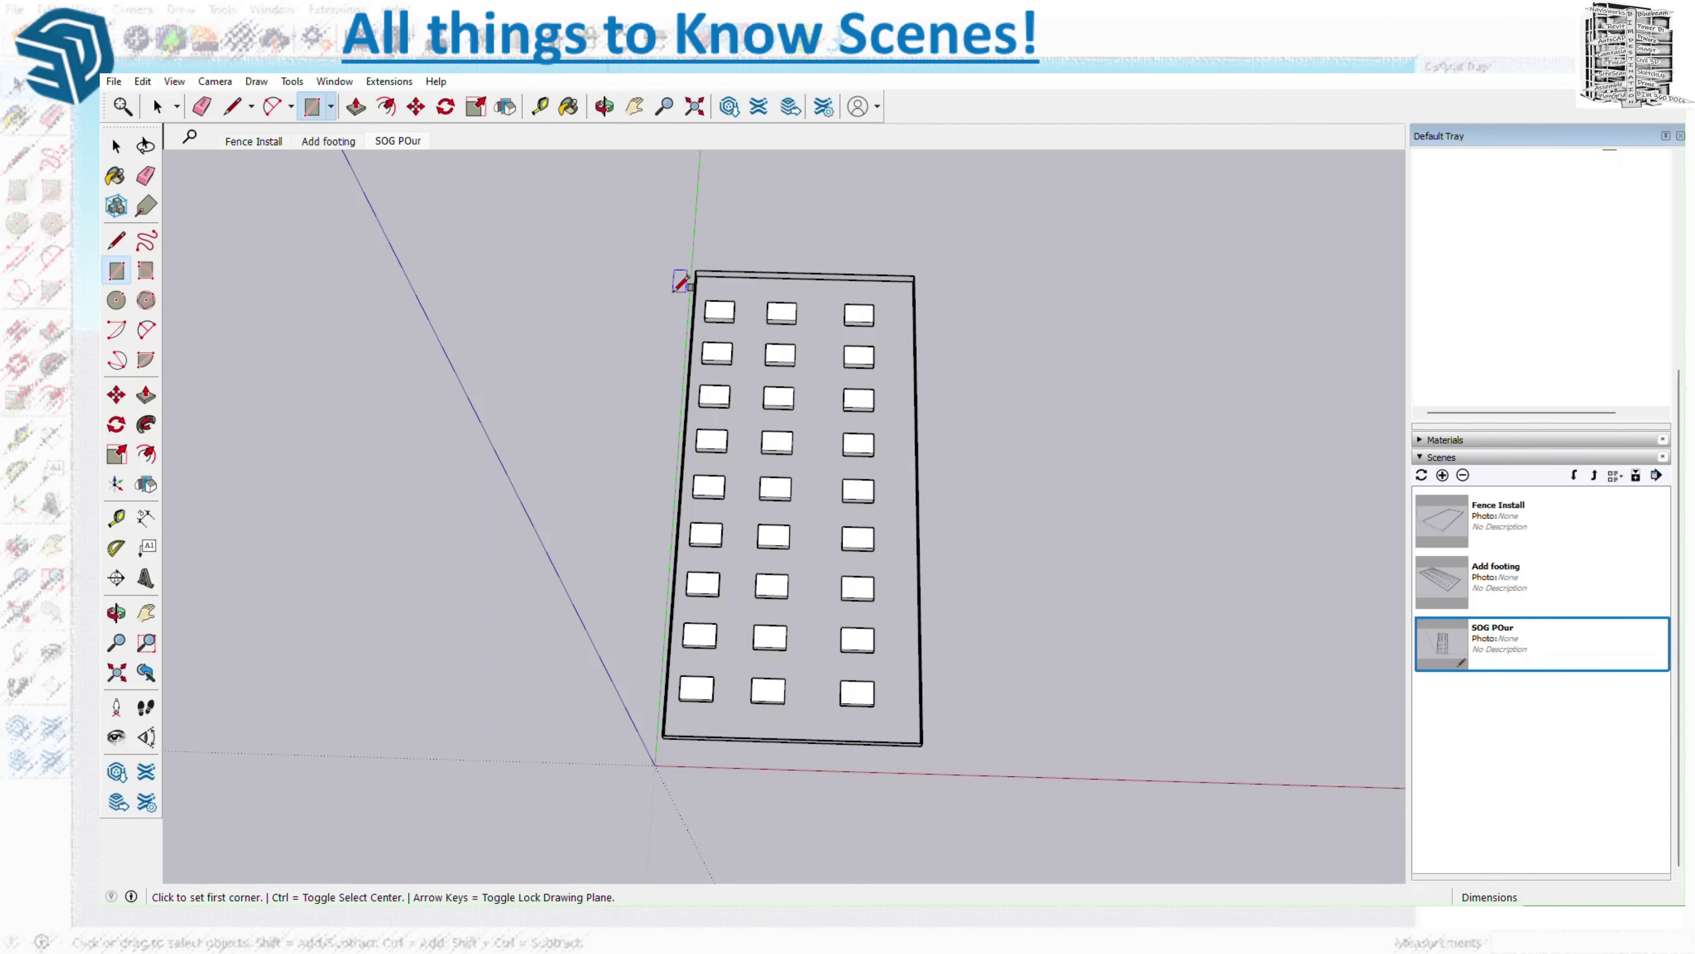
- Draw a rectangle face from corner to corner across the fenced slab area
{"action": "left_click", "coordinate": [695, 271]}
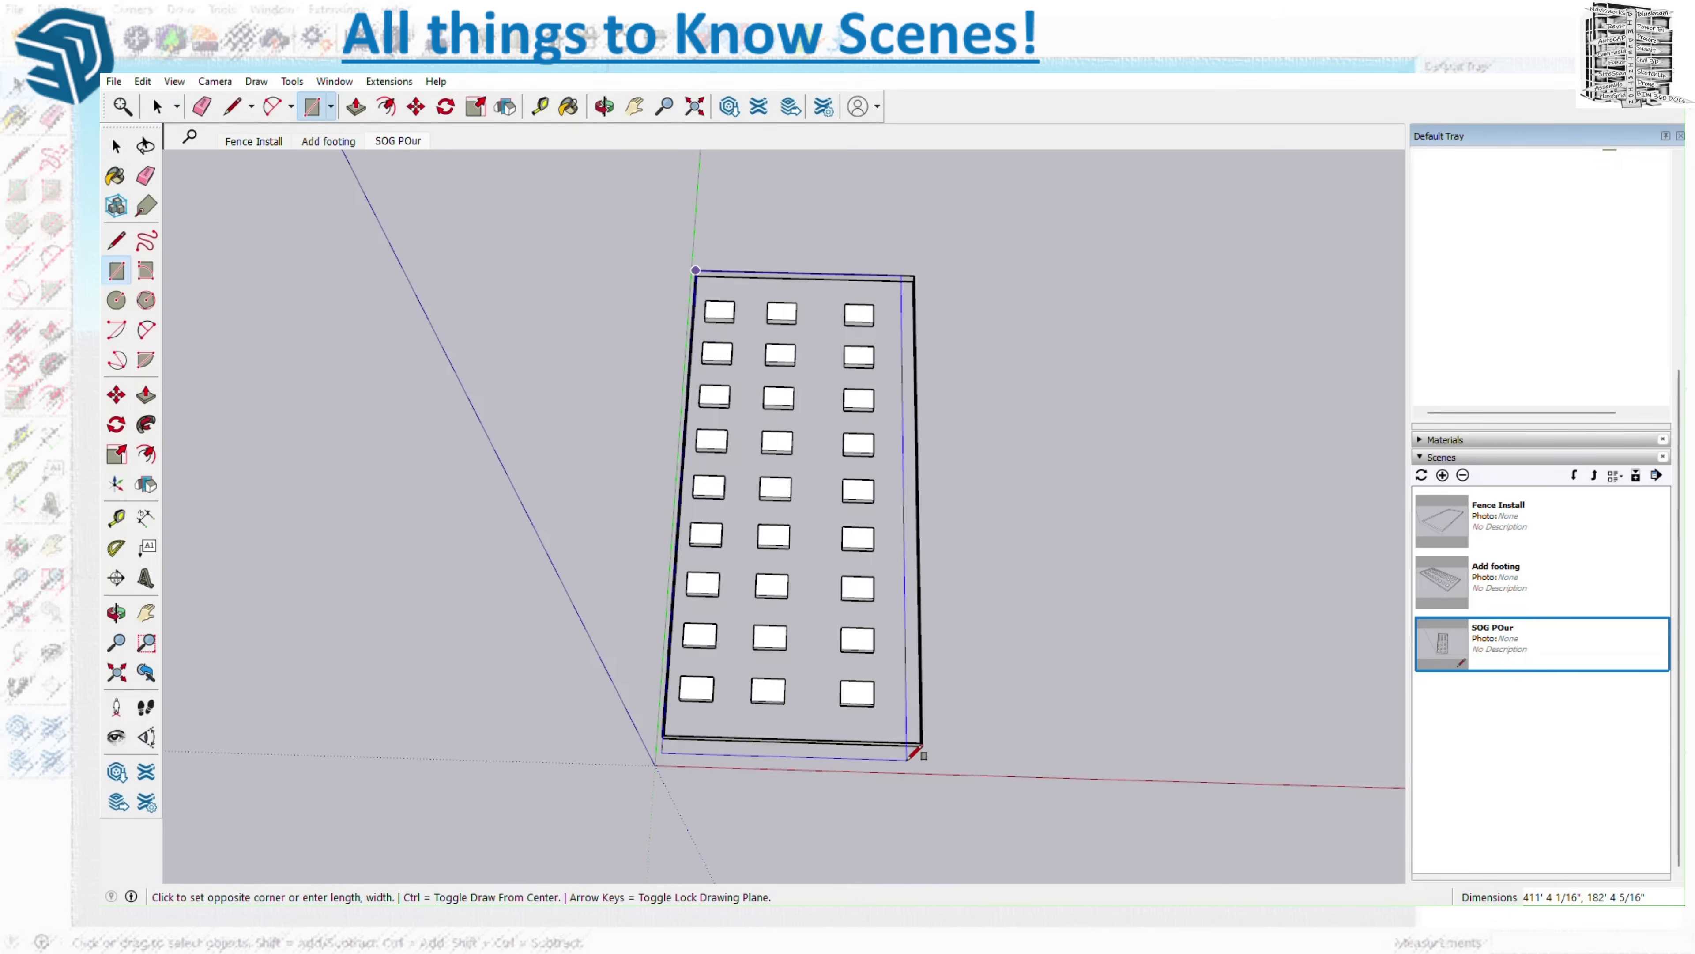
{"action": "scroll", "coordinate": [912, 744], "scroll_direction": "up", "scroll_amount": 5}
{"action": "middle_click_drag", "start_coordinate": [806, 634], "coordinate": [1048, 693]}
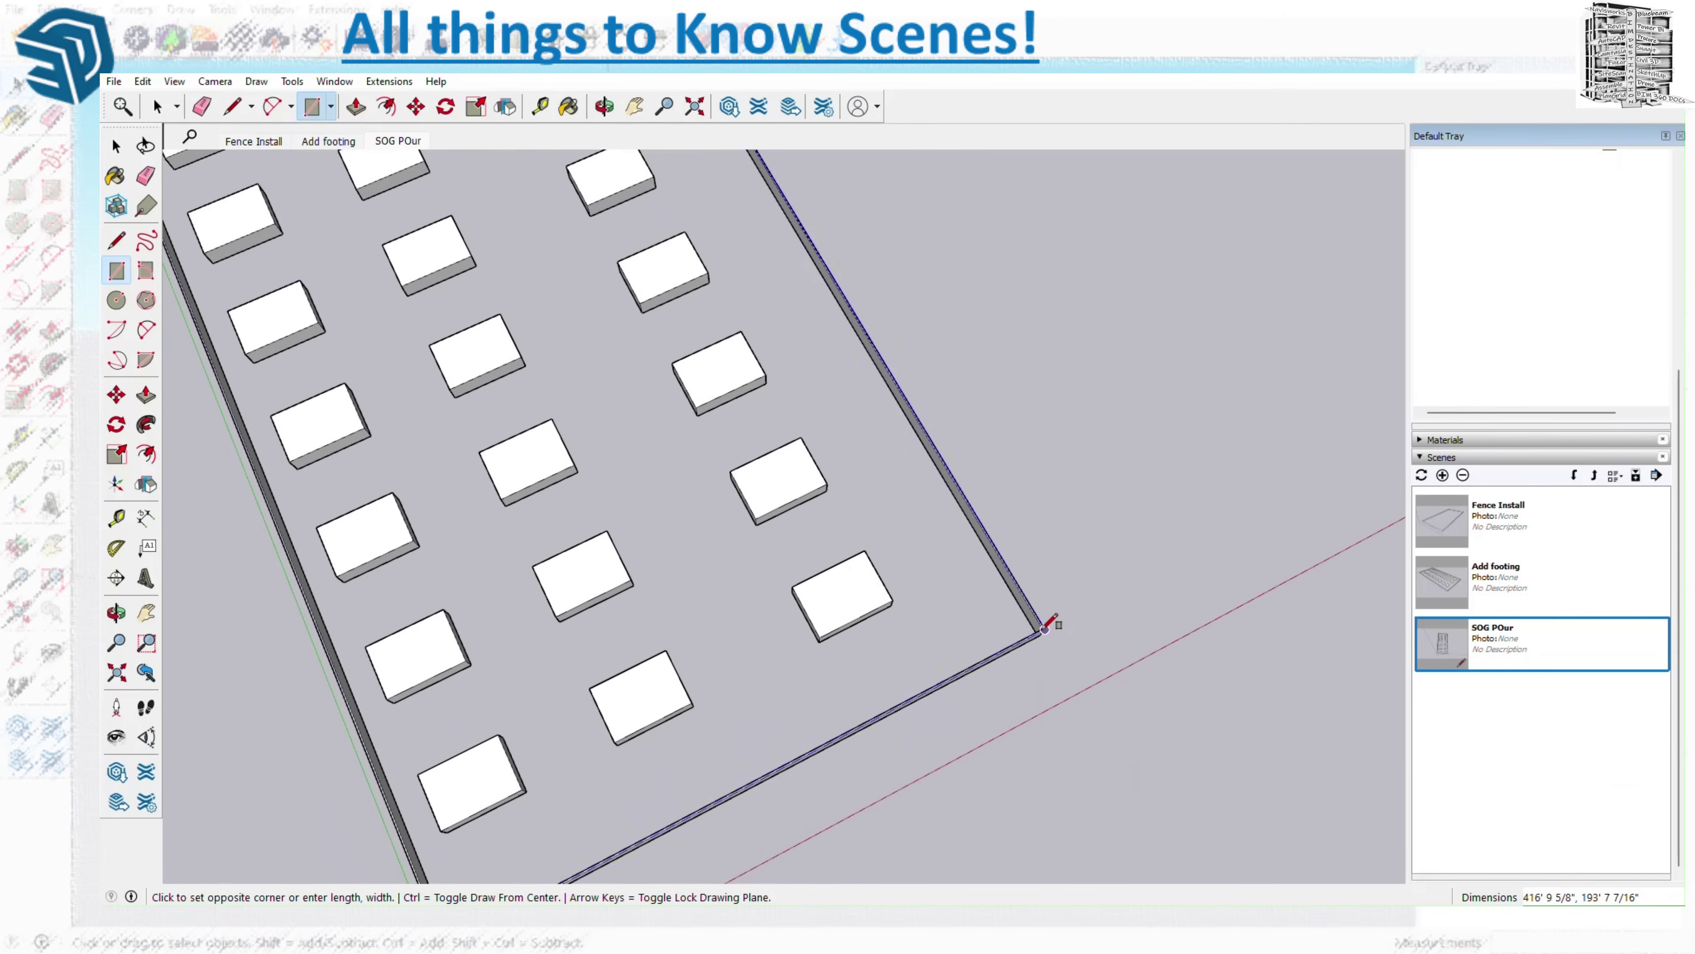
{"action": "left_click", "coordinate": [1048, 621]}
{"action": "key", "text": "o"}
{"action": "left_click_drag", "start_coordinate": [1090, 617], "coordinate": [734, 303]}
{"action": "key", "text": "r"}
{"action": "middle_click_drag", "start_coordinate": [909, 578], "coordinate": [478, 246]}
- Select the new slab face and move it 8' down, then back up 8'
{"action": "left_click", "coordinate": [158, 106]}
{"action": "left_click", "coordinate": [626, 401]}
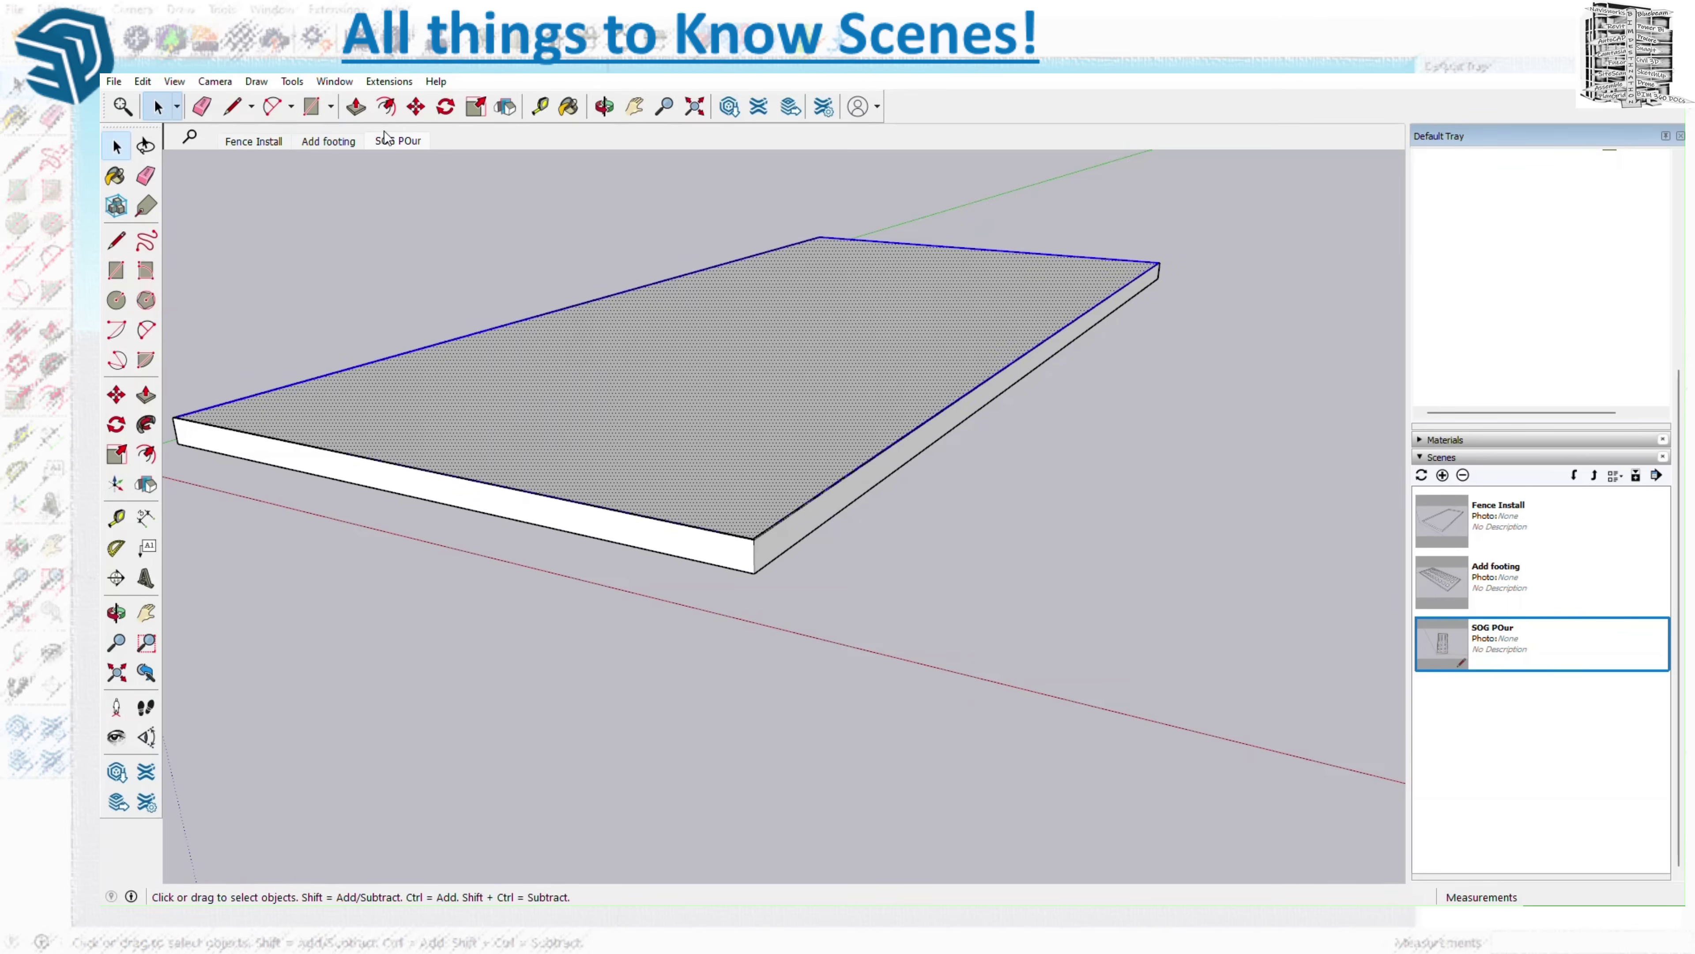
{"action": "left_click", "coordinate": [416, 106]}
{"action": "left_click", "coordinate": [752, 538]}
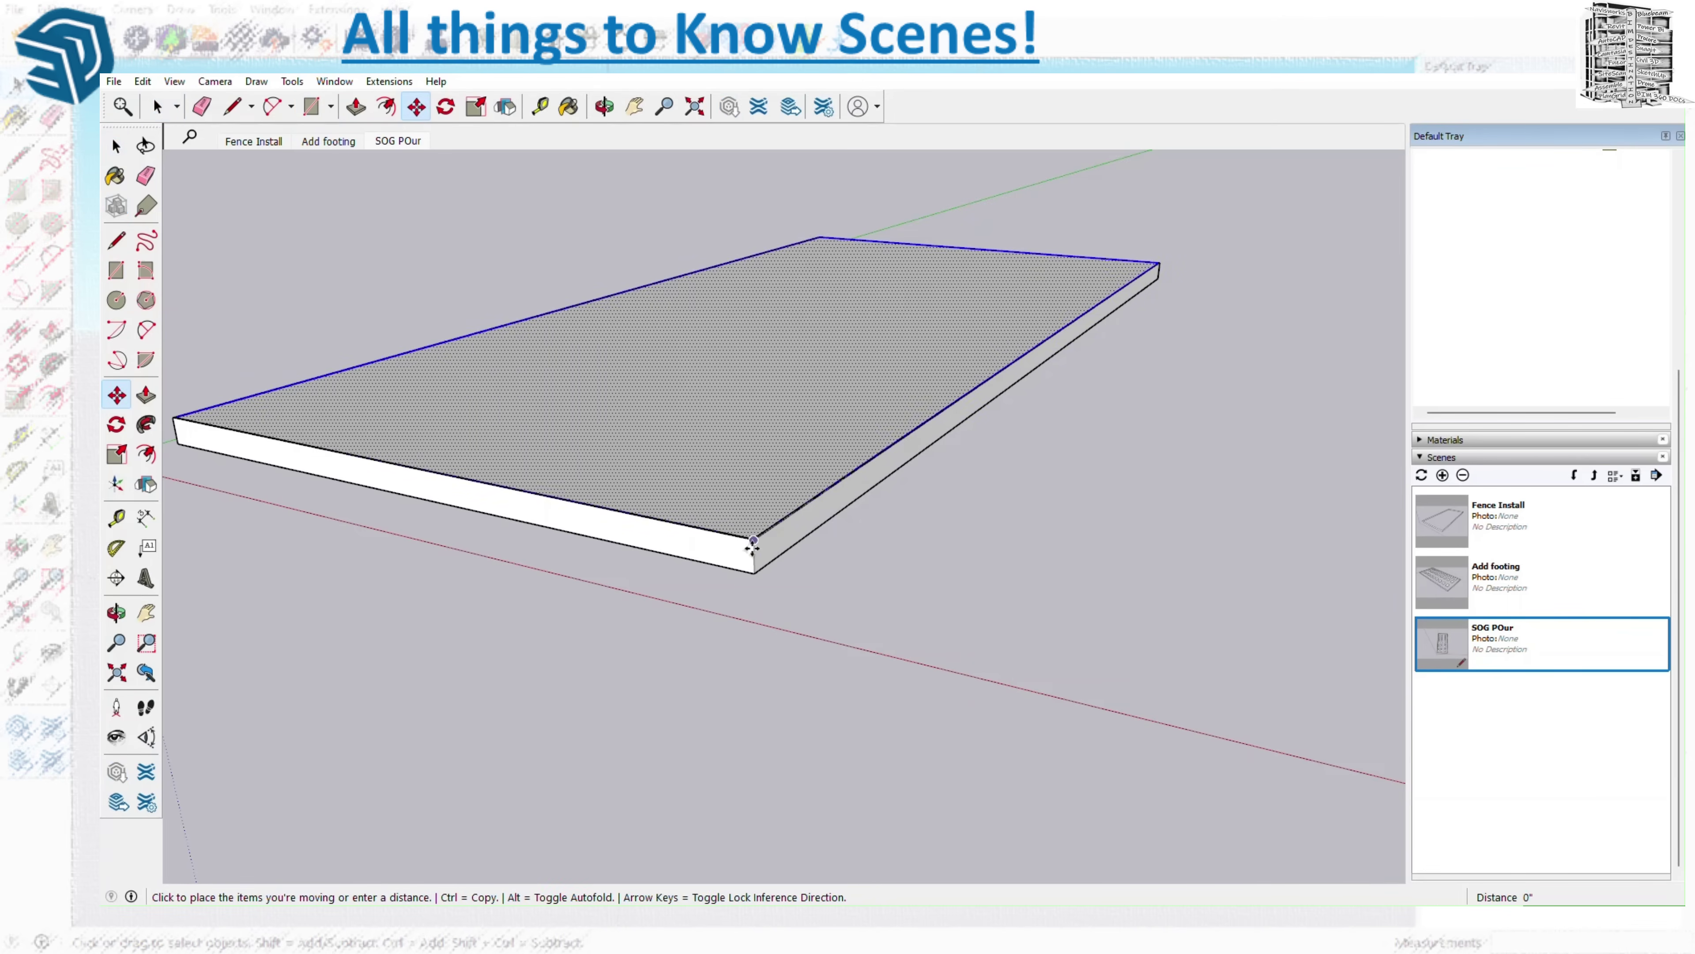
{"action": "left_click", "coordinate": [754, 574]}
{"action": "middle_click_drag", "start_coordinate": [807, 629], "coordinate": [710, 688]}
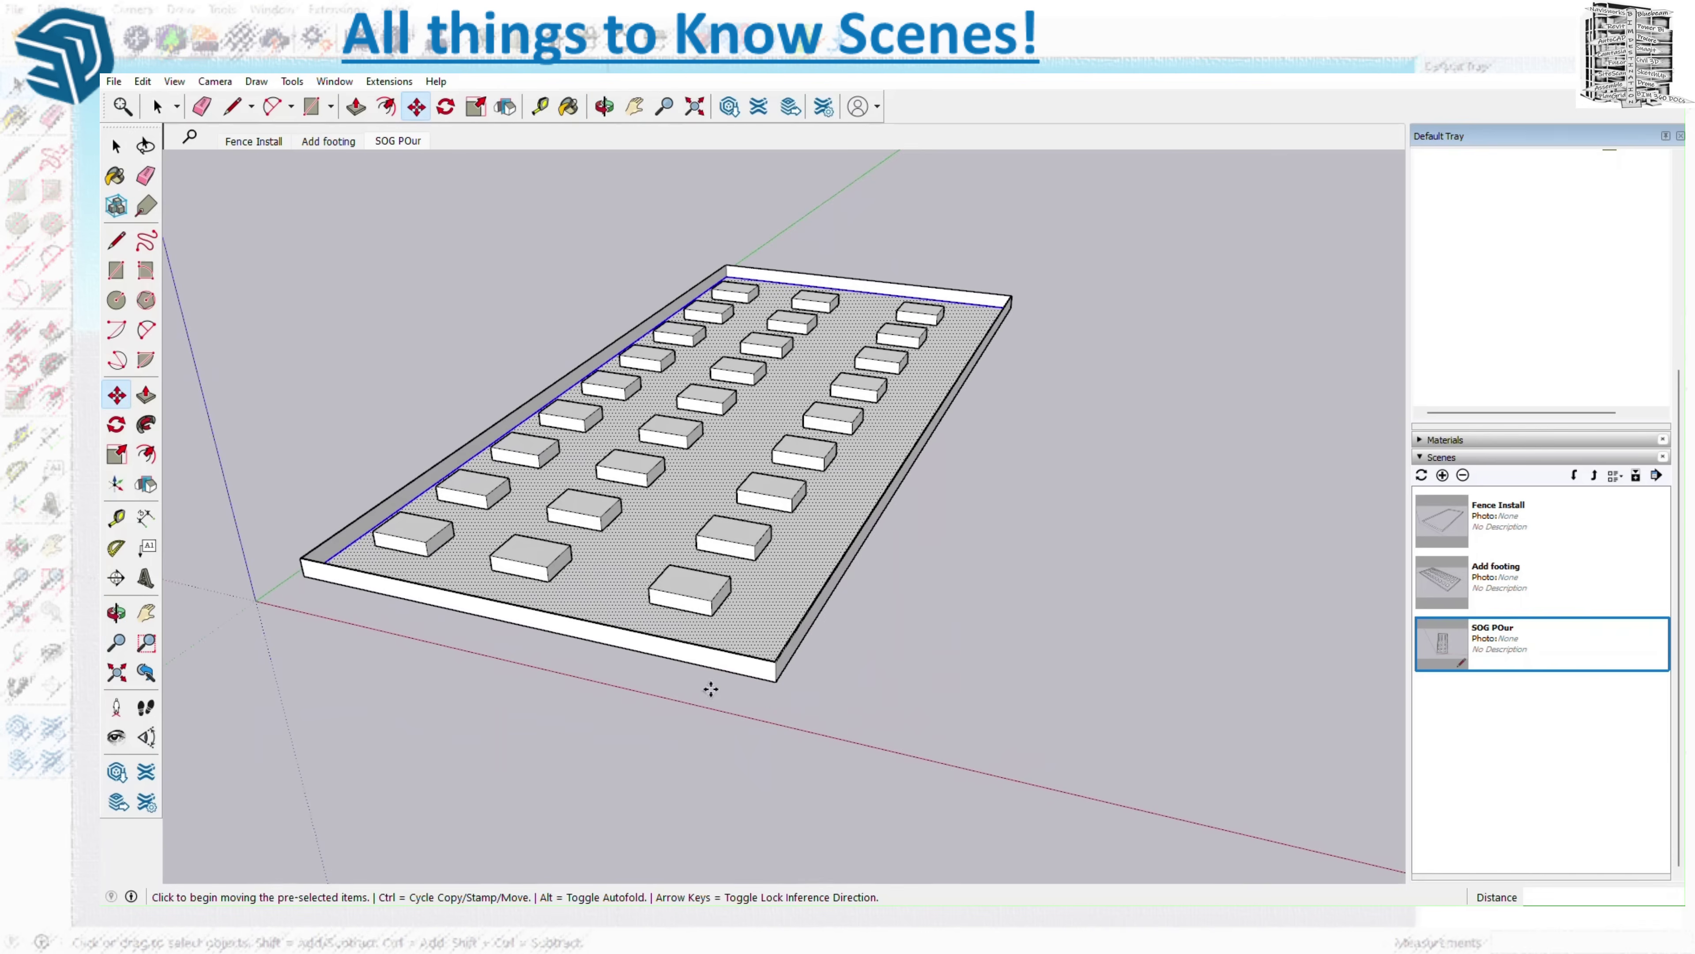
{"action": "left_click", "coordinate": [777, 682]}
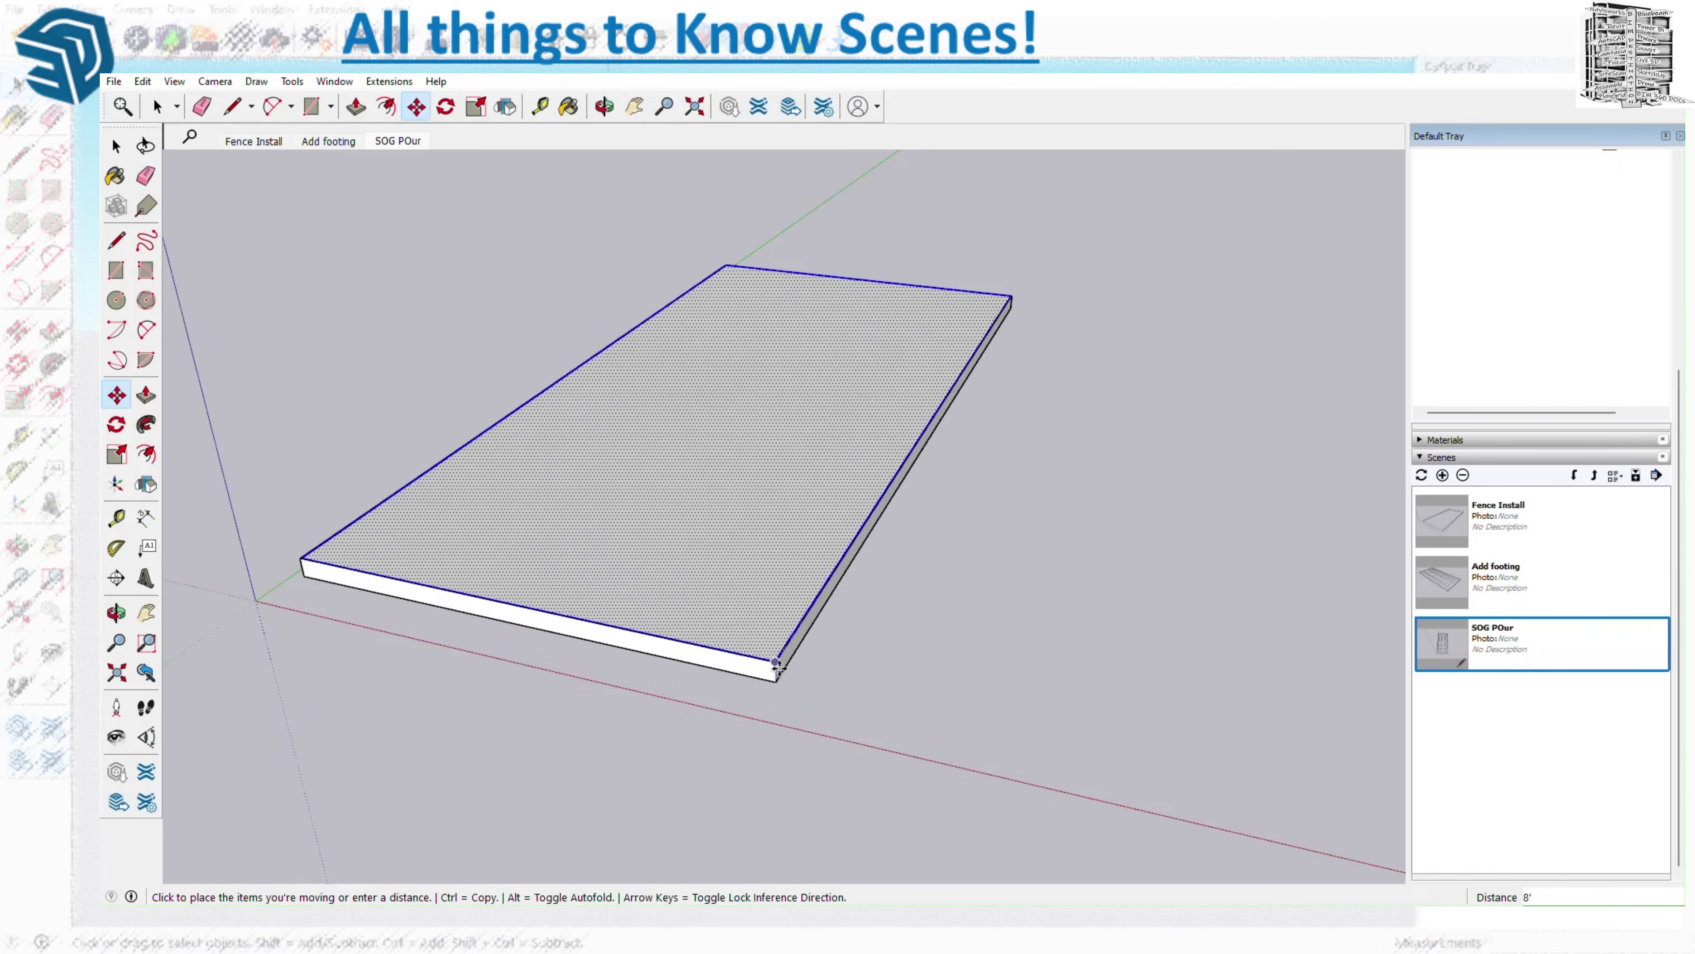
{"action": "left_click", "coordinate": [777, 665]}
- Orbit and zoom around the slab to check the footing tops sit flush in it
{"action": "middle_click_drag", "start_coordinate": [821, 731], "coordinate": [708, 747]}
{"action": "middle_click_drag", "start_coordinate": [869, 781], "coordinate": [769, 643]}
{"action": "scroll", "coordinate": [768, 644], "scroll_direction": "up", "scroll_amount": 8}
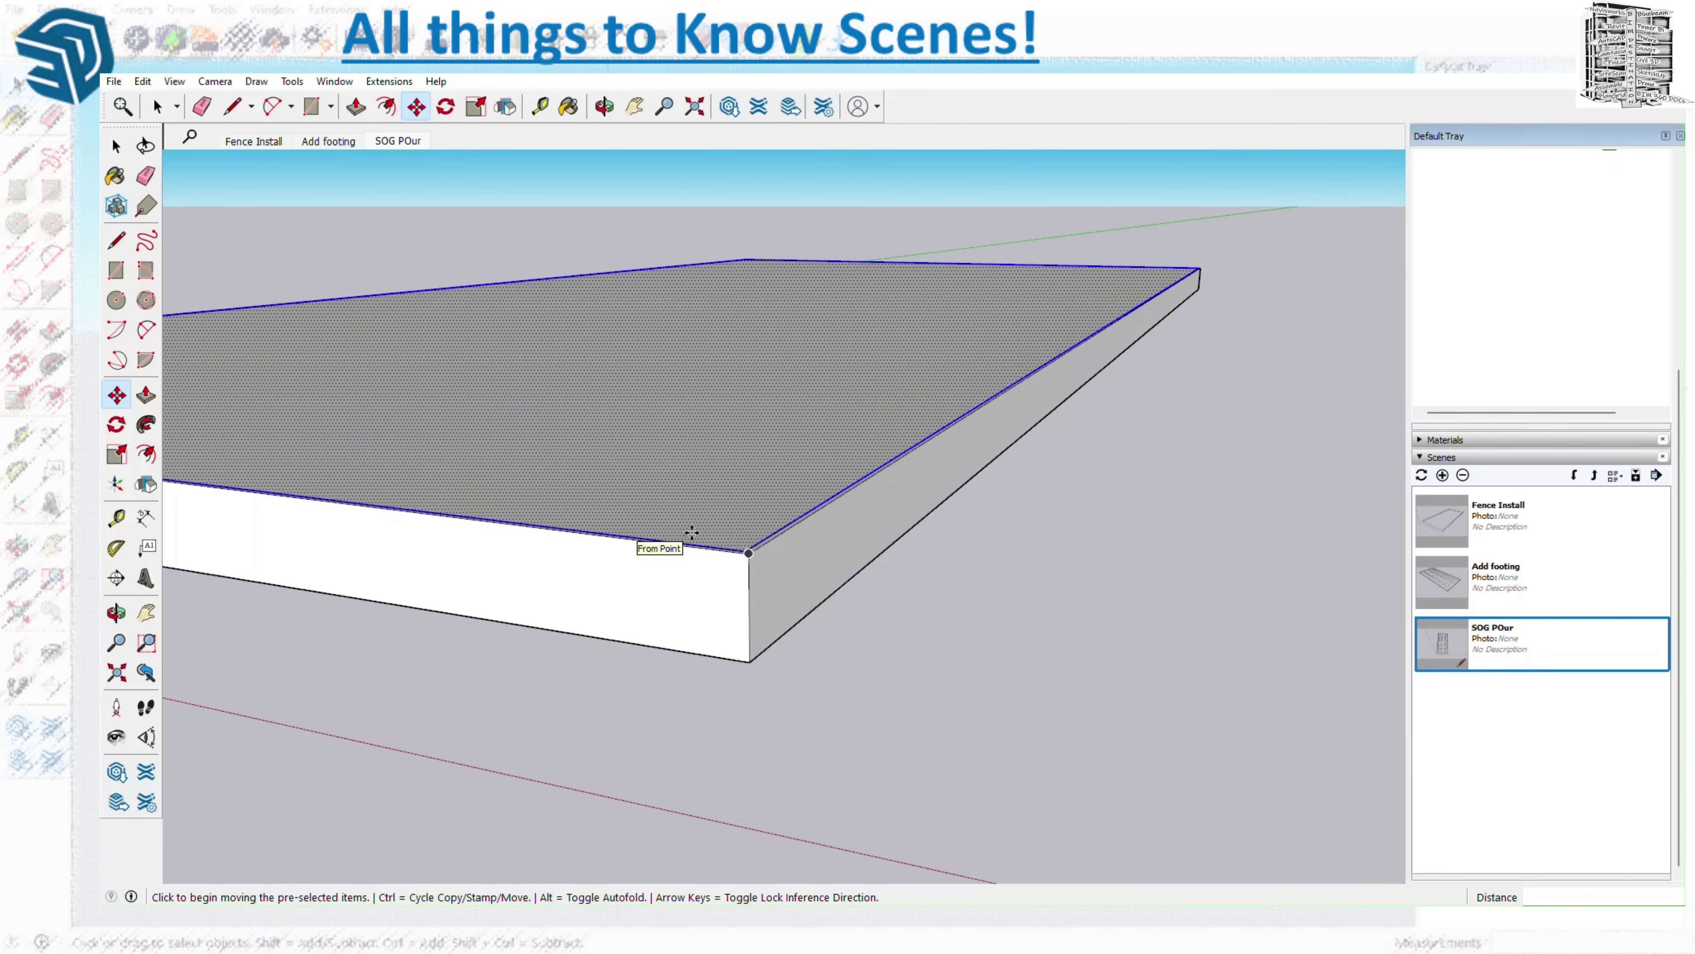
{"action": "middle_click_drag", "start_coordinate": [691, 532], "coordinate": [802, 670]}
{"action": "scroll", "coordinate": [846, 677], "scroll_direction": "up", "scroll_amount": 2}
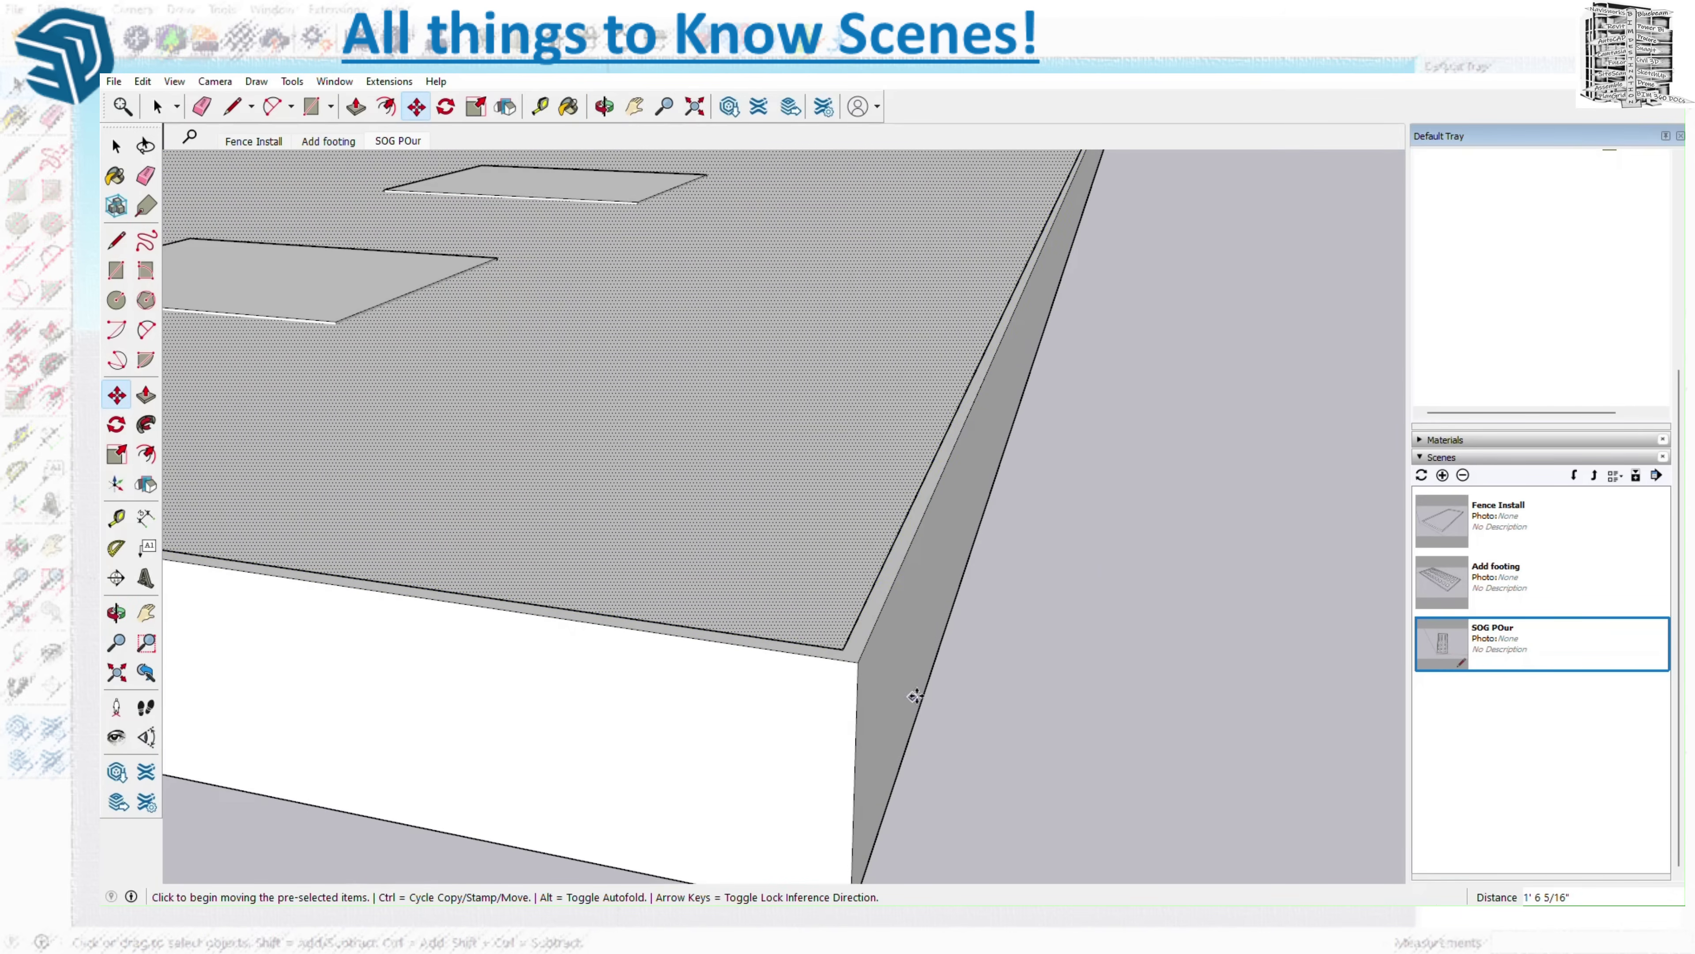
{"action": "scroll", "coordinate": [905, 691], "scroll_direction": "down", "scroll_amount": 6}
{"action": "middle_click_drag", "start_coordinate": [904, 691], "coordinate": [676, 582]}
{"action": "scroll", "coordinate": [675, 601], "scroll_direction": "down", "scroll_amount": 8}
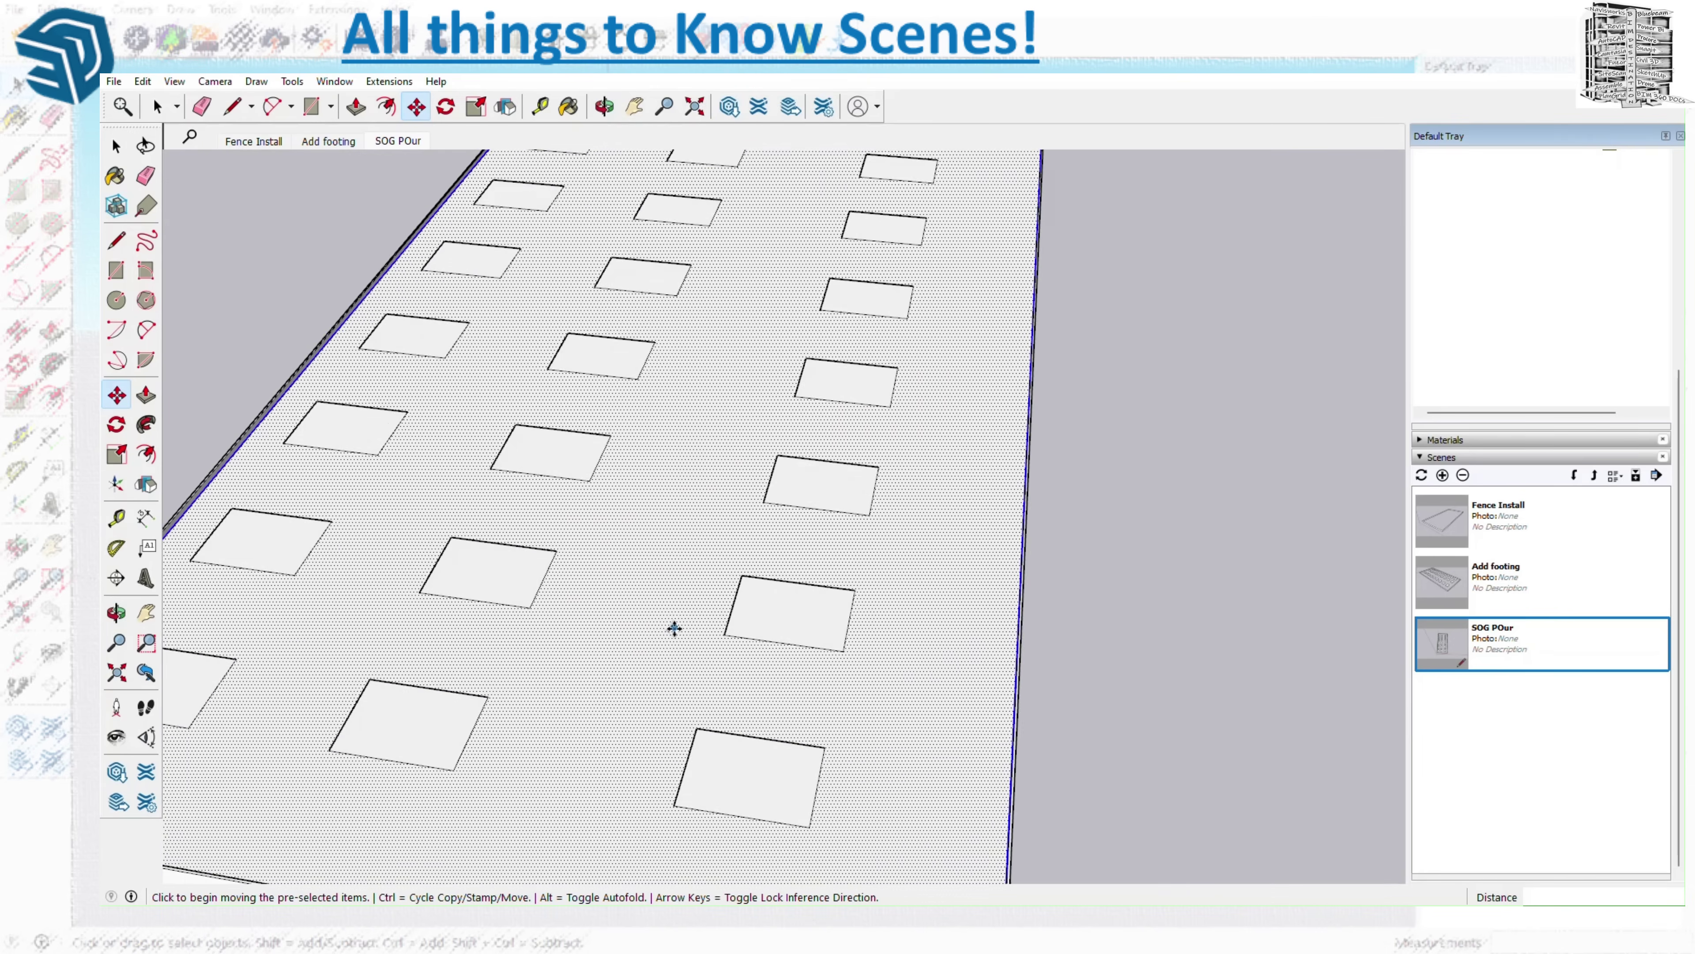
{"action": "key", "text": "space"}
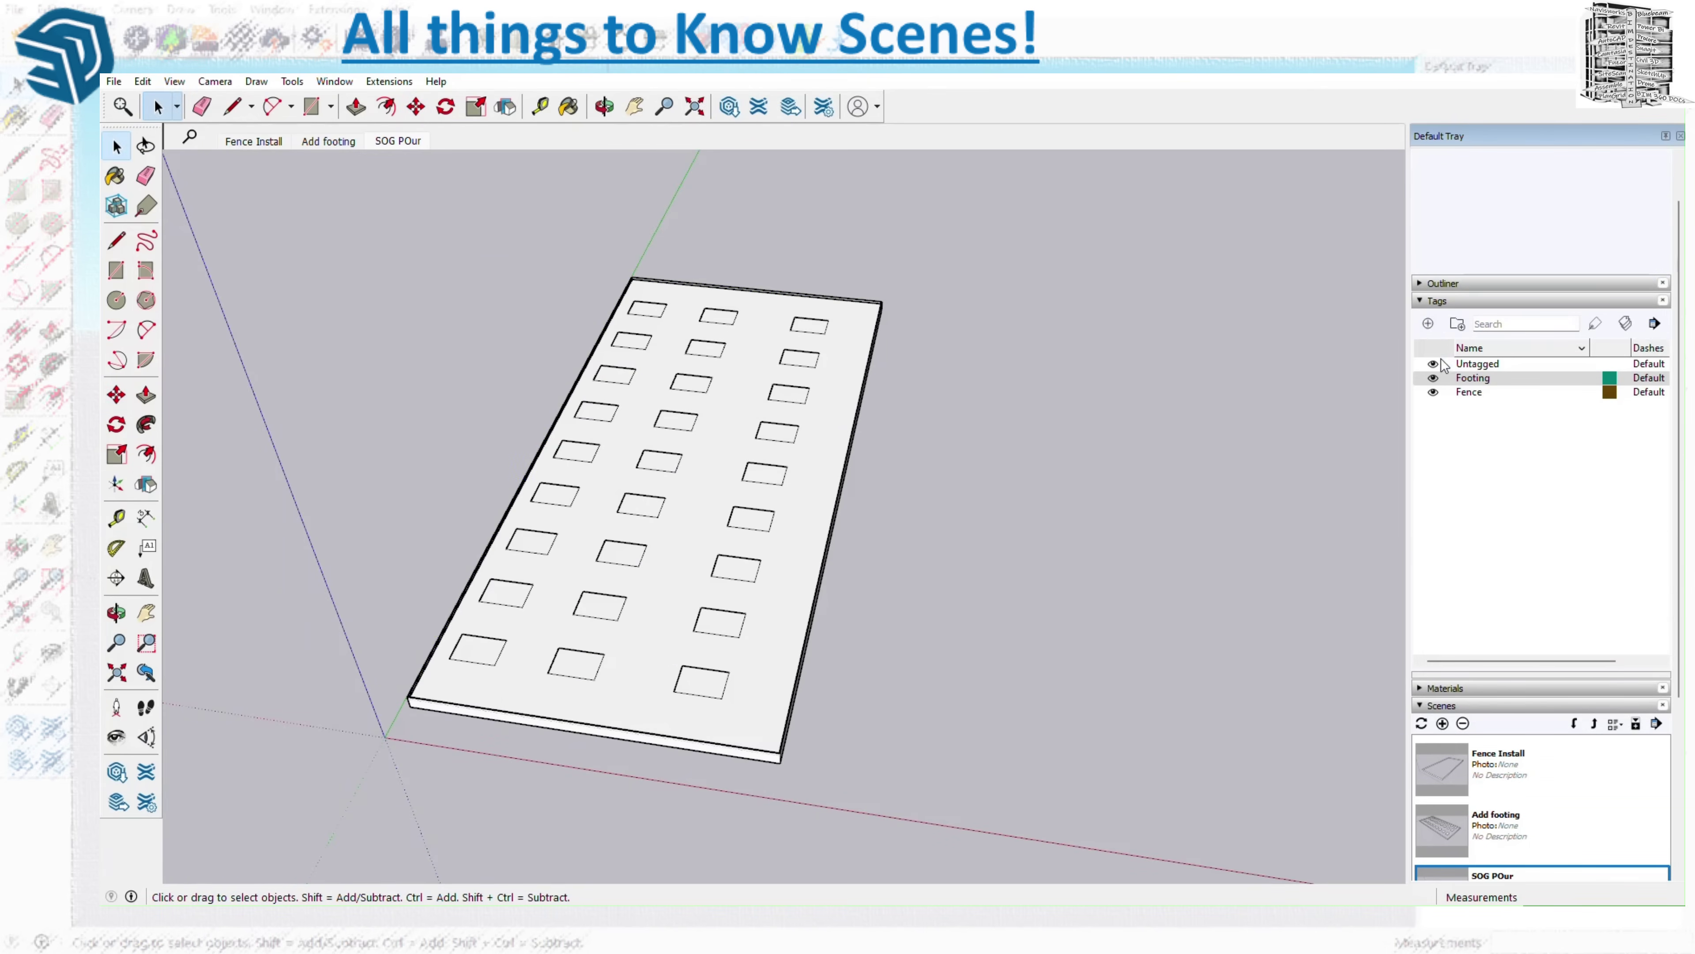
- Add a new tag named SOG in the Tags panel
{"action": "left_click", "coordinate": [1428, 323]}
{"action": "type", "text": "SOG"}
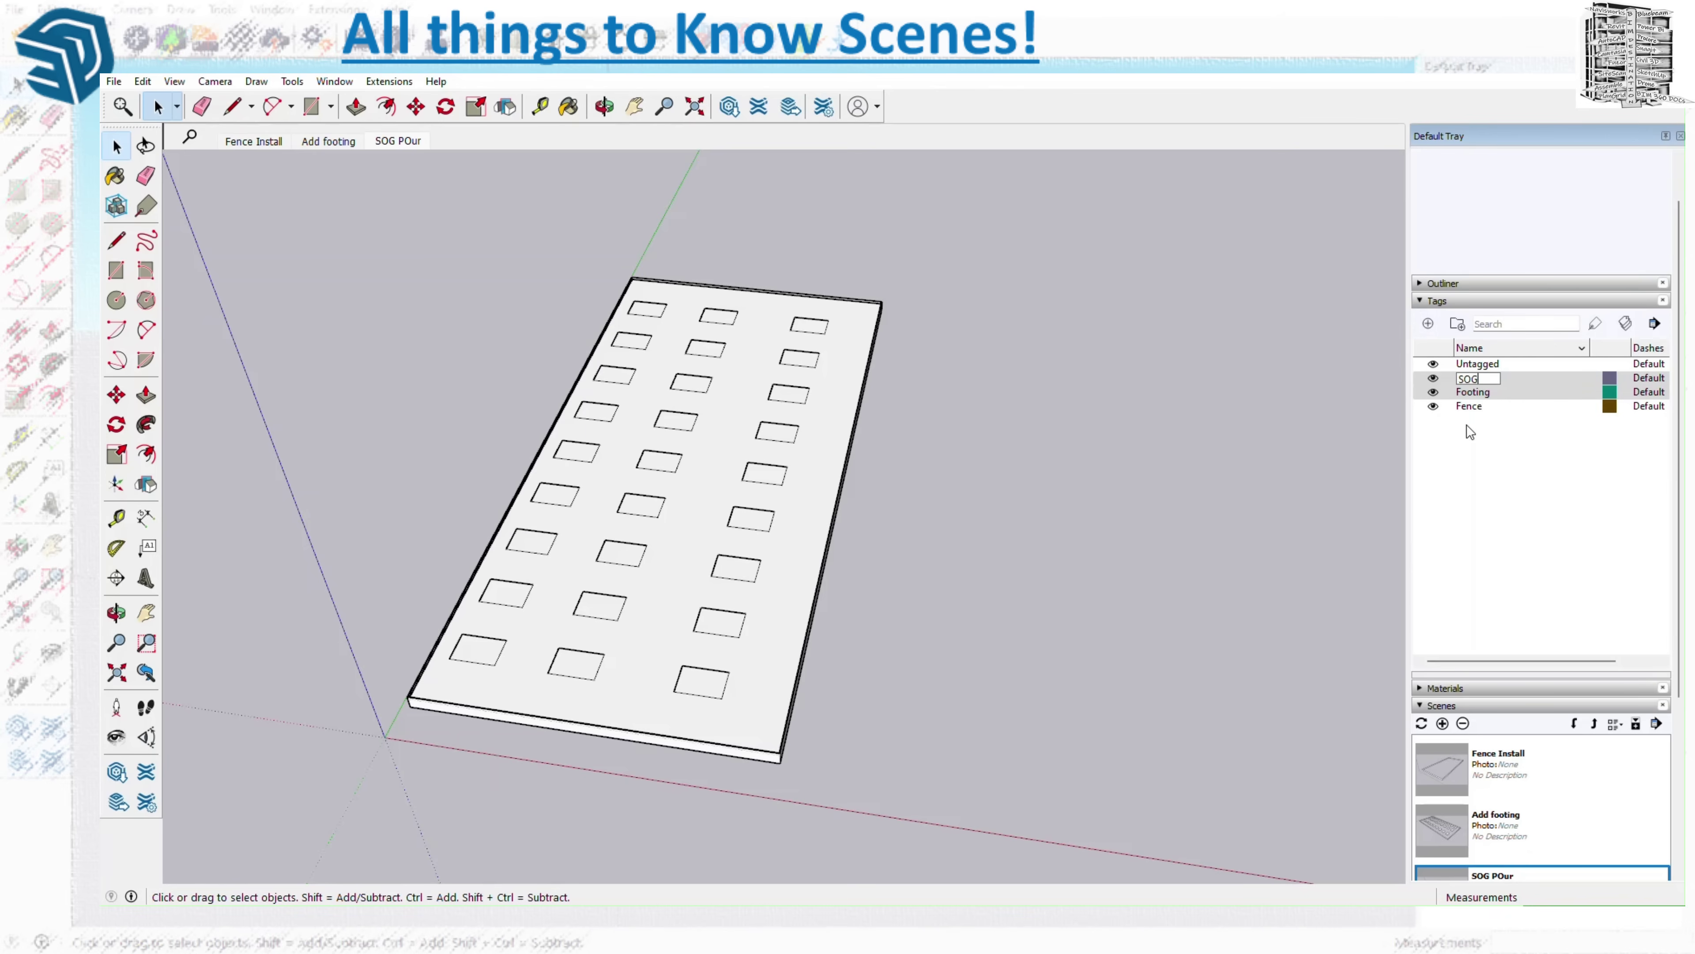
{"action": "key", "text": "Return"}
- Group the slab face with its edges and assign the group to the SOG tag
{"action": "left_click", "coordinate": [833, 401]}
{"action": "double_click", "coordinate": [834, 401]}
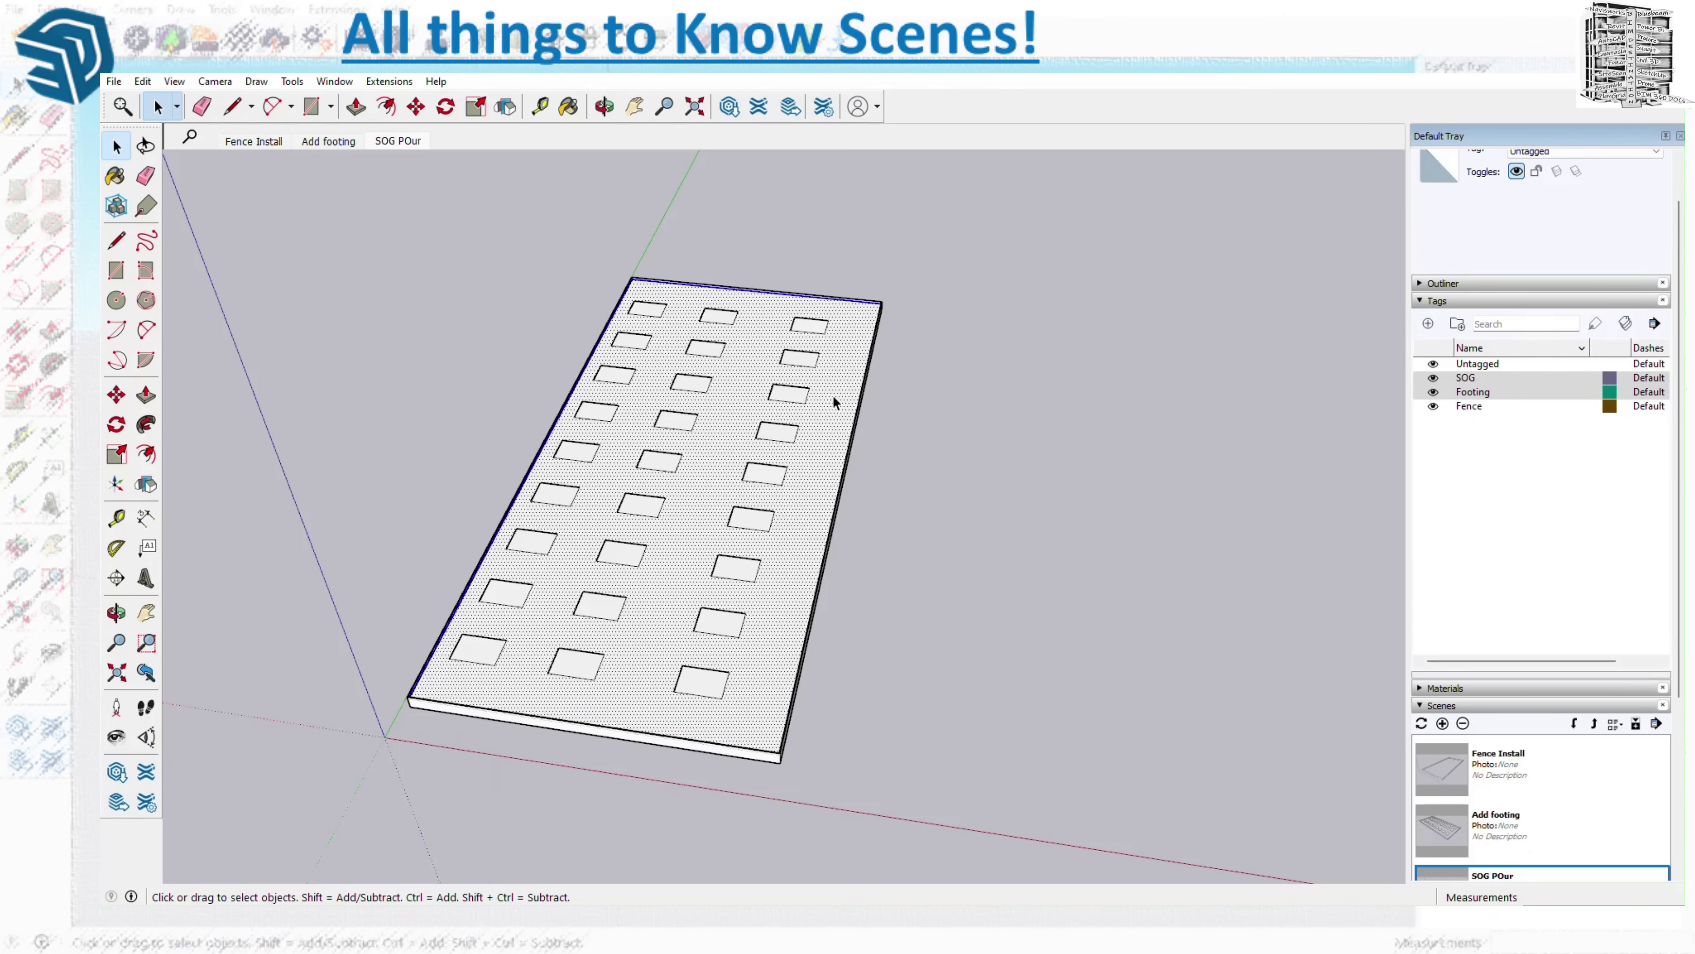
{"action": "right_click", "coordinate": [834, 401]}
{"action": "left_click", "coordinate": [921, 543]}
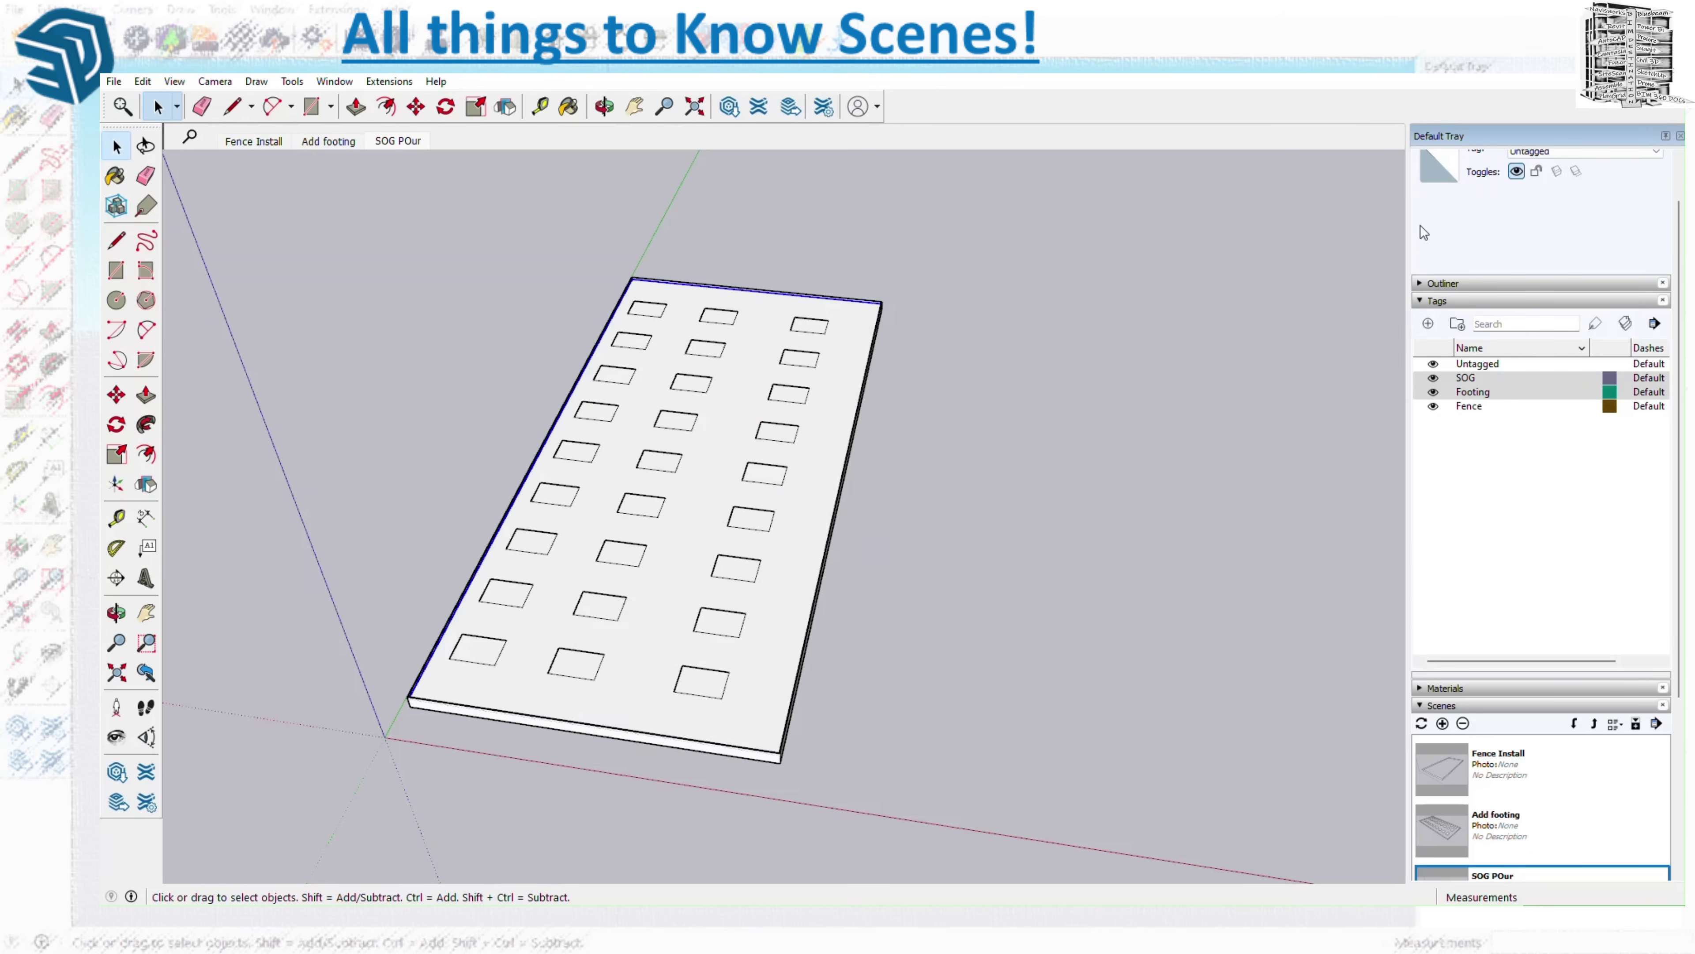
{"action": "left_click", "coordinate": [1574, 155]}
{"action": "left_click", "coordinate": [1555, 176]}
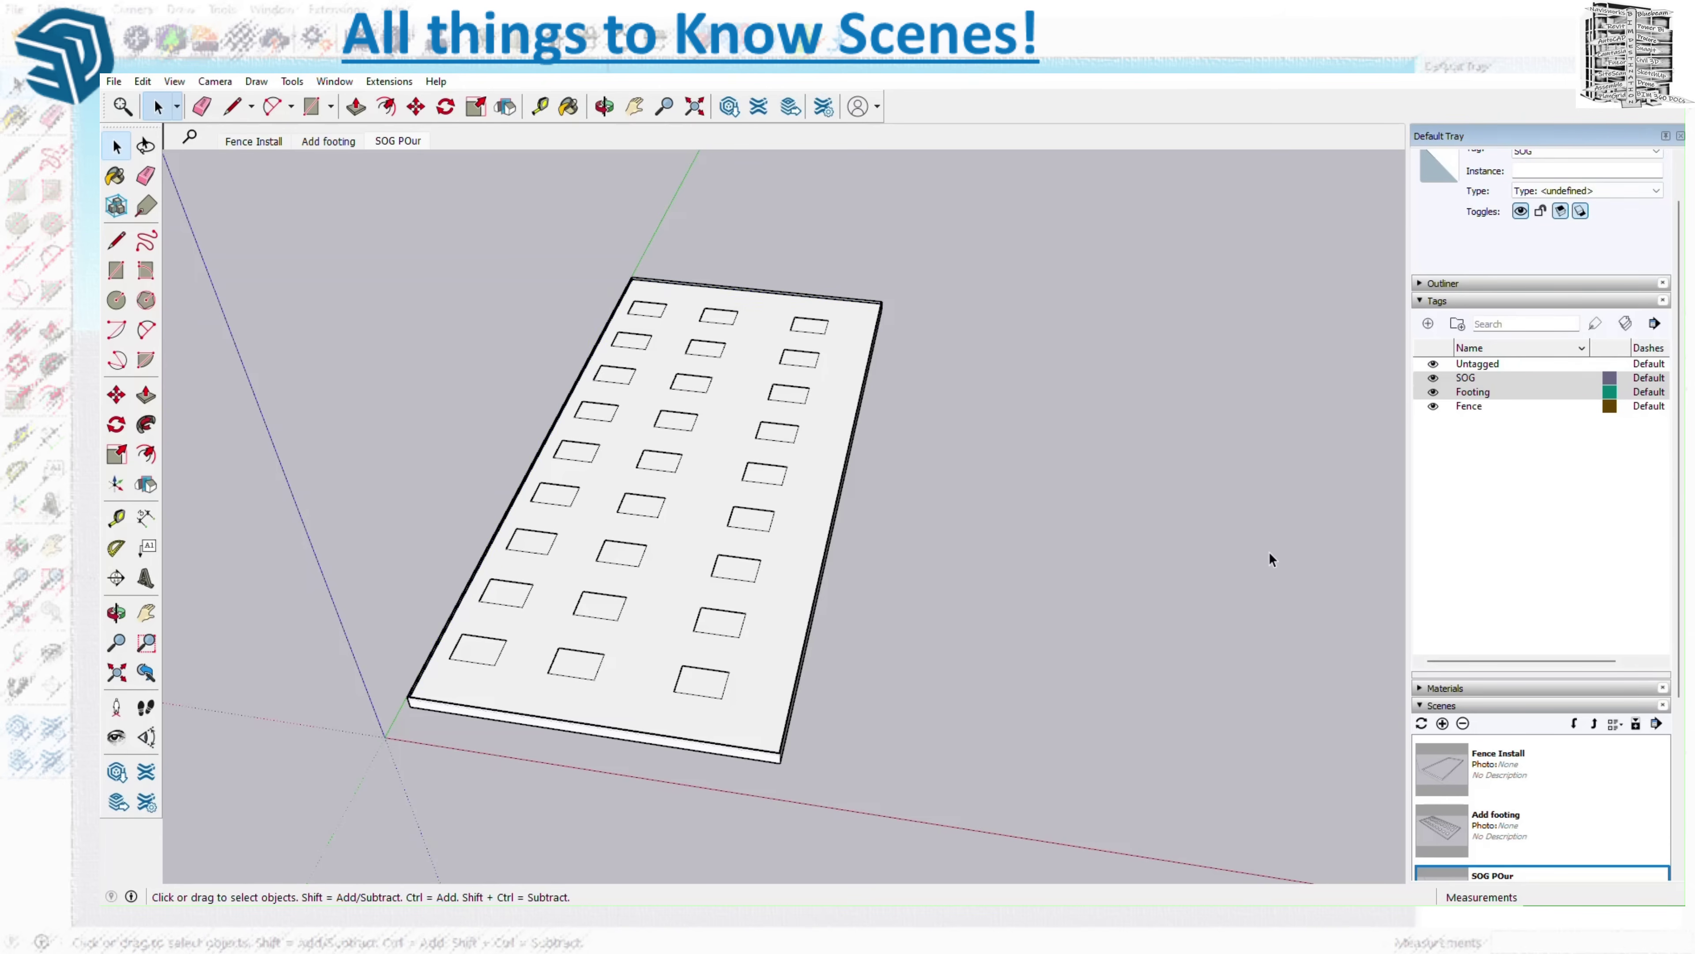
{"action": "left_click", "coordinate": [1198, 544]}
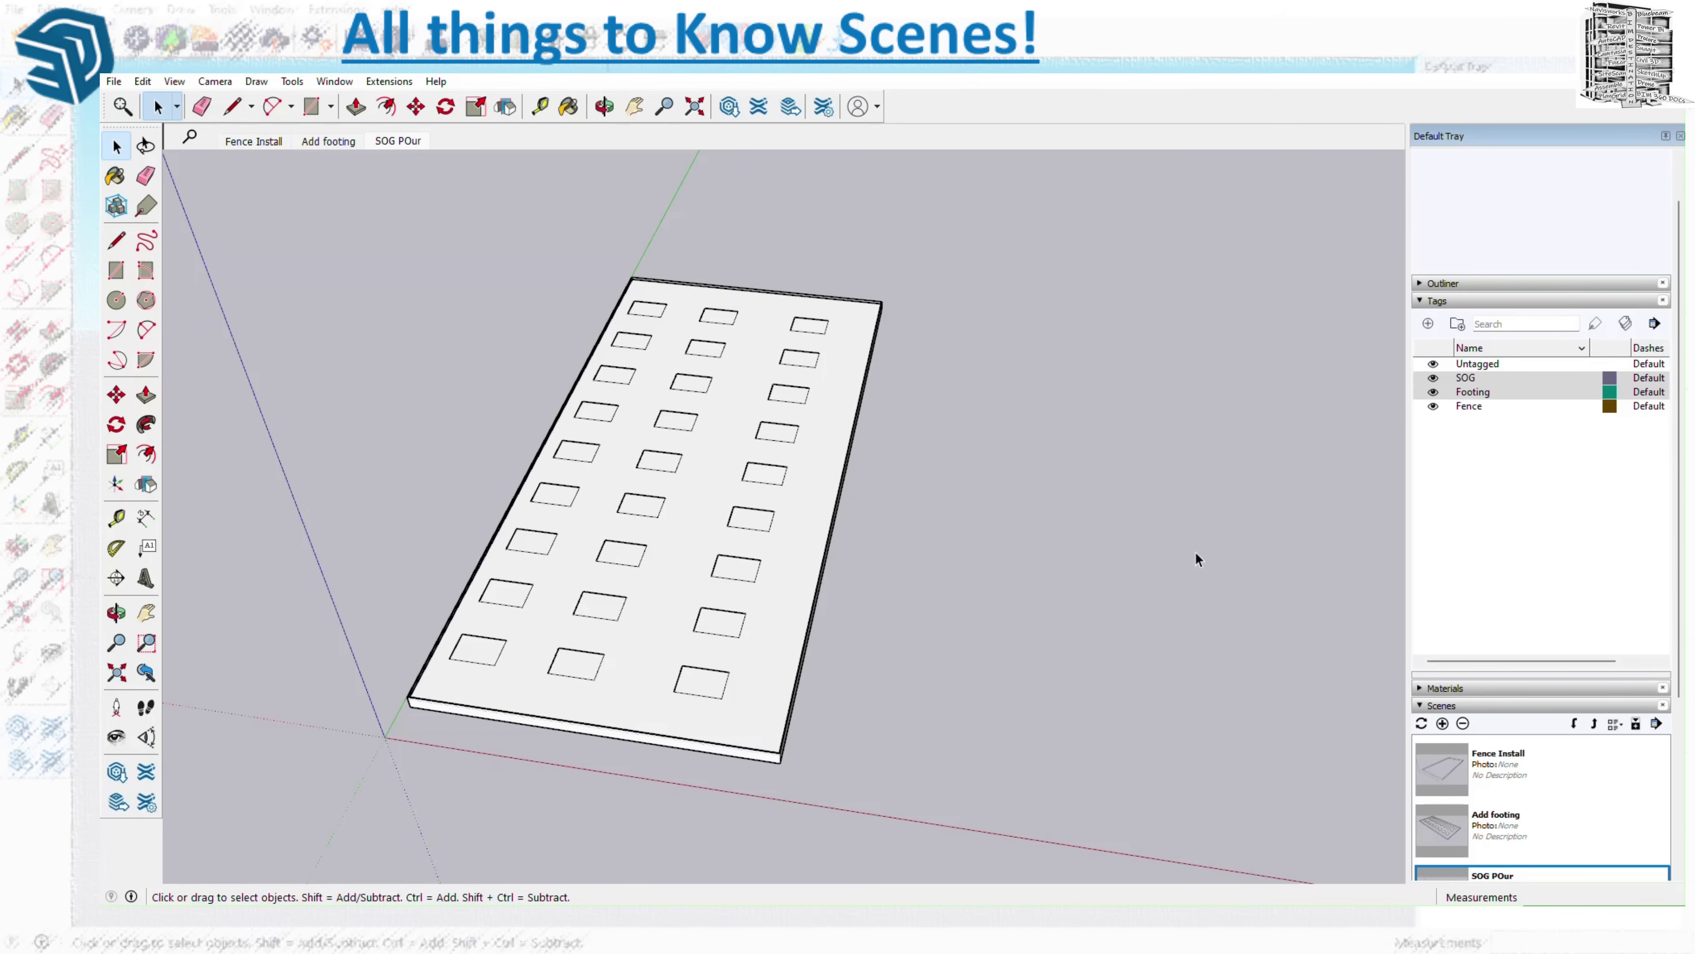
{"action": "left_click", "coordinate": [1474, 445]}
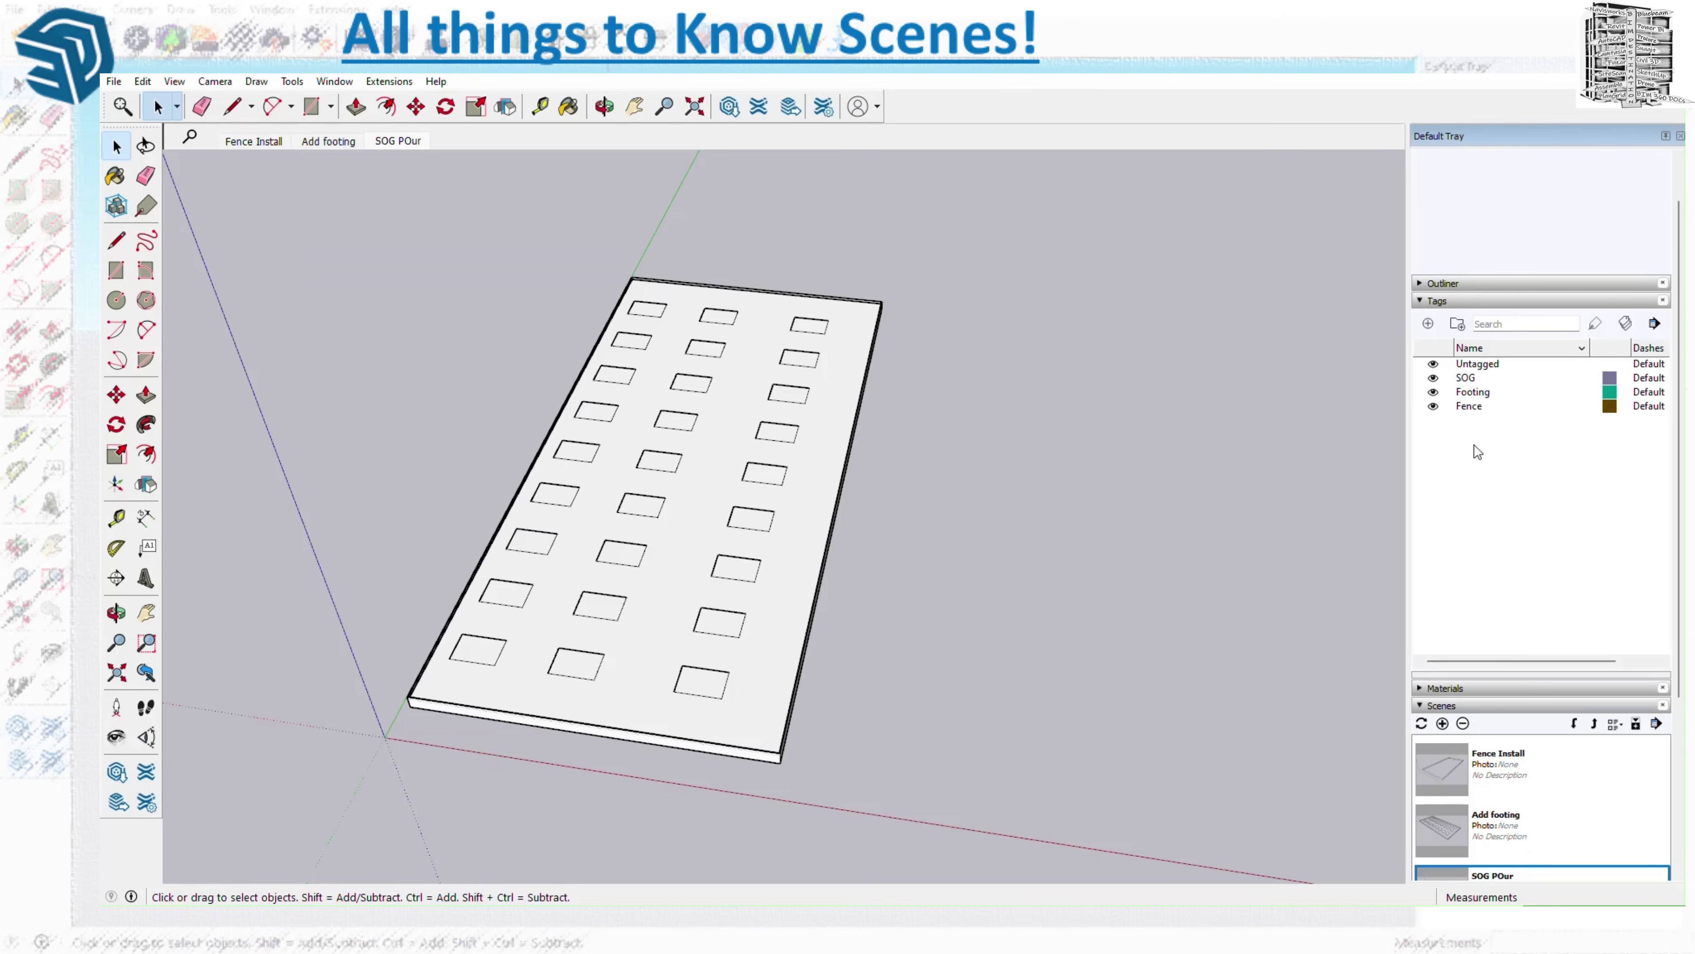
- Go to the Fence Install scene and hide the SOG tag so only the fence shows
{"action": "scroll", "coordinate": [1549, 646], "scroll_direction": "down", "scroll_amount": 3}
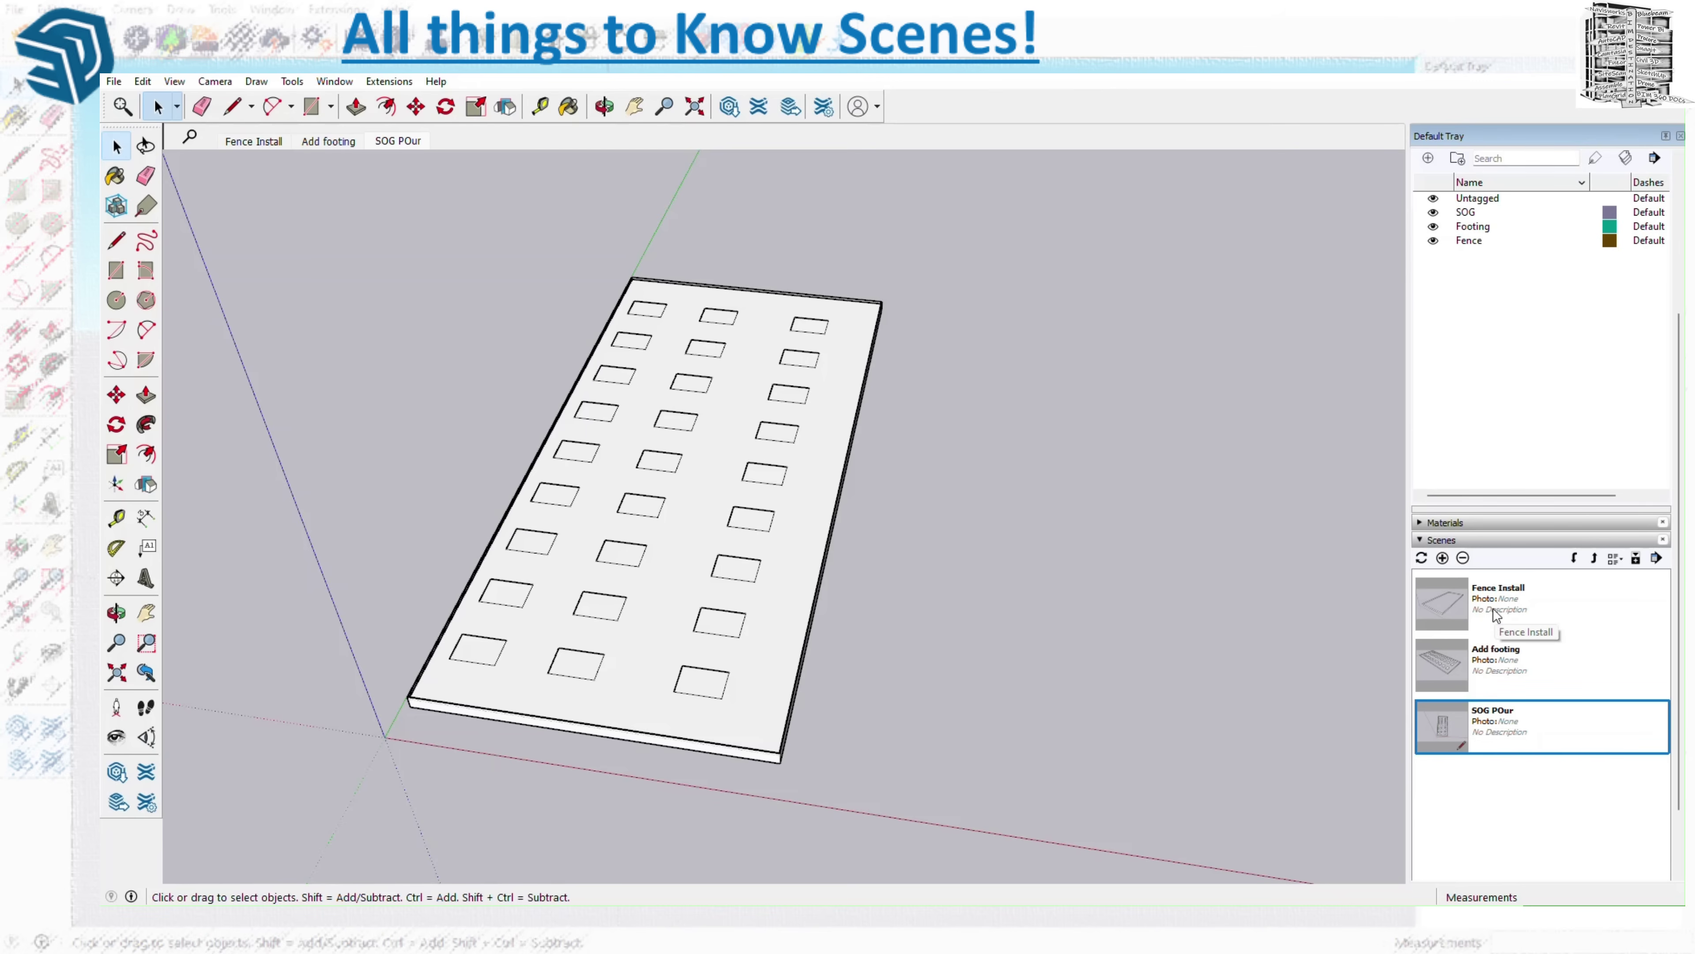
{"action": "left_click", "coordinate": [255, 141]}
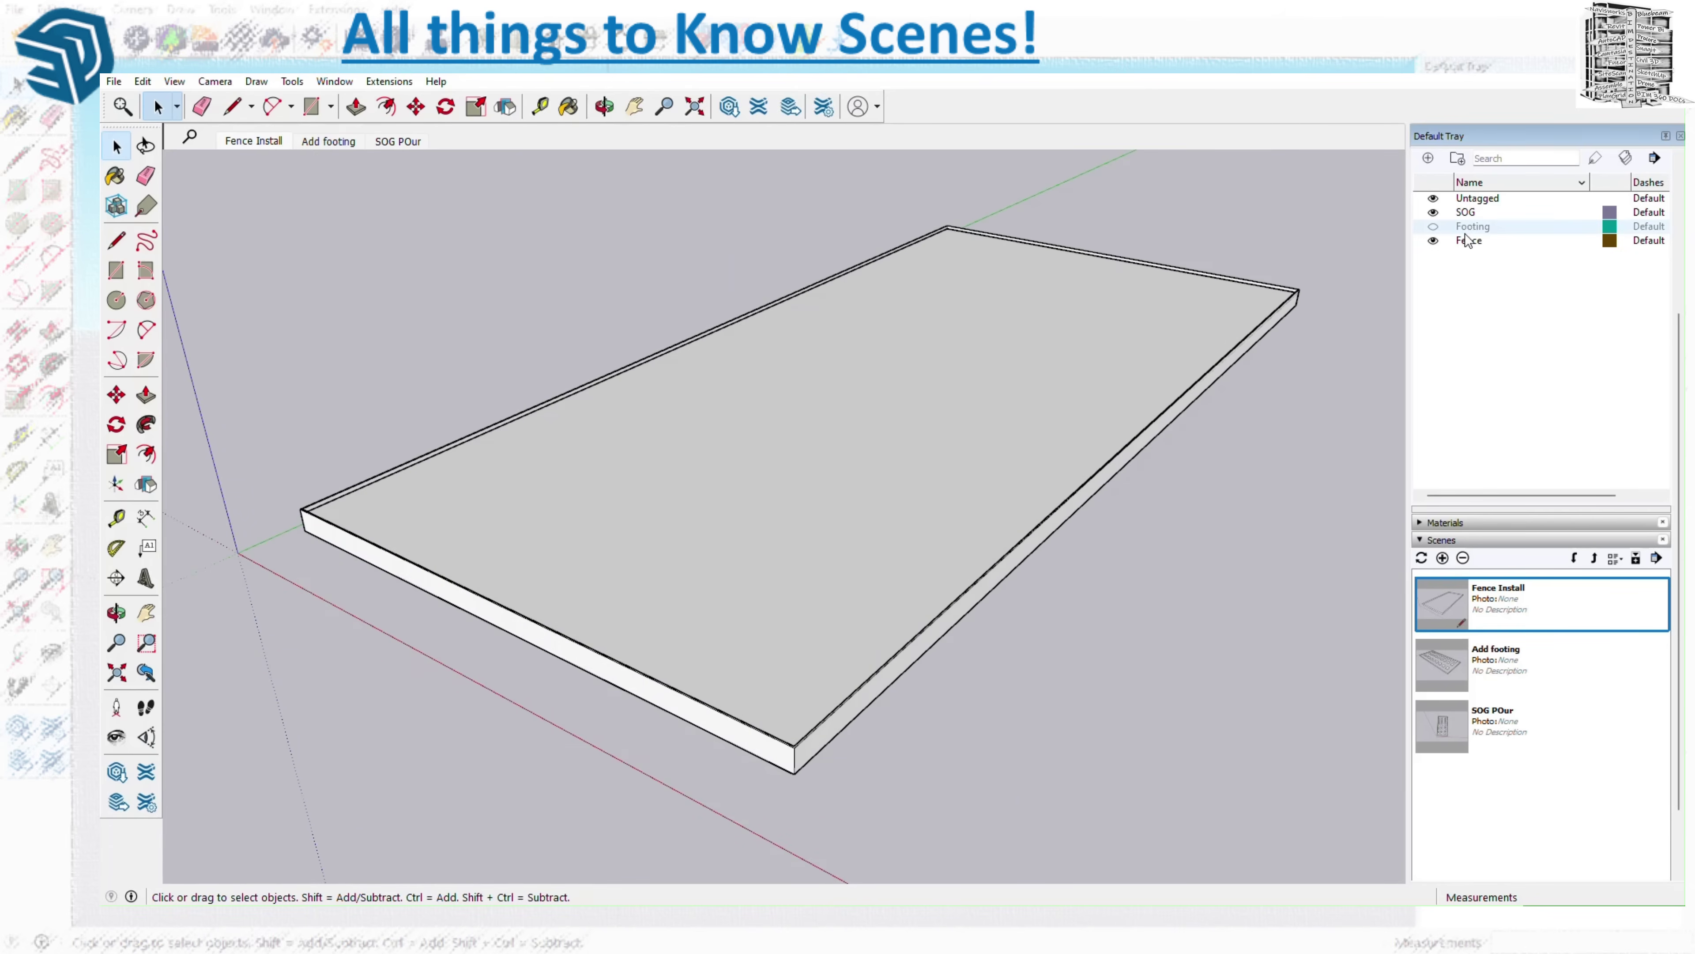
{"action": "left_click", "coordinate": [1433, 213]}
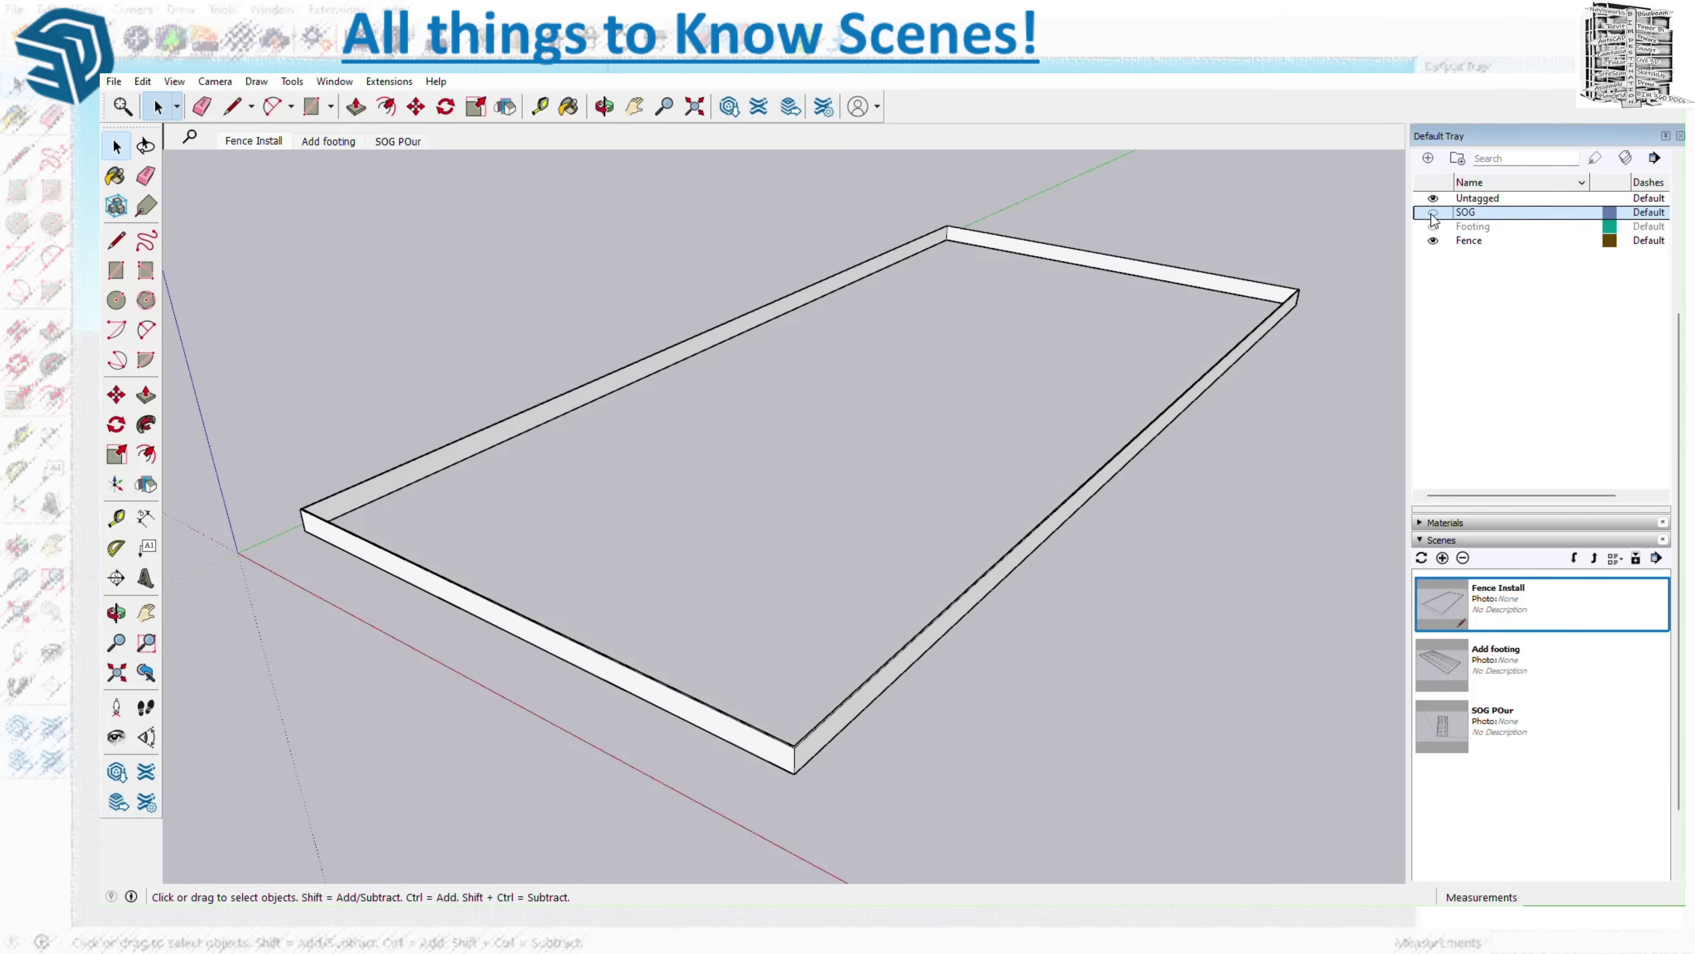
{"action": "right_click", "coordinate": [1511, 614]}
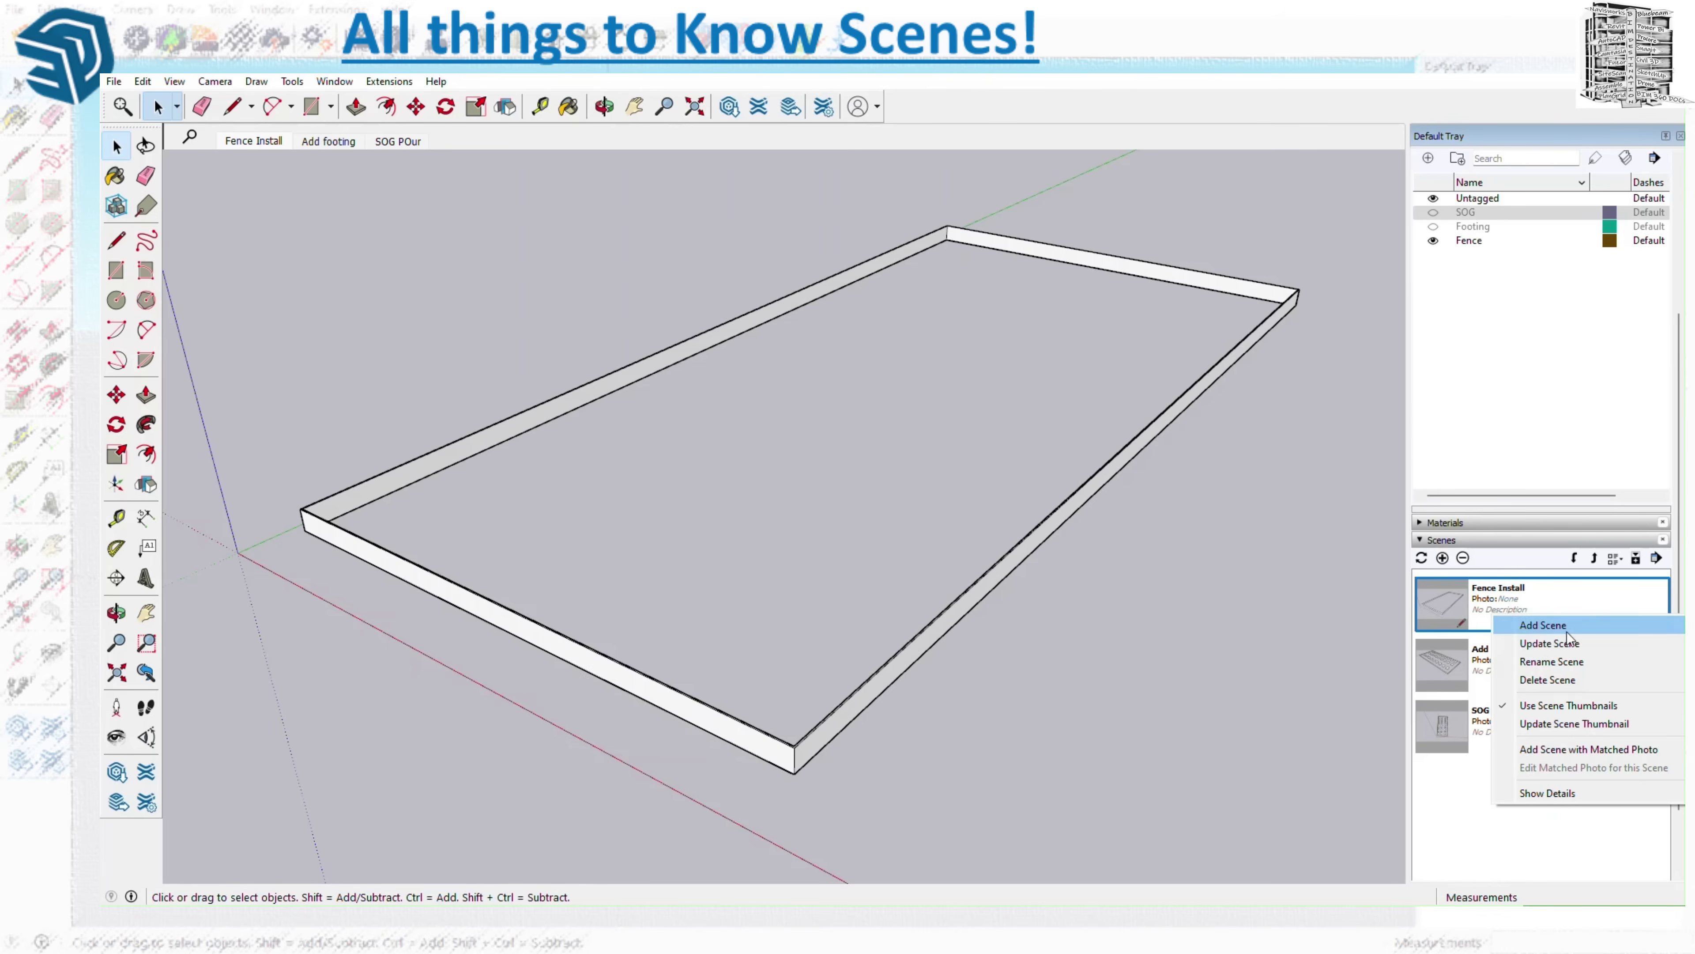
- Update Fence Install to save the fence-only view with SOG and Footing tags hidden
{"action": "left_click", "coordinate": [1422, 559]}
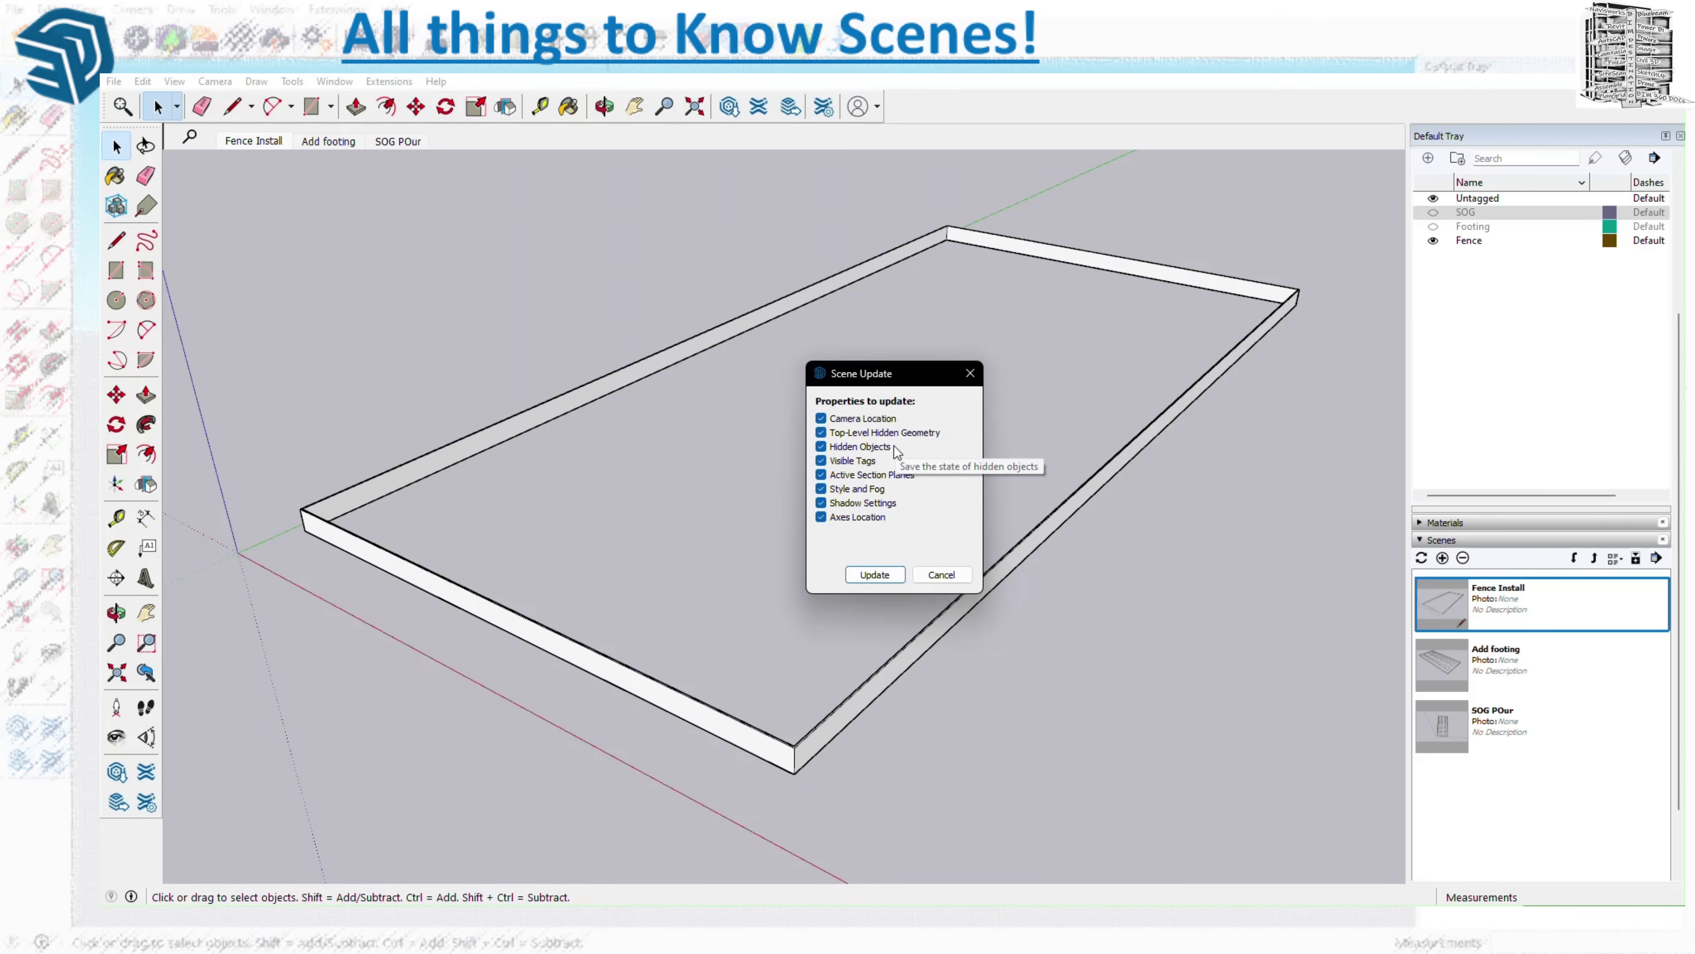
{"action": "left_click", "coordinate": [969, 376]}
{"action": "right_click", "coordinate": [239, 140]}
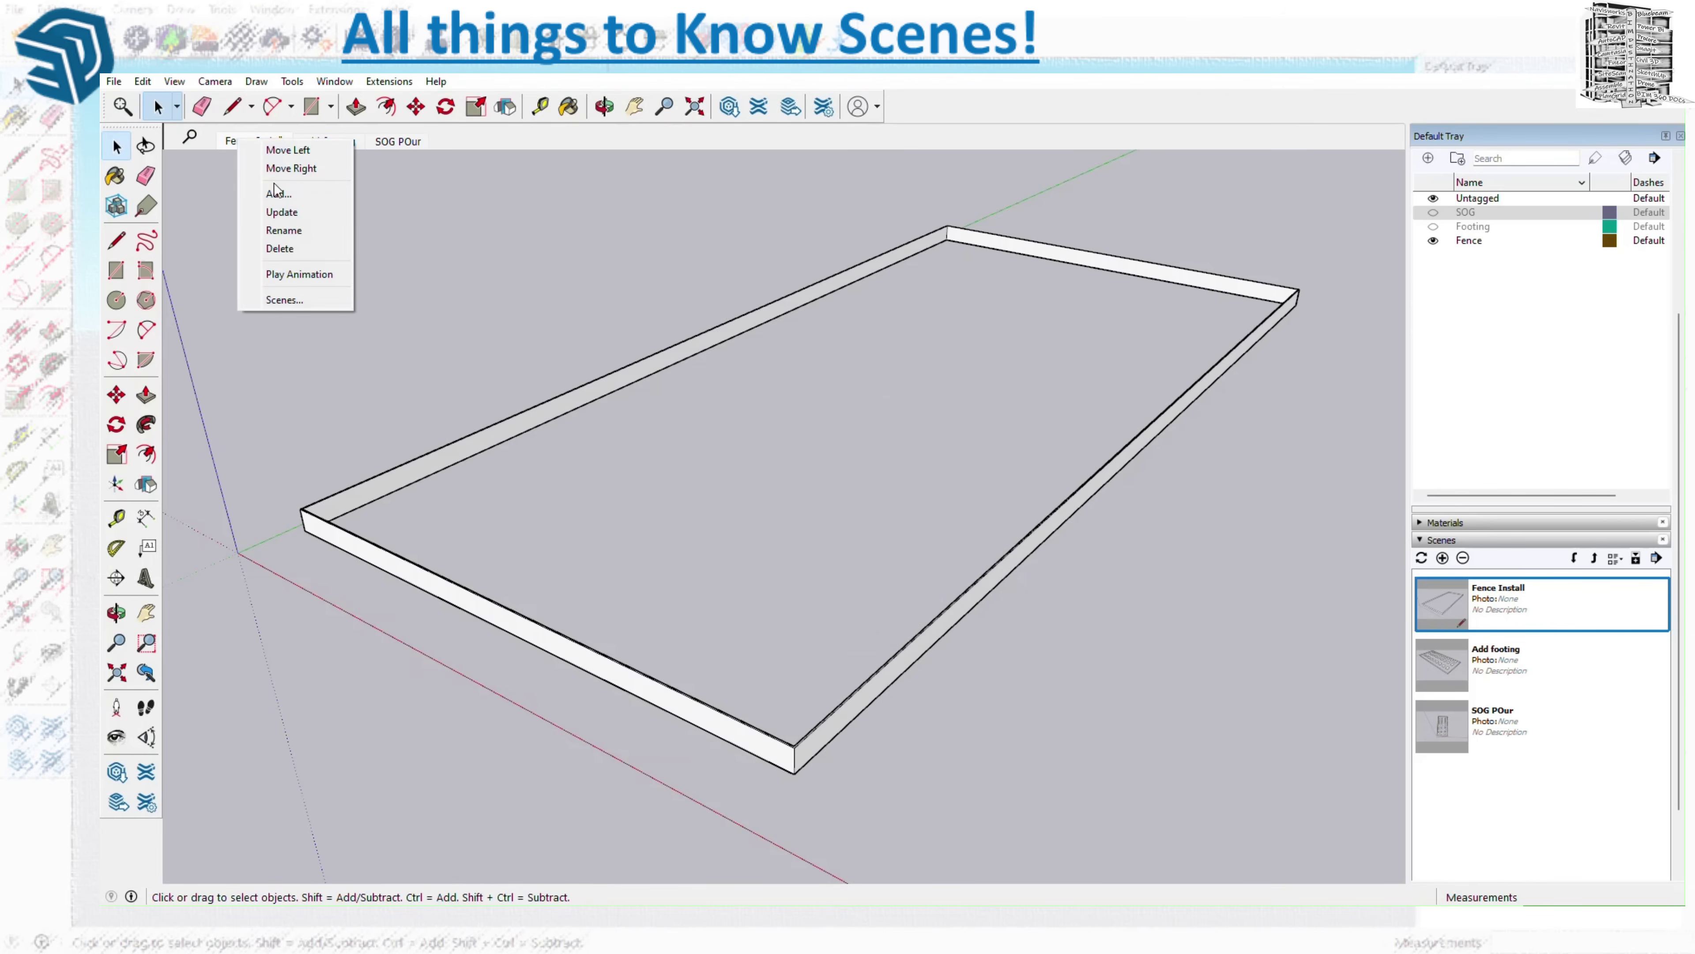
{"action": "left_click", "coordinate": [293, 214]}
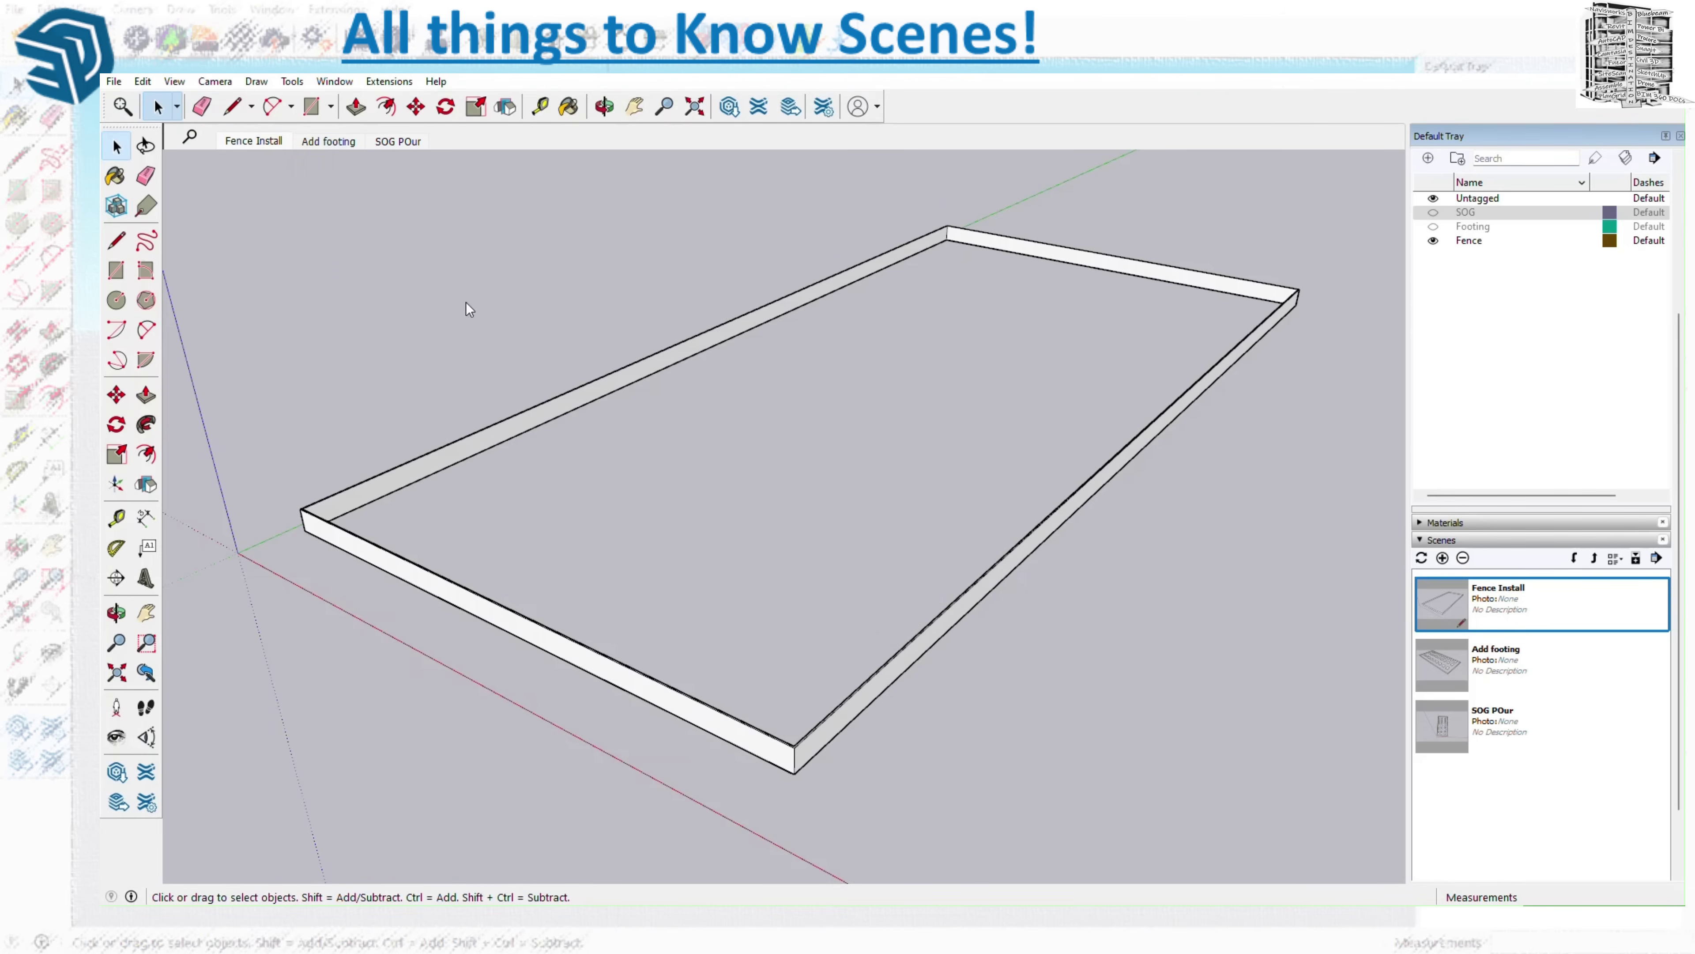
{"action": "left_click", "coordinate": [1422, 560]}
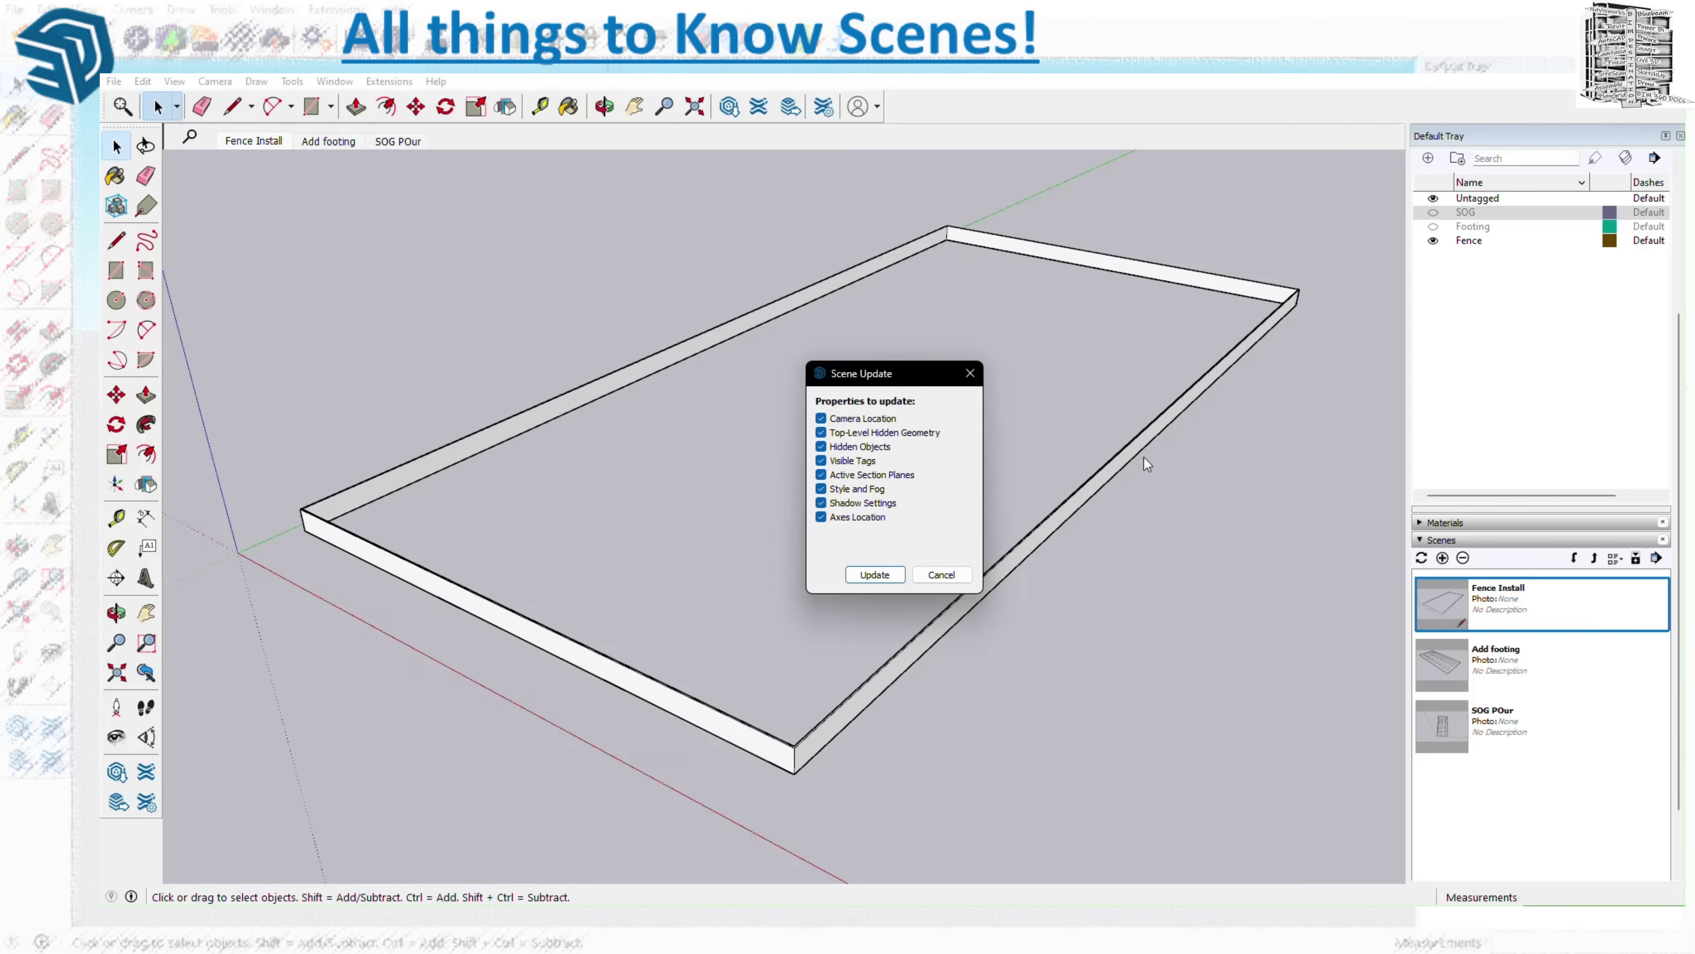
{"action": "left_click", "coordinate": [969, 373]}
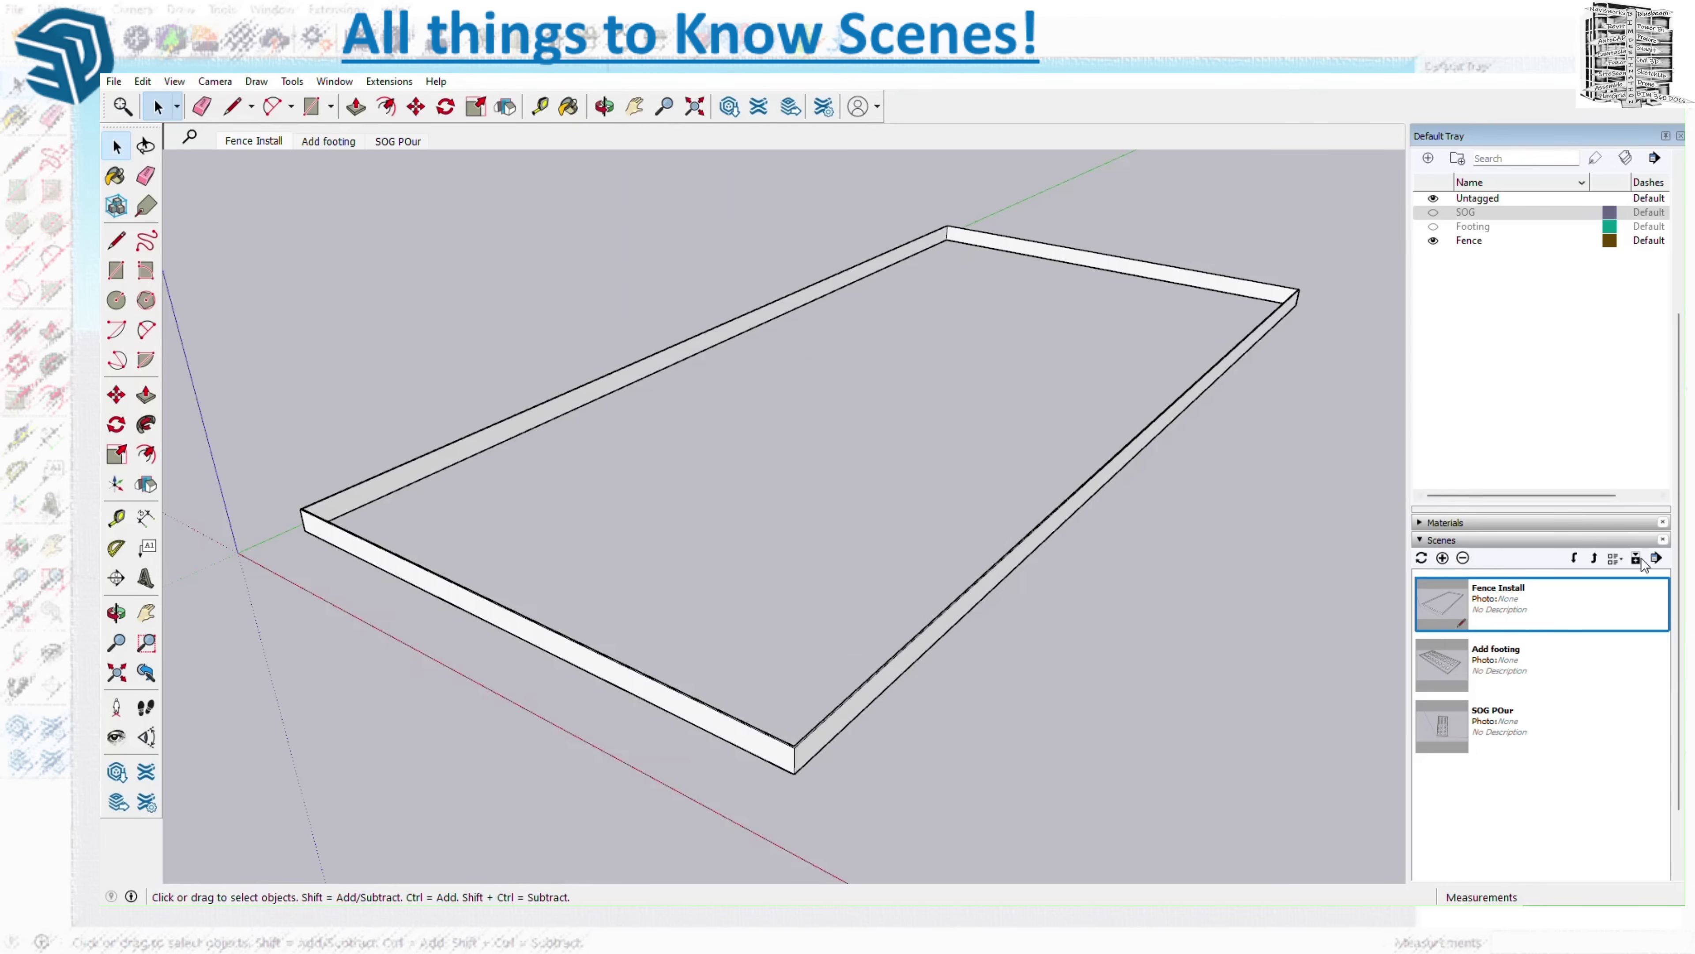
- Expand Fence Install's details to show its name, description and saved properties
{"action": "left_click", "coordinate": [1635, 558]}
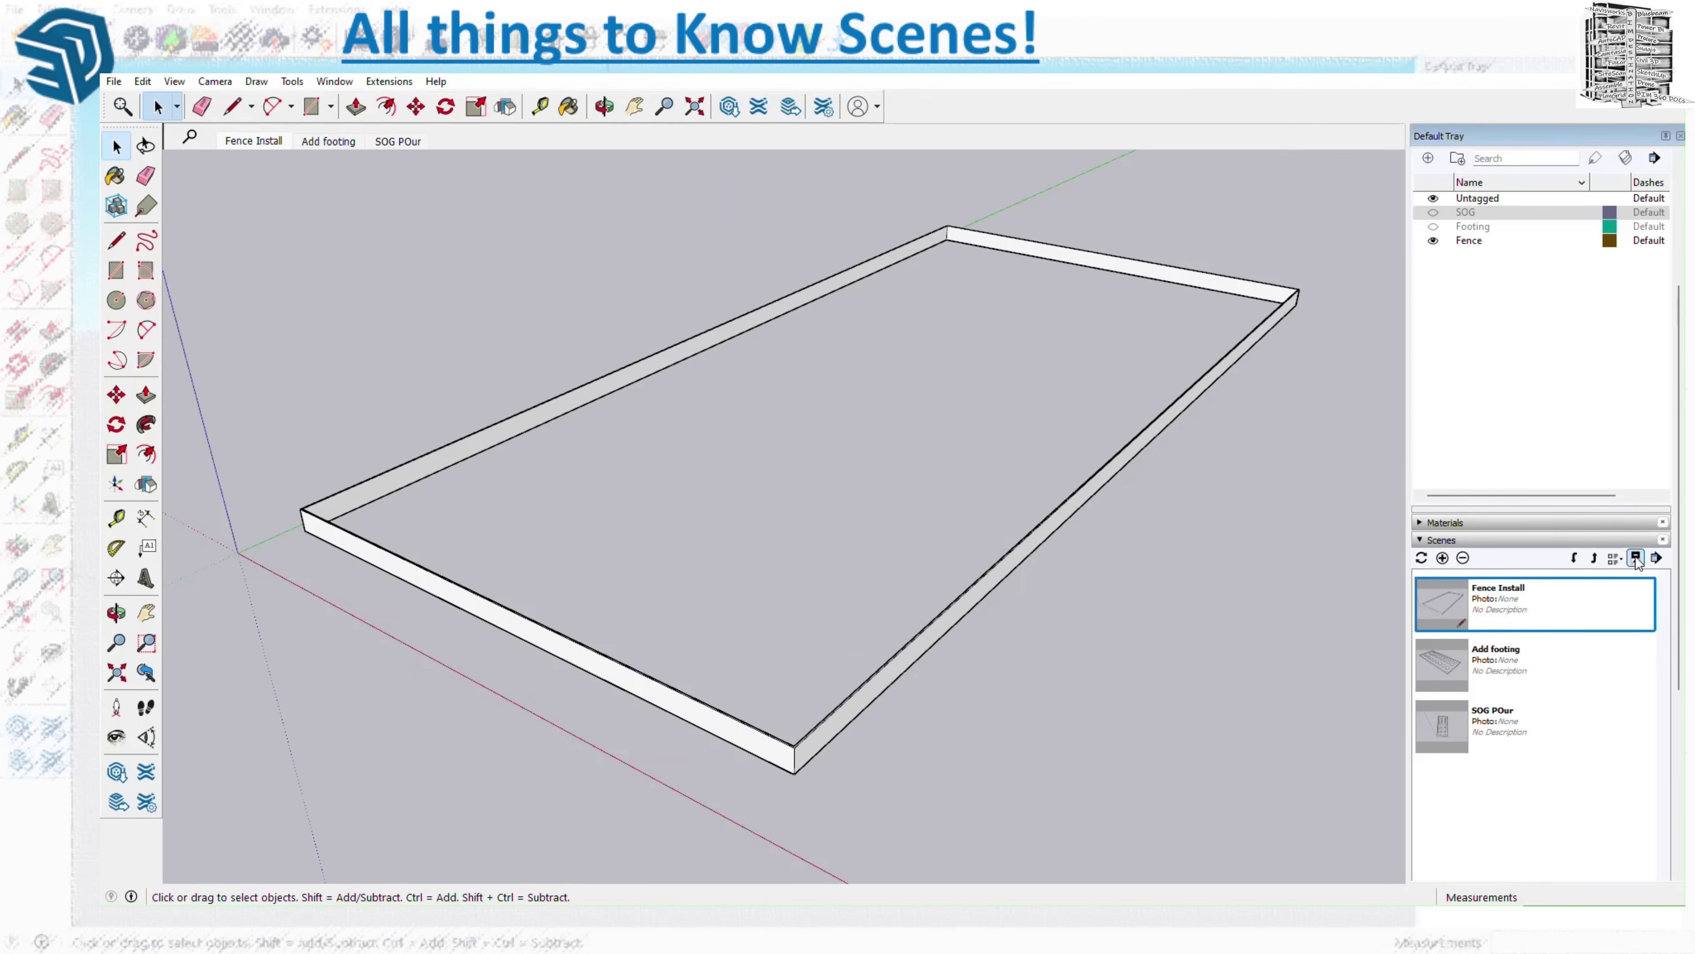
{"action": "left_click", "coordinate": [1636, 558]}
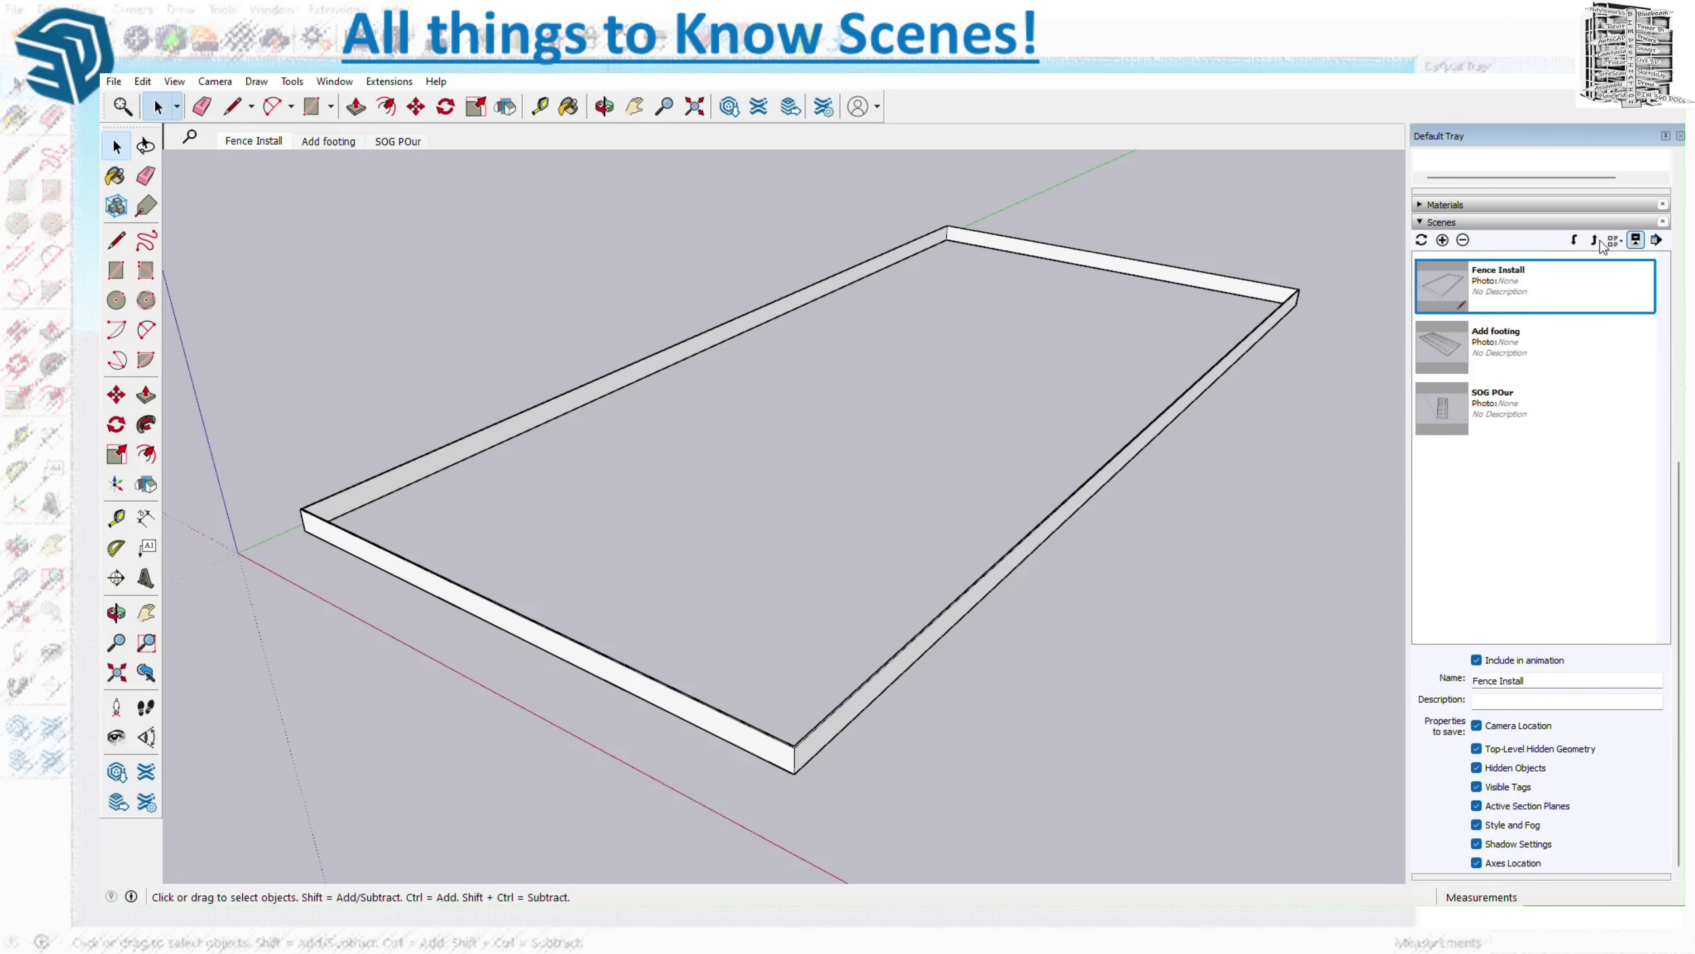
{"action": "left_click", "coordinate": [1635, 240]}
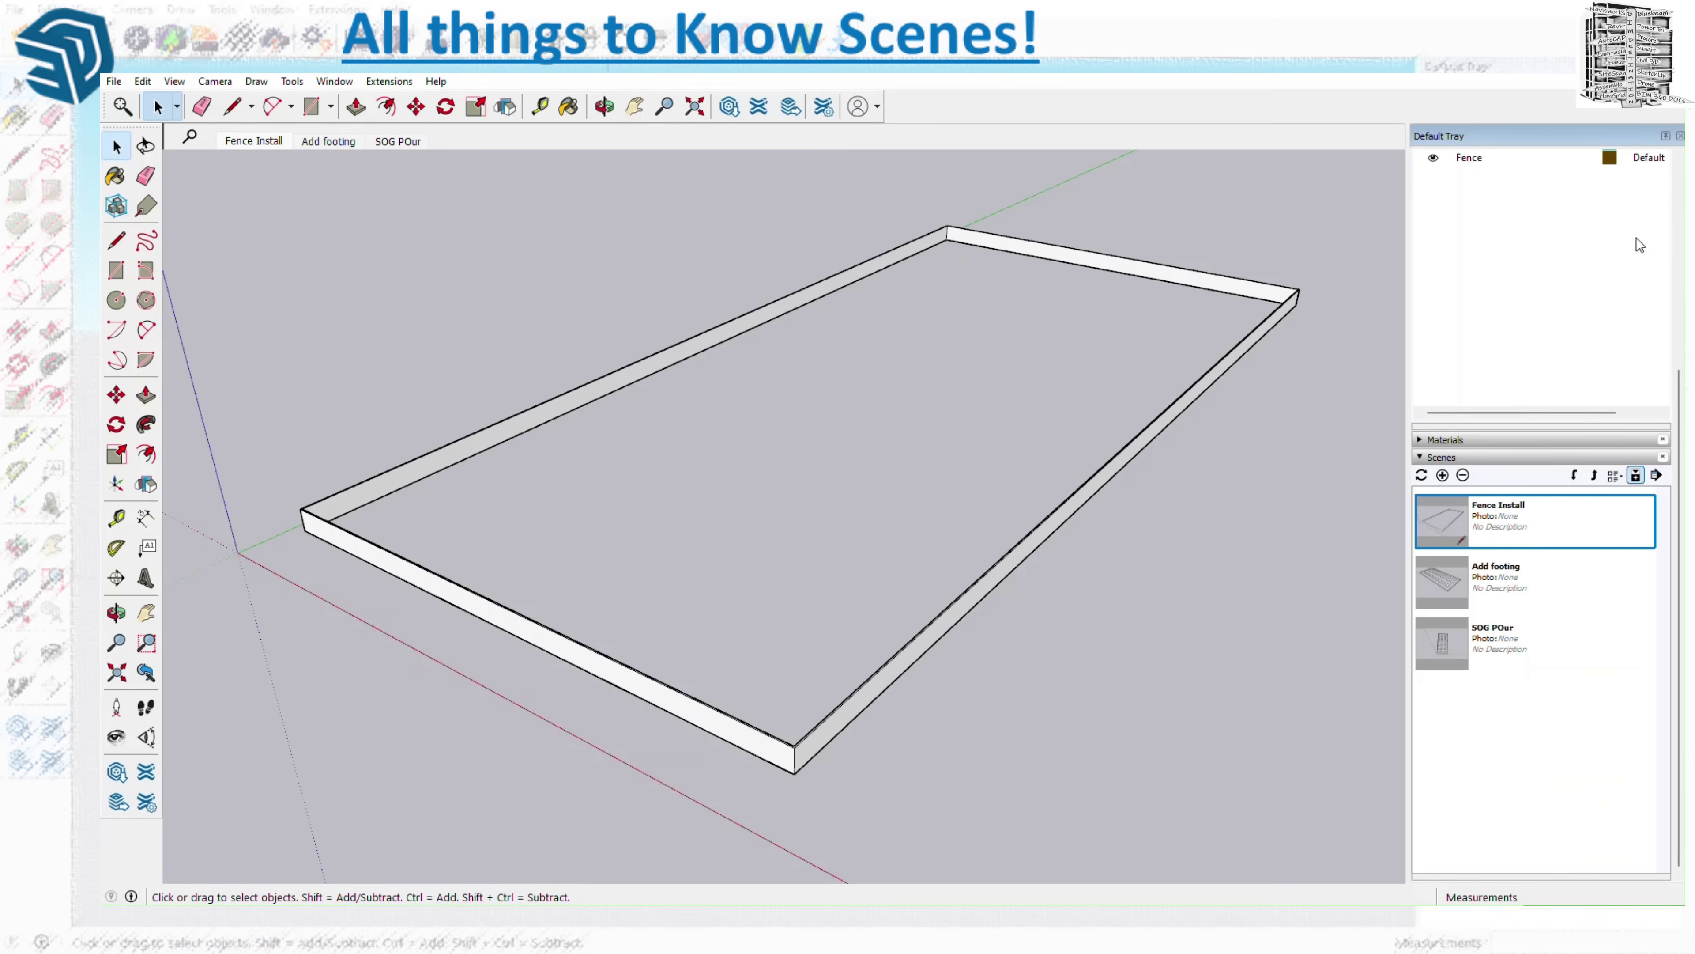
{"action": "left_click", "coordinate": [1636, 477]}
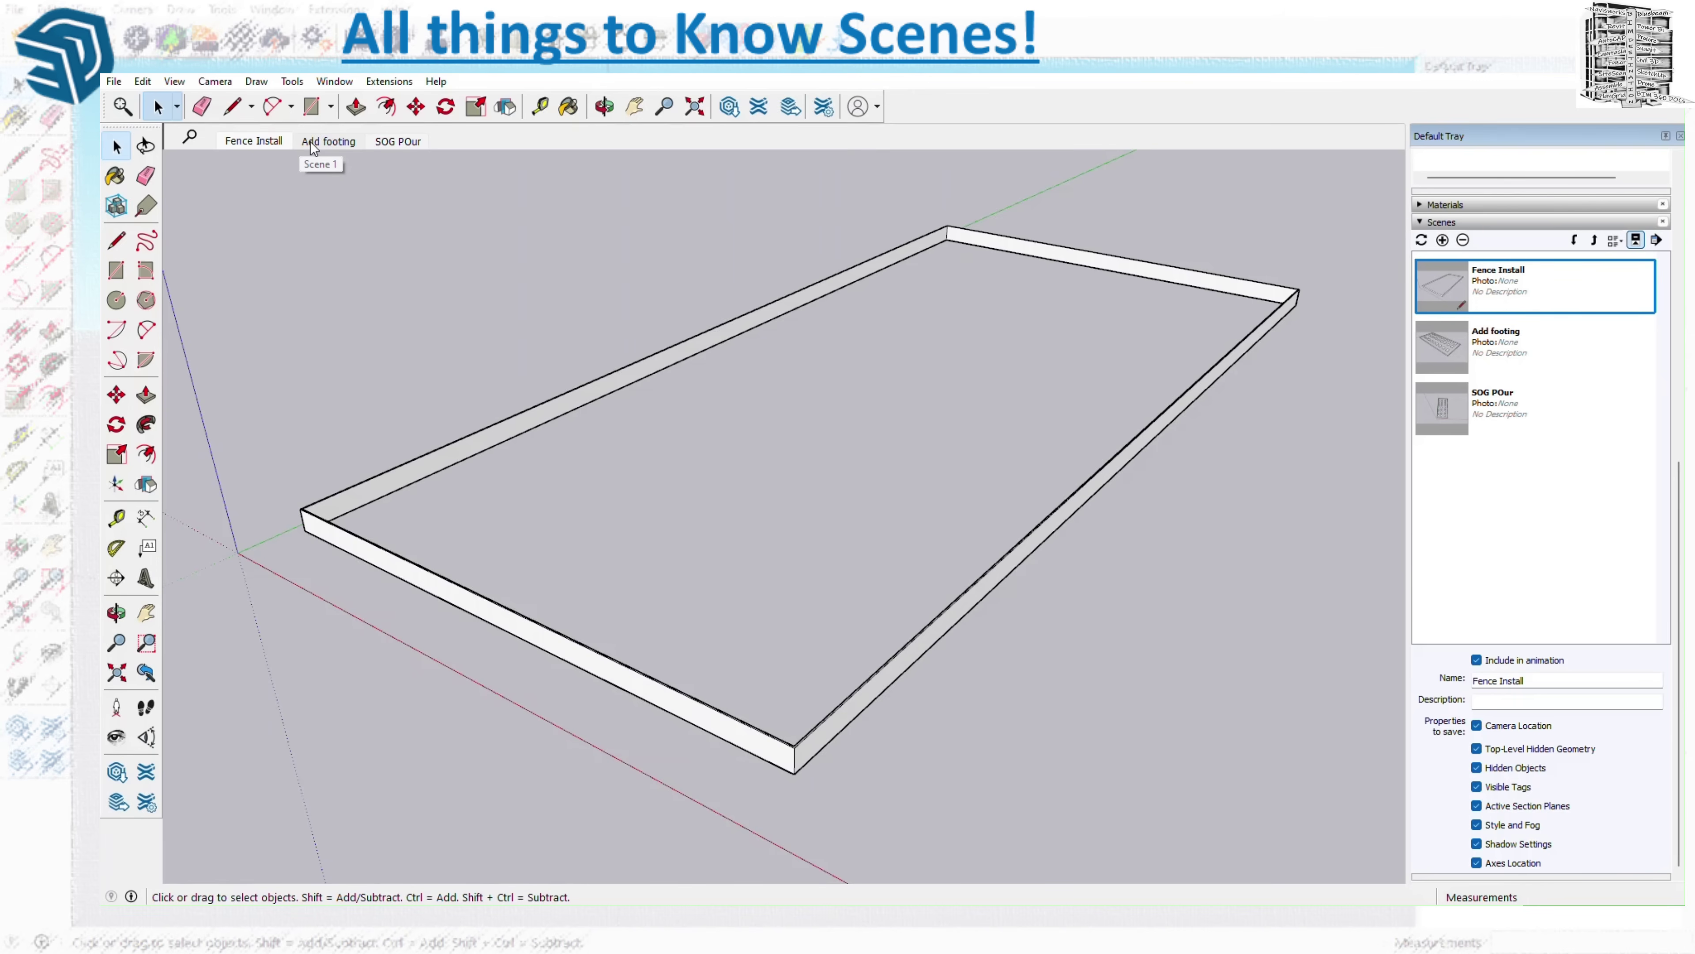
- Go to Add footing, hide the SOG tag, and update the scene with footings visible
{"action": "right_click", "coordinate": [265, 140]}
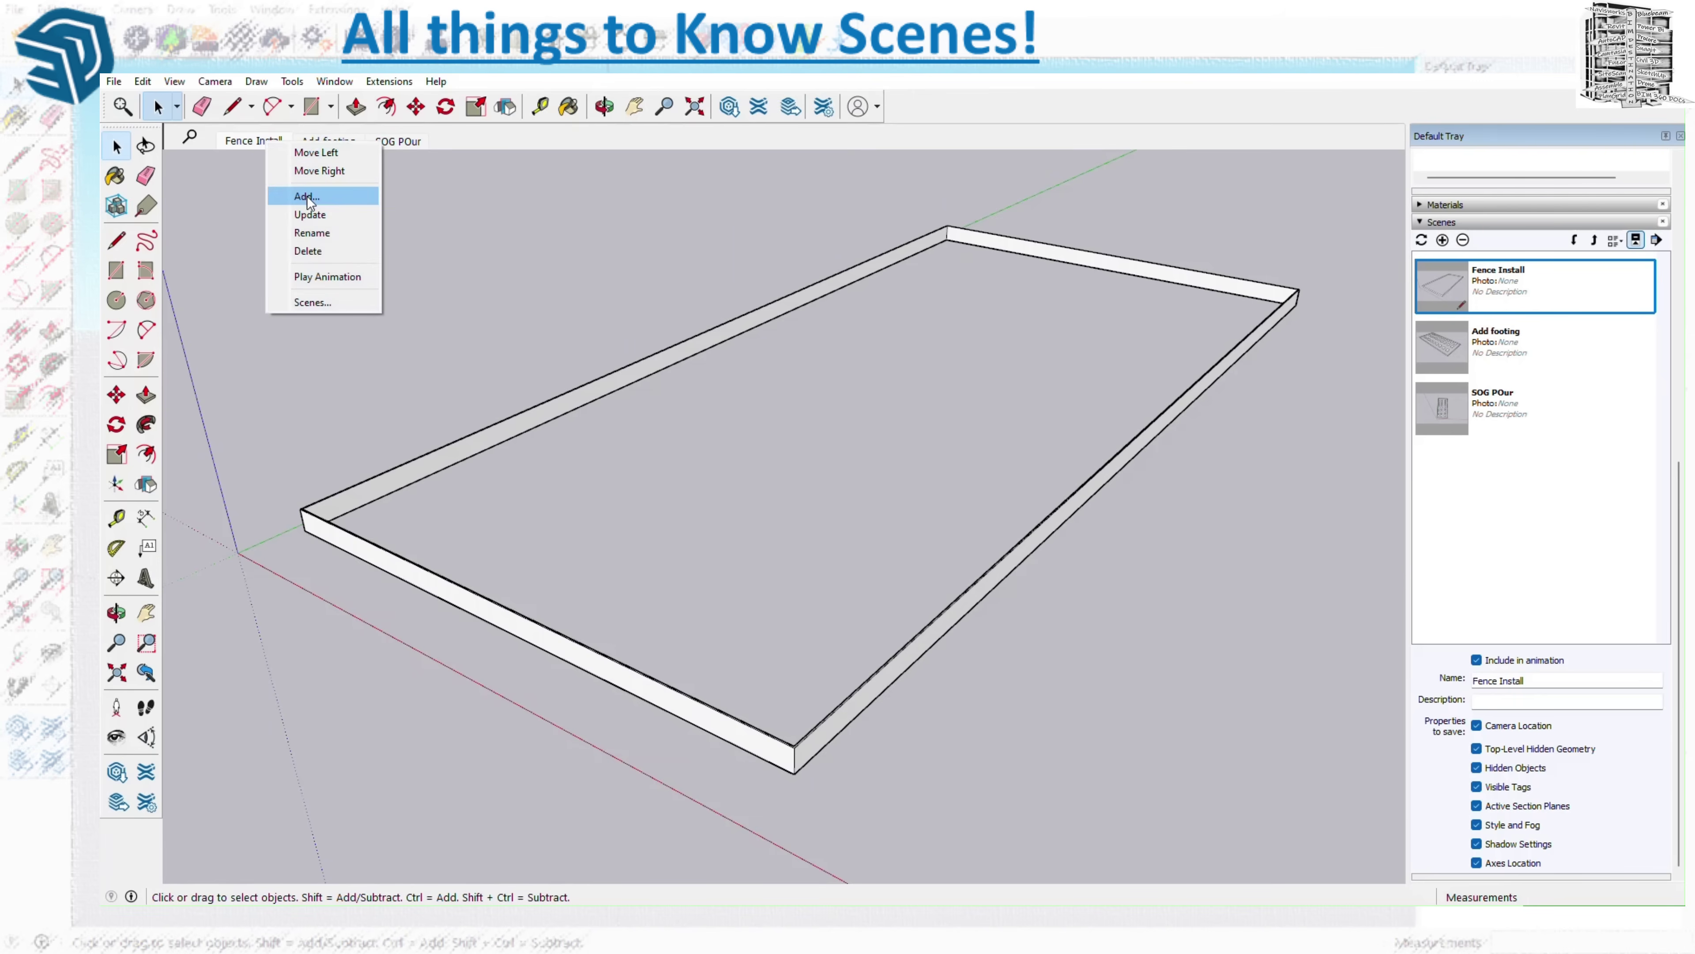
{"action": "key", "text": "Escape"}
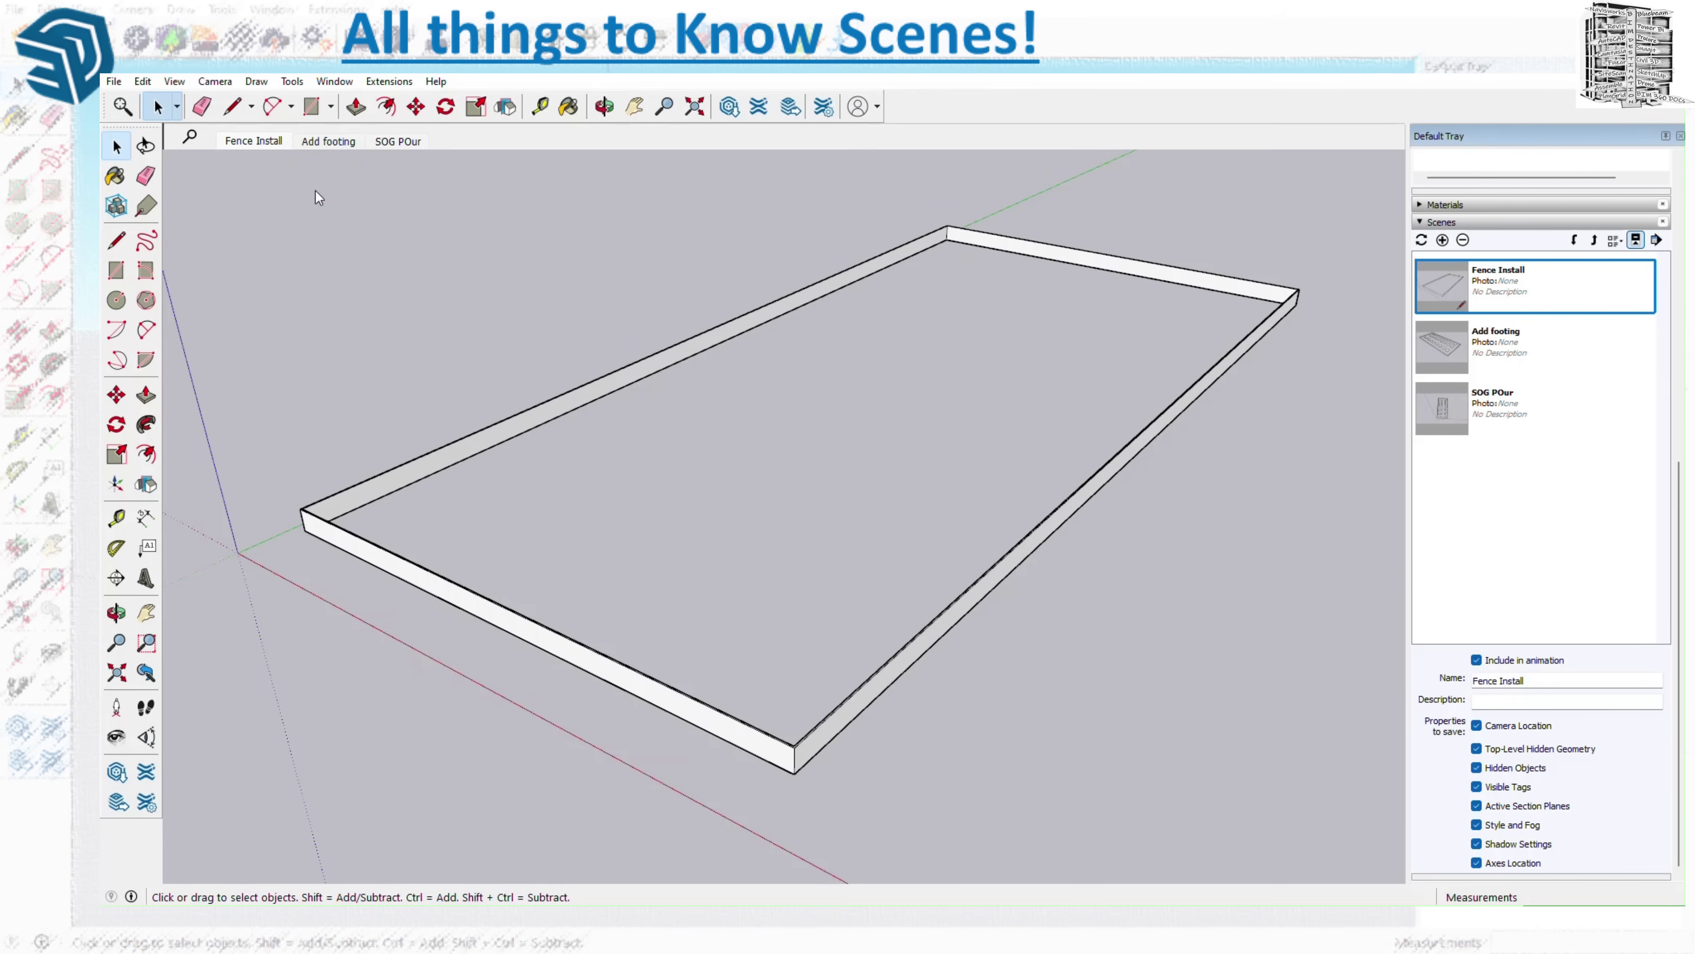
{"action": "left_click", "coordinate": [333, 141]}
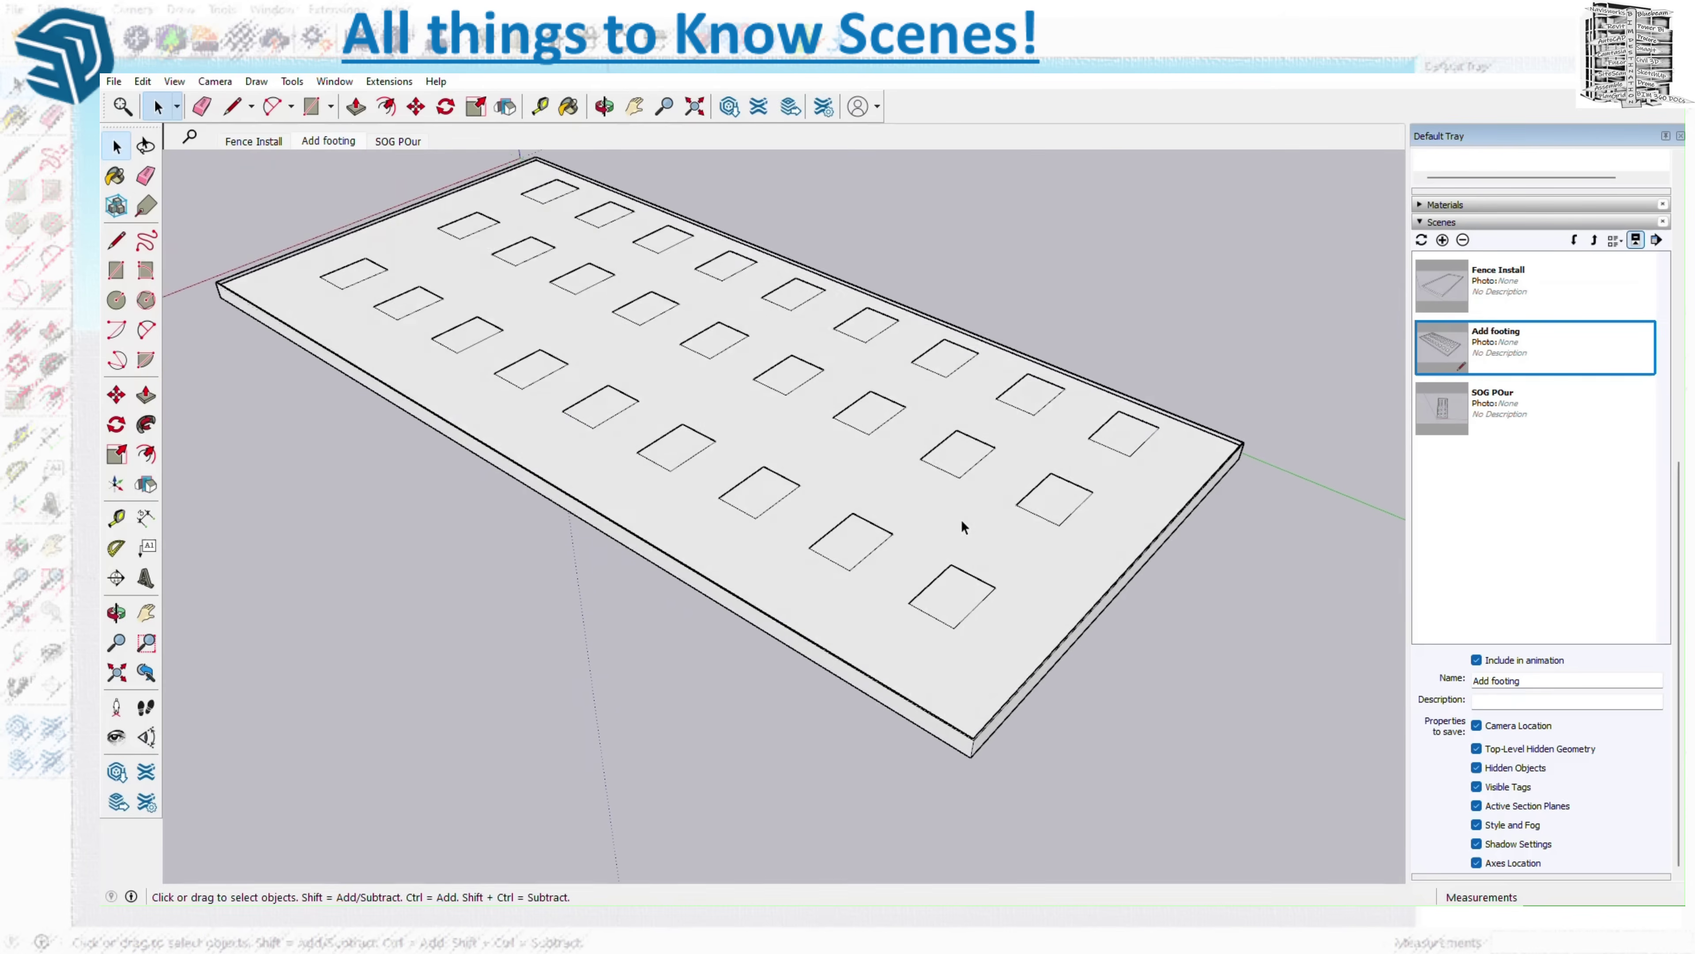
{"action": "left_click_drag", "start_coordinate": [1502, 177], "coordinate": [1502, 422]}
{"action": "scroll", "coordinate": [1457, 231], "scroll_direction": "up", "scroll_amount": 2}
{"action": "left_click", "coordinate": [1433, 225]}
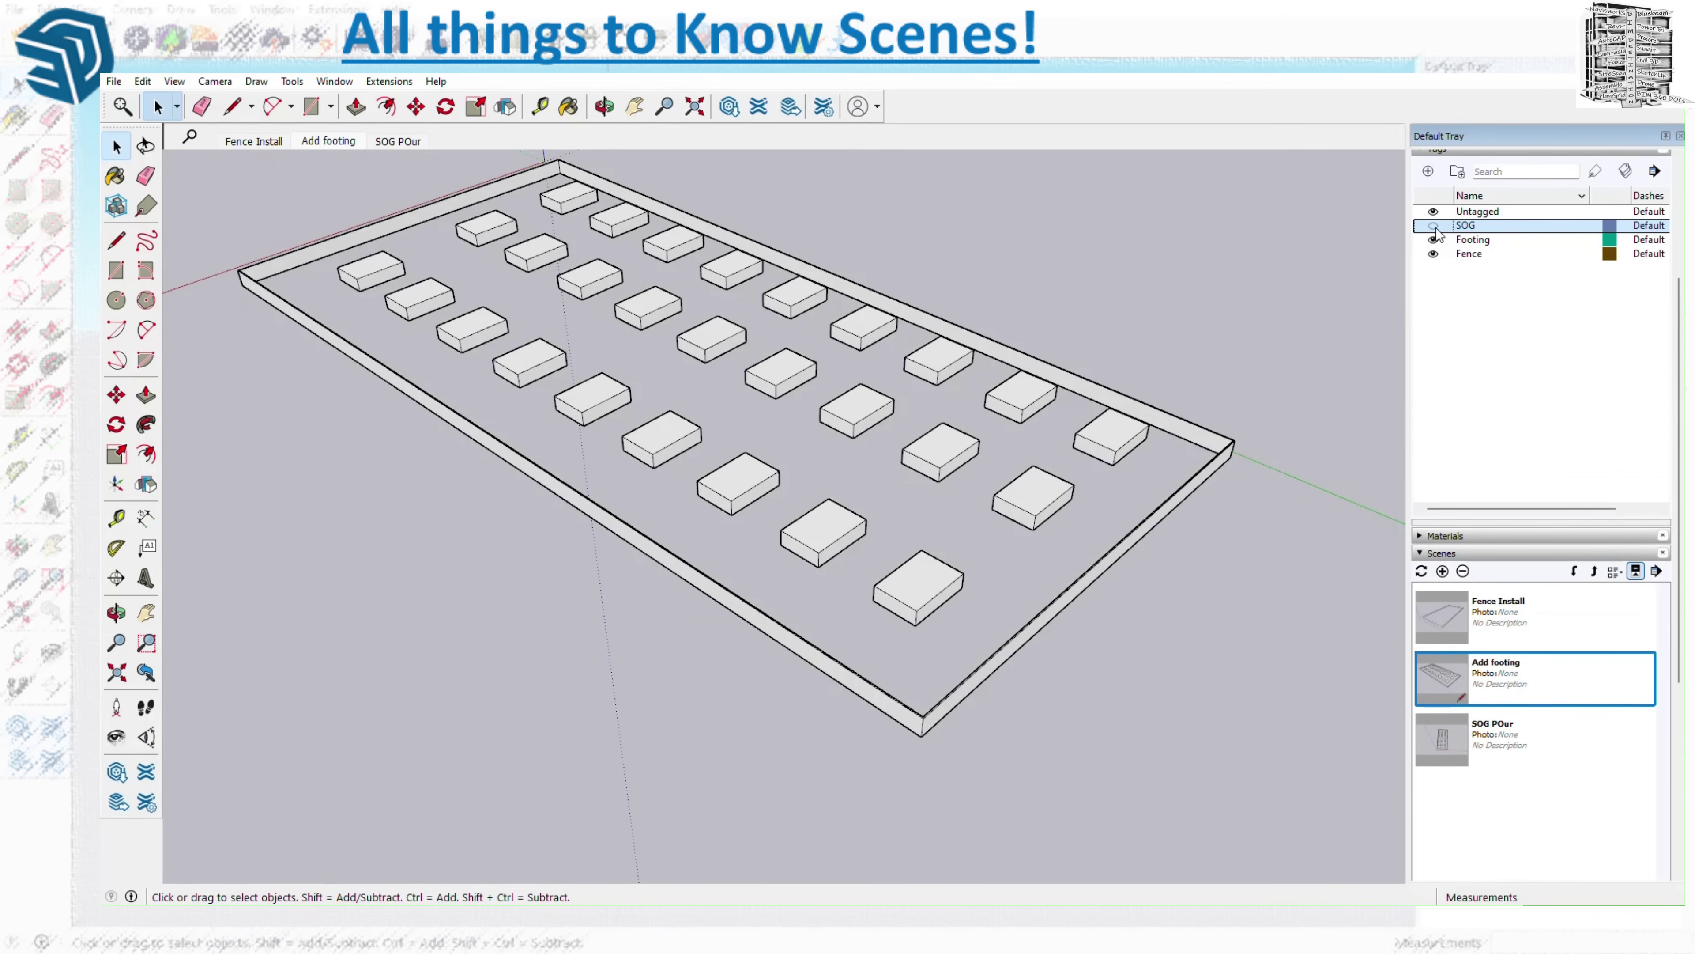
{"action": "right_click", "coordinate": [325, 145]}
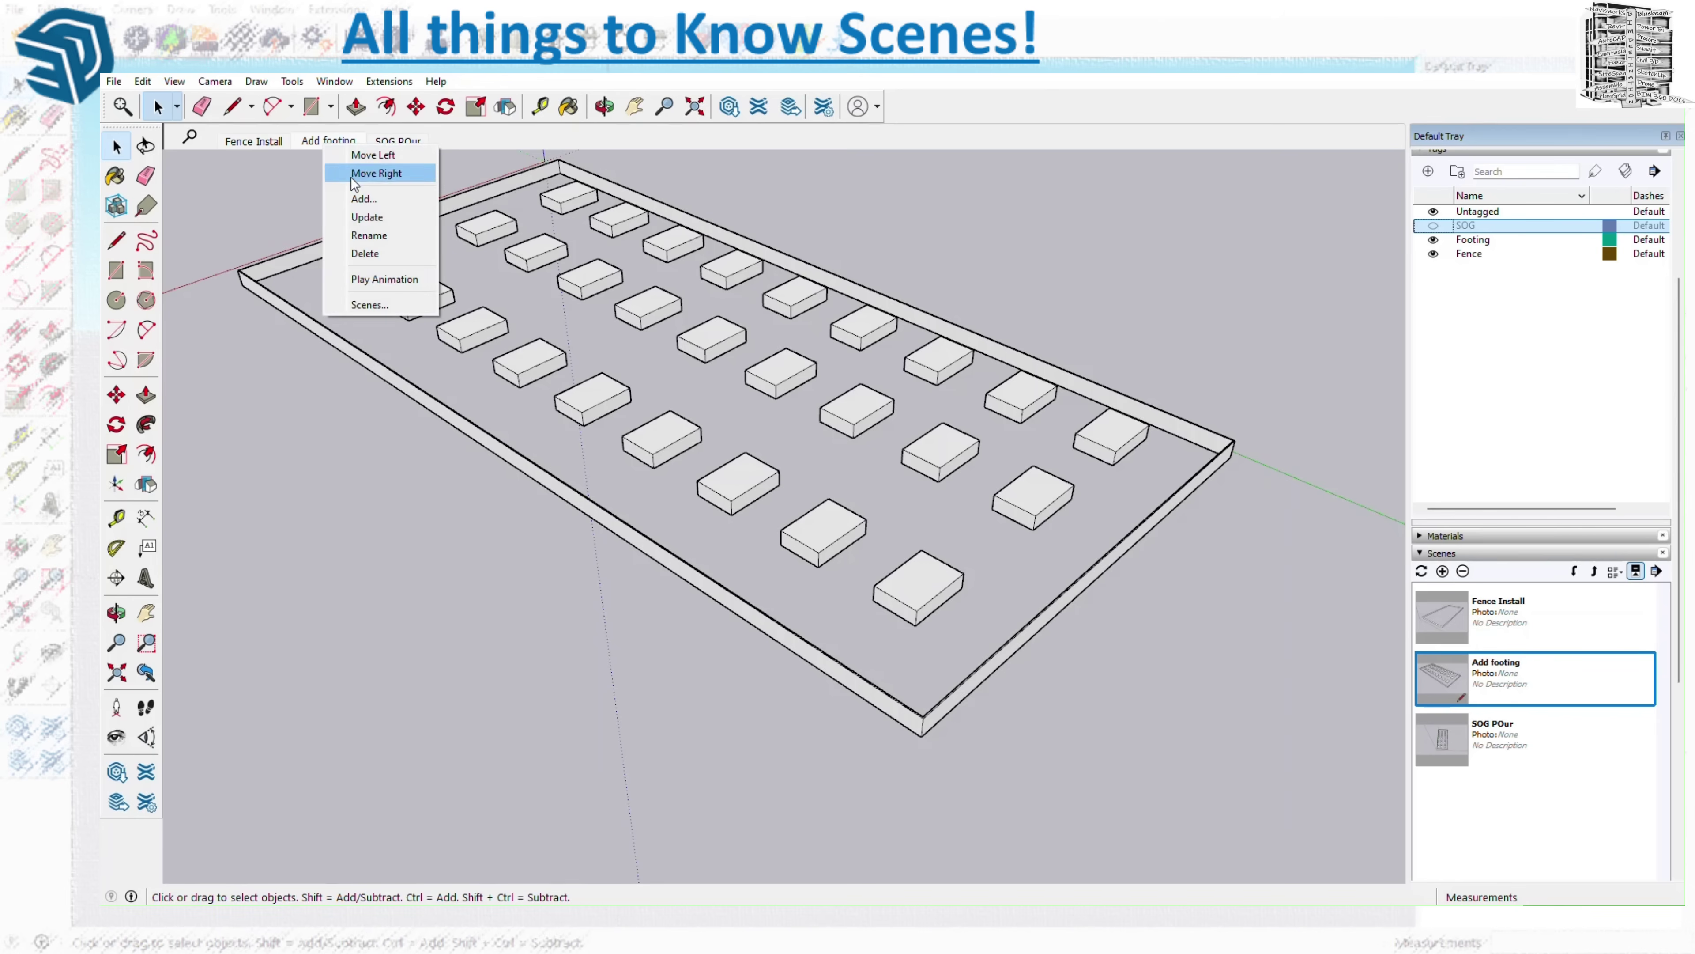
{"action": "left_click", "coordinate": [367, 217]}
- Hide the Footing and Fence tags and show the SOG tag so only the slab appears
{"action": "middle_click_drag", "start_coordinate": [1120, 432], "coordinate": [448, 534]}
{"action": "left_click_drag", "start_coordinate": [448, 534], "coordinate": [341, 446]}
{"action": "key", "text": "space"}
{"action": "middle_click_drag", "start_coordinate": [668, 374], "coordinate": [689, 380]}
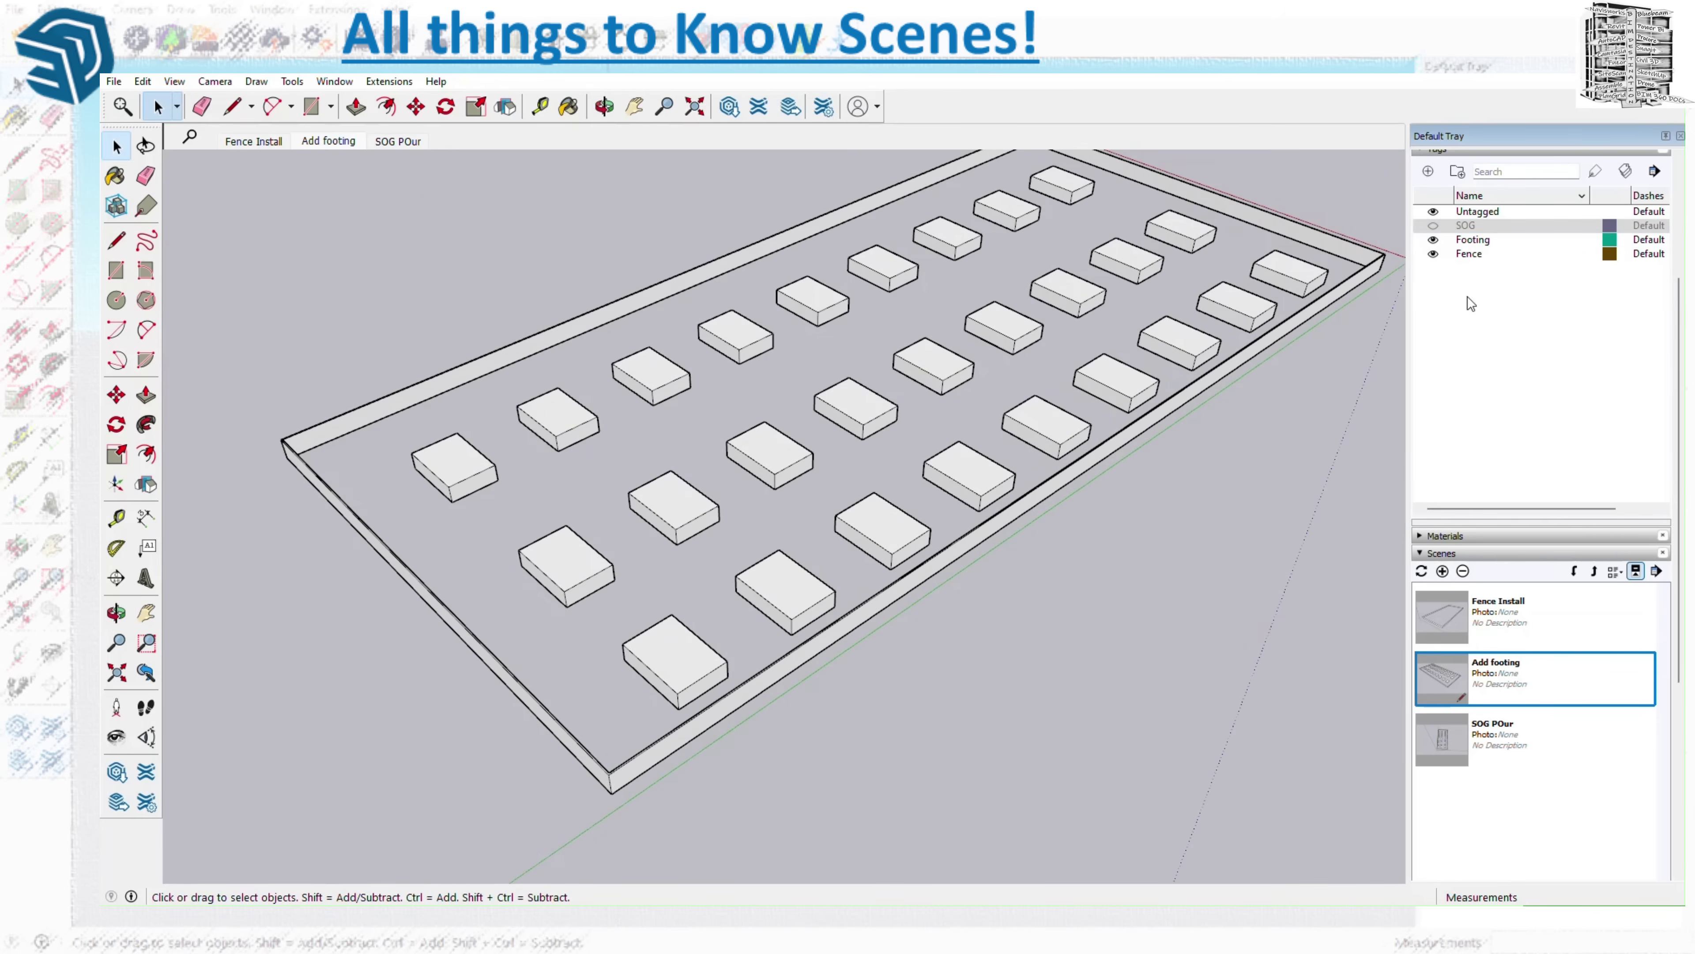
{"action": "left_click", "coordinate": [1433, 240]}
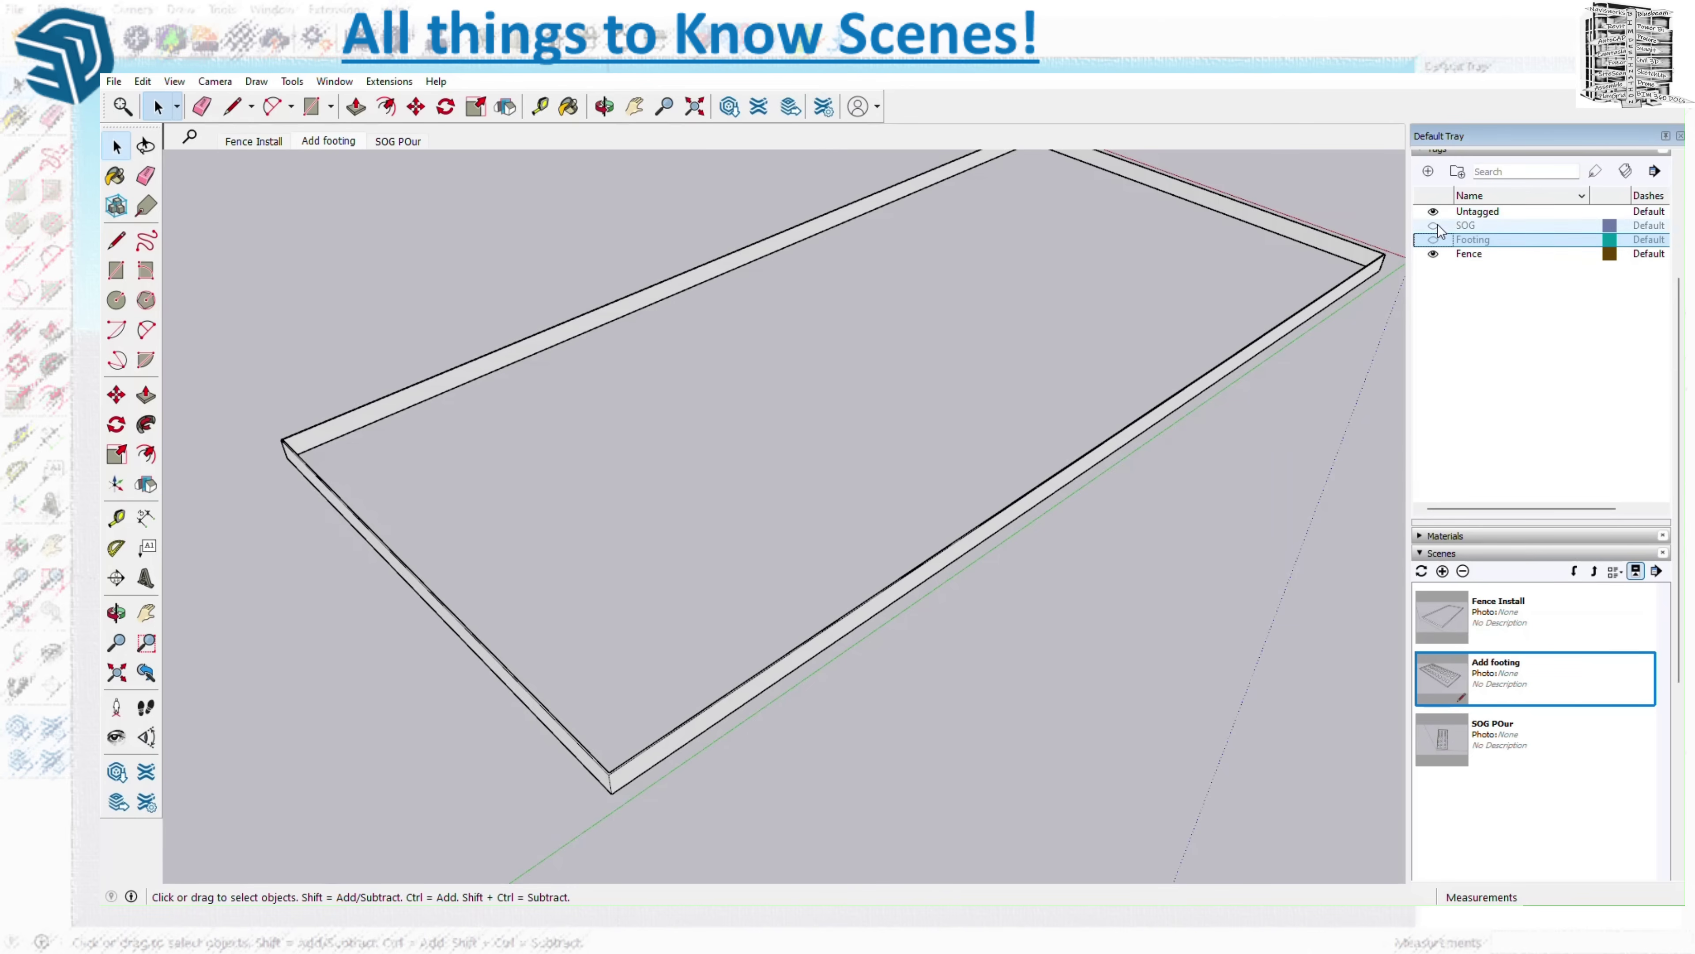
{"action": "left_click", "coordinate": [1433, 253]}
{"action": "left_click", "coordinate": [1433, 225]}
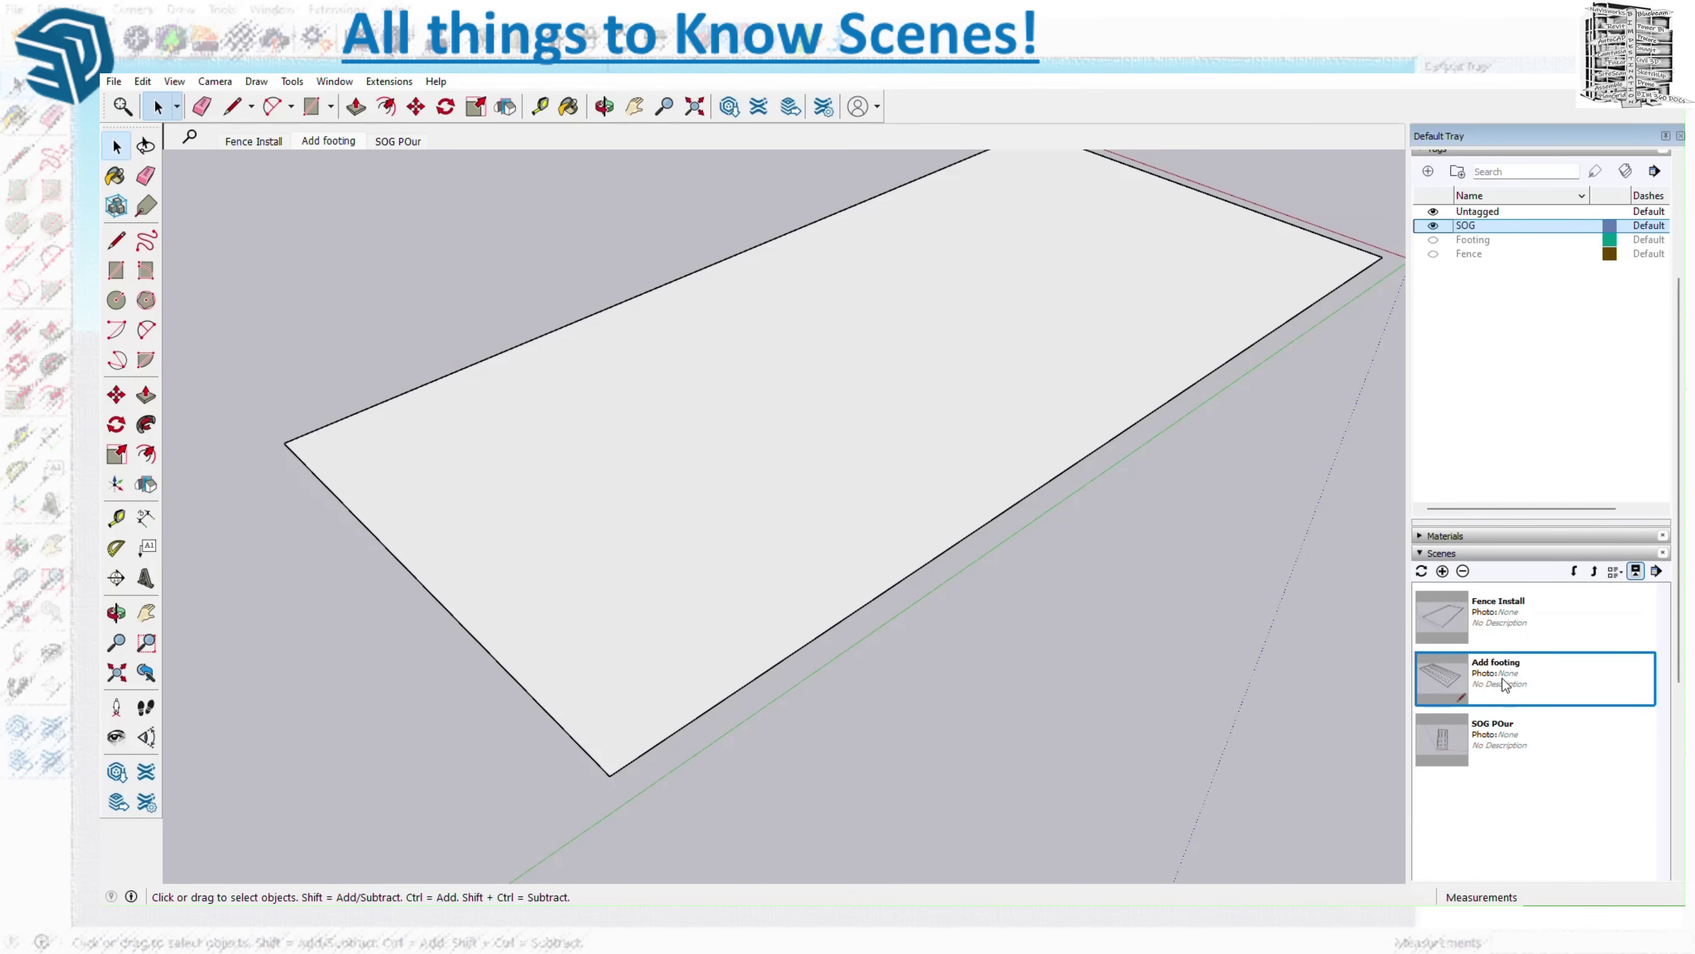
{"action": "right_click", "coordinate": [403, 143]}
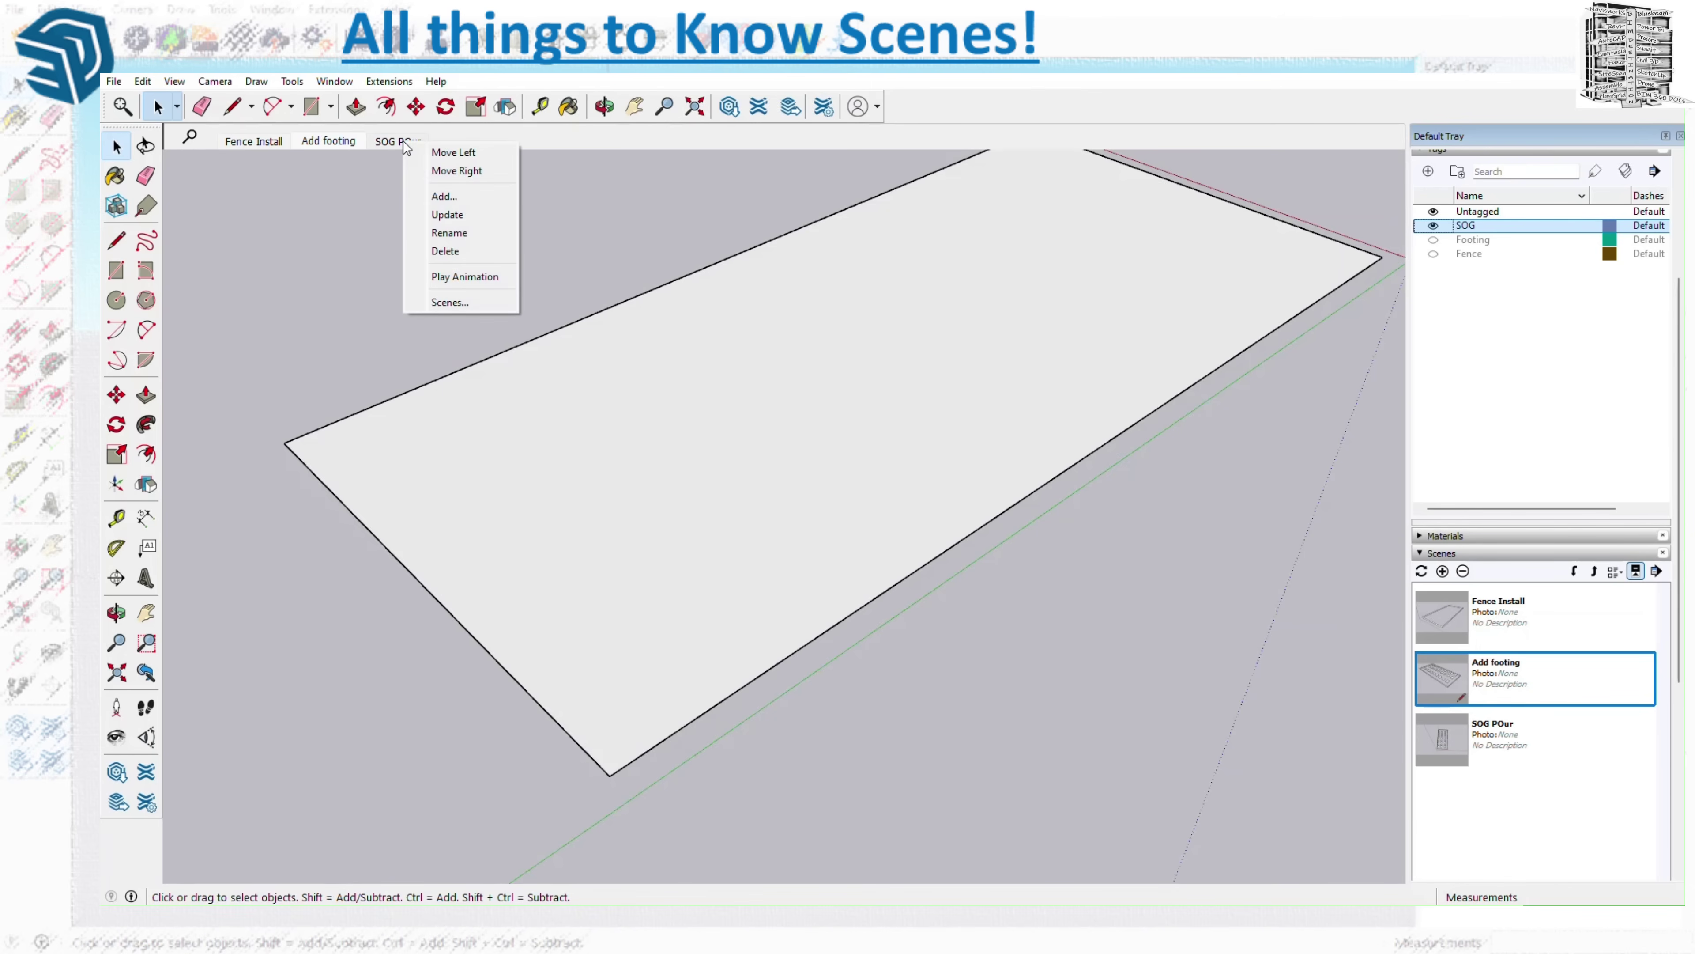
- Update SOG POur with the slab-only view, then test reordering Add footing and restore its position
{"action": "left_click", "coordinate": [447, 215]}
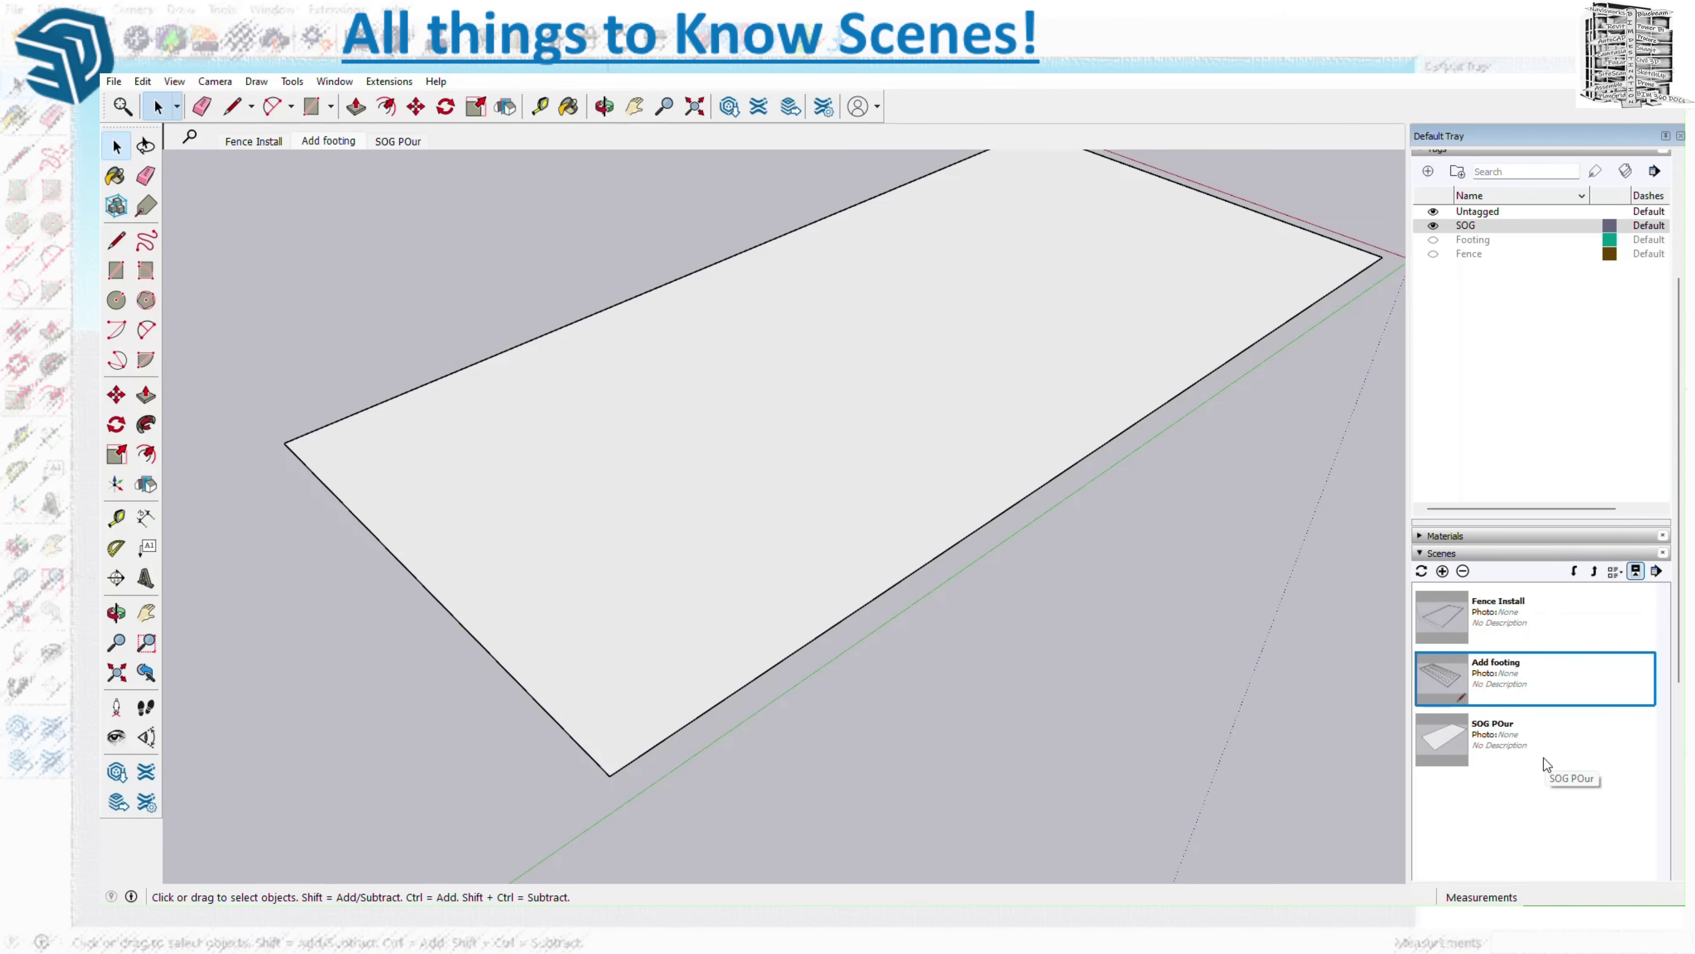
{"action": "left_click", "coordinate": [1572, 572]}
{"action": "left_click", "coordinate": [1593, 572]}
{"action": "left_click", "coordinate": [1574, 571]}
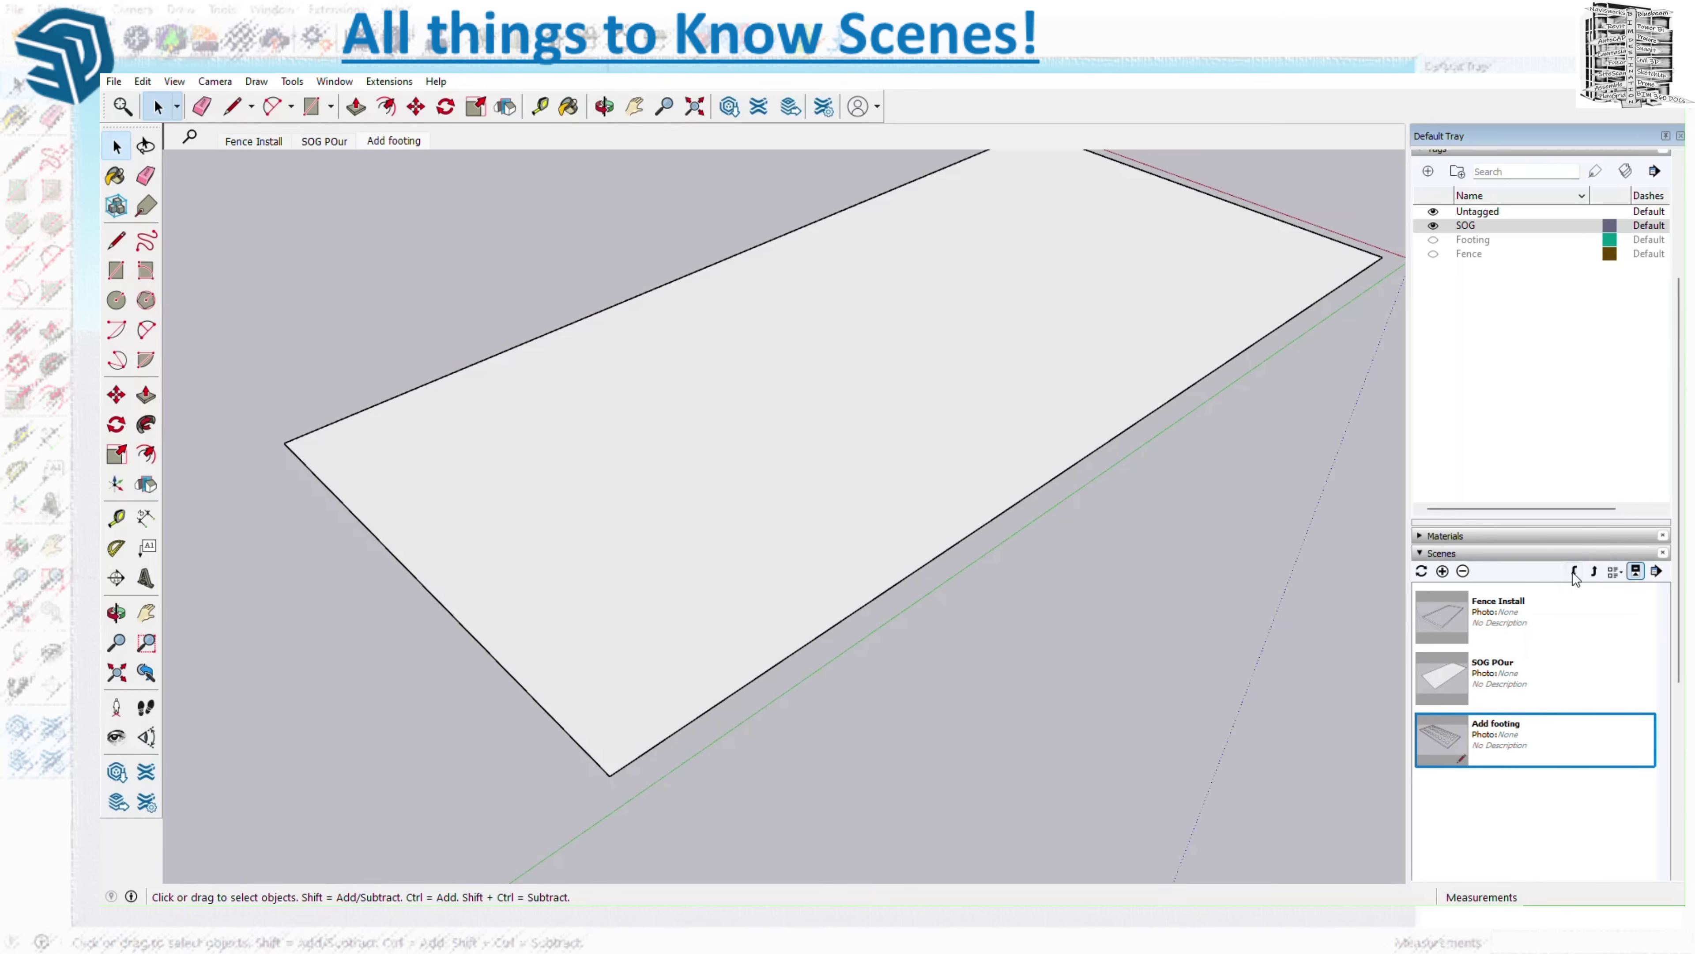
{"action": "left_click", "coordinate": [1593, 572]}
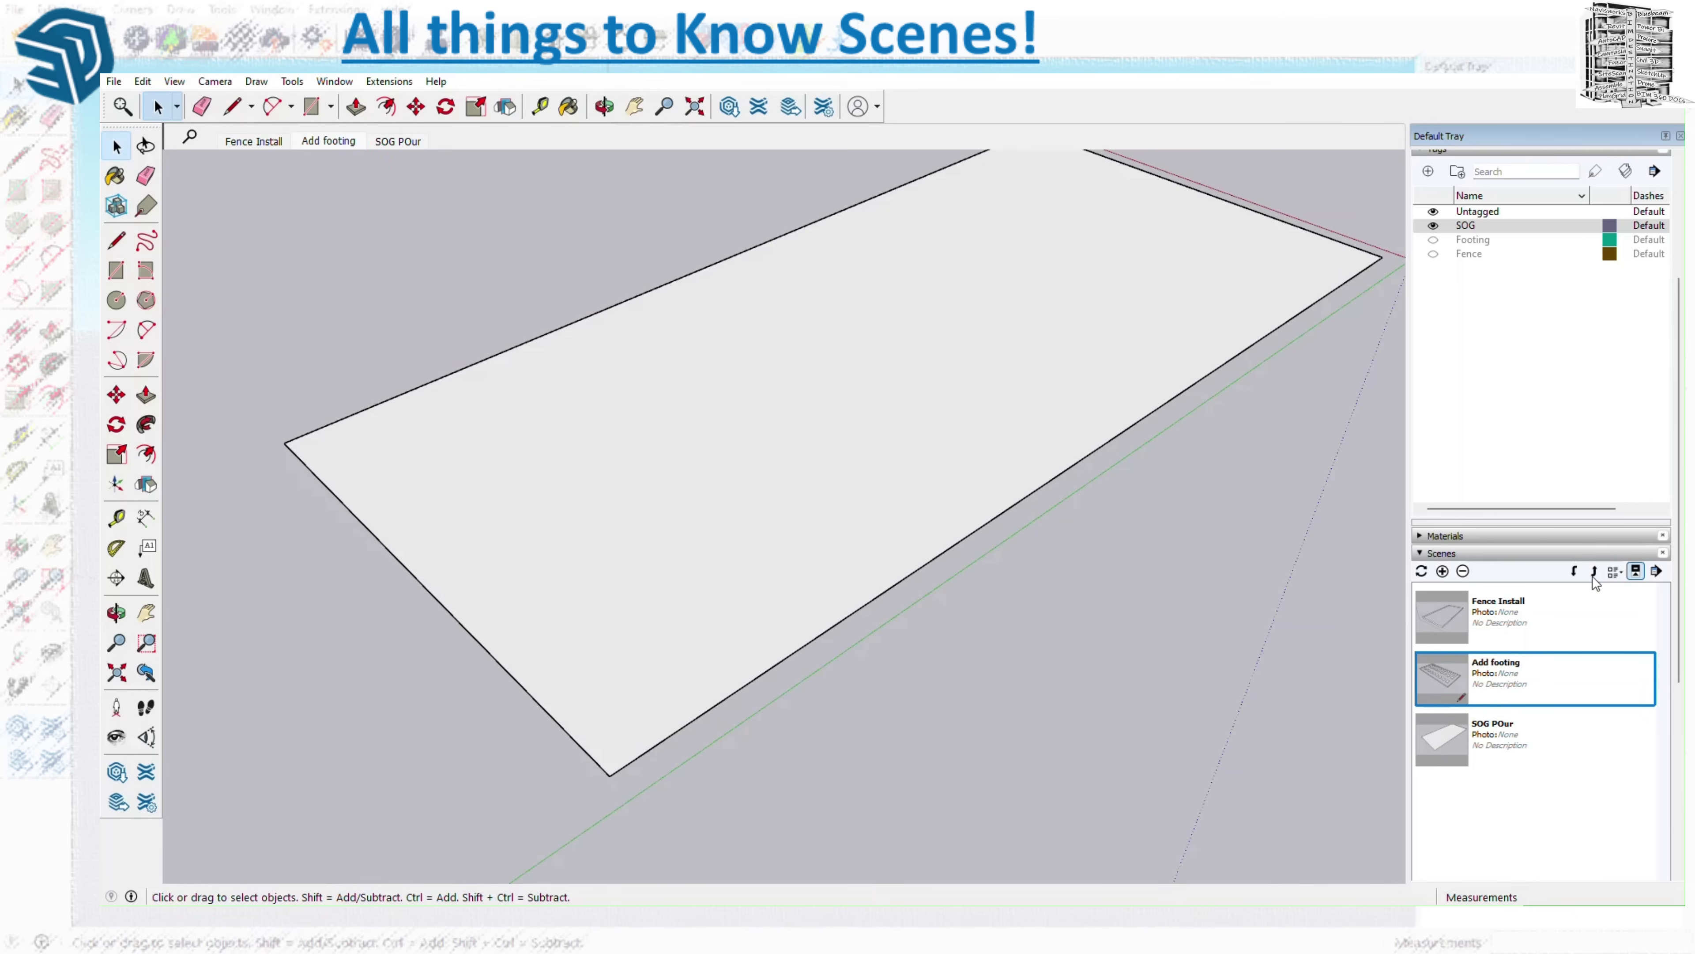
- Switch the Scenes panel to plain list view, then back to thumbnails with details
{"action": "left_click", "coordinate": [1615, 573]}
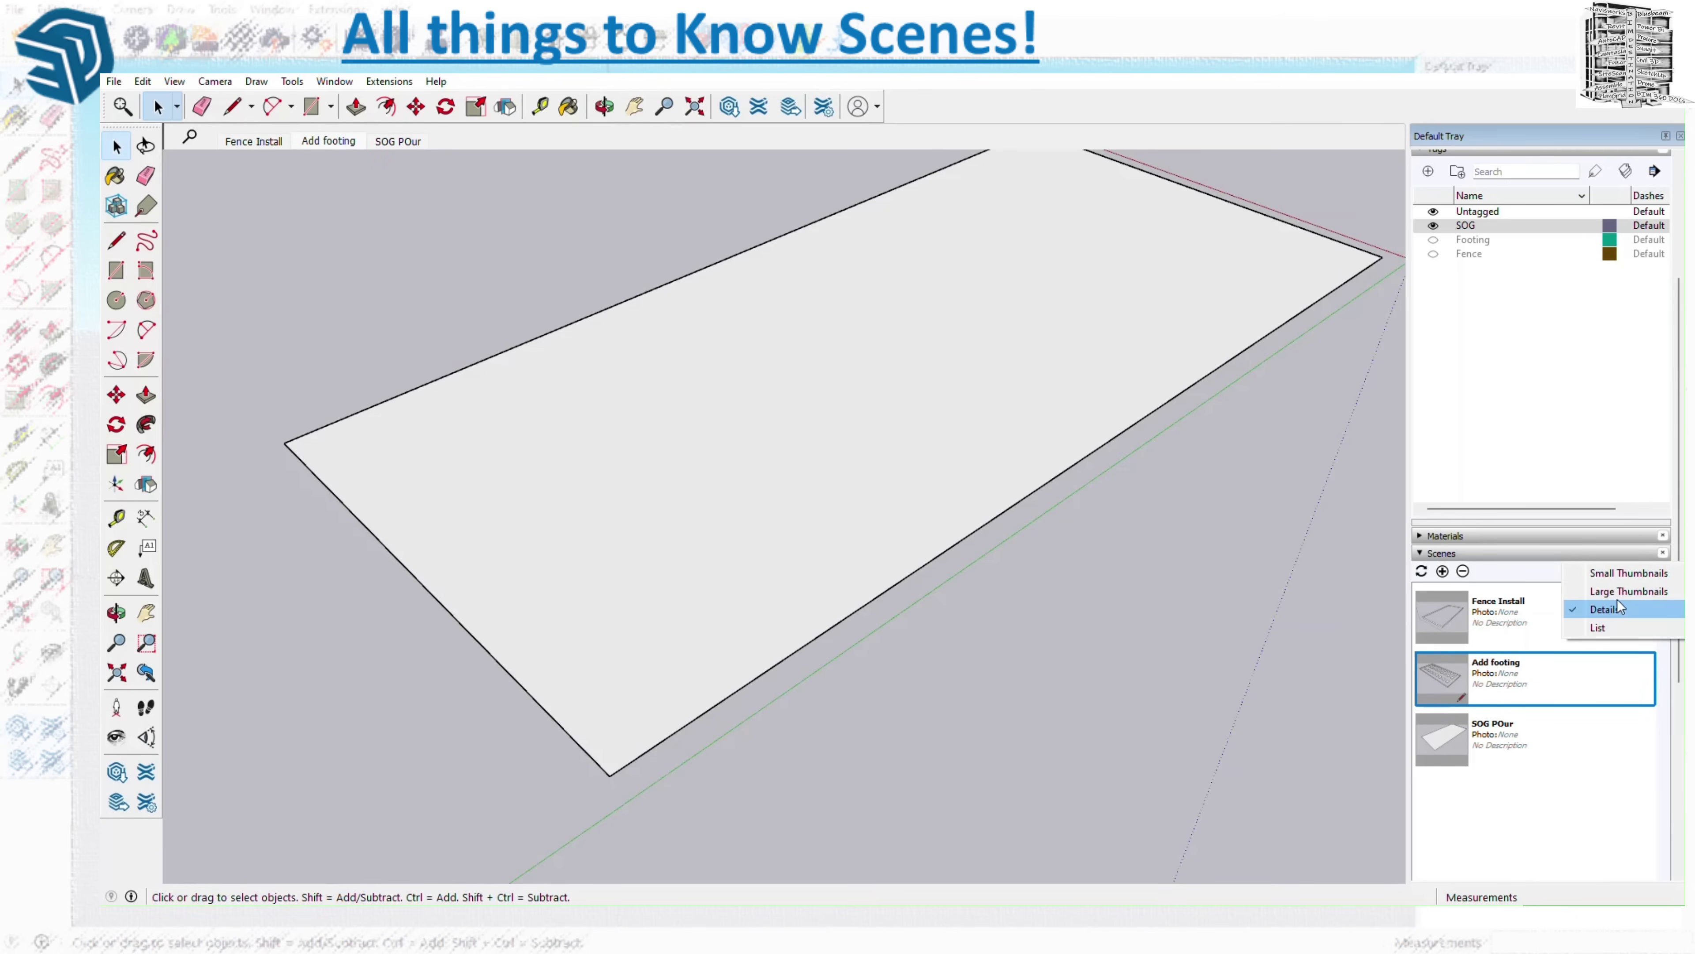
{"action": "left_click", "coordinate": [1605, 628]}
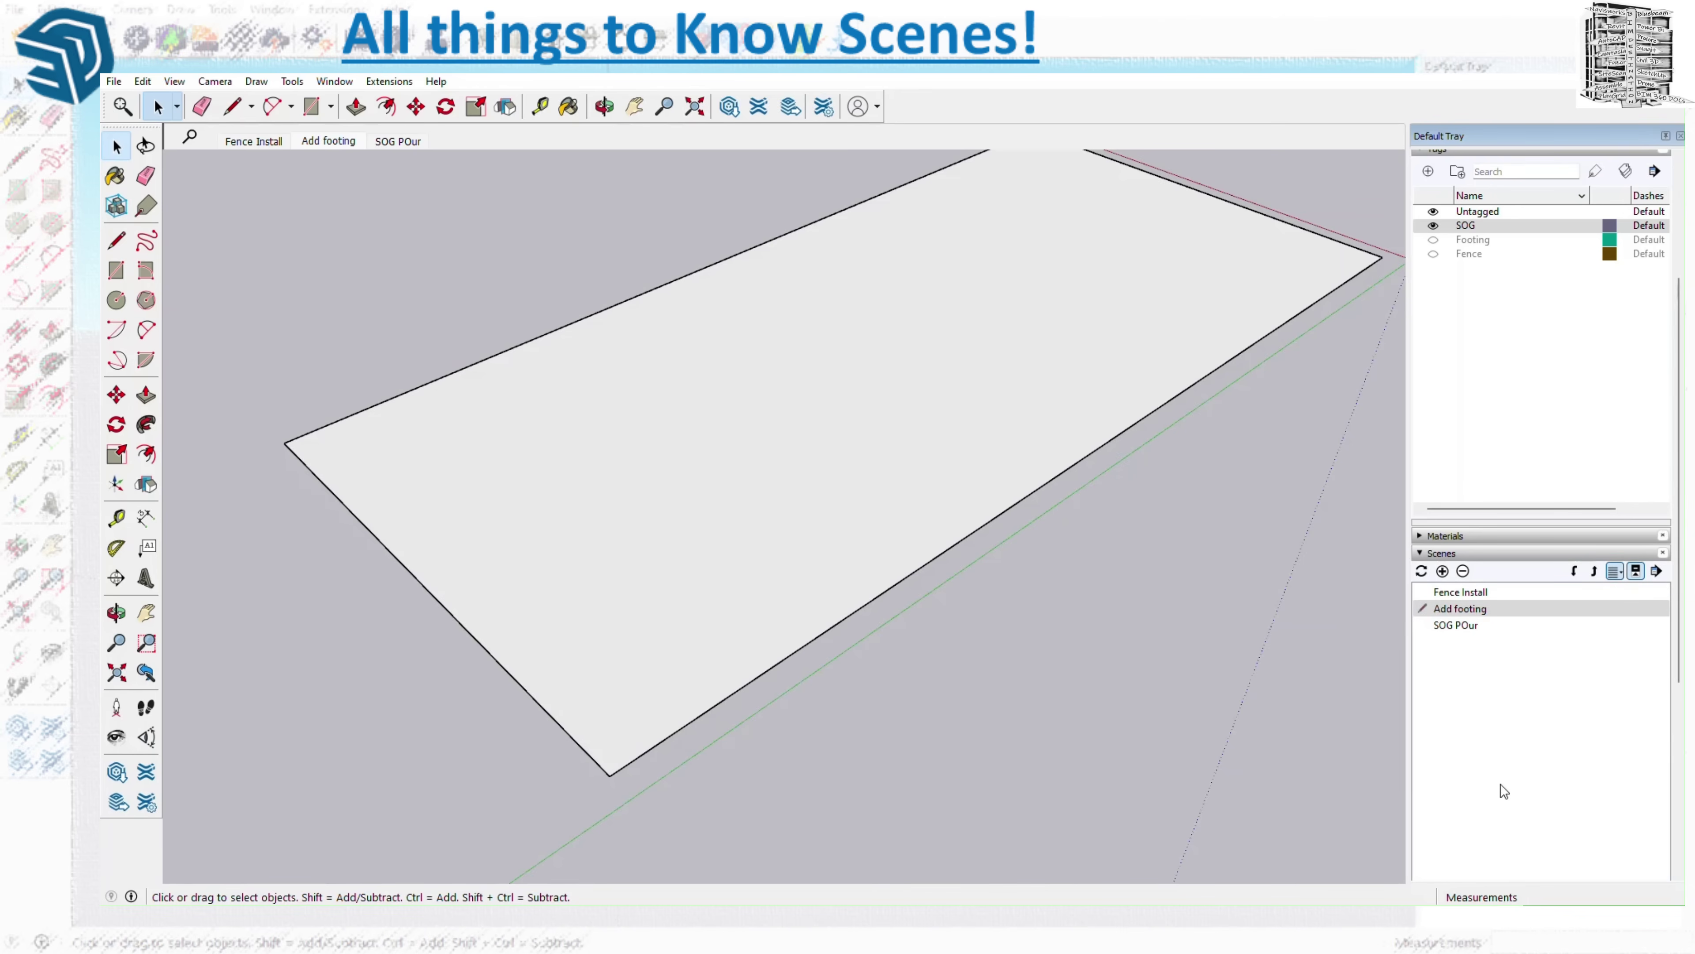
{"action": "left_click", "coordinate": [1618, 572]}
{"action": "left_click", "coordinate": [1616, 607]}
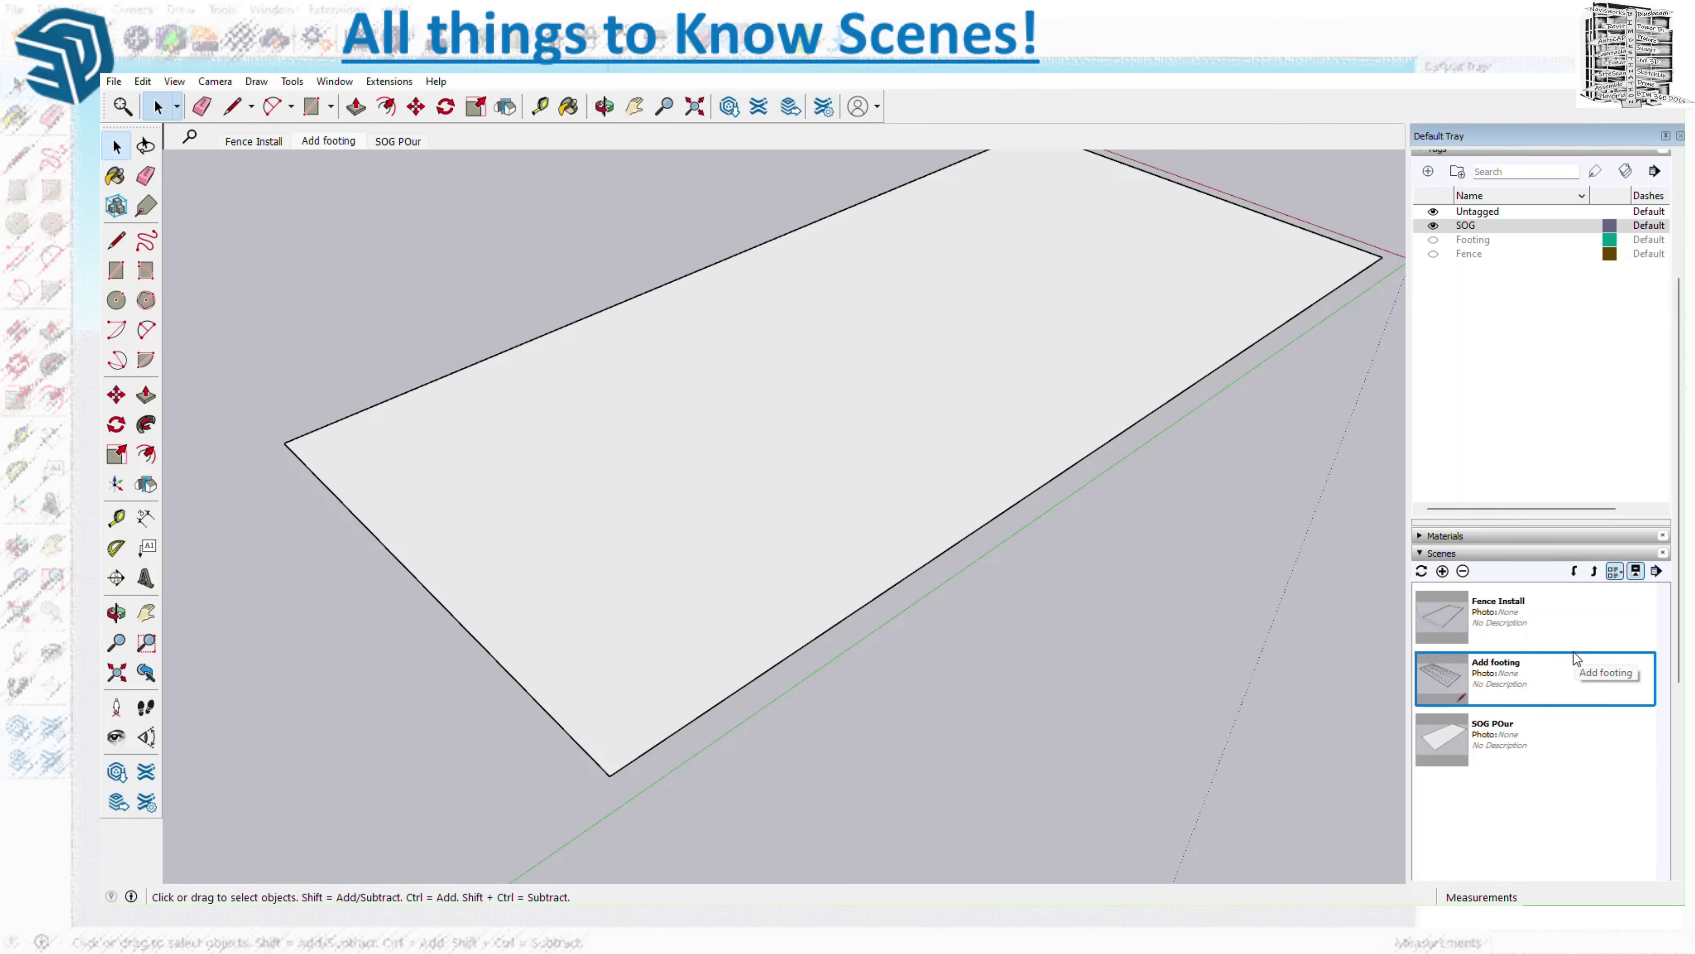
{"action": "left_click", "coordinate": [1658, 573]}
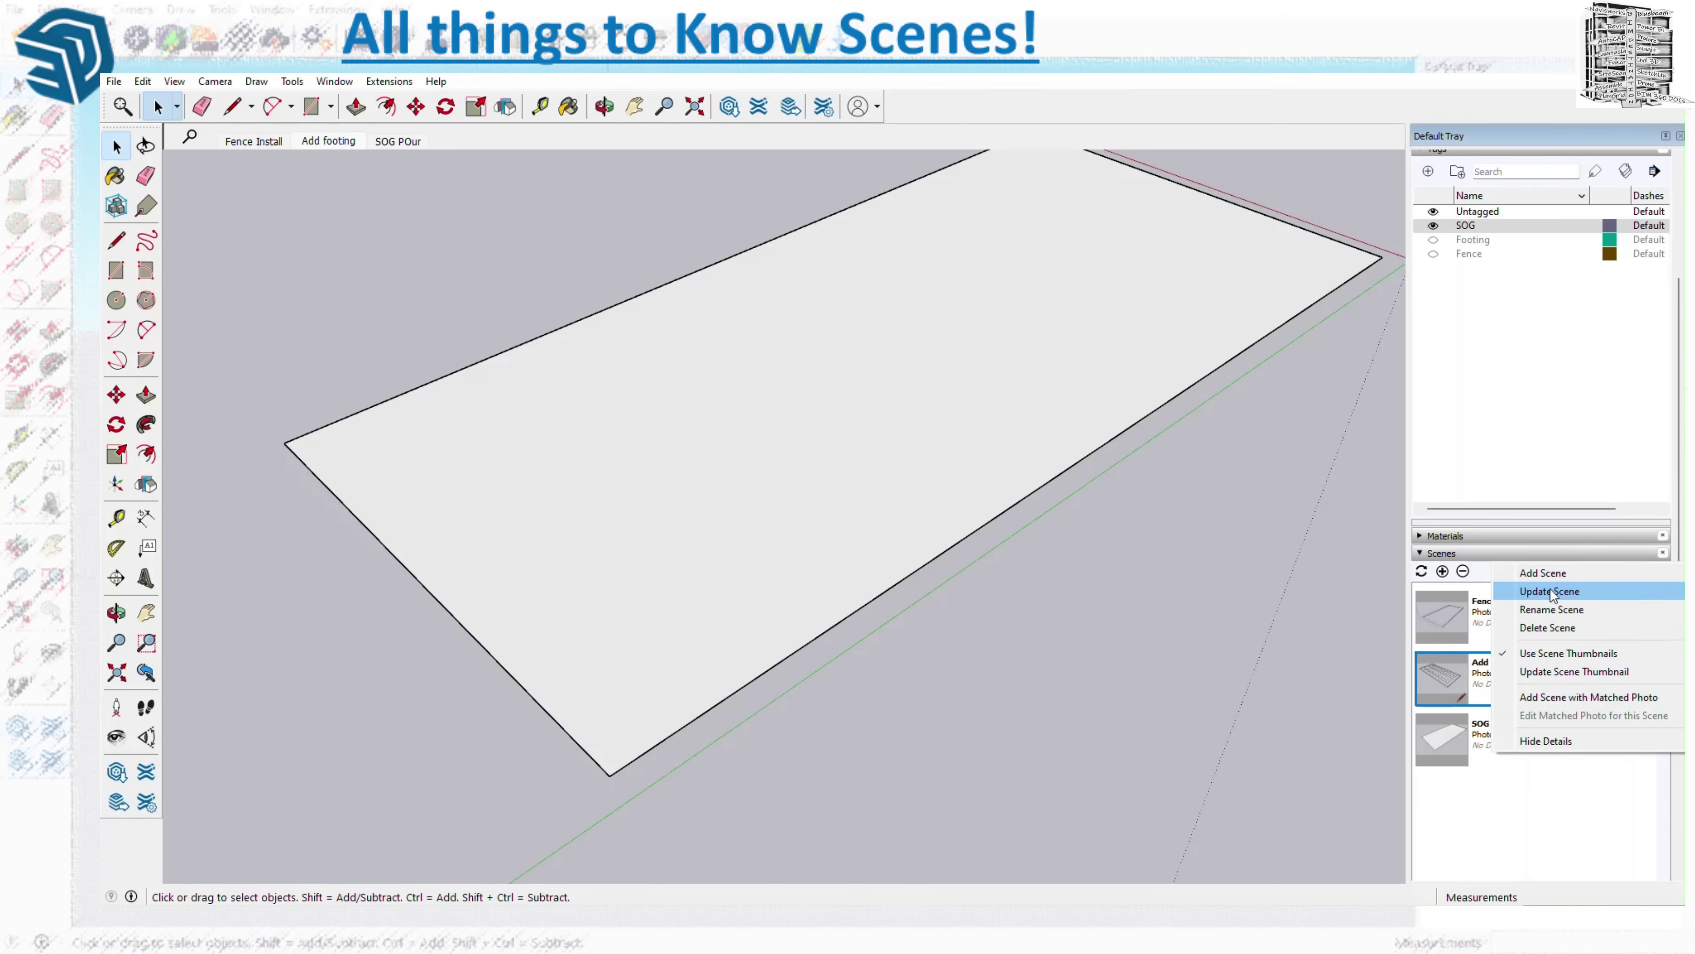
- Step through Fence Install and Add footing, ending on the SOG POur scene
{"action": "left_click", "coordinate": [1552, 766]}
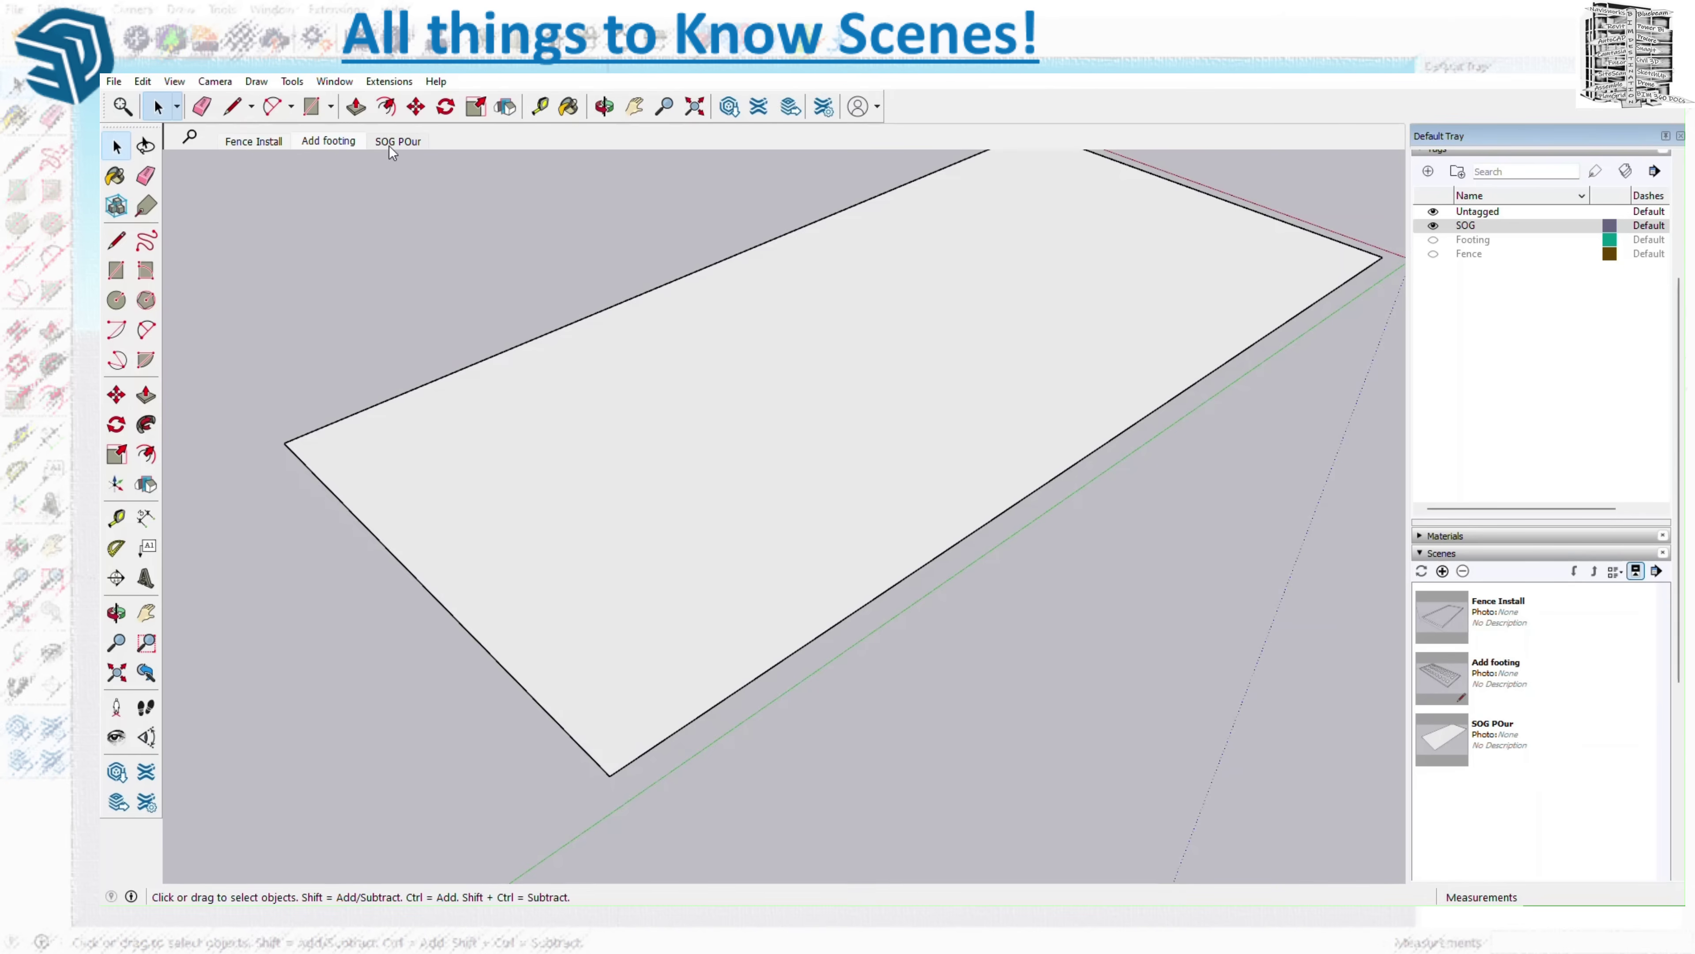
{"action": "left_click", "coordinate": [267, 143]}
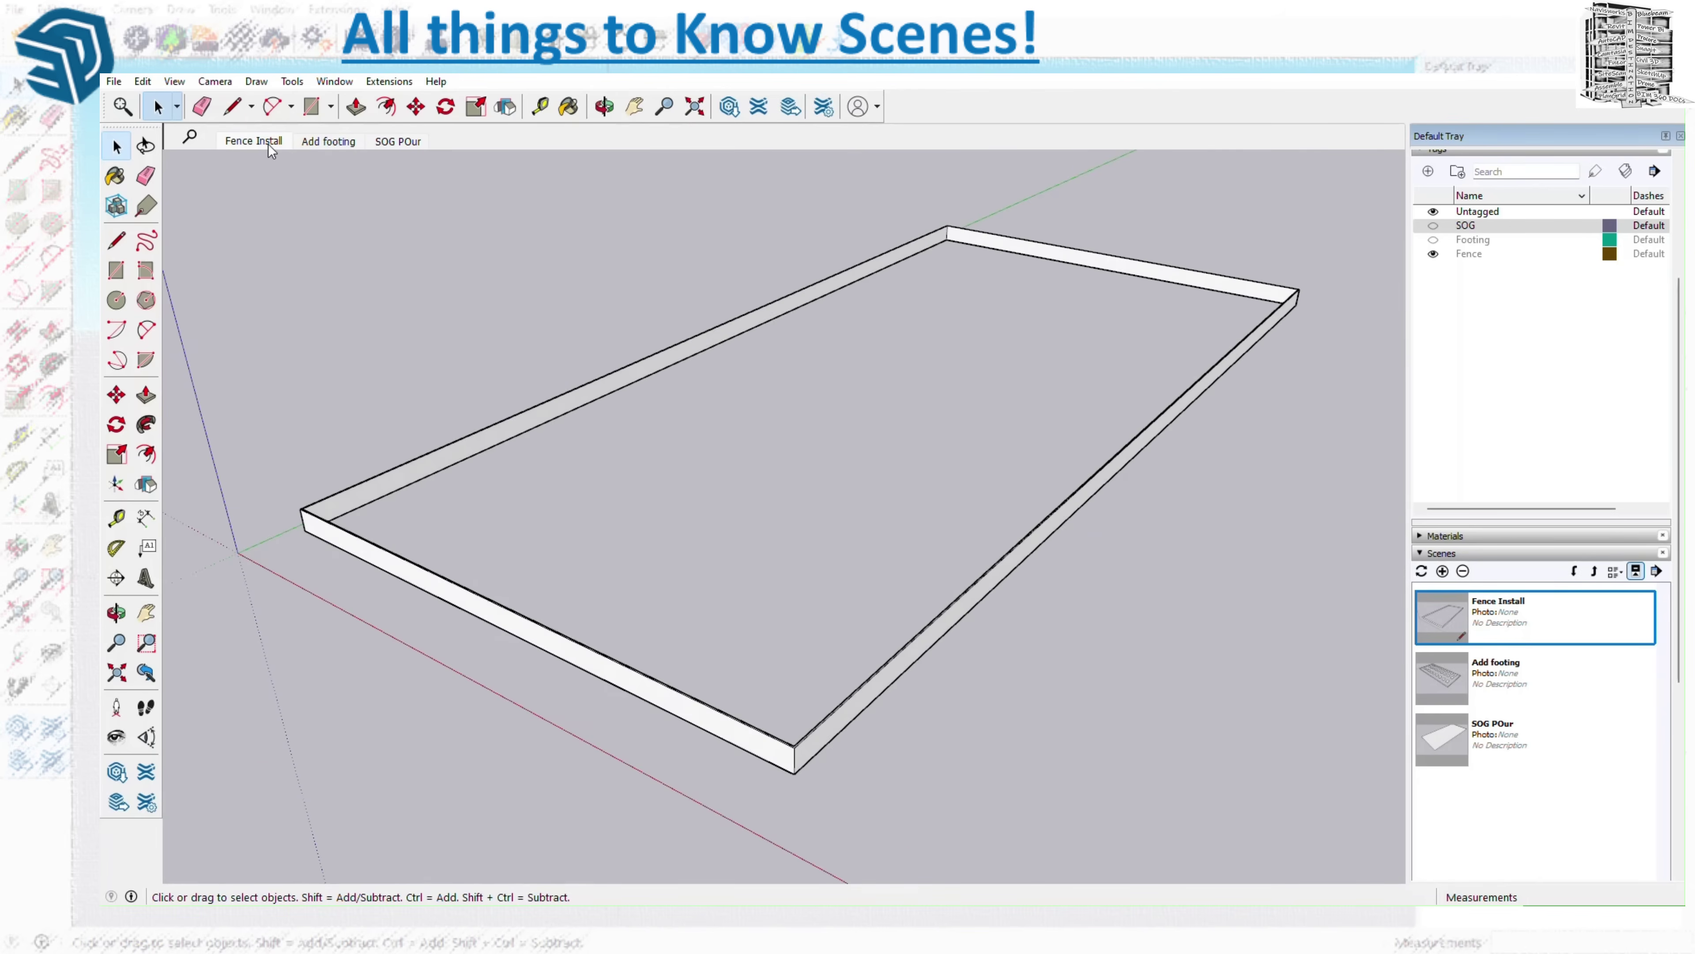
{"action": "left_click", "coordinate": [318, 141]}
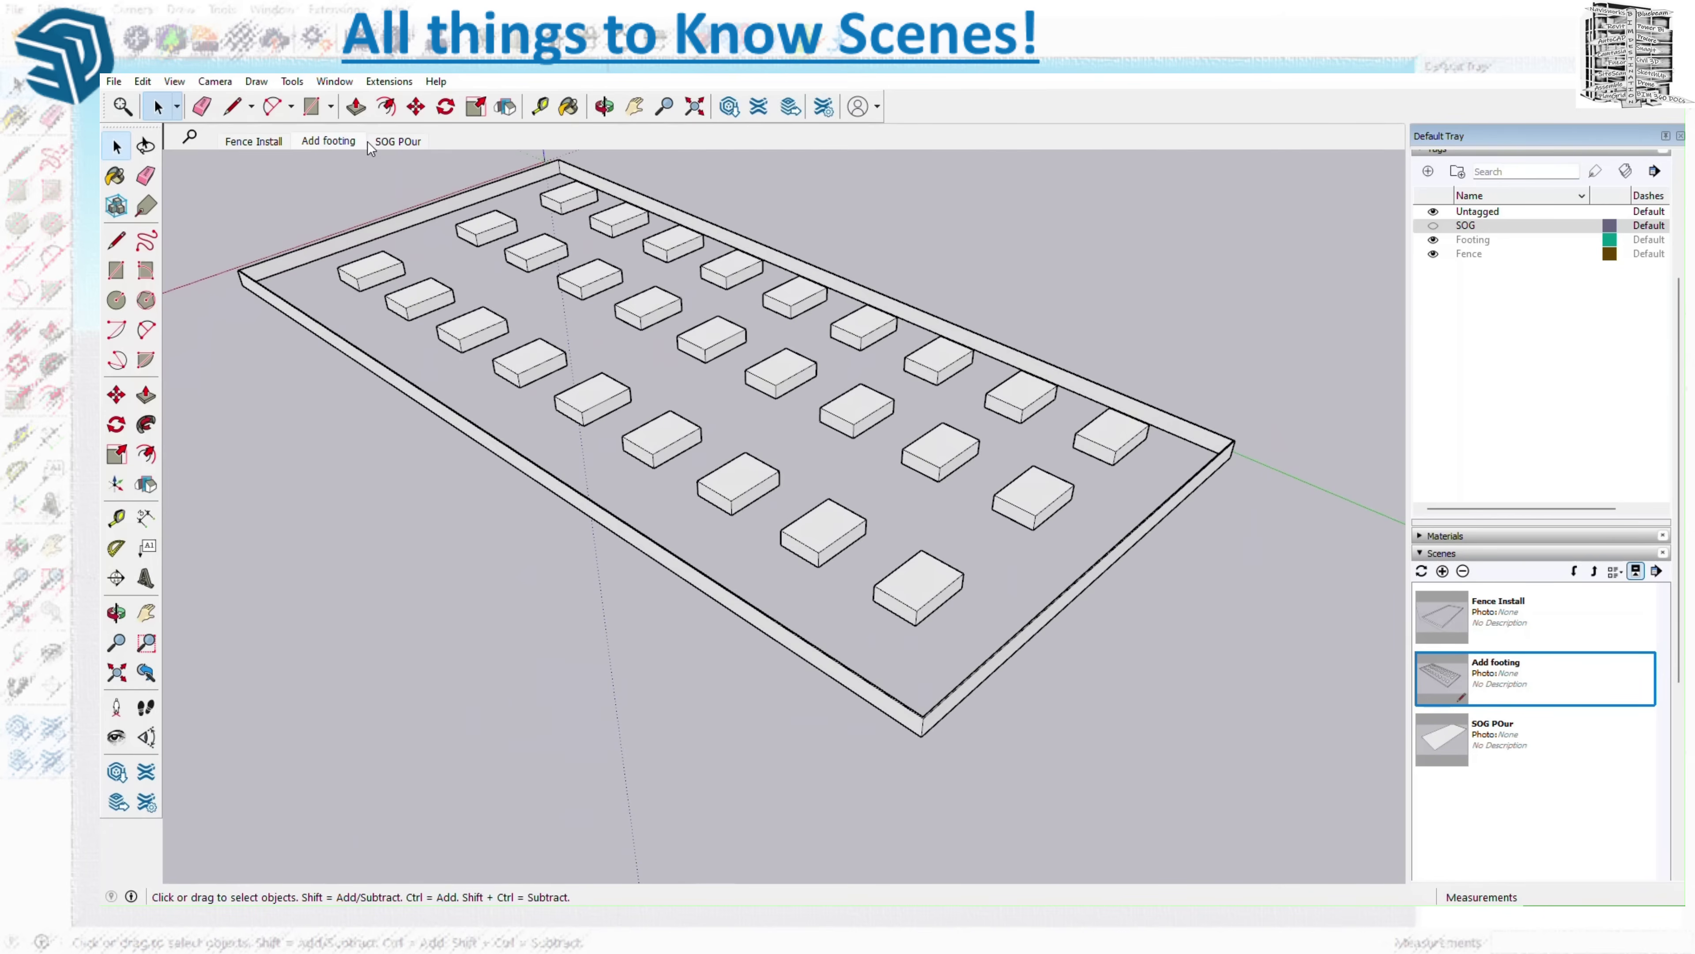
{"action": "left_click", "coordinate": [382, 141]}
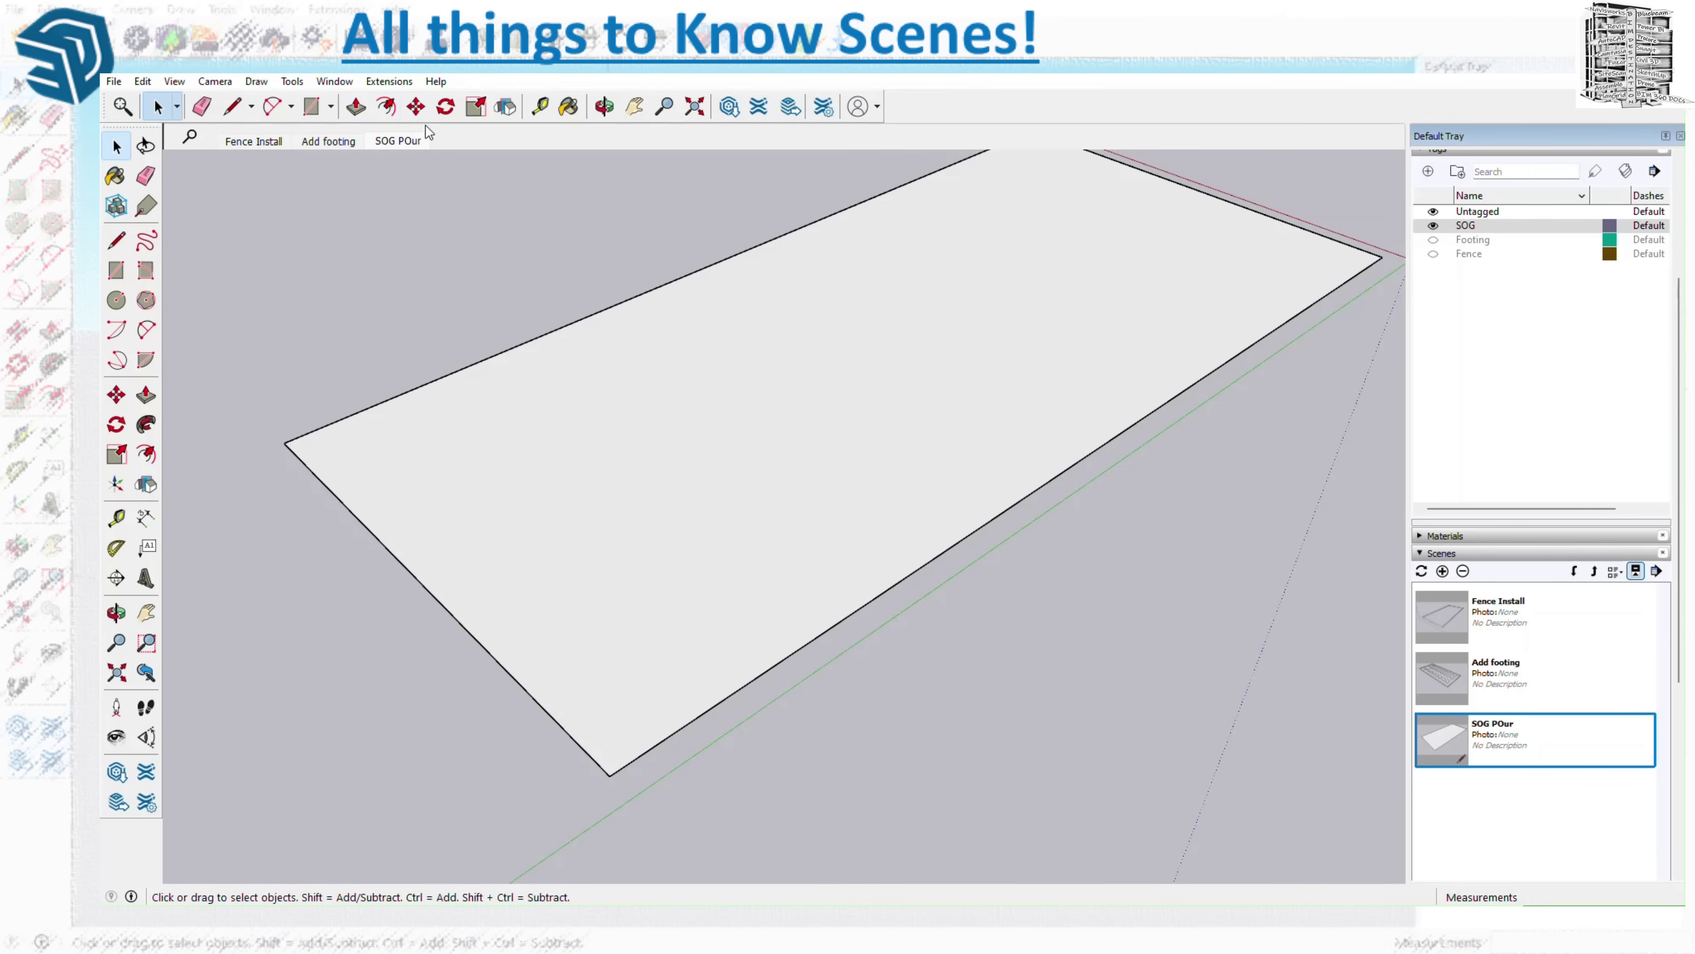
- Draw a rectangle on the slab, push/pull it into a box, and make it a group
{"action": "left_click", "coordinate": [312, 106]}
{"action": "left_click", "coordinate": [606, 409]}
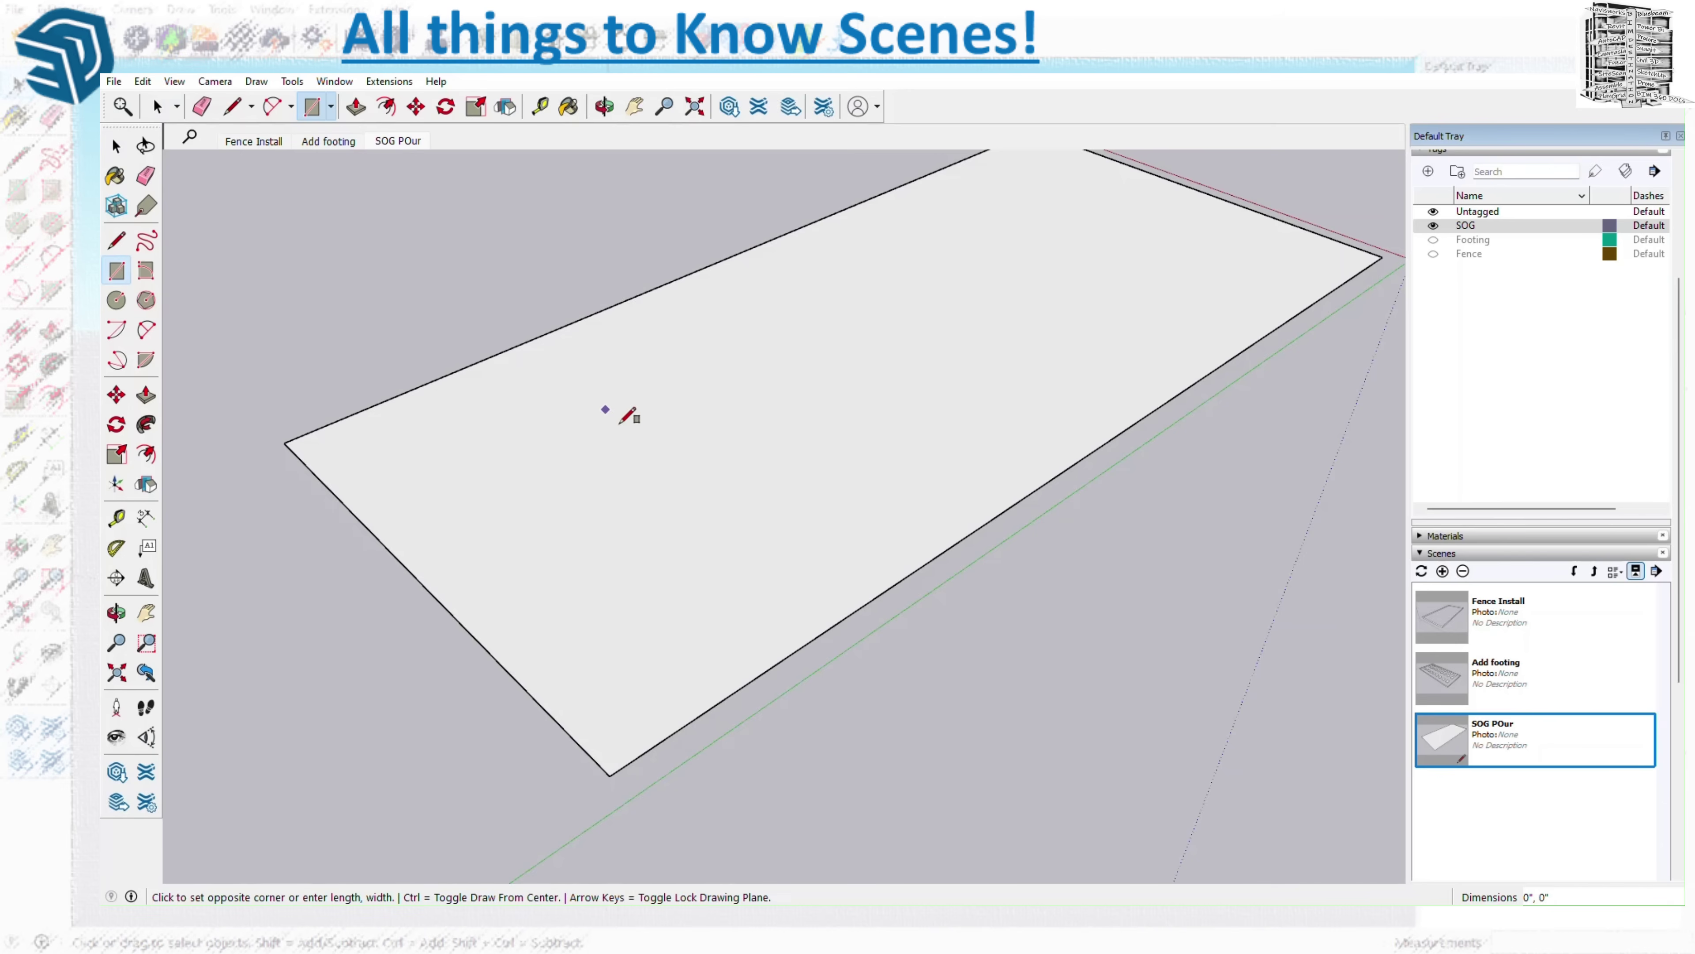
{"action": "left_click", "coordinate": [817, 422]}
{"action": "left_click", "coordinate": [357, 107]}
{"action": "left_click", "coordinate": [703, 398]}
{"action": "left_click", "coordinate": [701, 324]}
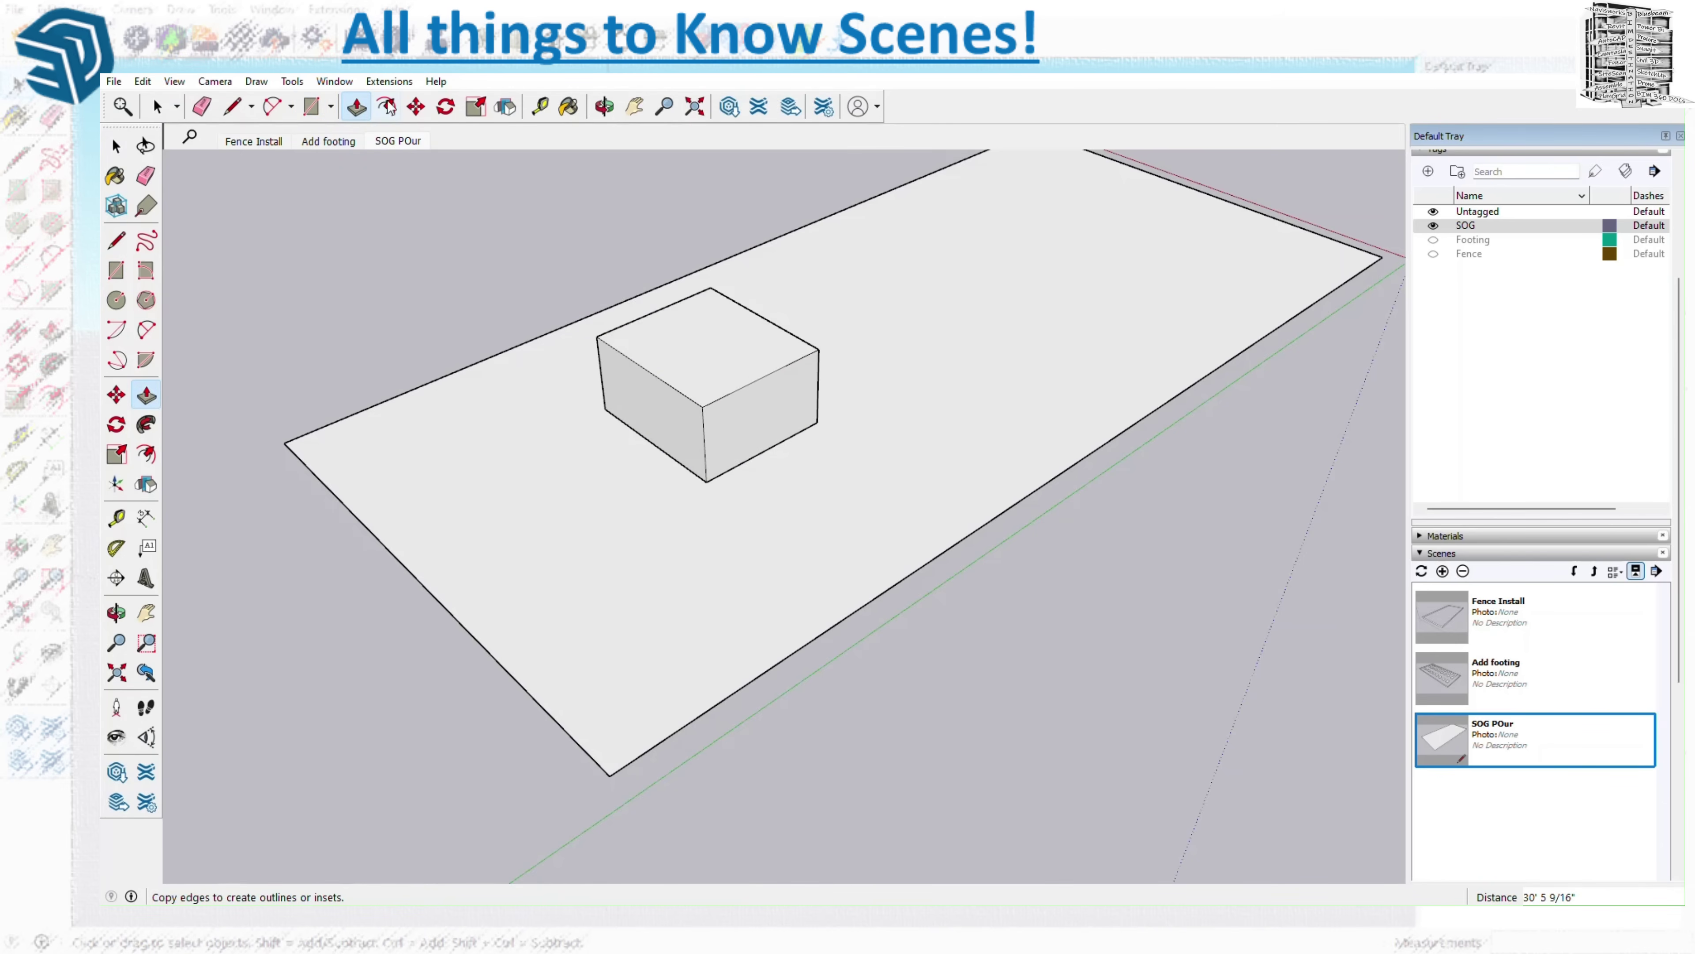
{"action": "left_click", "coordinate": [119, 145]}
{"action": "triple_click", "coordinate": [711, 378]}
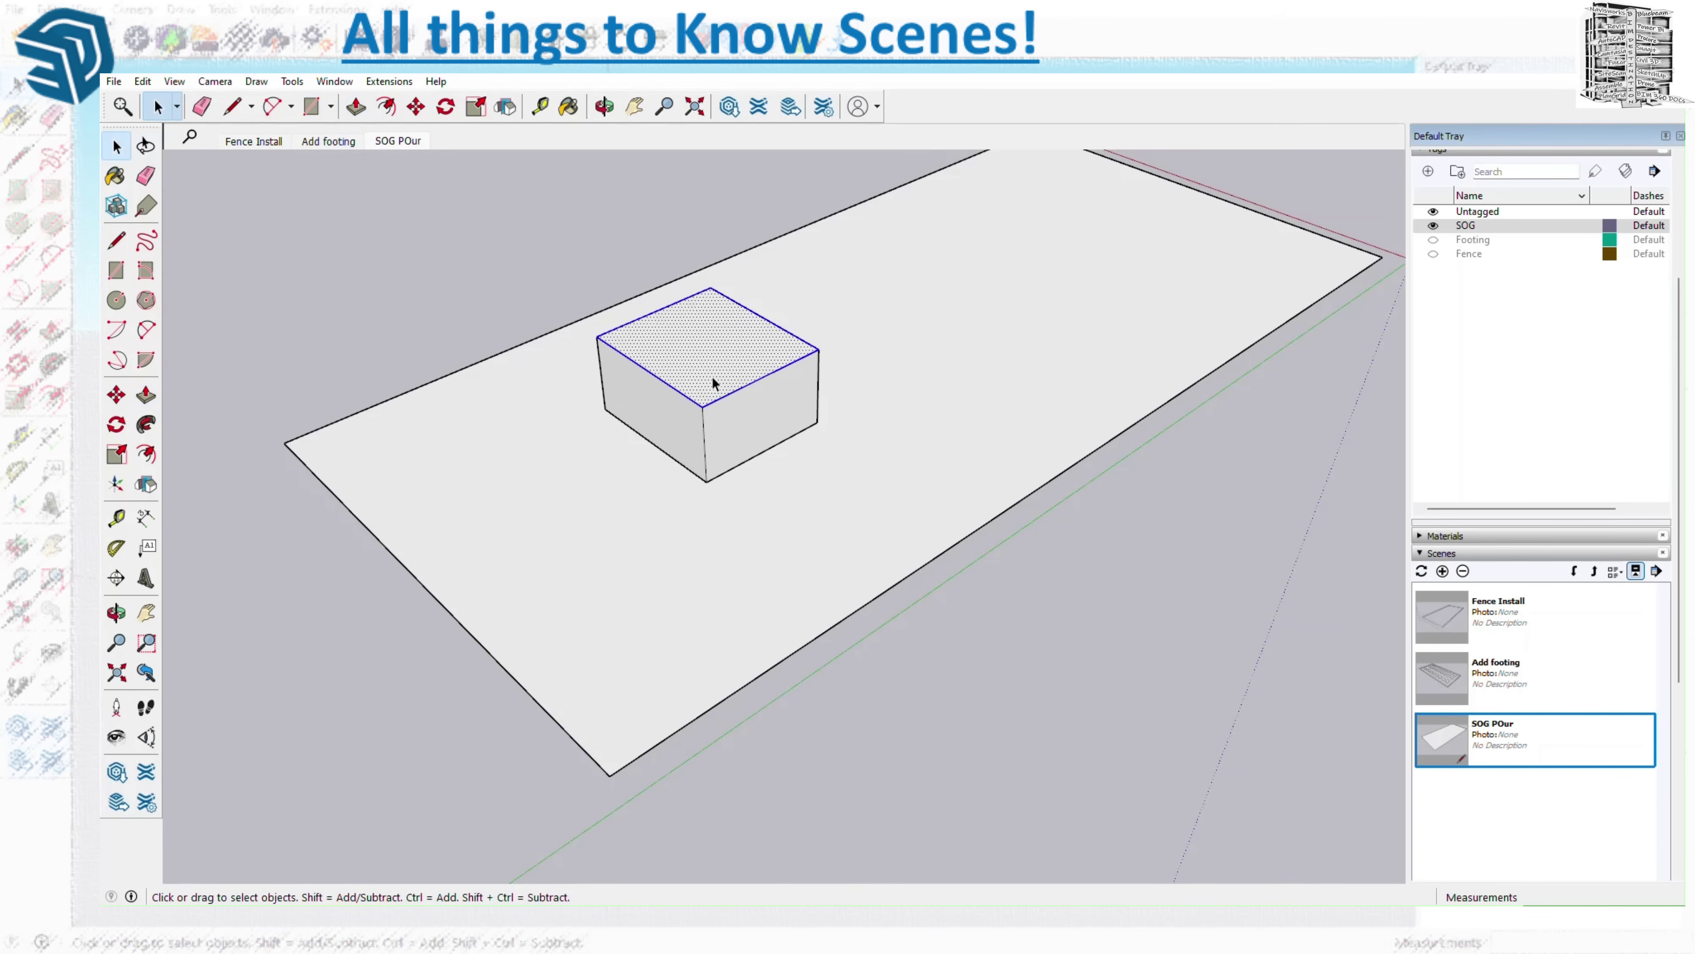
{"action": "right_click", "coordinate": [716, 382]}
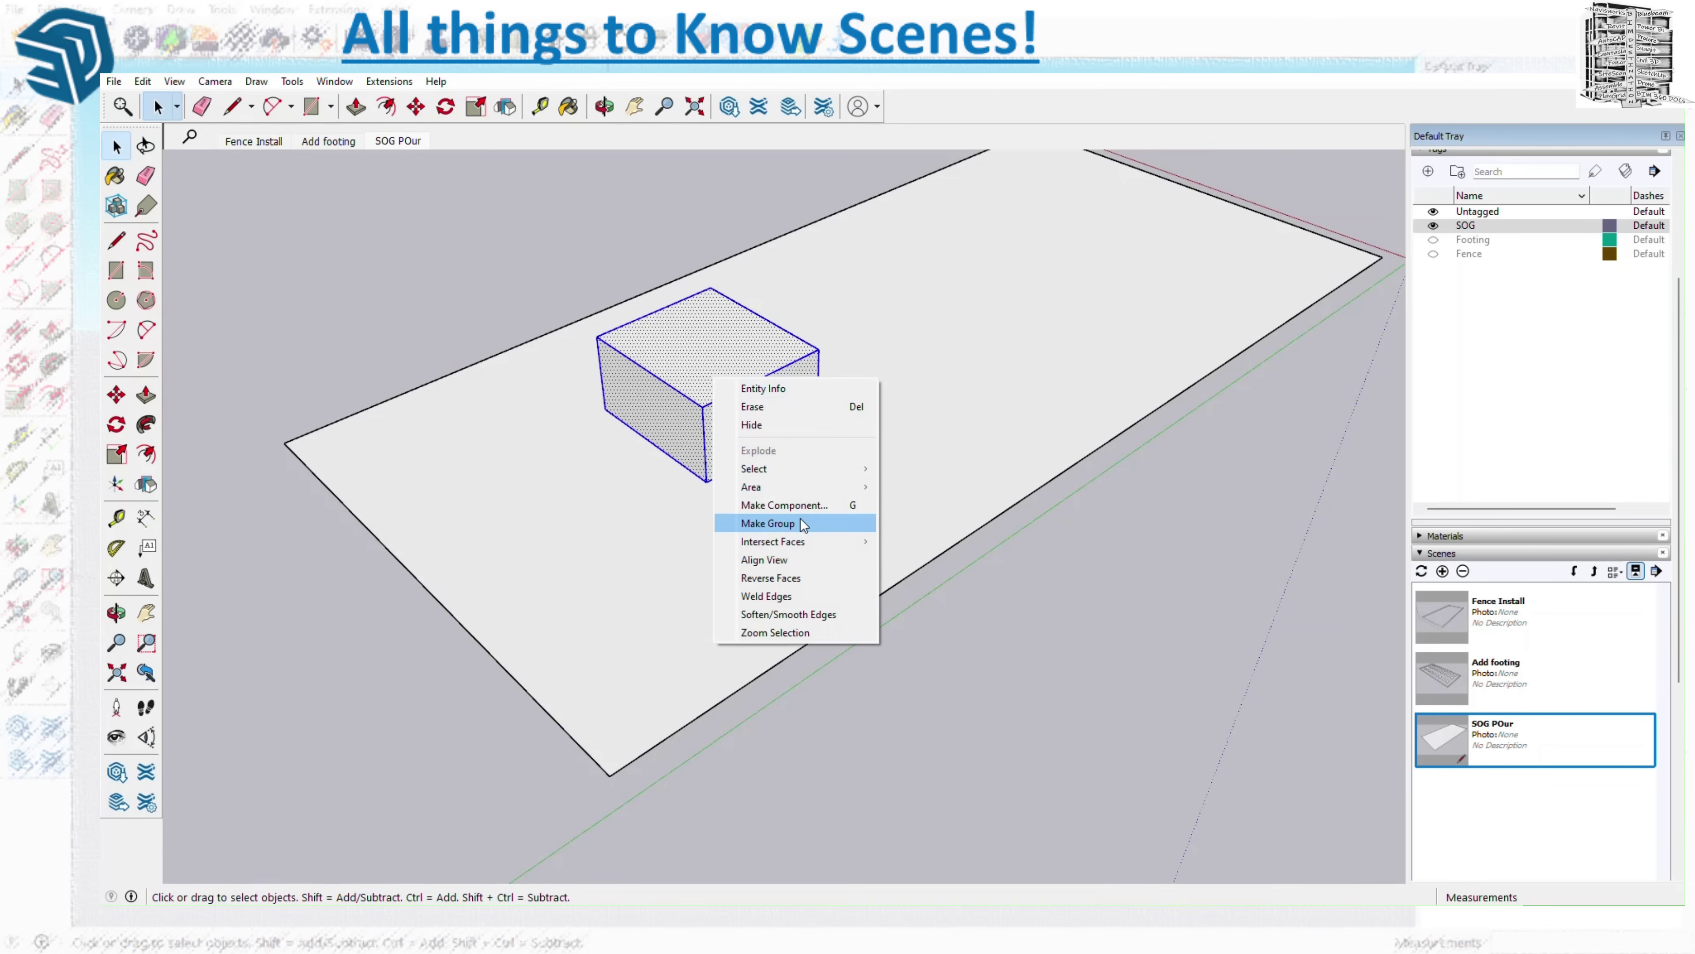
{"action": "left_click", "coordinate": [760, 524]}
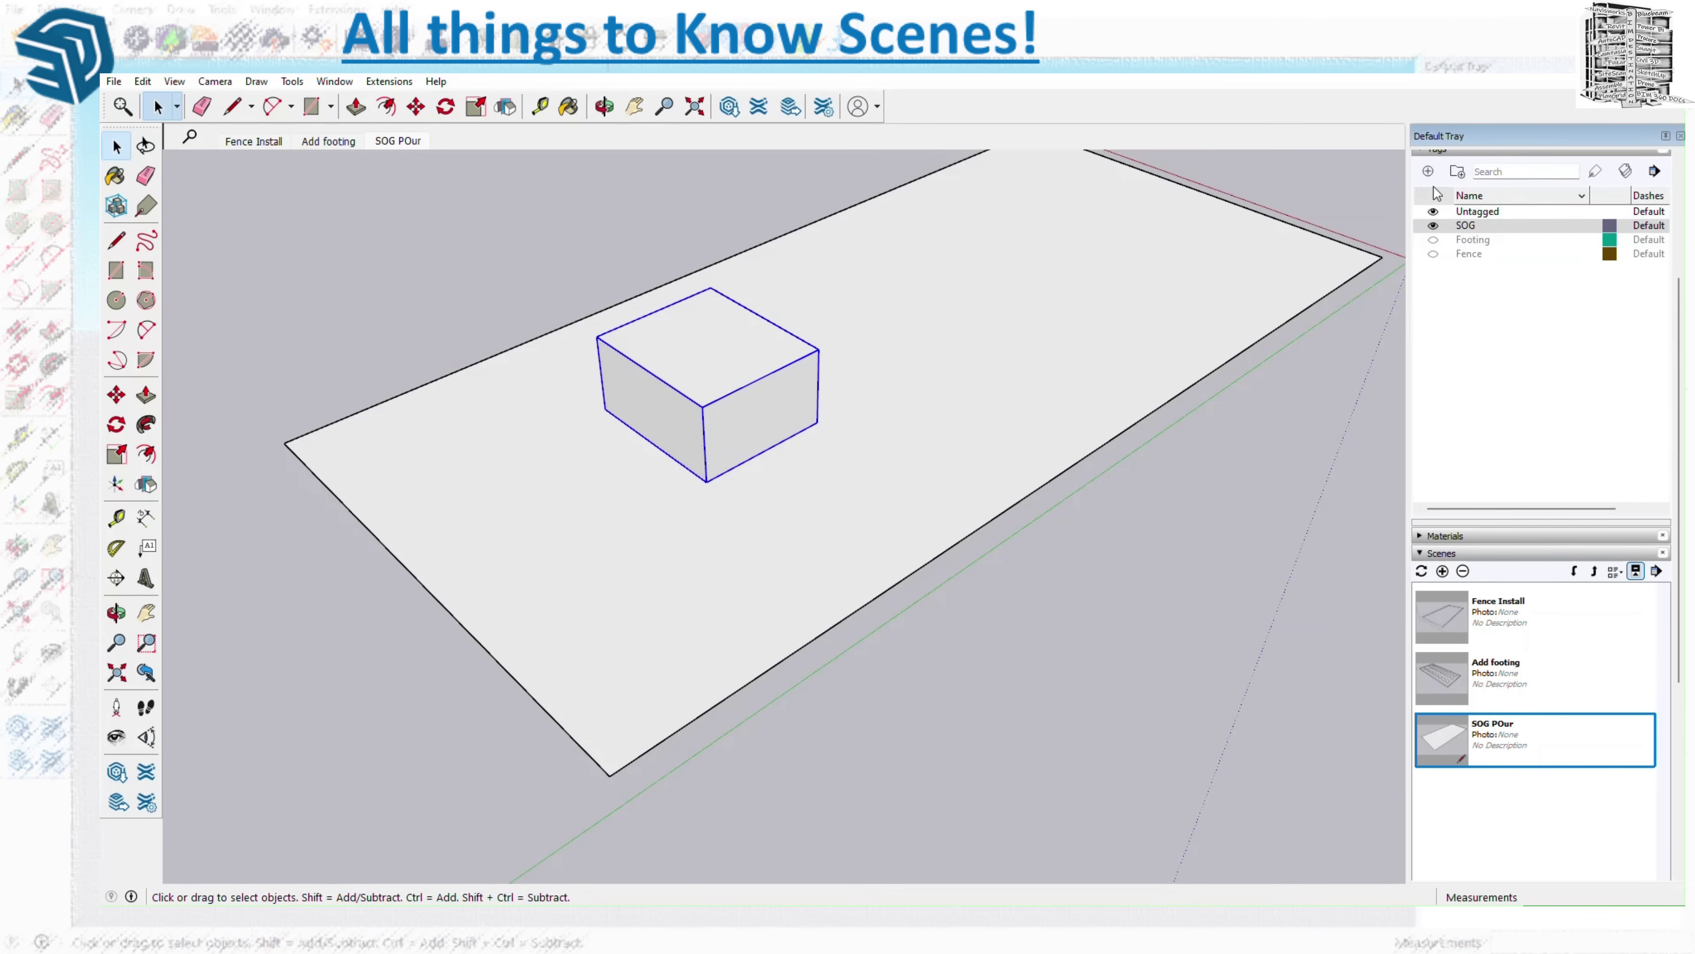
- Create a G1 tag, assign the box group to it, and switch to Fence Install
{"action": "left_click", "coordinate": [1428, 171]}
{"action": "type", "text": "G"}
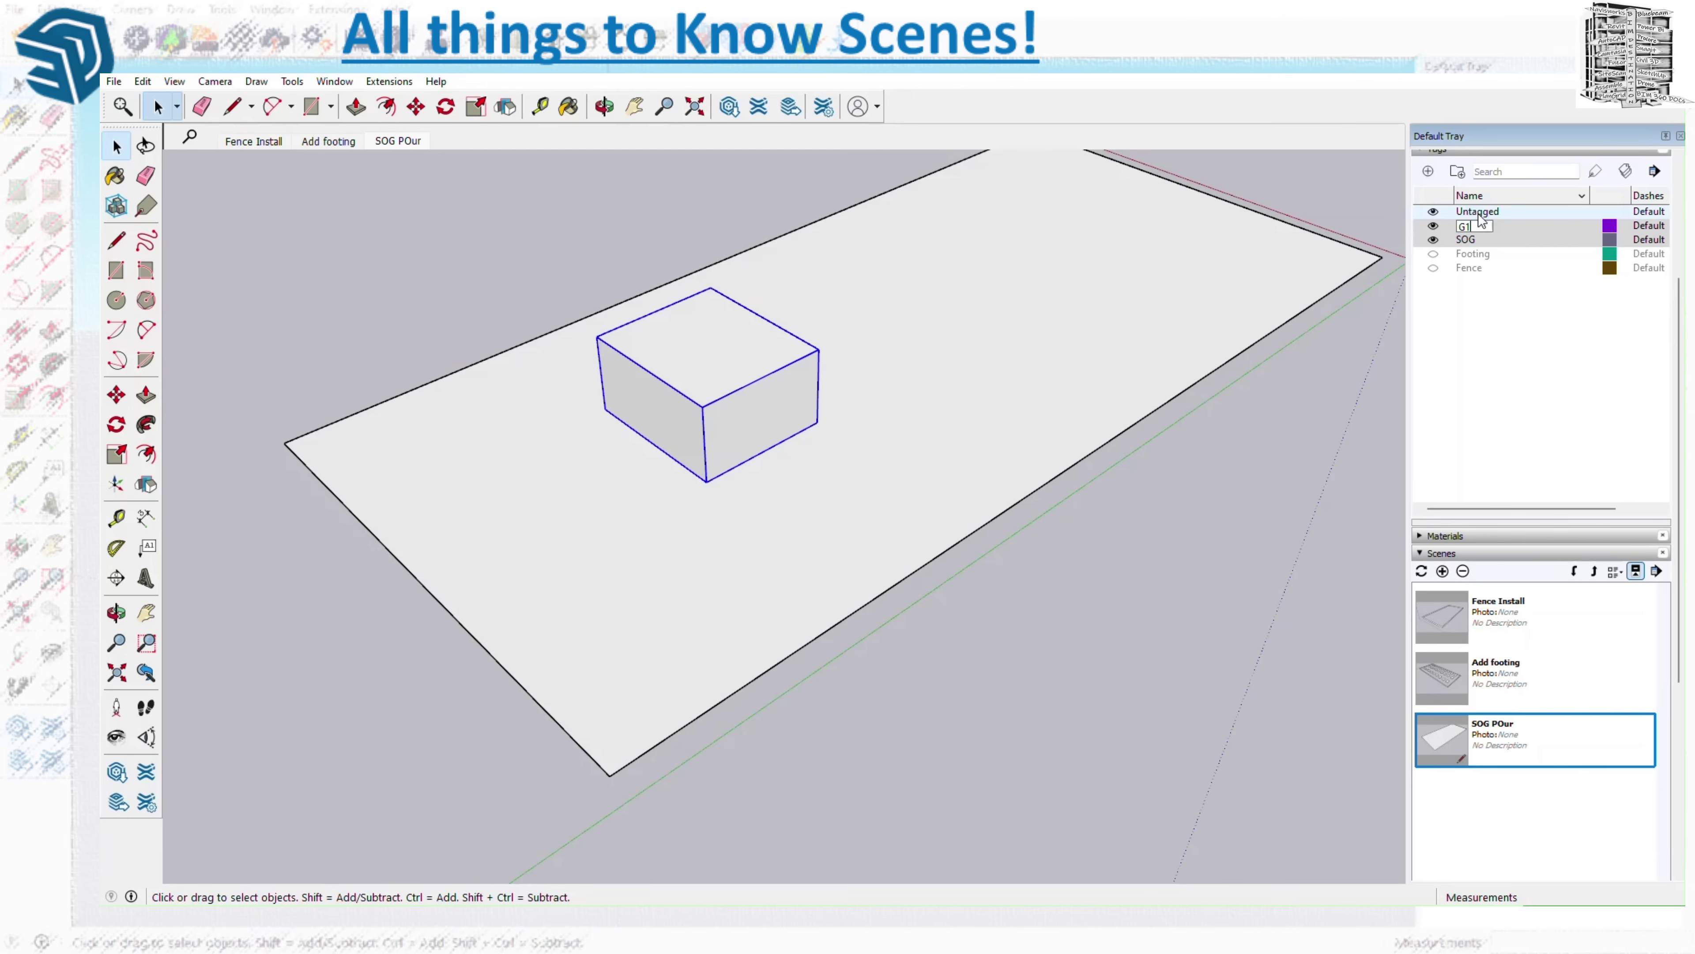
{"action": "key", "text": "BackSpace"}
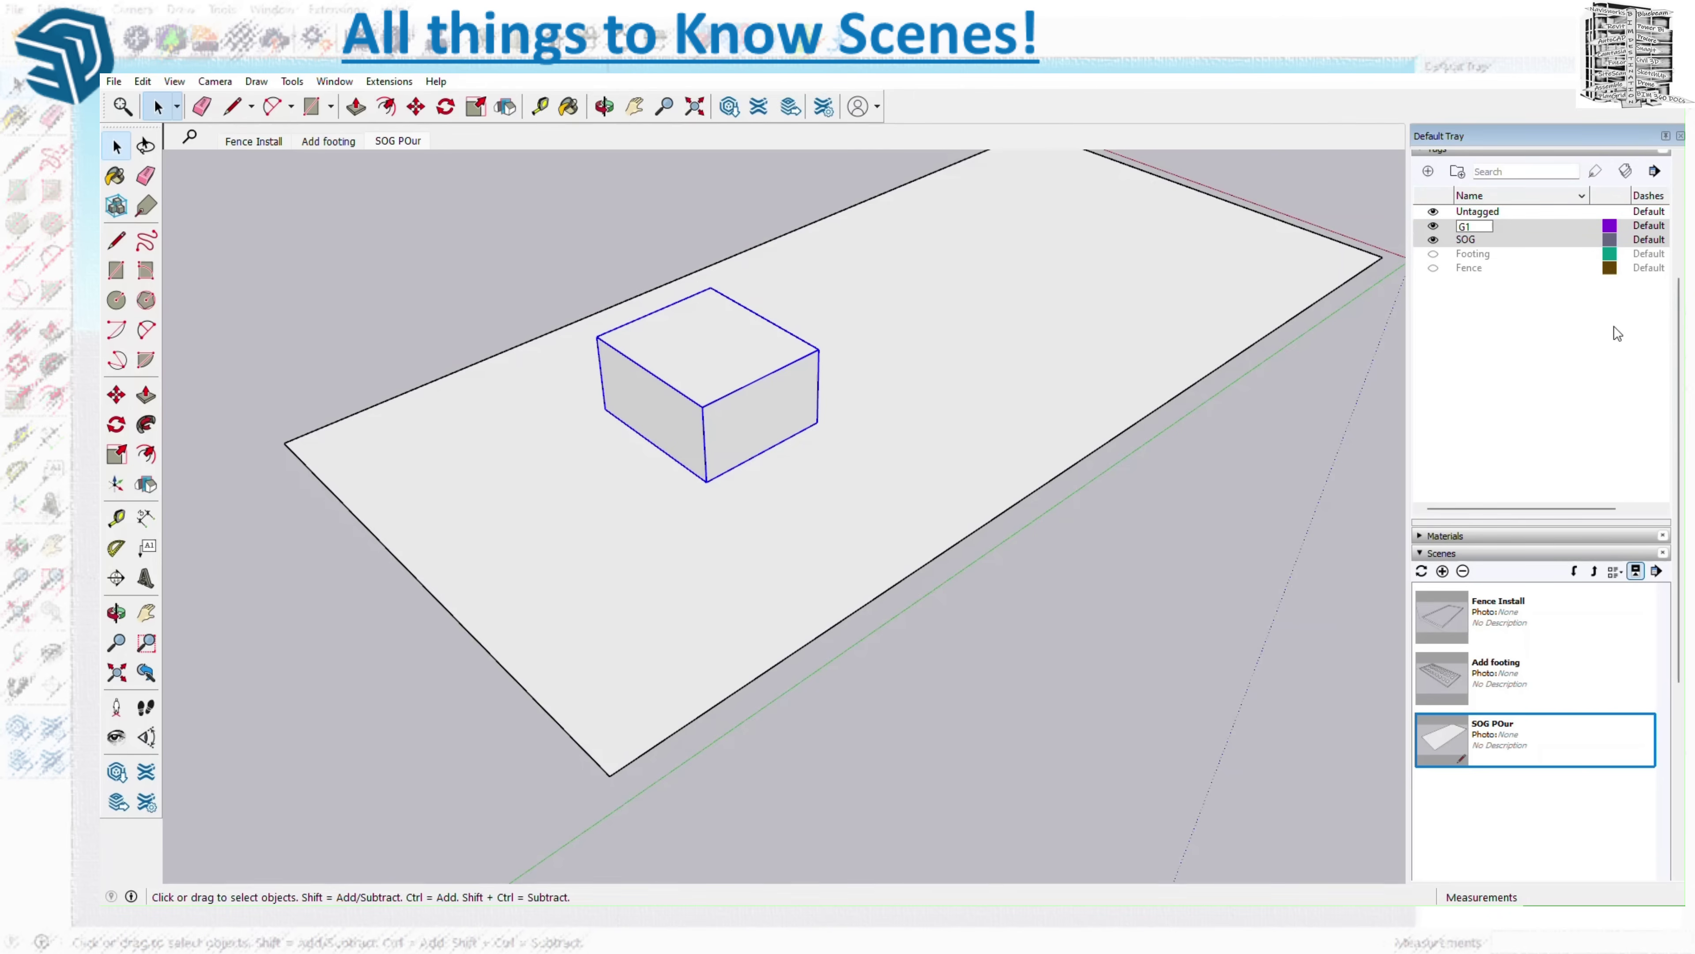
{"action": "left_click", "coordinate": [1563, 370]}
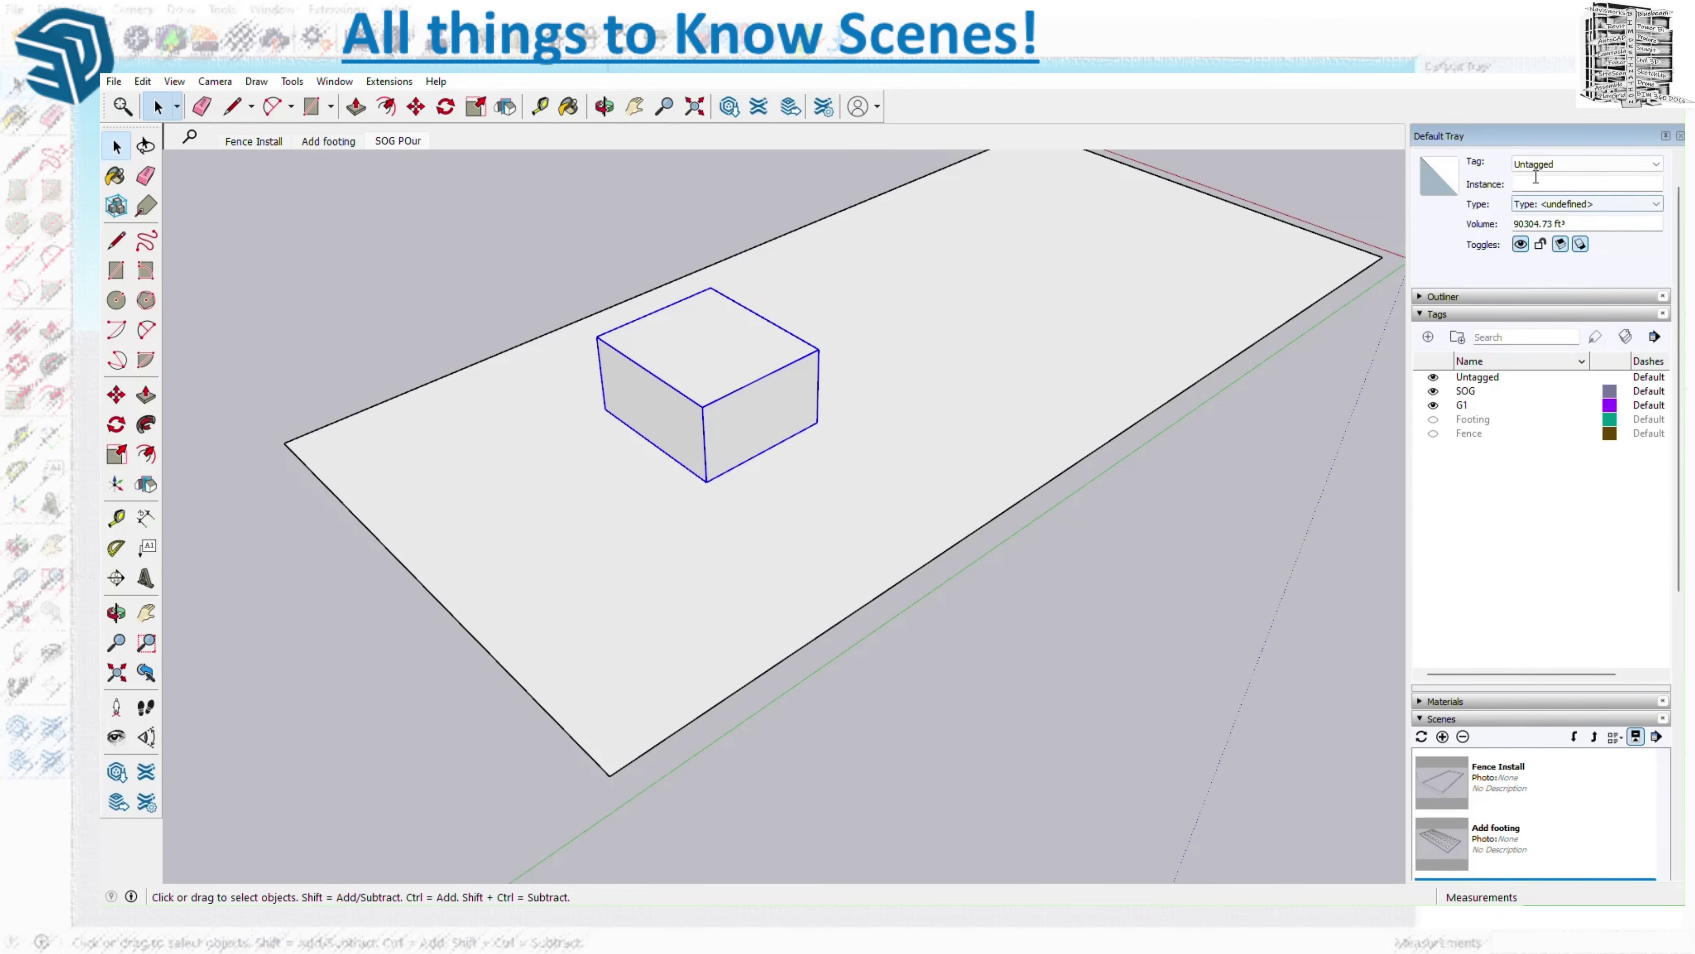
{"action": "left_click", "coordinate": [1548, 164]}
{"action": "left_click", "coordinate": [1542, 211]}
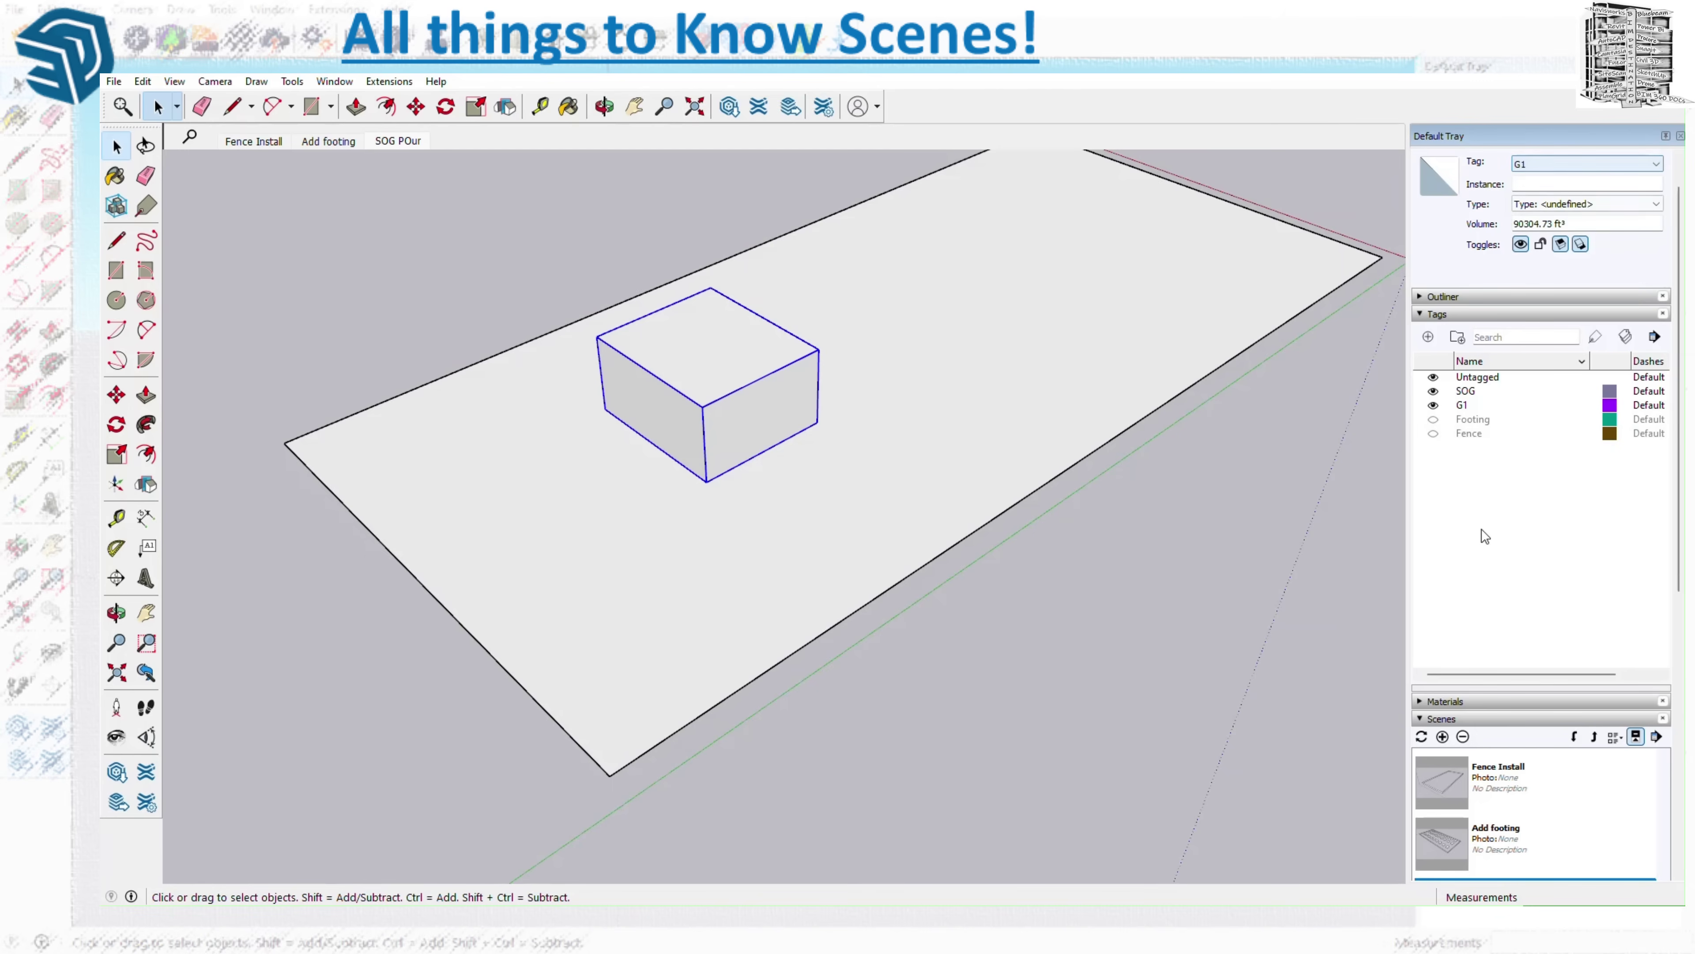
{"action": "left_click", "coordinate": [257, 142]}
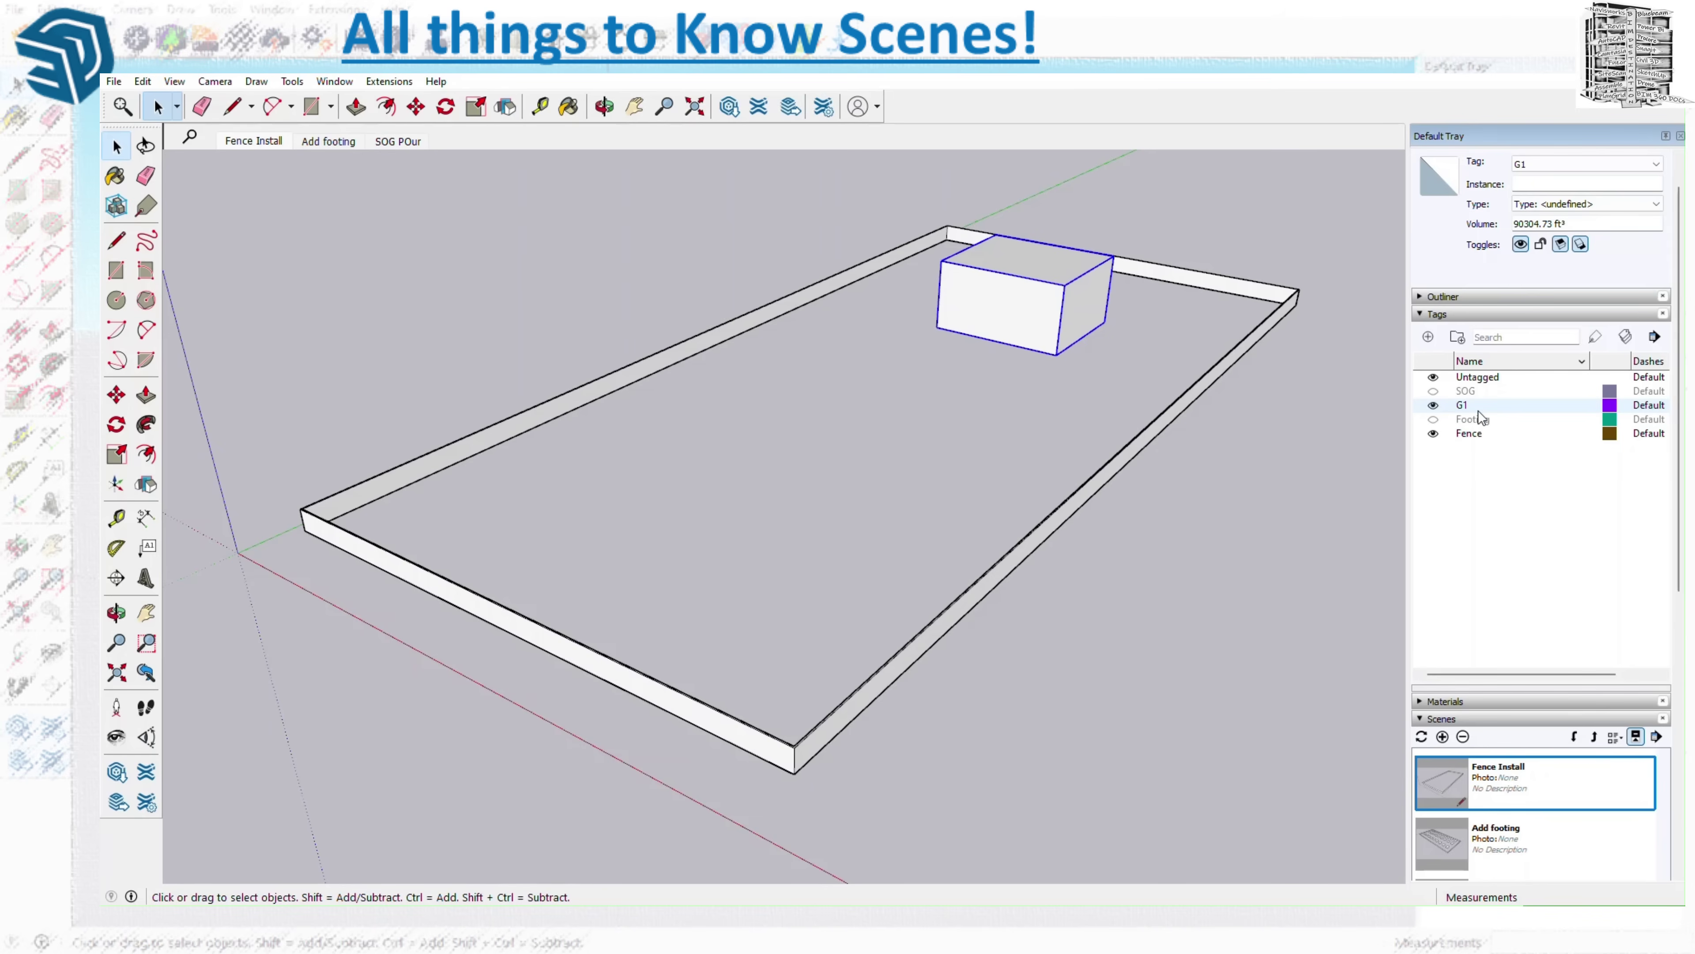
- Hide the G1 box and update the Fence Install, Add footing and SOG POur scenes
{"action": "left_click", "coordinate": [1433, 405]}
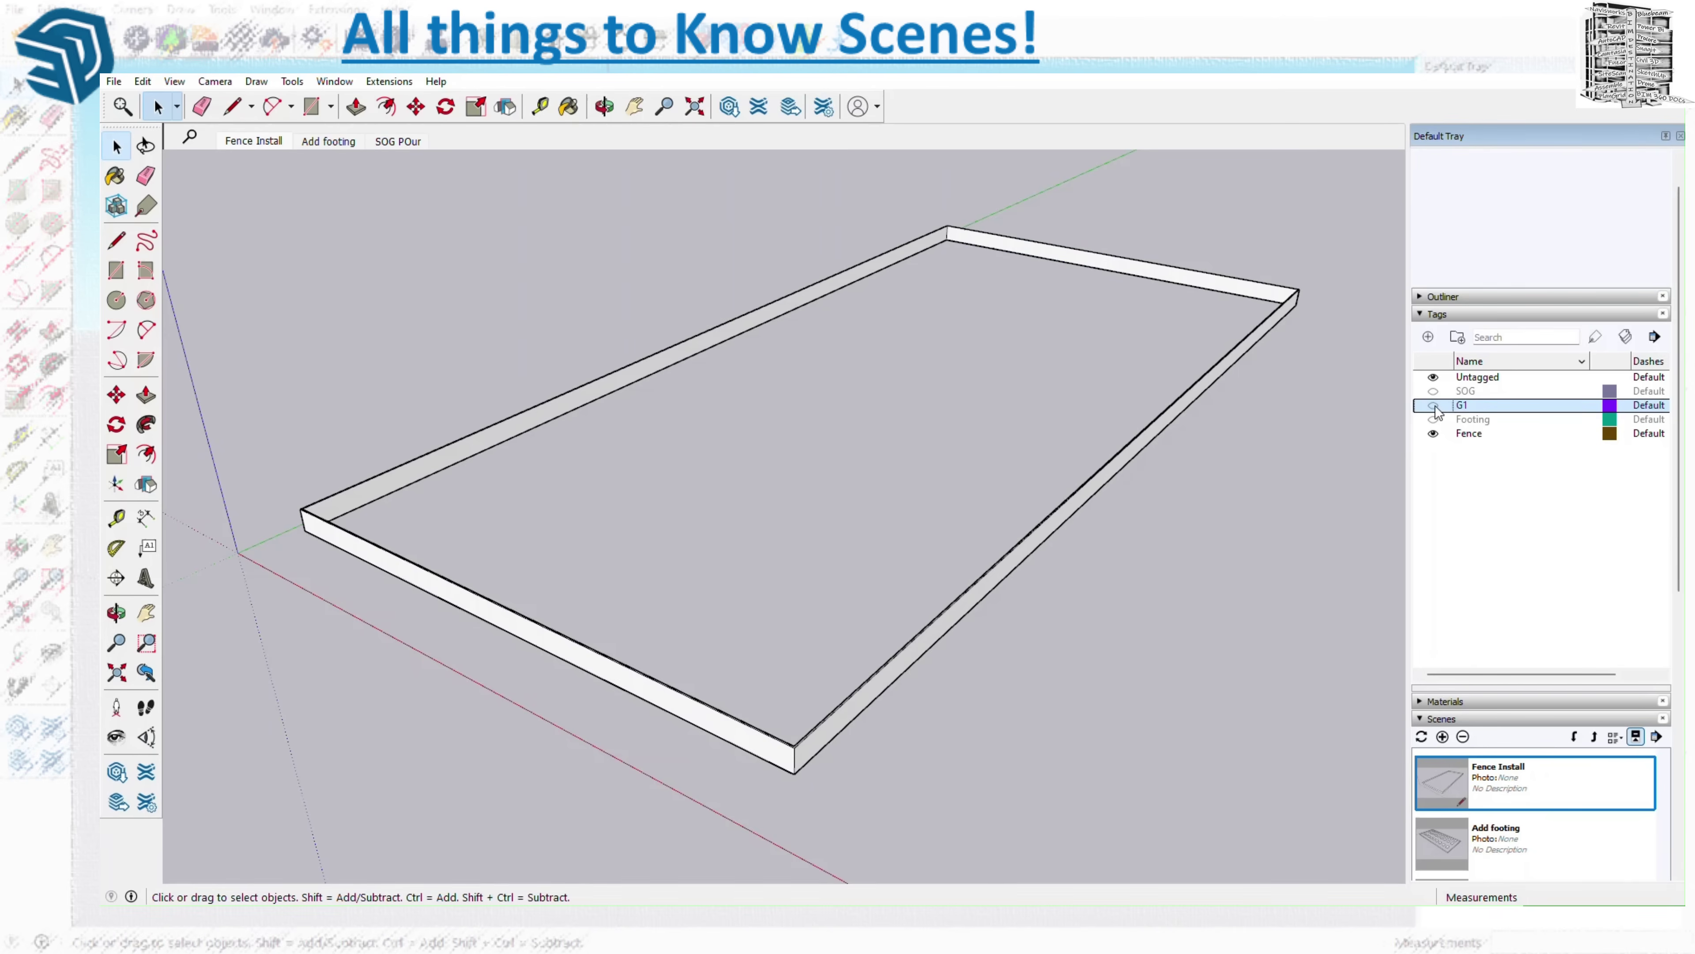
{"action": "right_click", "coordinate": [265, 149]}
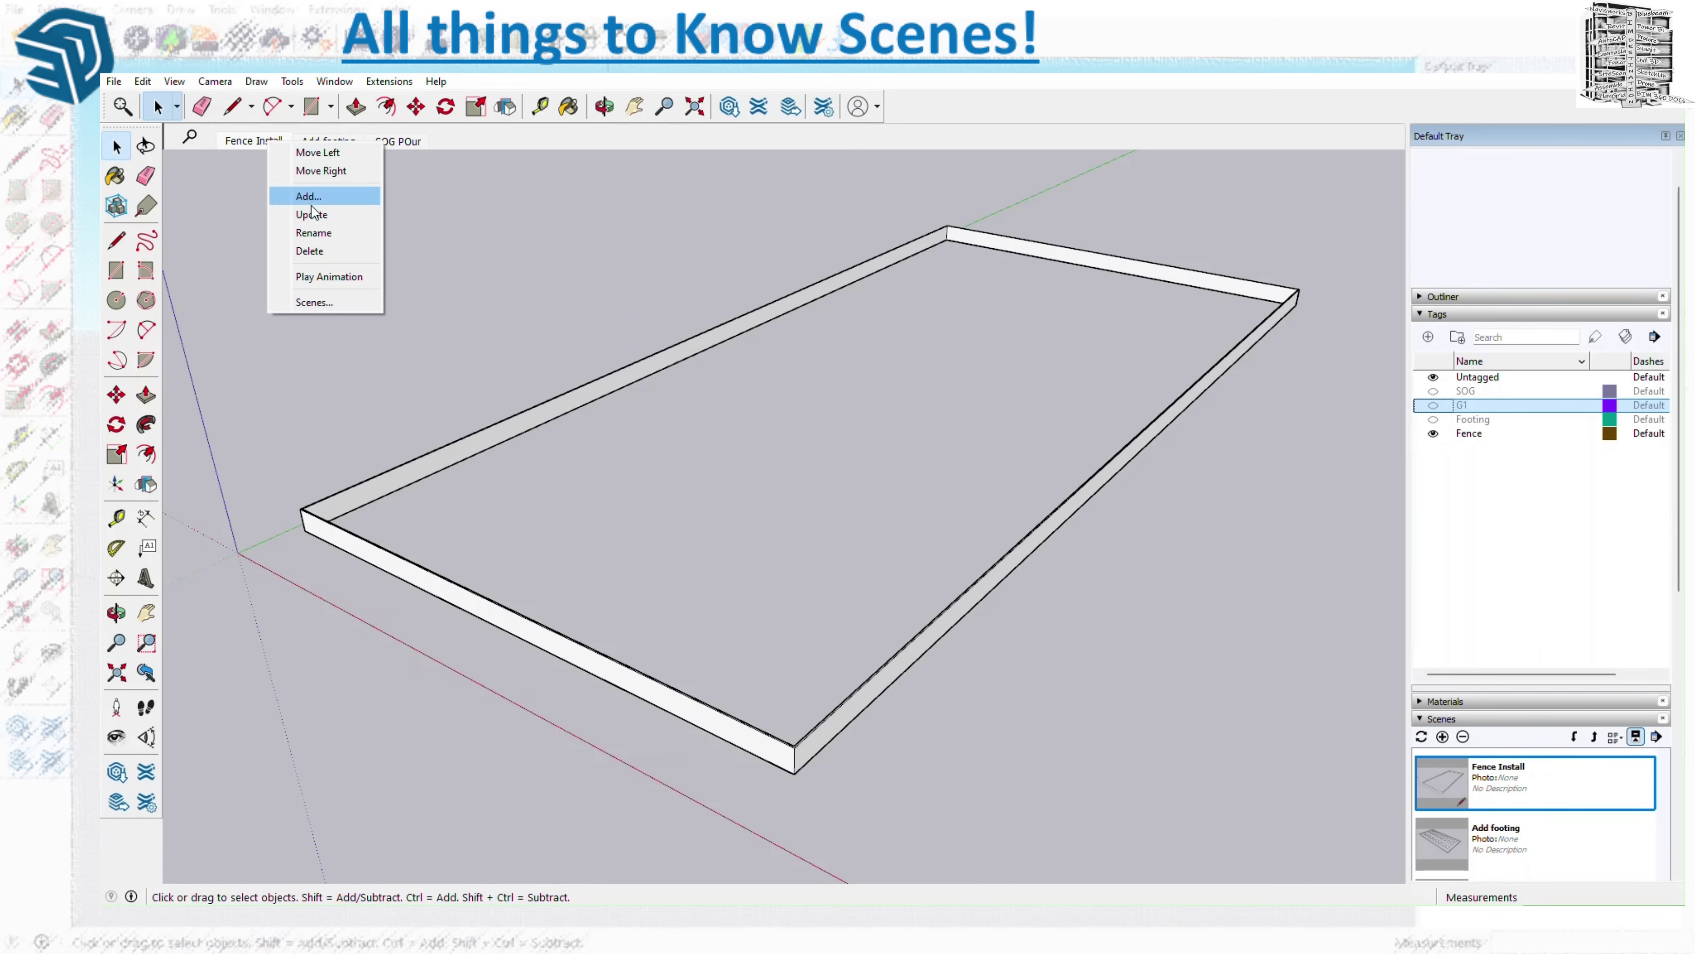
{"action": "left_click", "coordinate": [297, 218]}
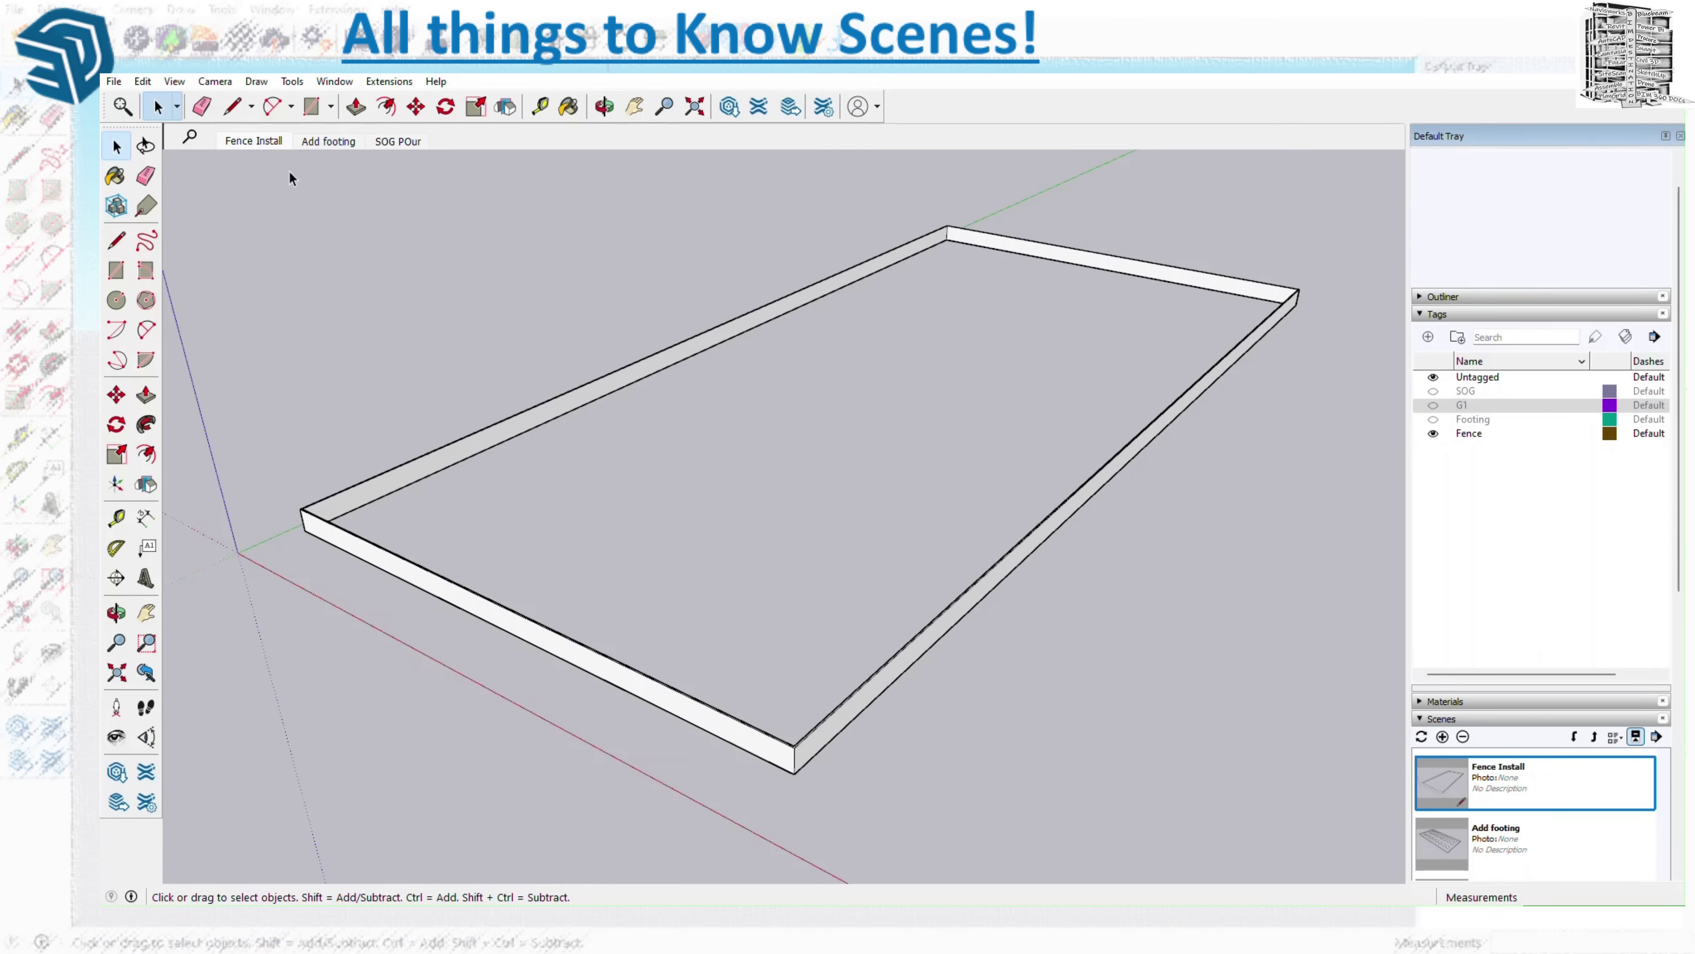
{"action": "left_click", "coordinate": [330, 141]}
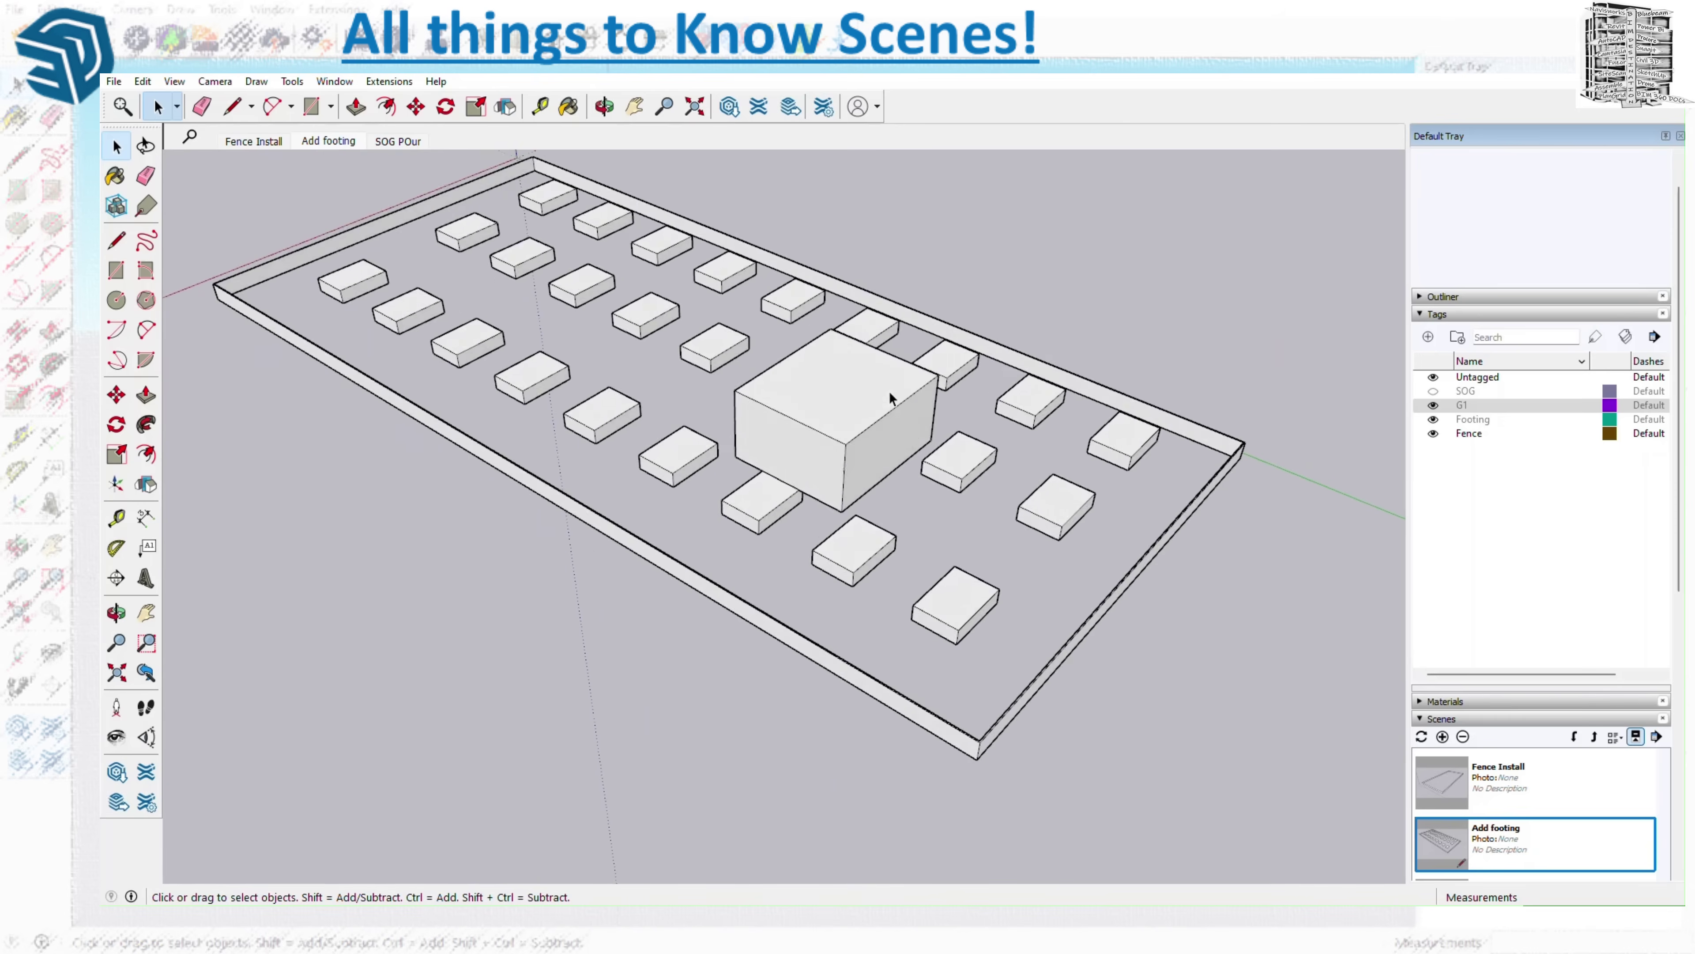
{"action": "left_click", "coordinate": [1433, 405]}
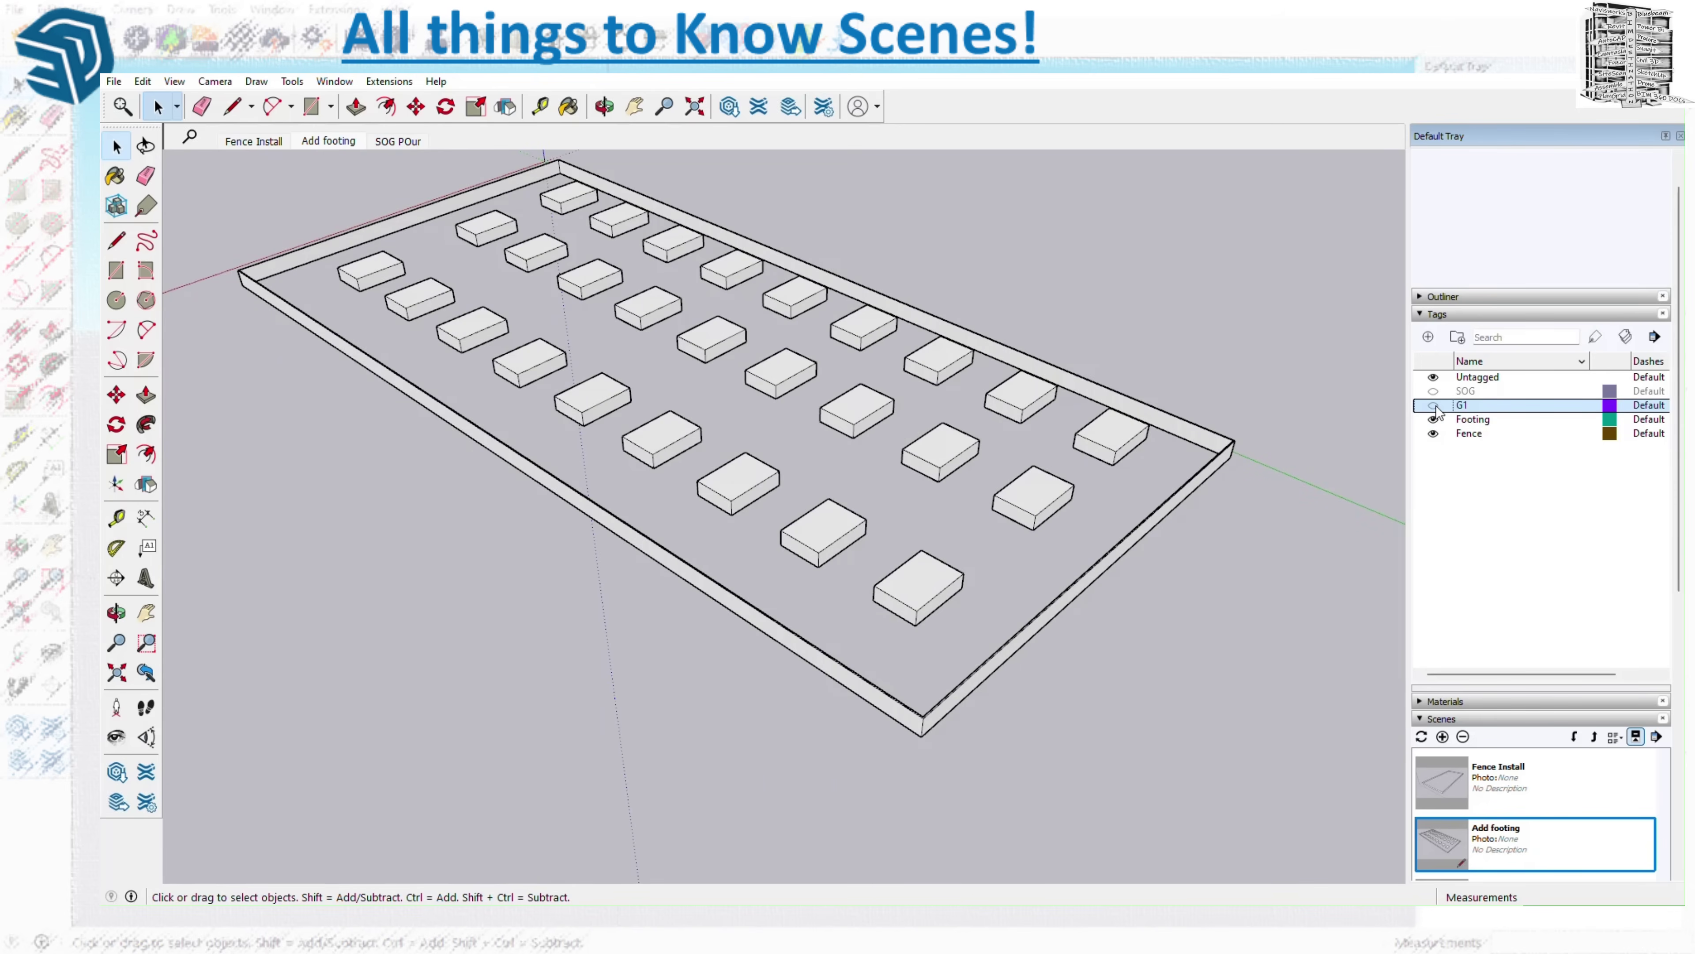
{"action": "right_click", "coordinate": [342, 141]}
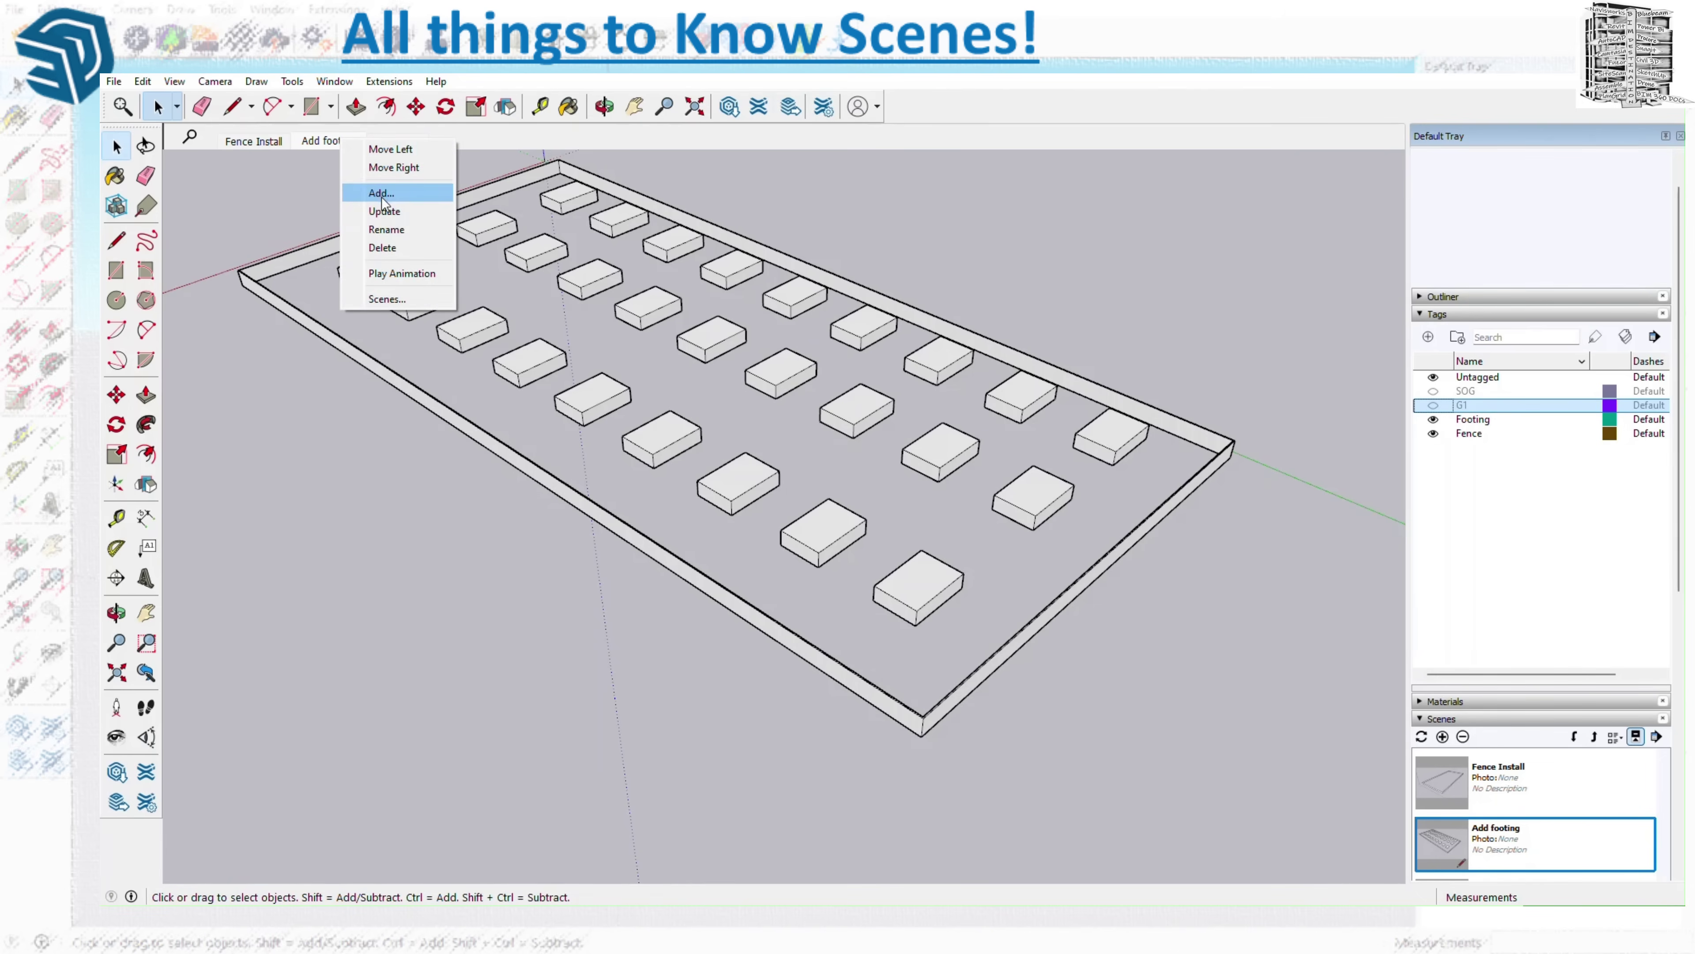
{"action": "left_click", "coordinate": [384, 211]}
{"action": "left_click", "coordinate": [391, 142]}
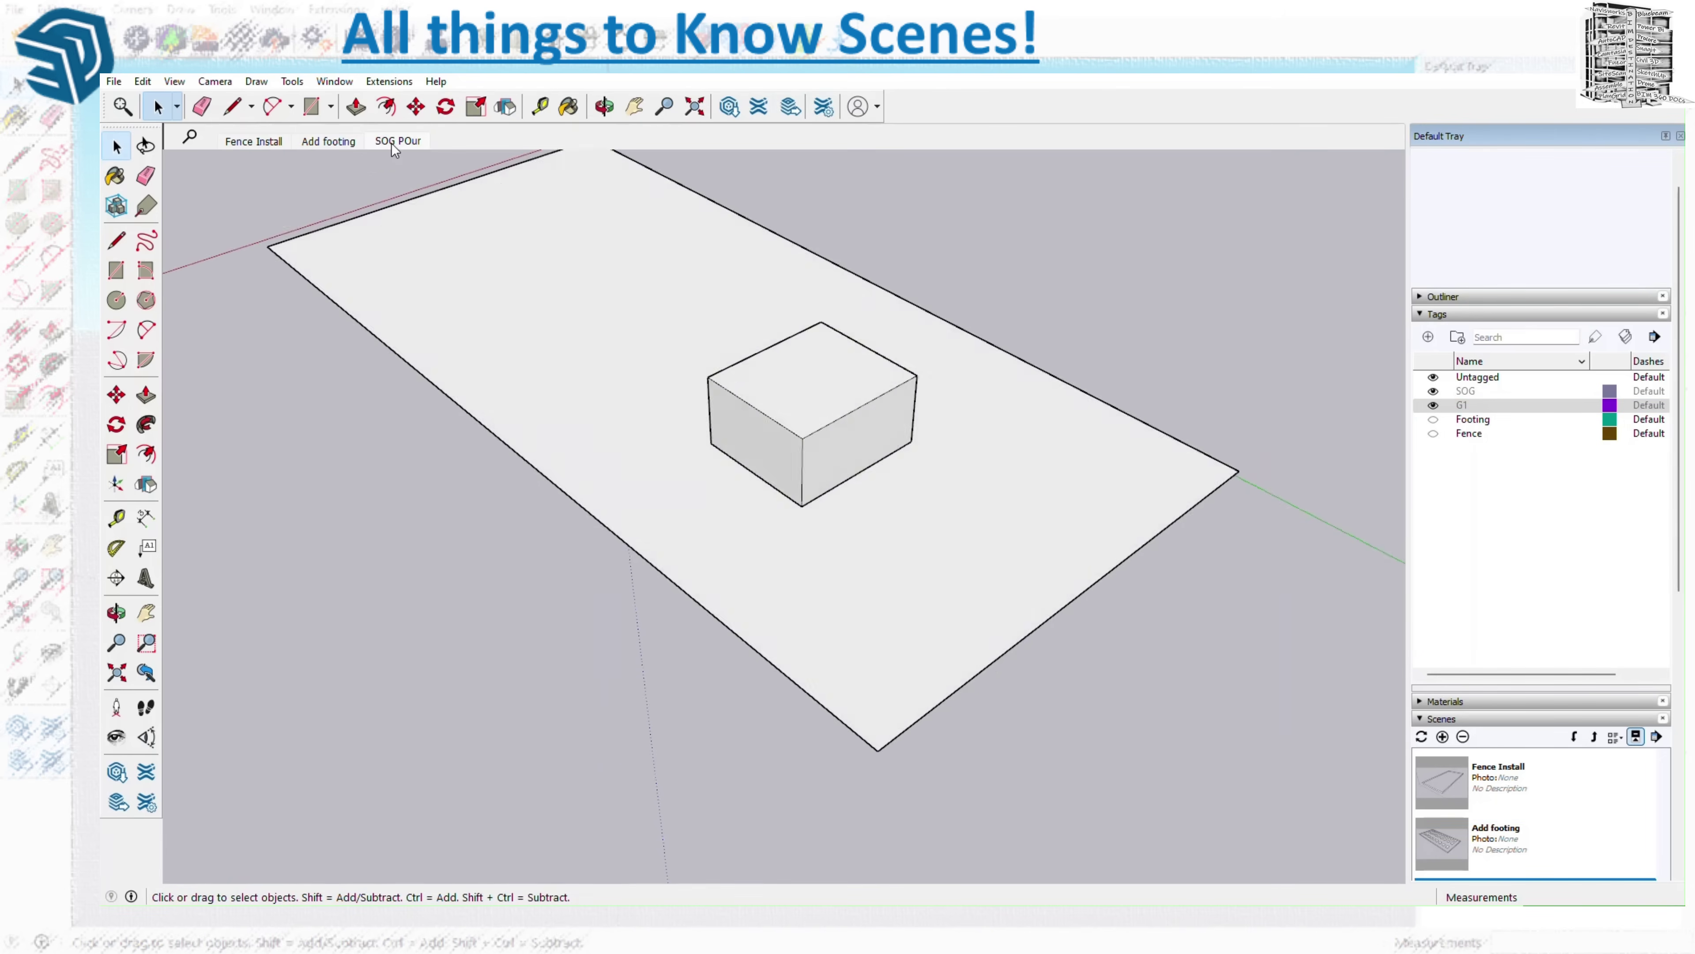
{"action": "left_click", "coordinate": [1433, 405]}
{"action": "right_click", "coordinate": [414, 137]}
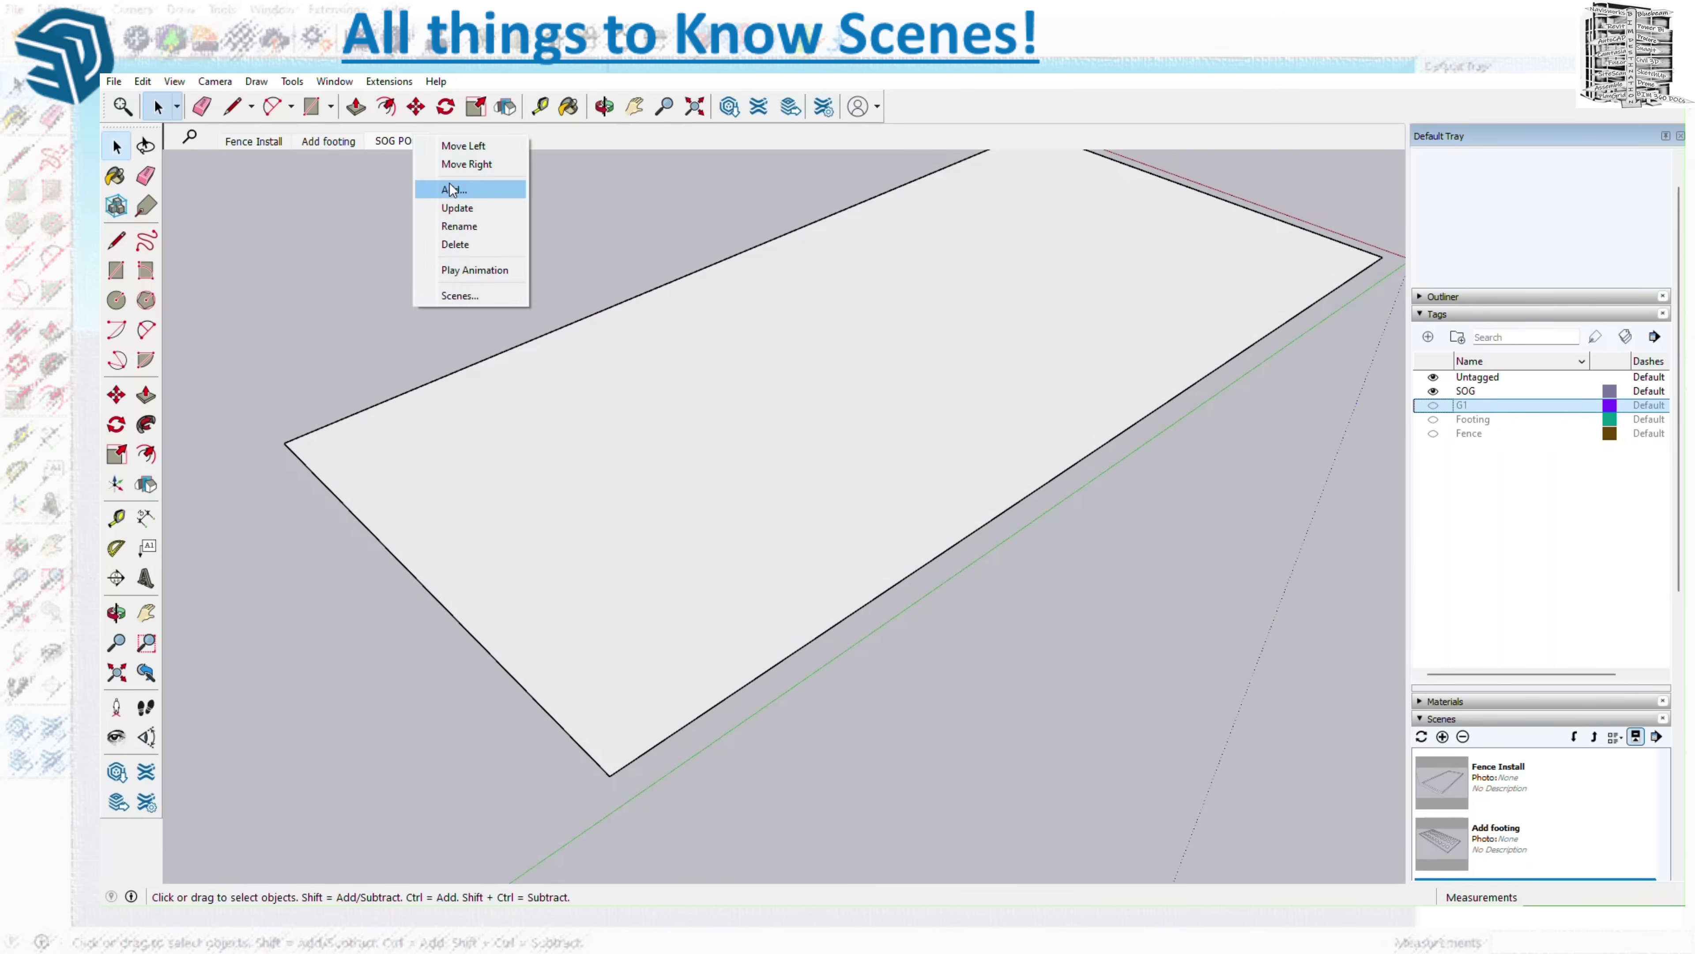
{"action": "left_click", "coordinate": [457, 207]}
- Add a new scene after SOG POur and rename it 'Create G1'
{"action": "right_click", "coordinate": [411, 144]}
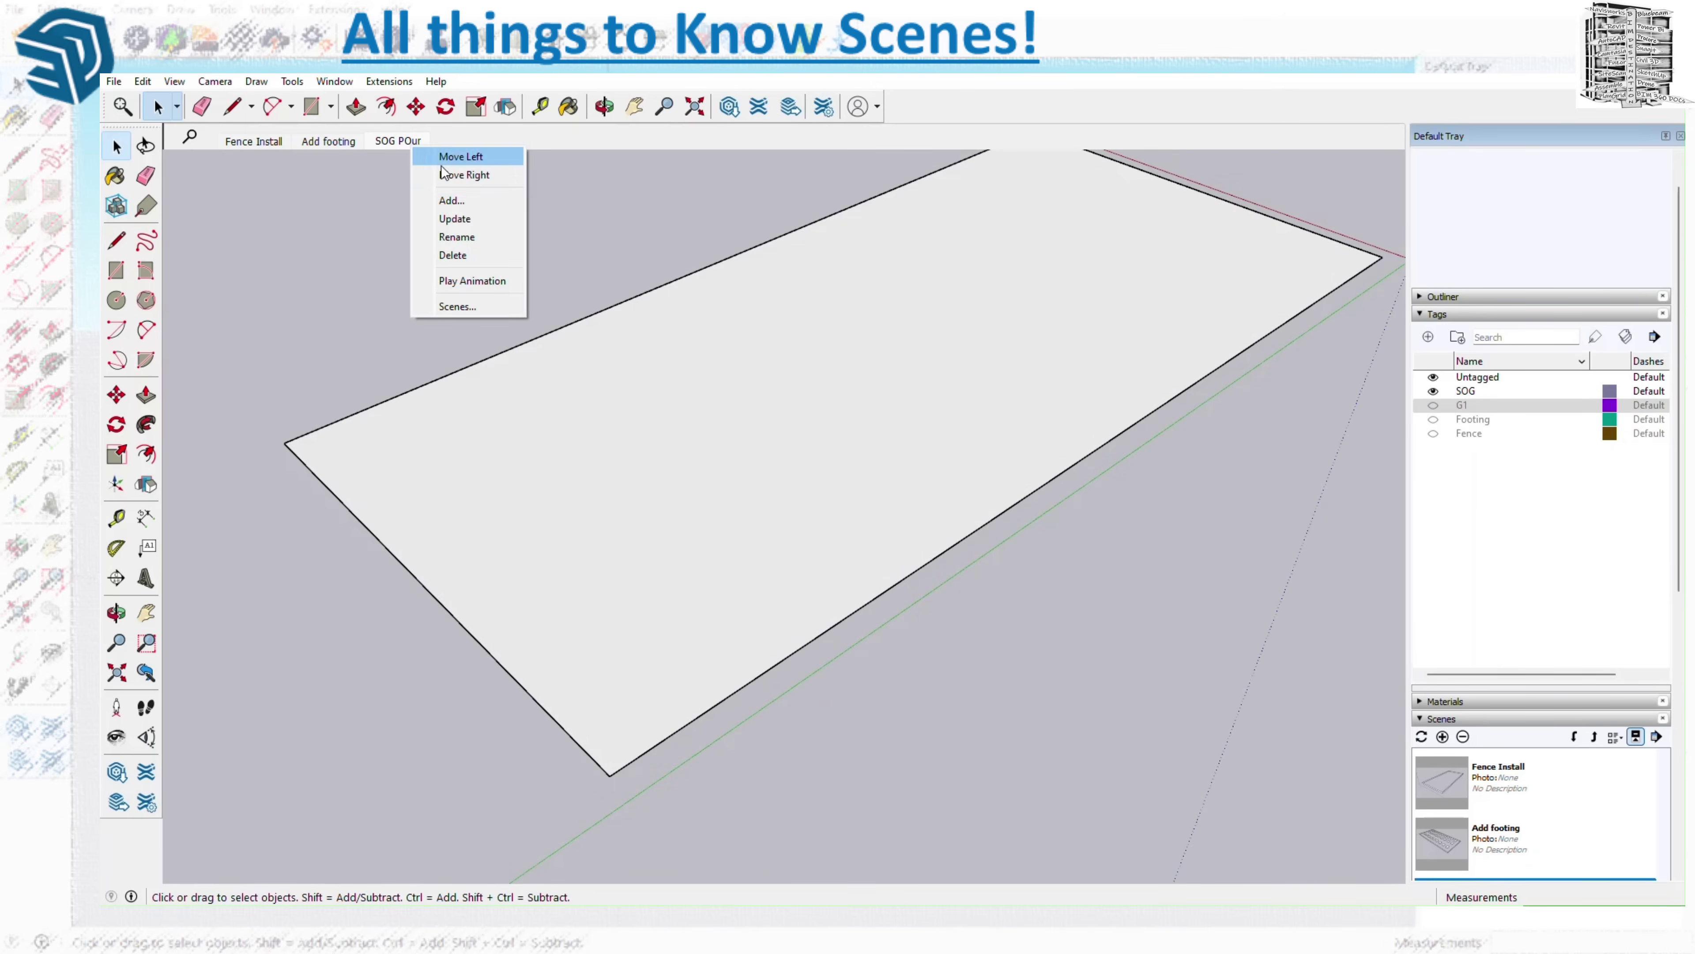
{"action": "left_click", "coordinate": [467, 174]}
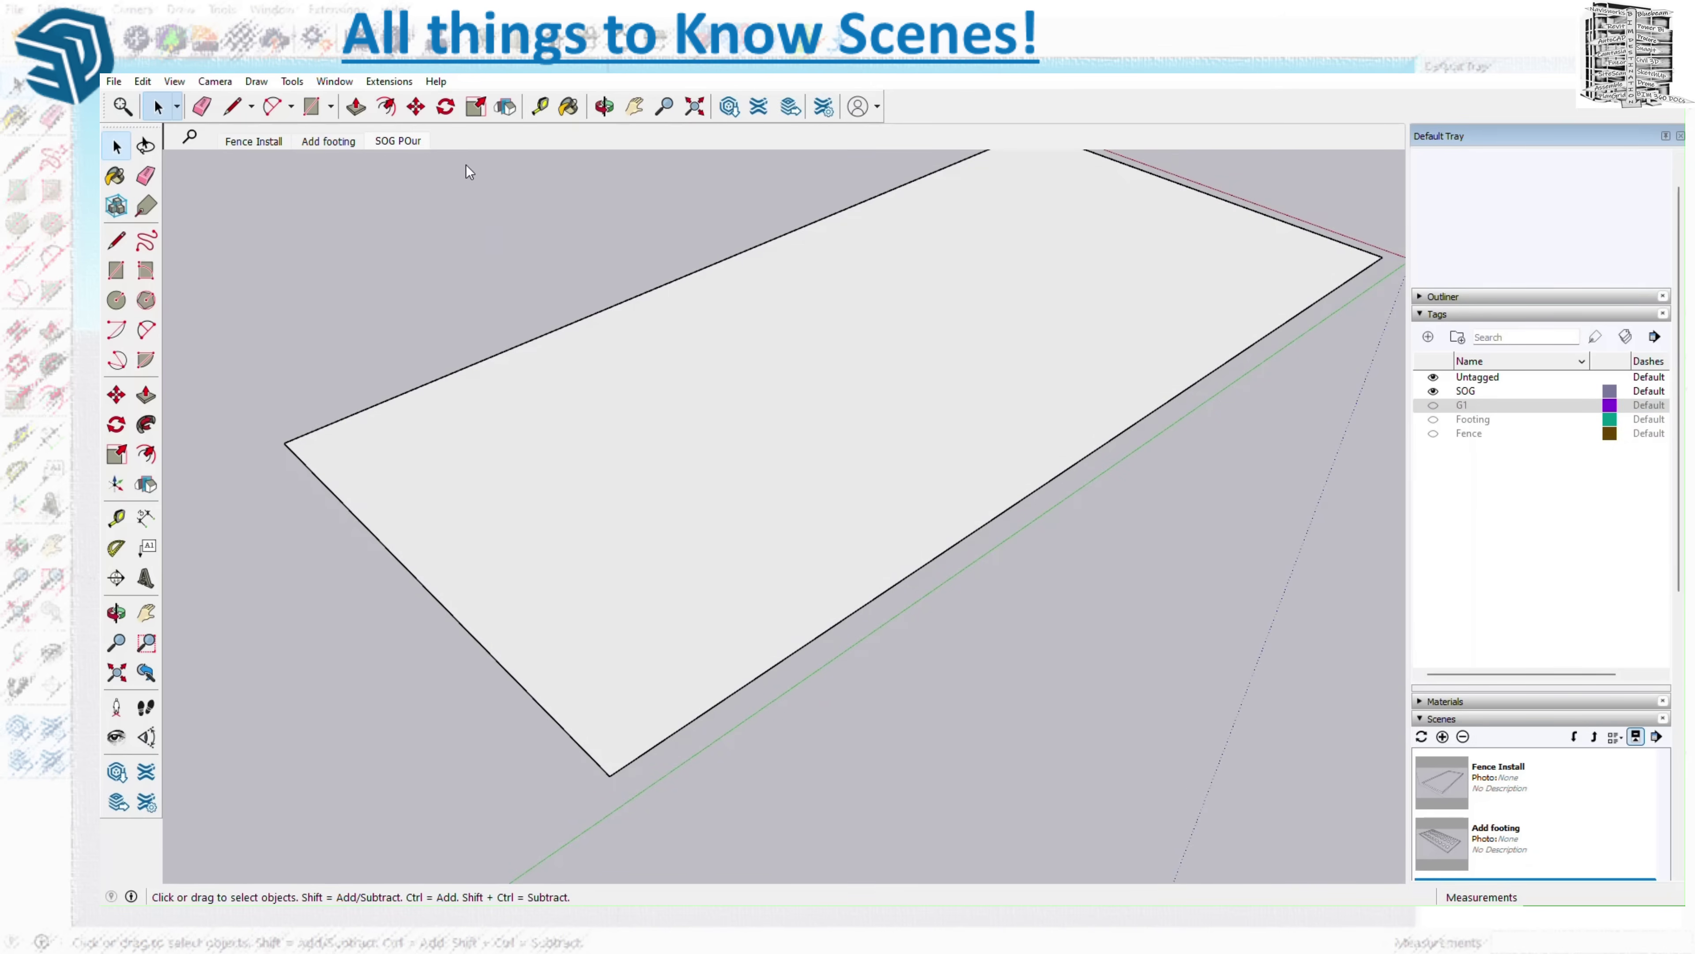
{"action": "right_click", "coordinate": [467, 141]}
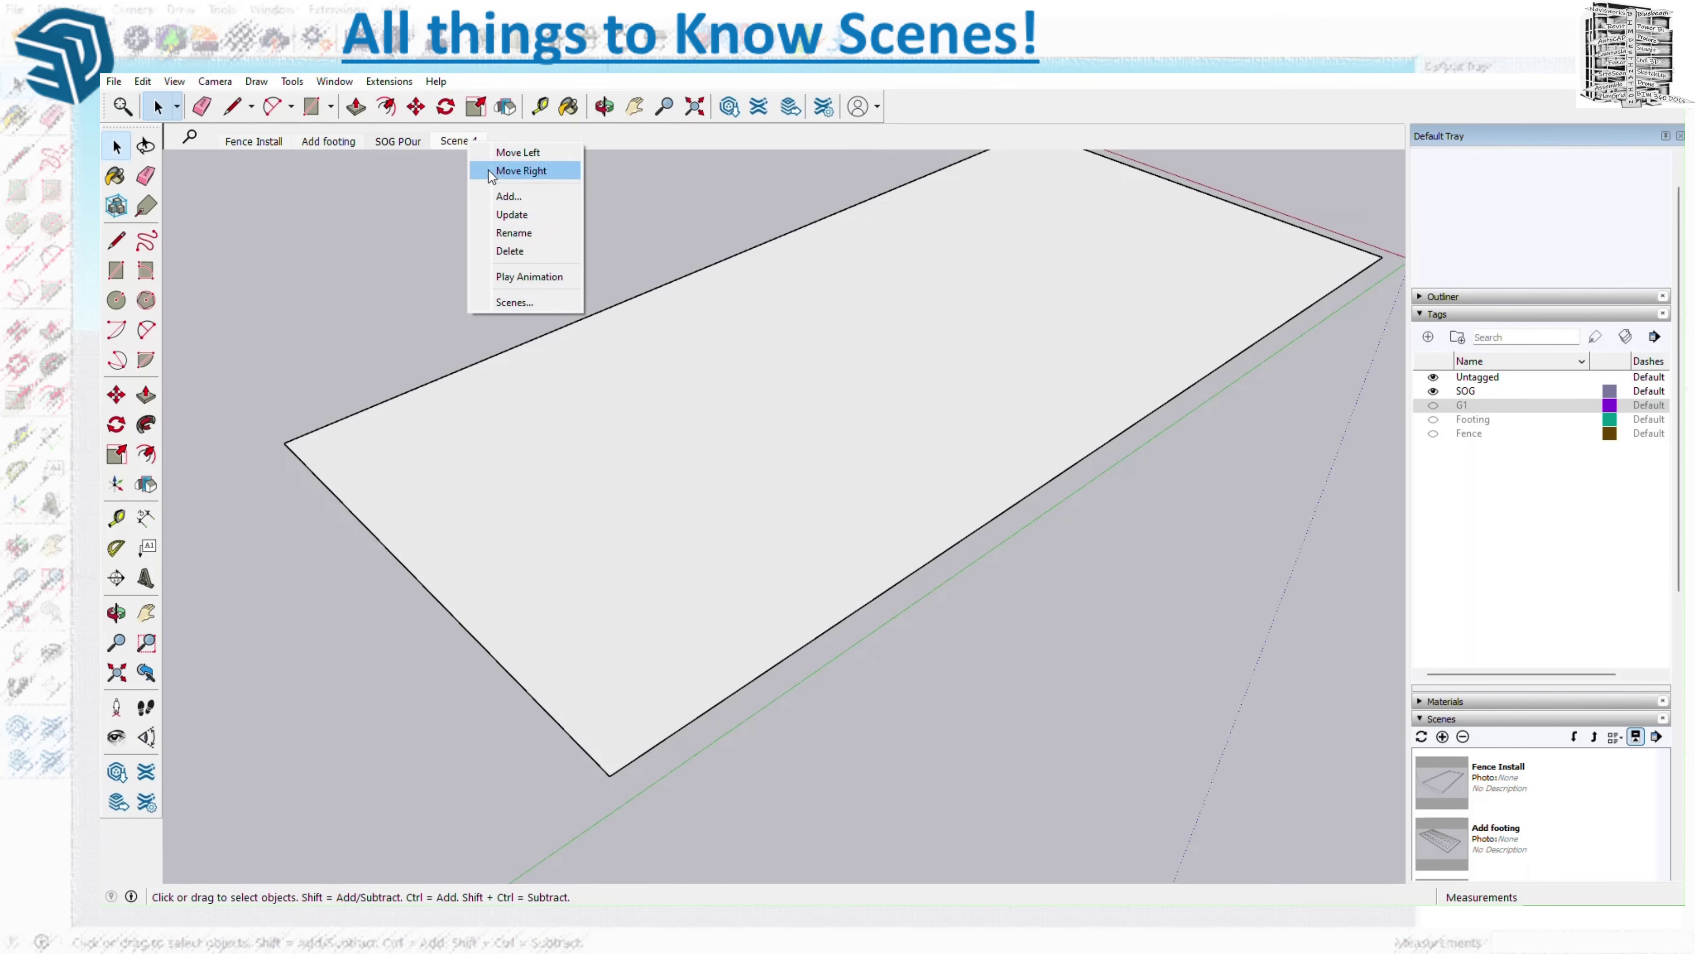
{"action": "left_click", "coordinate": [519, 233]}
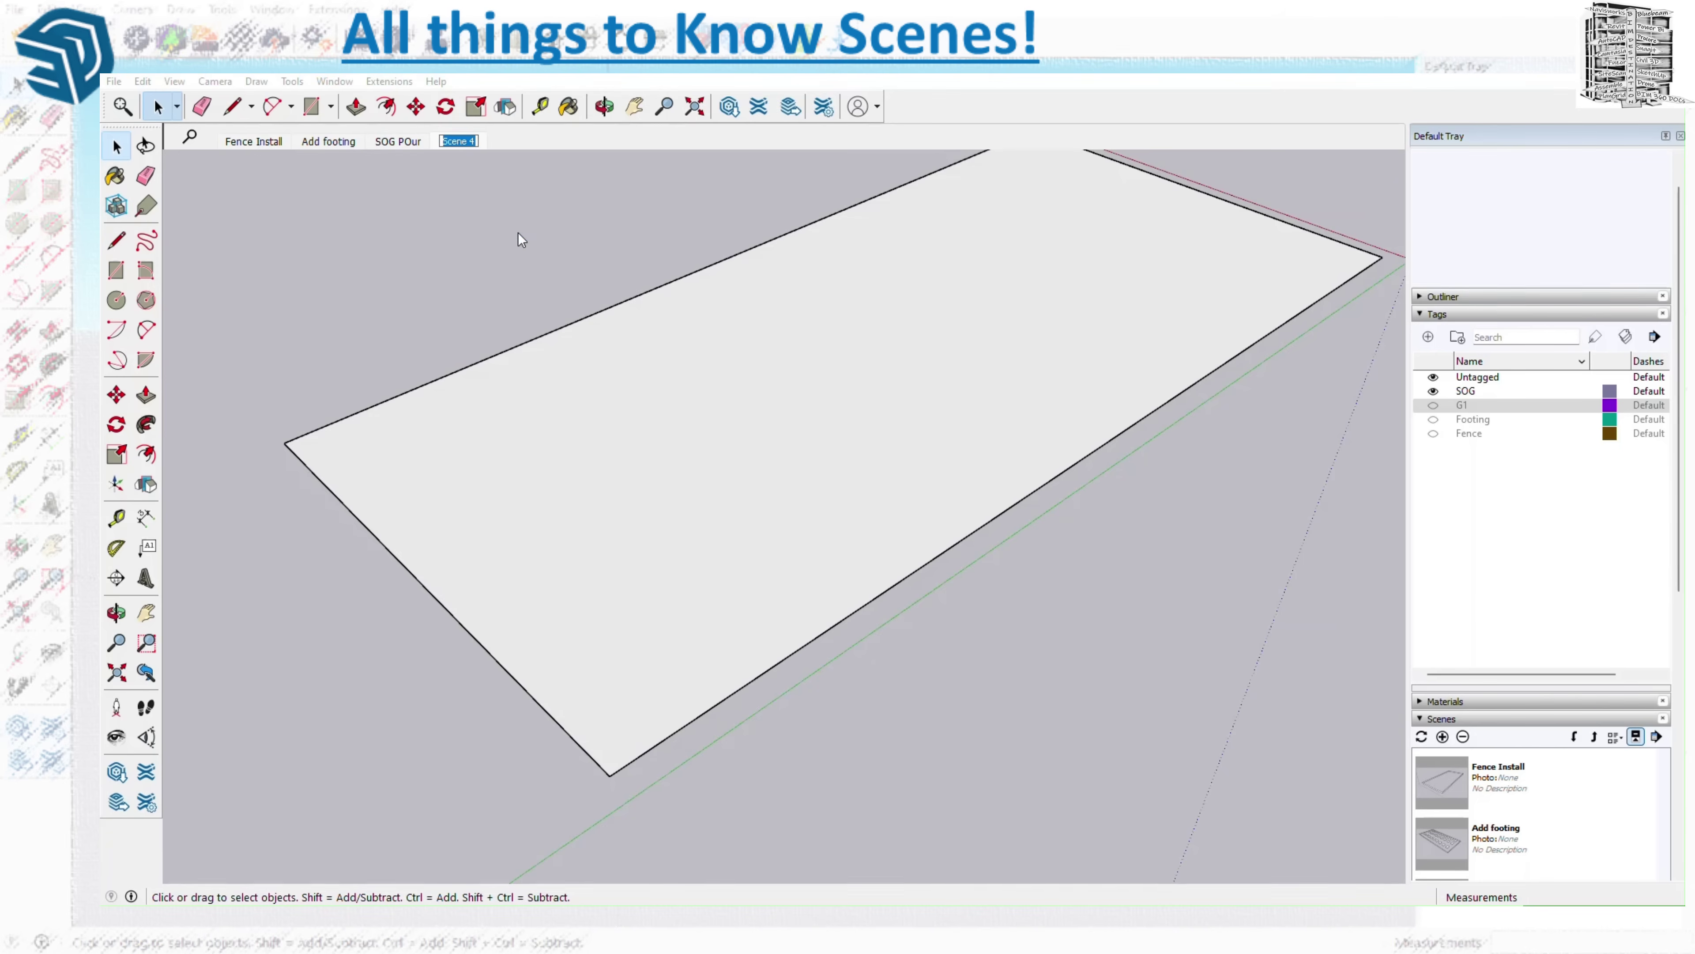
{"action": "type", "text": "Create G1"}
{"action": "key", "text": "Return"}
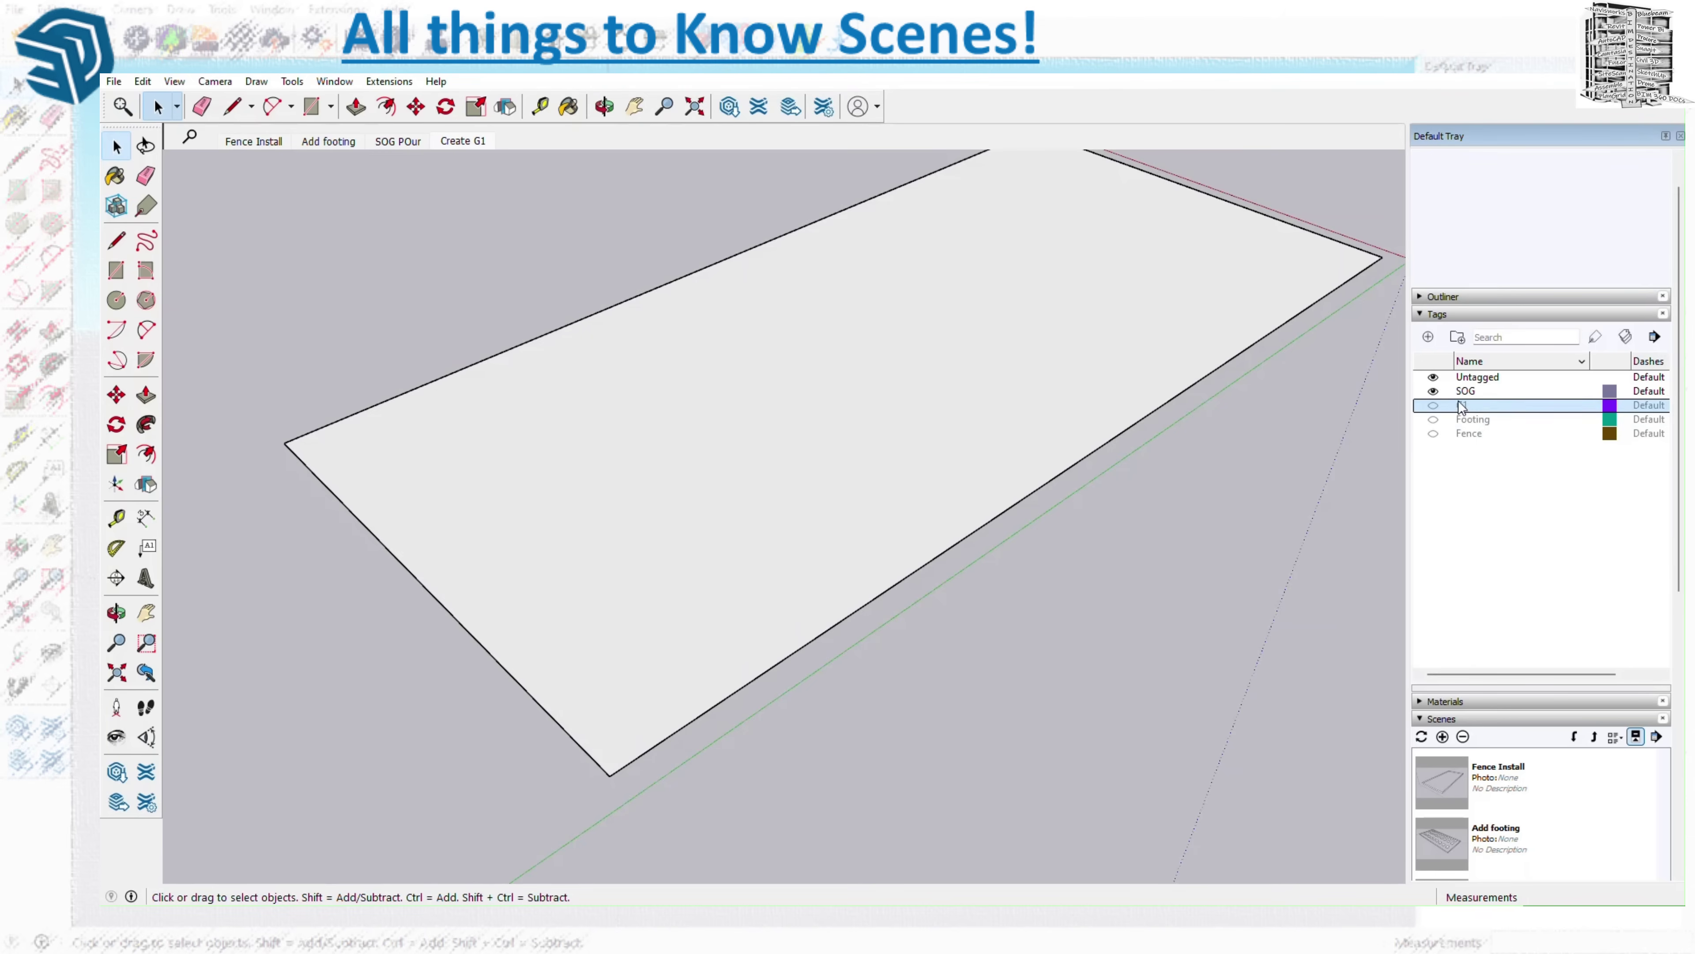
- Hide the slab, show G1, and update Create G1 to show only the box
{"action": "left_click", "coordinate": [1433, 391]}
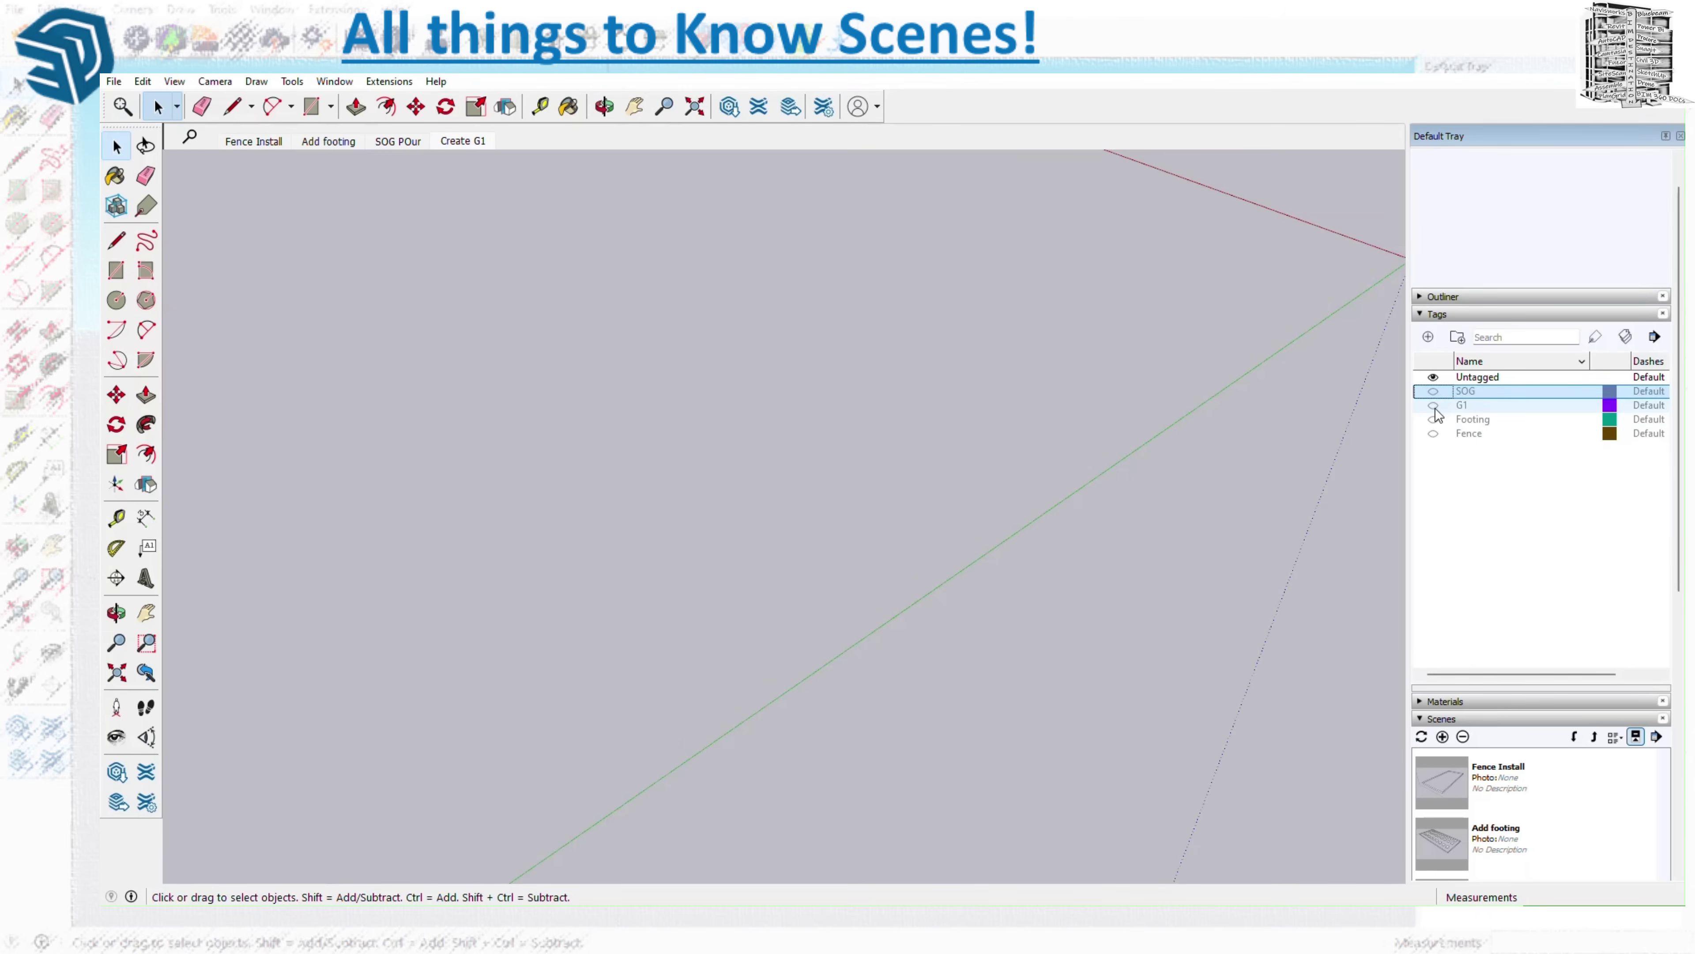
{"action": "left_click", "coordinate": [1433, 406]}
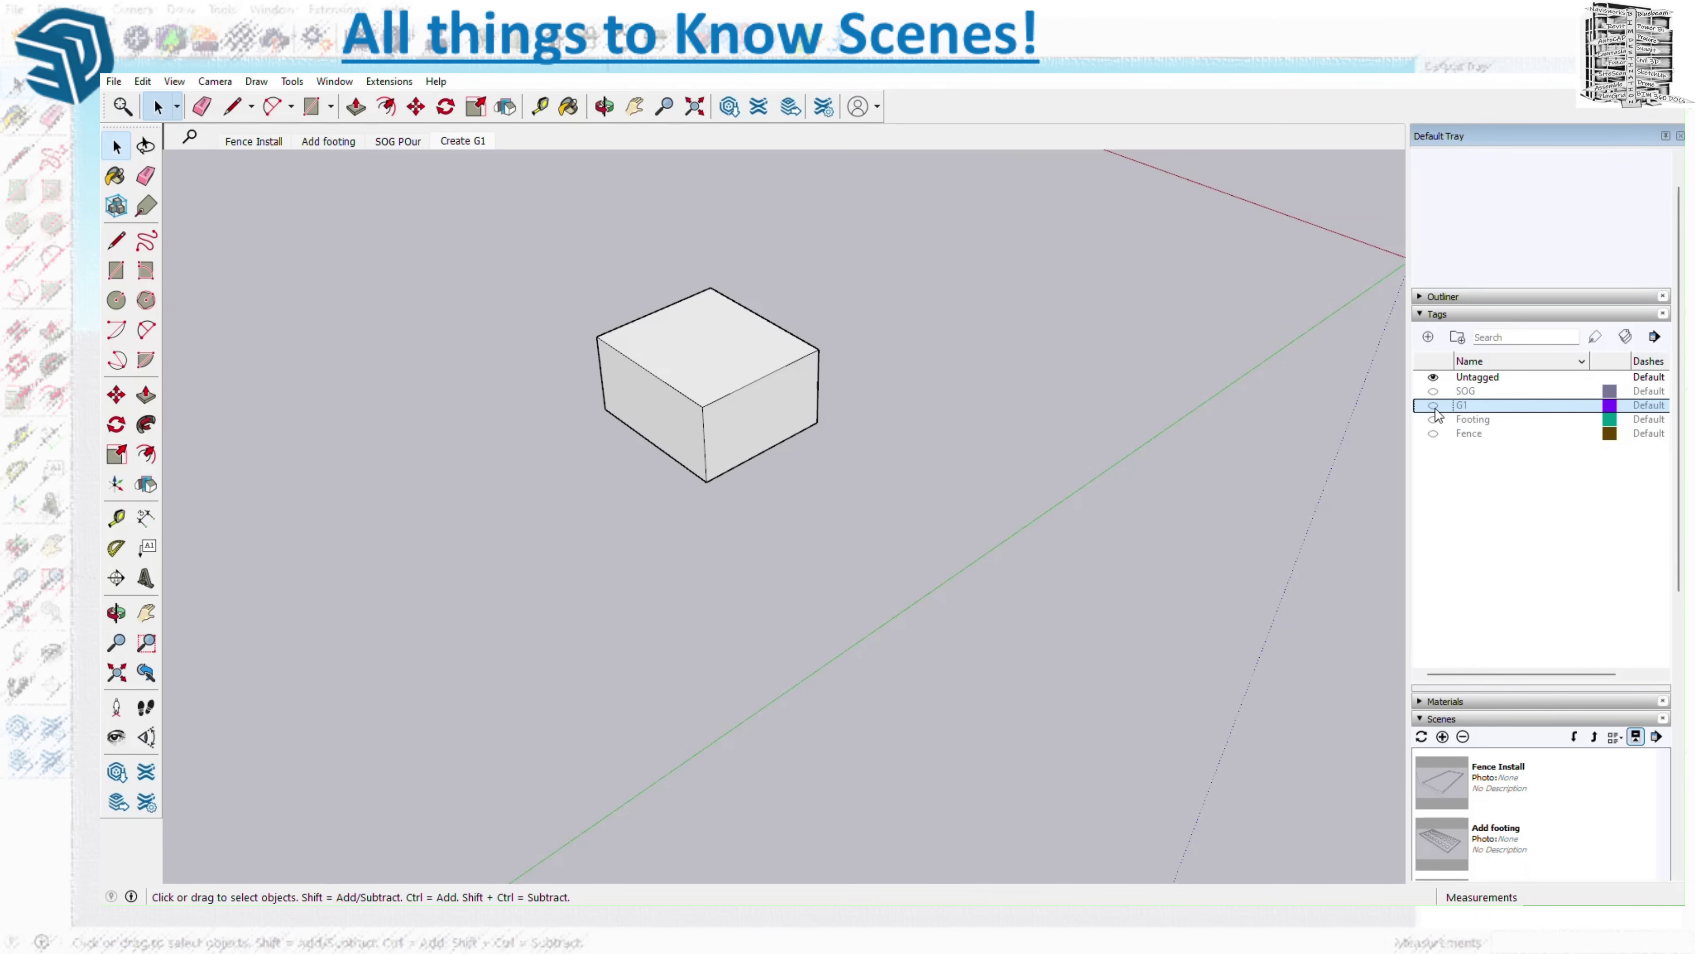
{"action": "right_click", "coordinate": [470, 139]}
{"action": "left_click", "coordinate": [519, 216]}
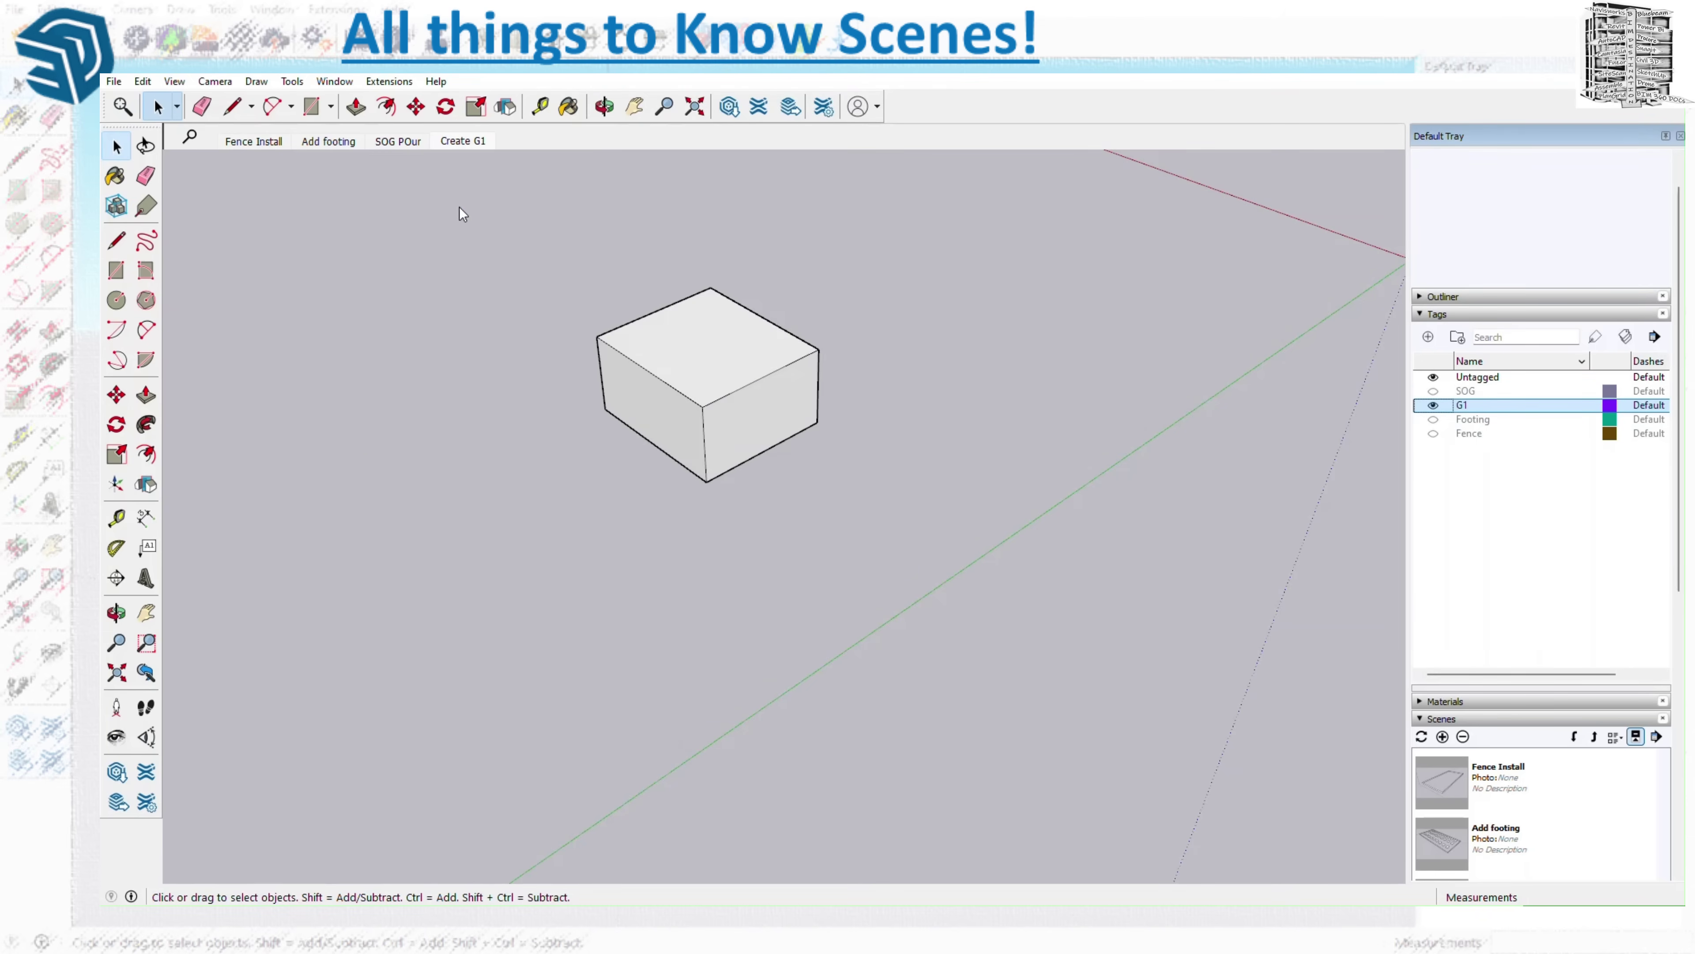
{"action": "left_click", "coordinate": [253, 141]}
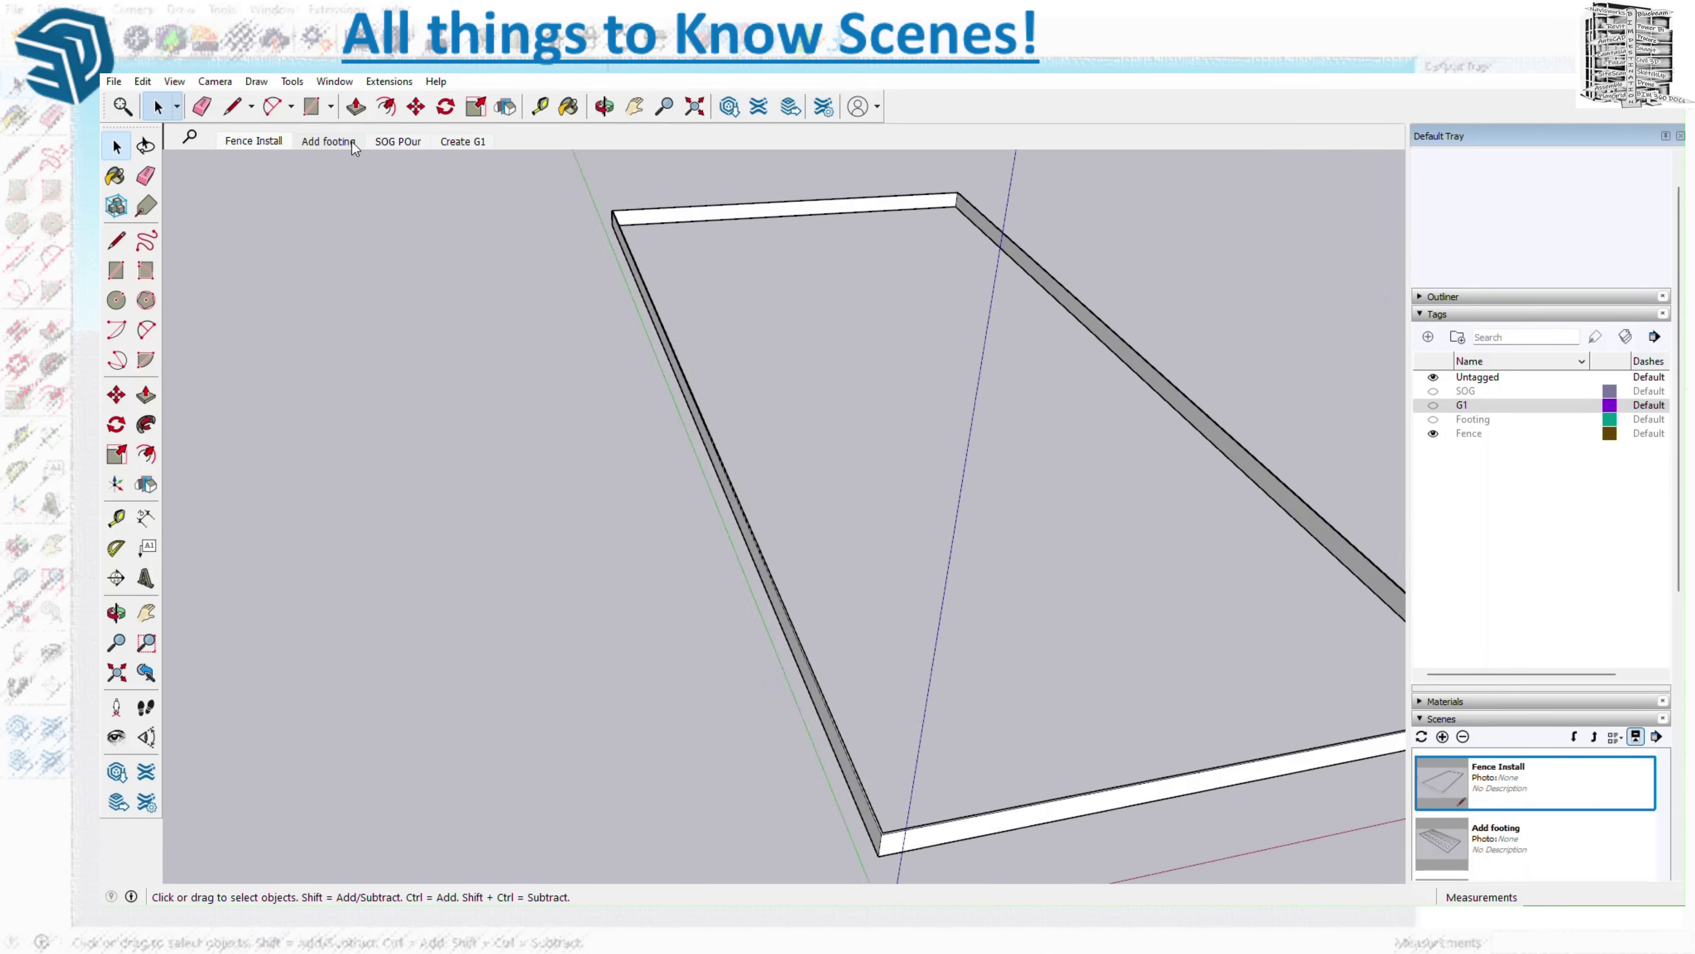
- Cycle through all four scenes, ending on Fence Install, and list them all in the tray
{"action": "left_click", "coordinate": [351, 140]}
{"action": "left_click", "coordinate": [397, 141]}
{"action": "left_click", "coordinate": [451, 142]}
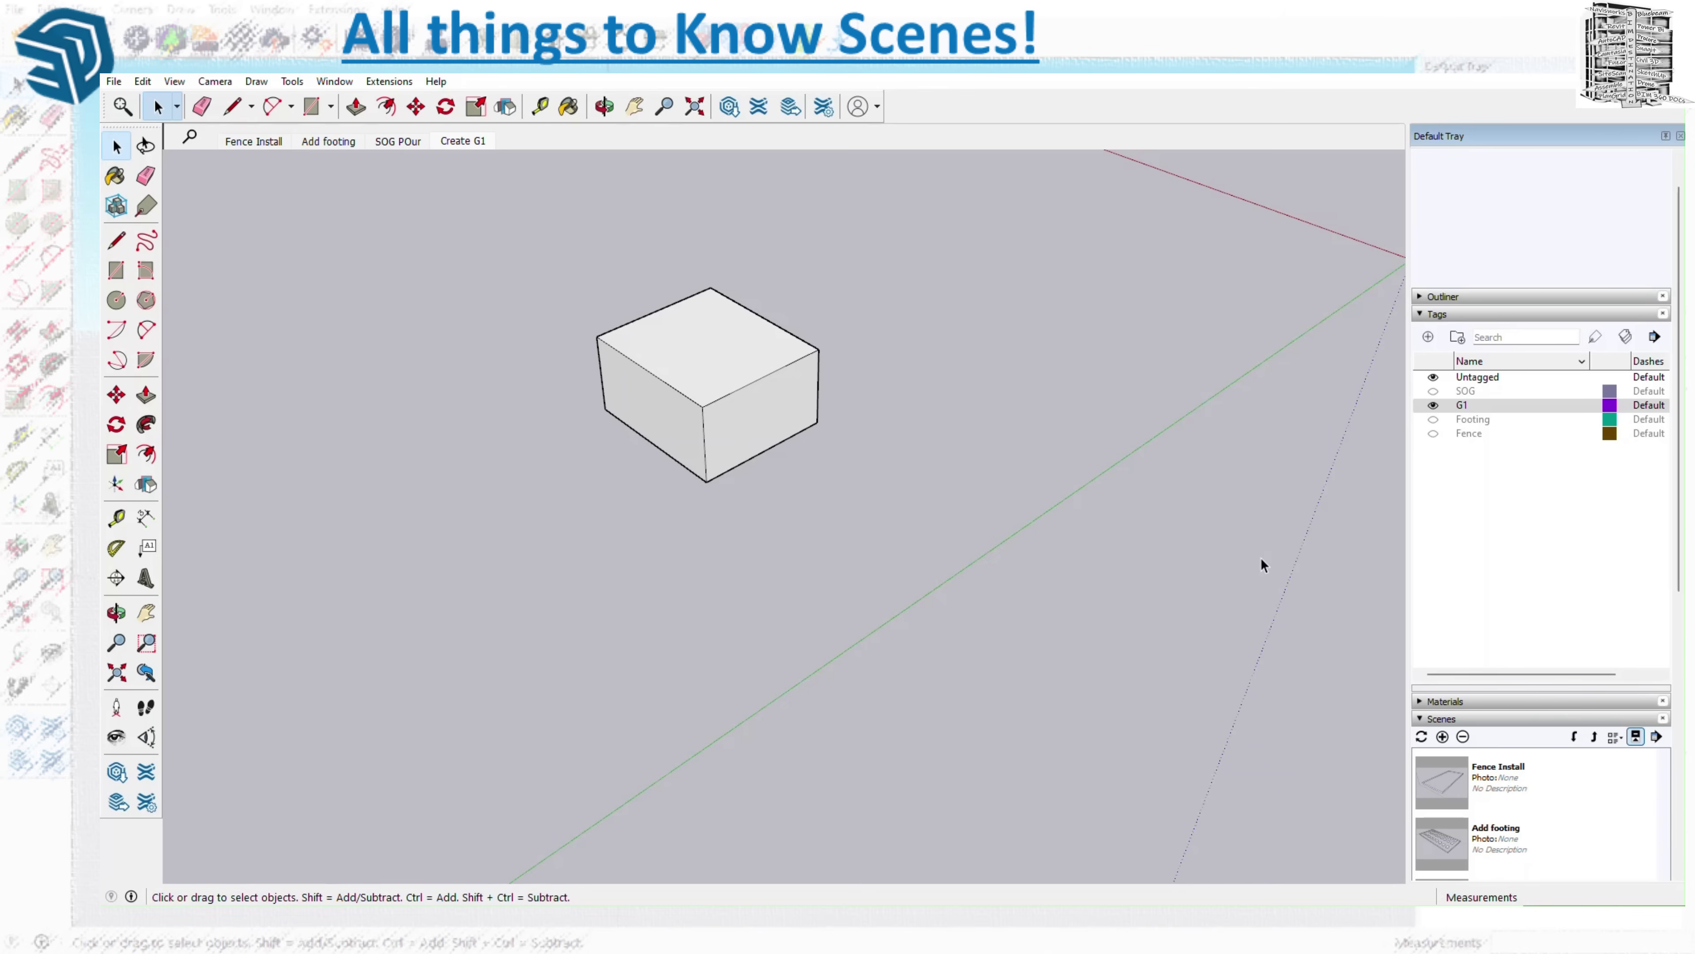
{"action": "left_click", "coordinate": [268, 143]}
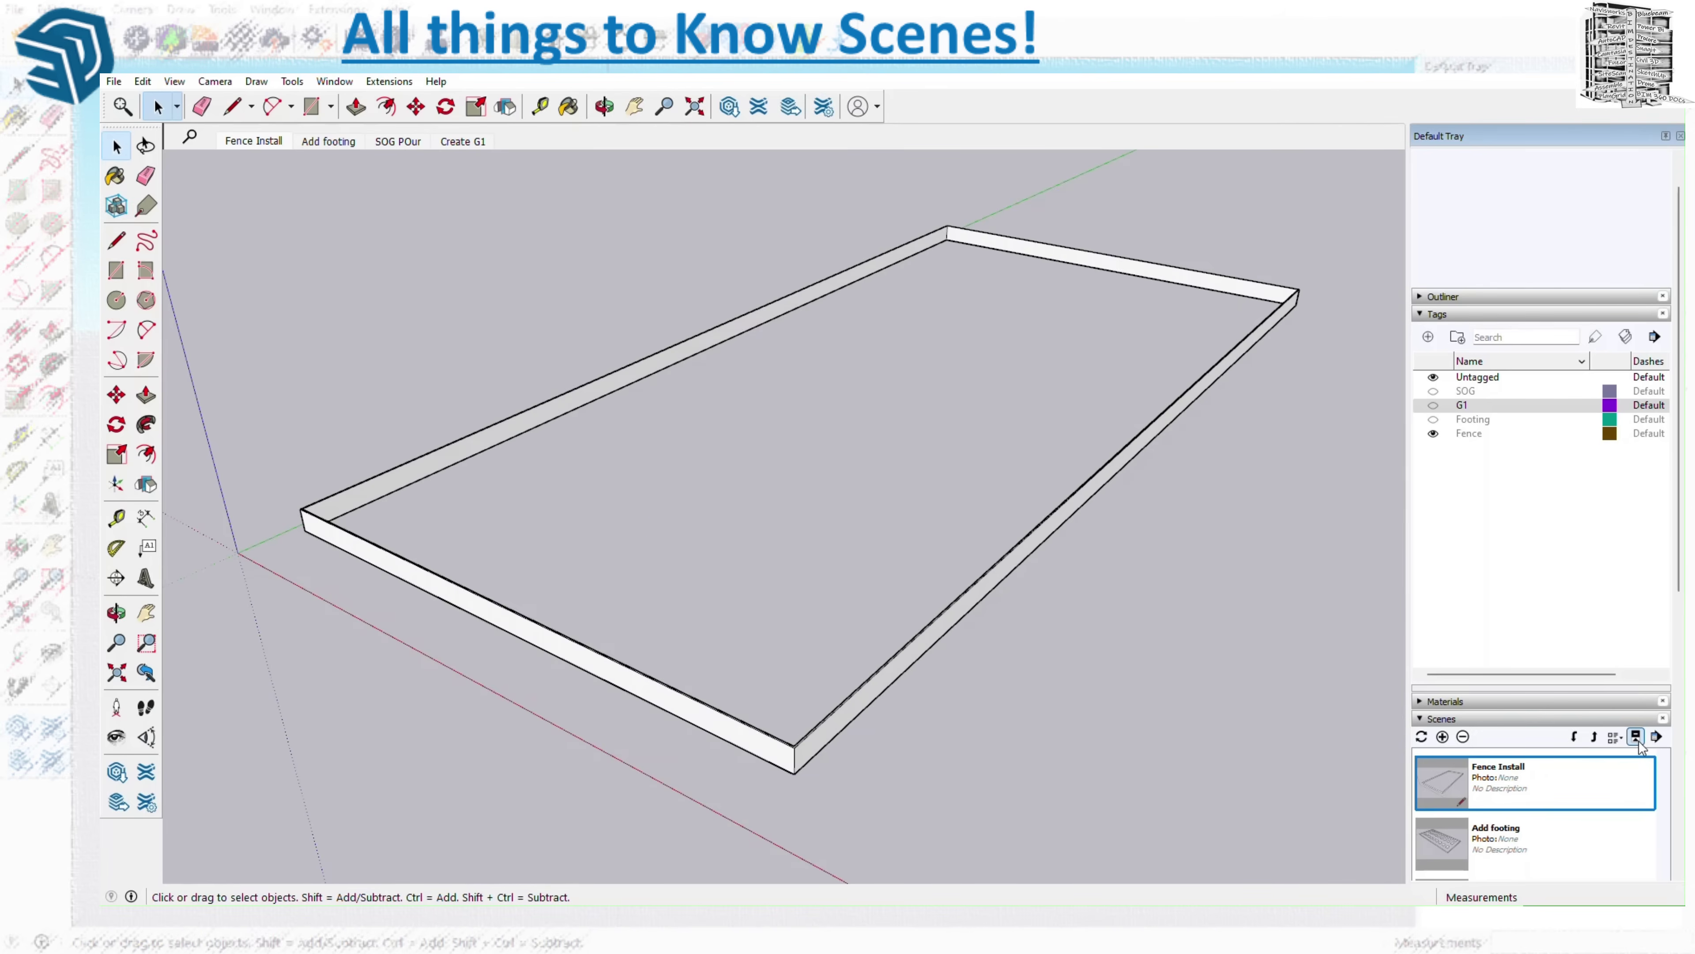
{"action": "scroll", "coordinate": [1615, 794], "scroll_direction": "down", "scroll_amount": 4}
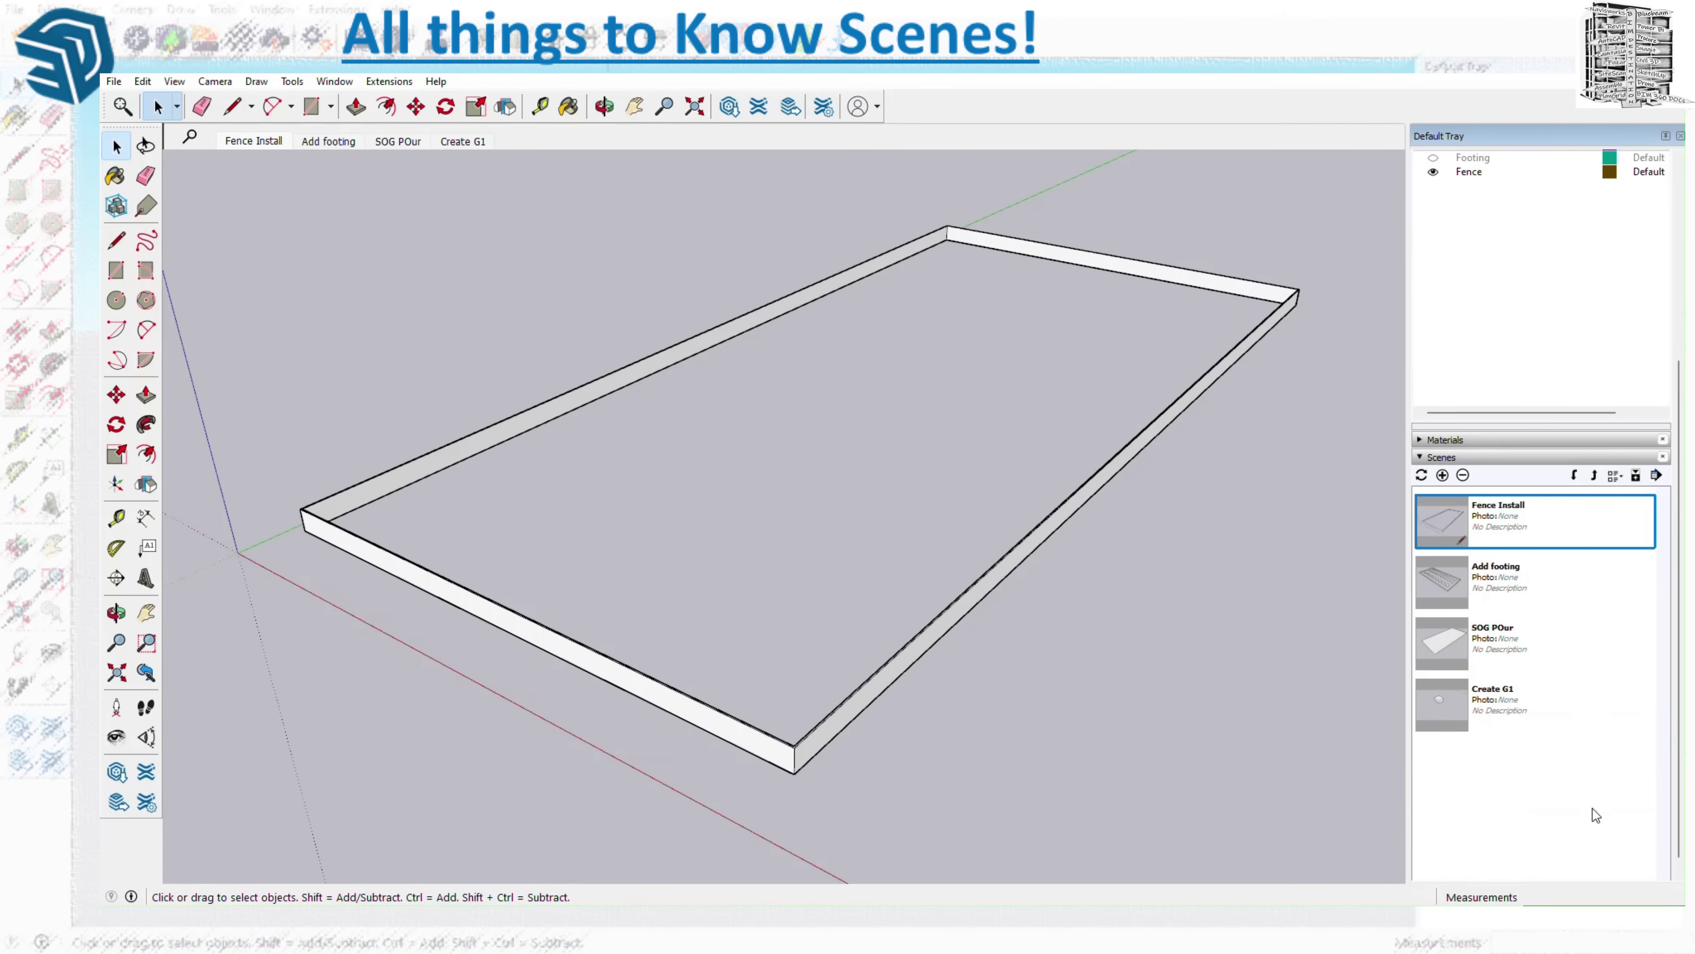
- Show scene details, uncheck Camera Location for Fence Install, and update that scene
{"action": "left_click", "coordinate": [1636, 474]}
{"action": "scroll", "coordinate": [1562, 708], "scroll_direction": "down", "scroll_amount": 3}
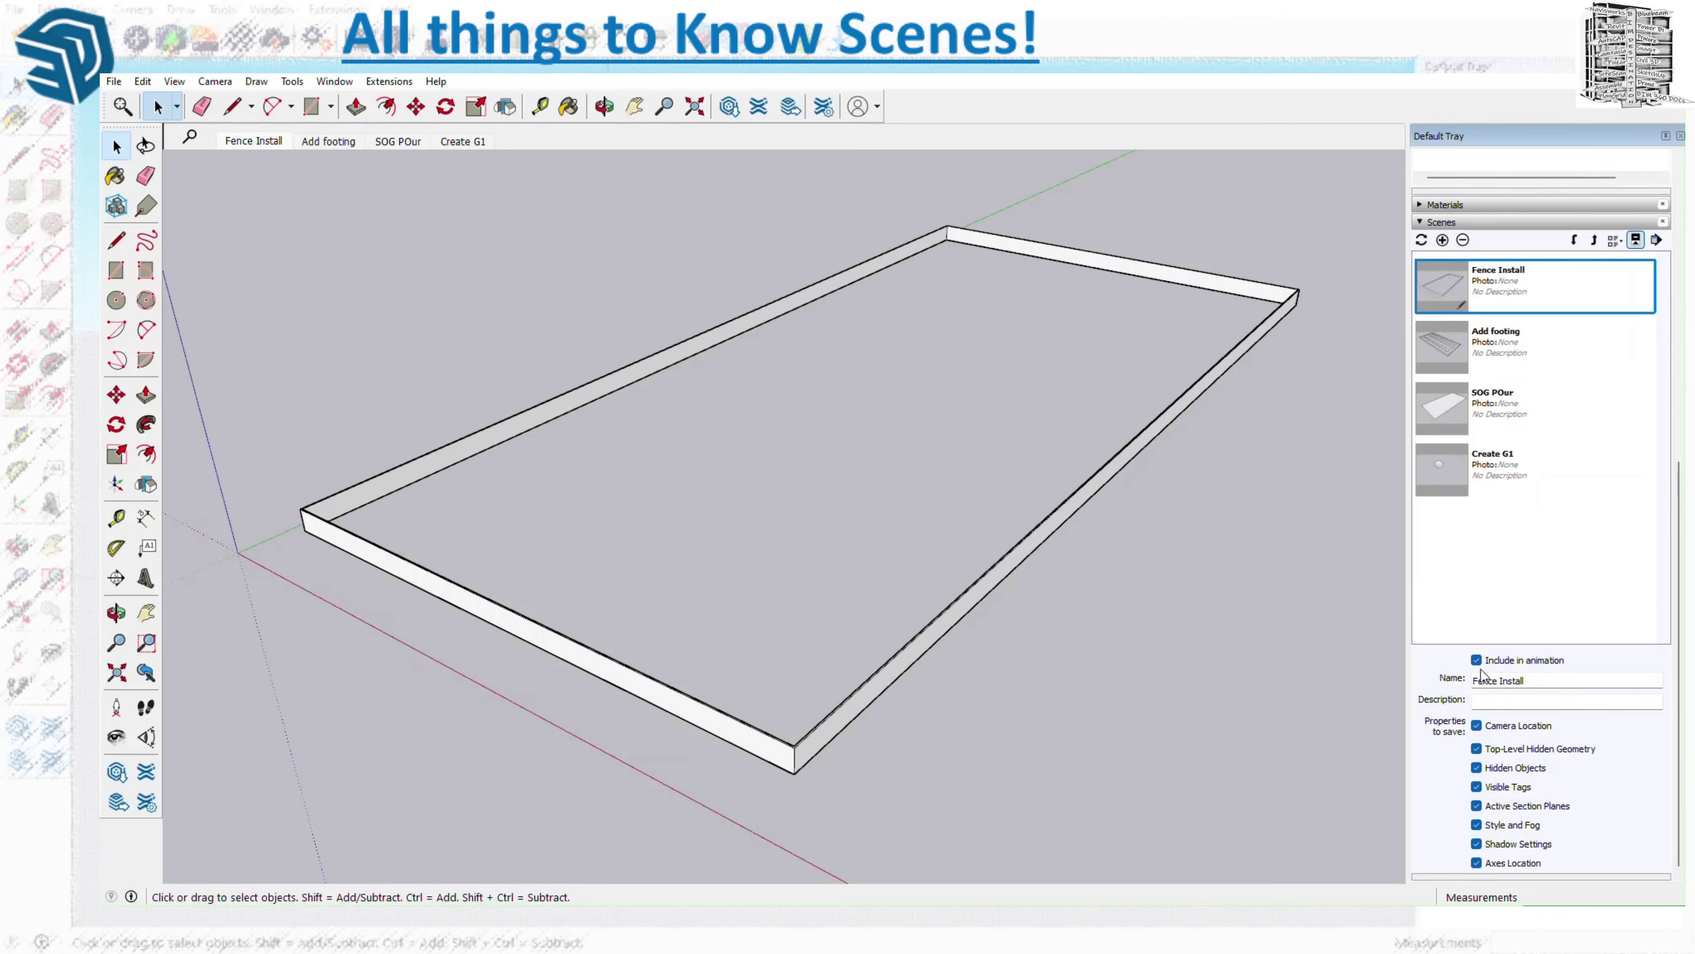
{"action": "left_click", "coordinate": [1479, 726]}
{"action": "right_click", "coordinate": [266, 140]}
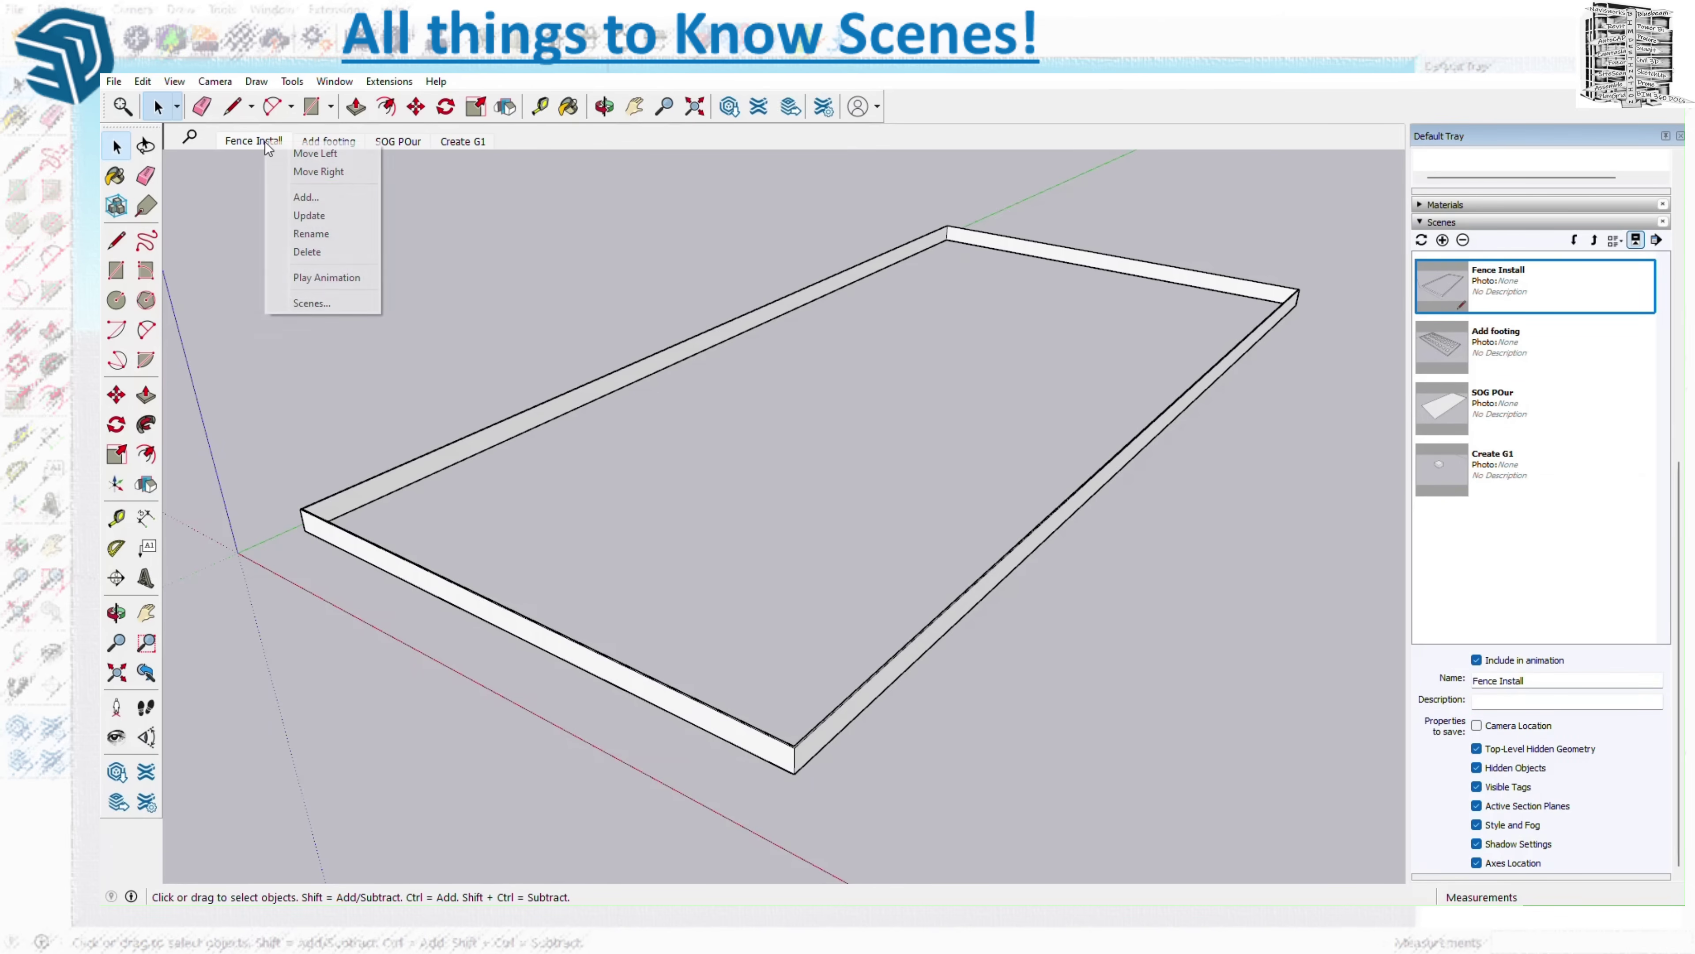
{"action": "left_click", "coordinate": [309, 214]}
- Keep Fence Install's Camera Location off and uncheck Camera Location for Add footing
{"action": "left_click", "coordinate": [331, 144]}
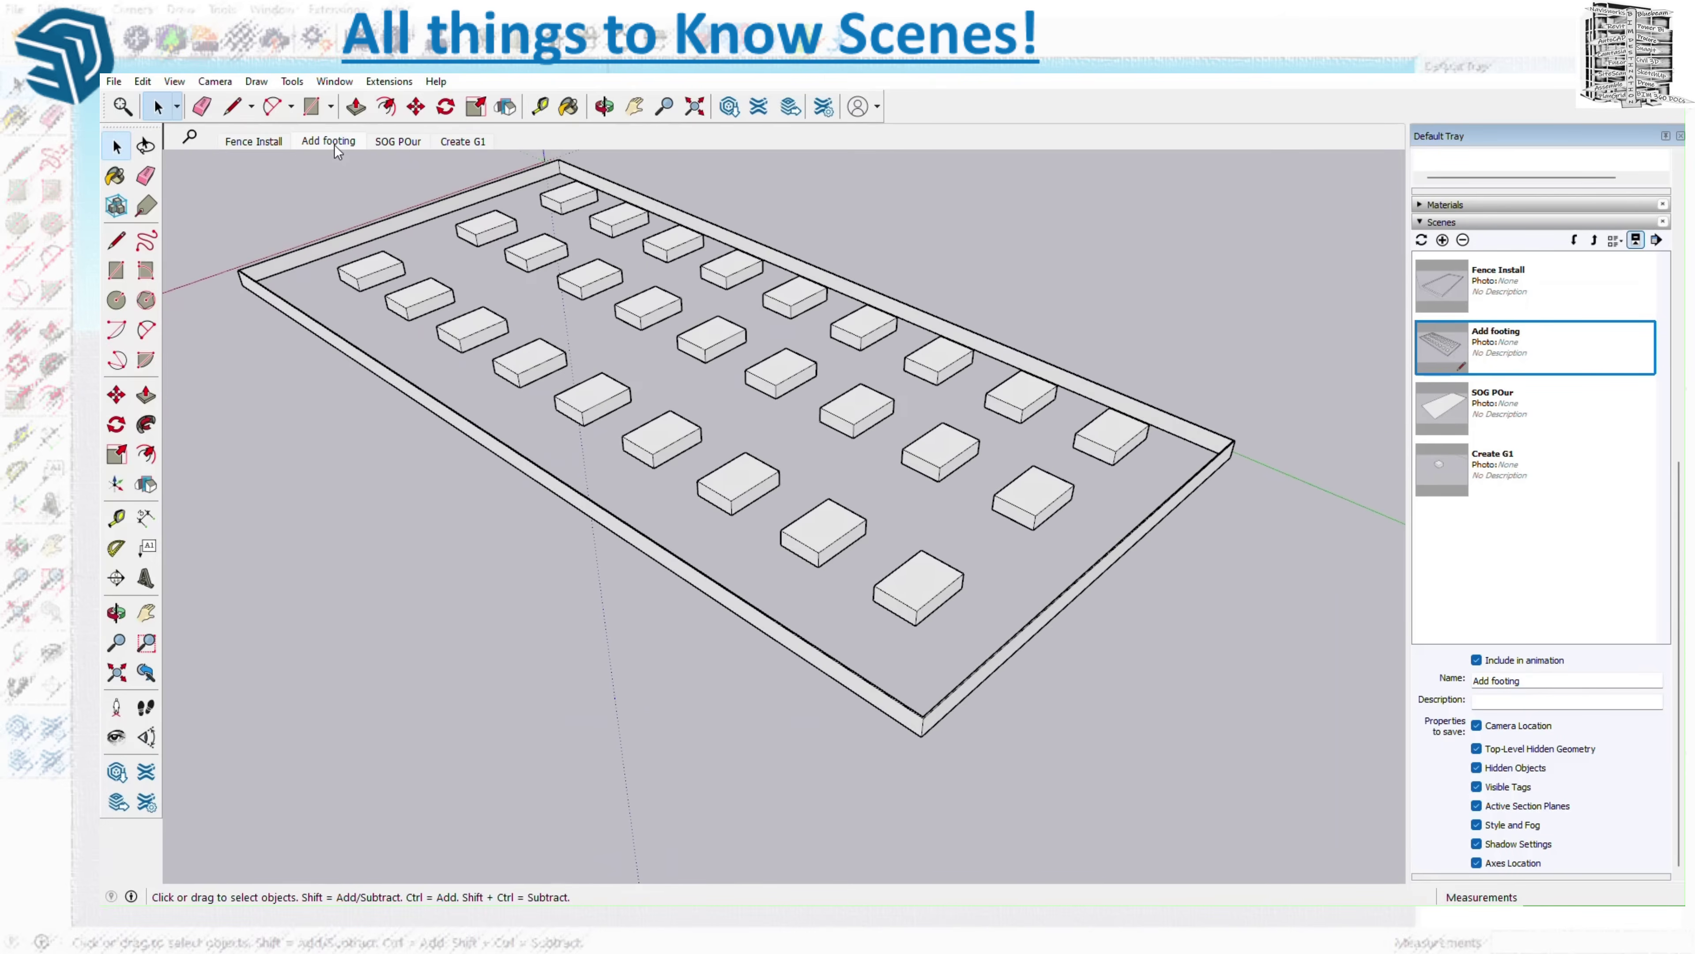
{"action": "left_click", "coordinate": [265, 142]}
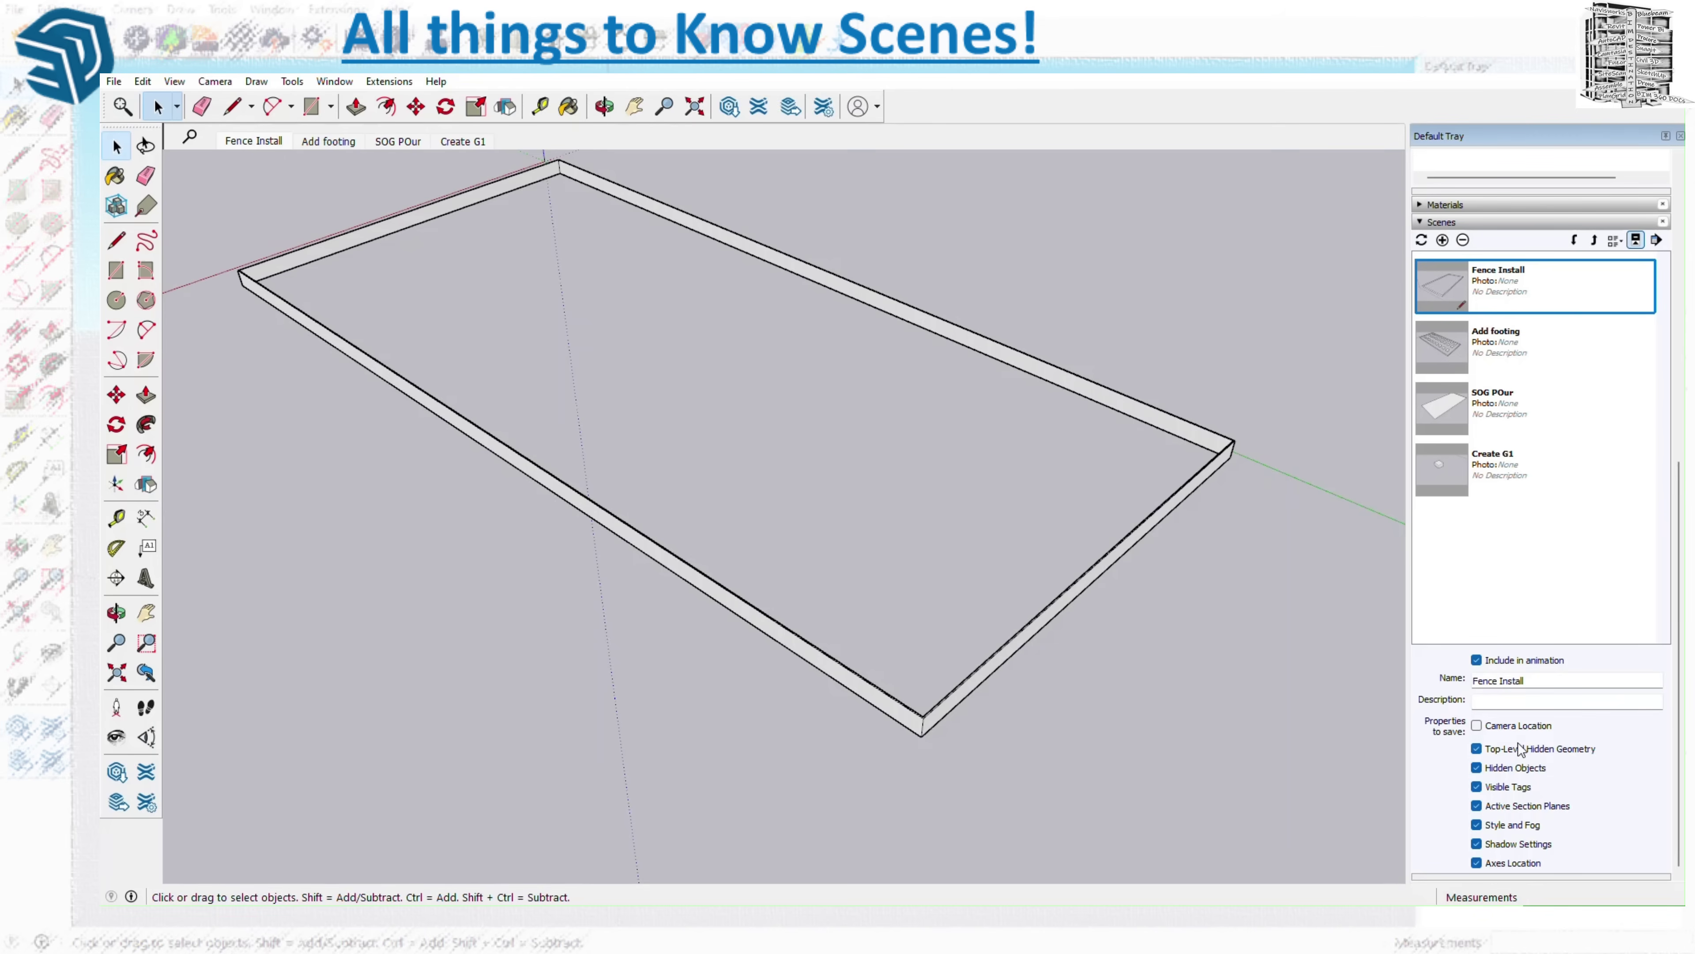
{"action": "left_click", "coordinate": [1477, 727]}
{"action": "left_click", "coordinate": [1477, 726]}
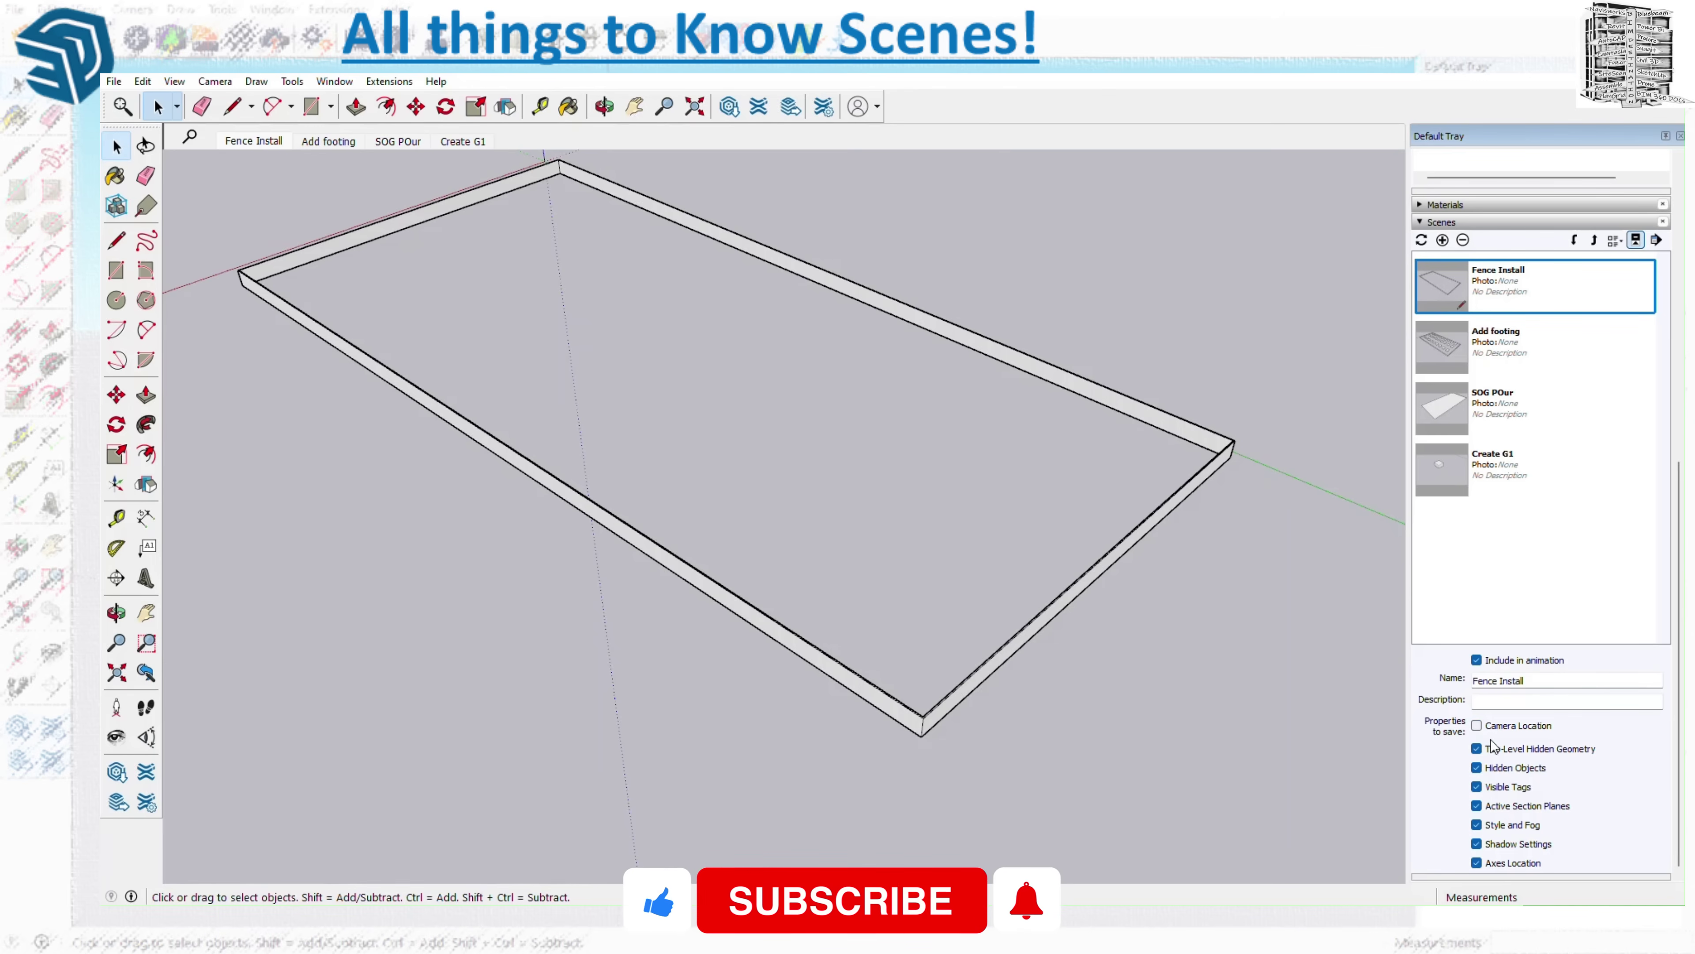
{"action": "left_click", "coordinate": [340, 143]}
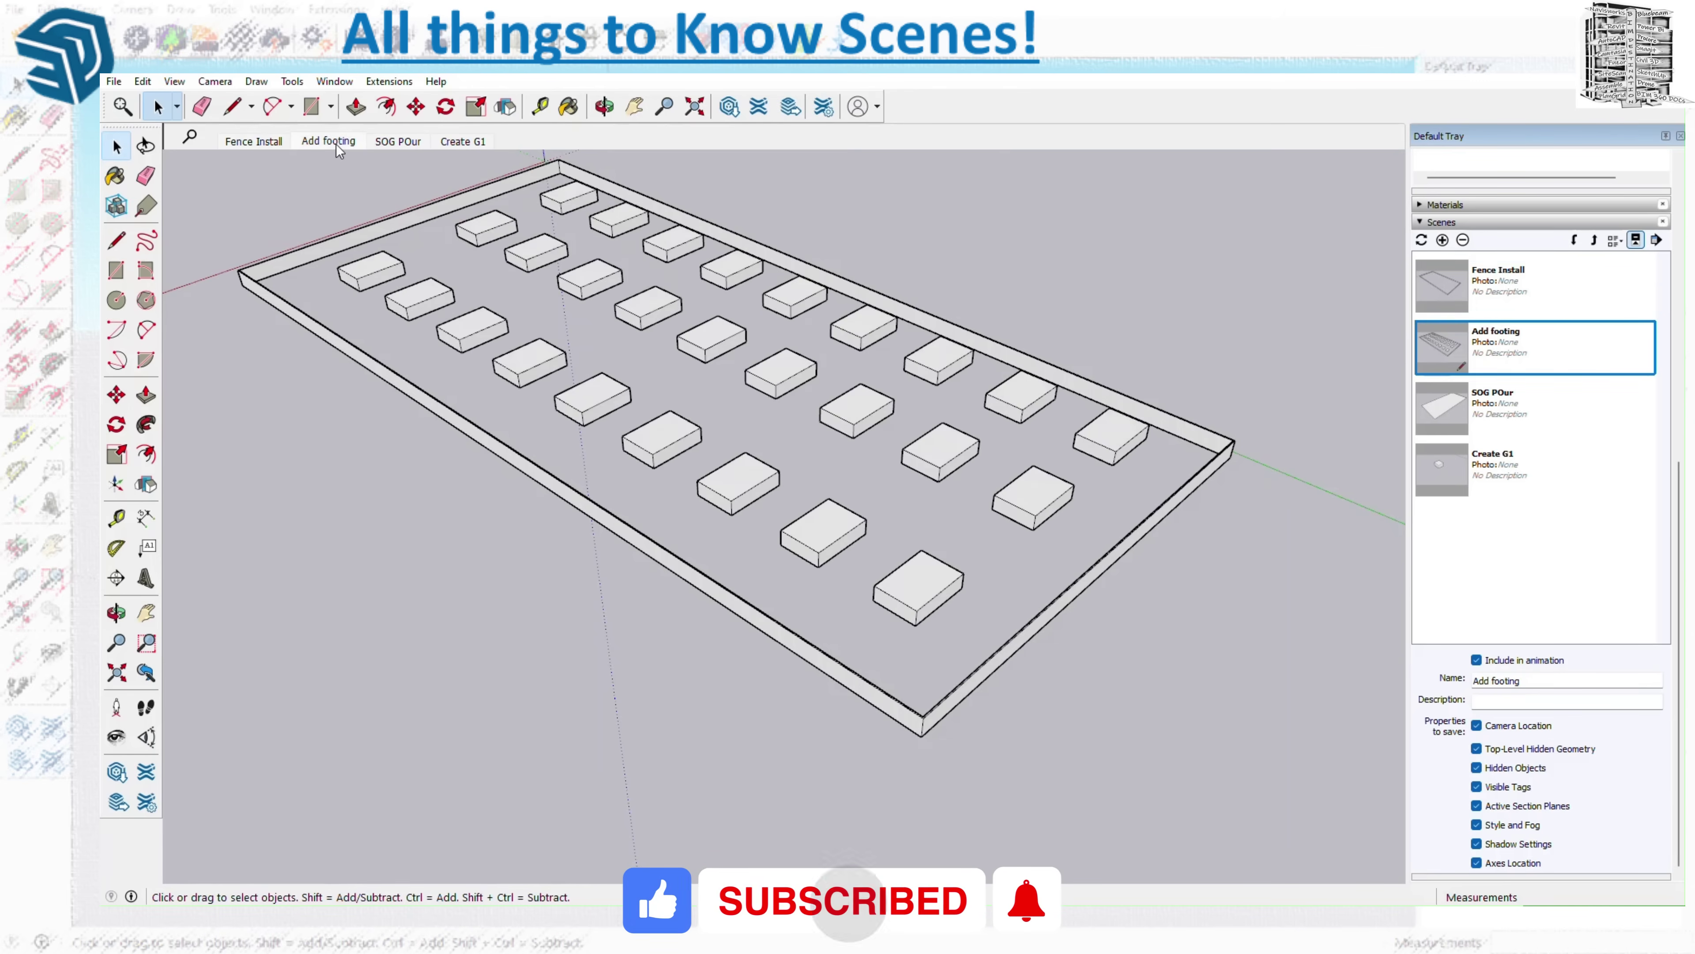
{"action": "left_click", "coordinate": [379, 143]}
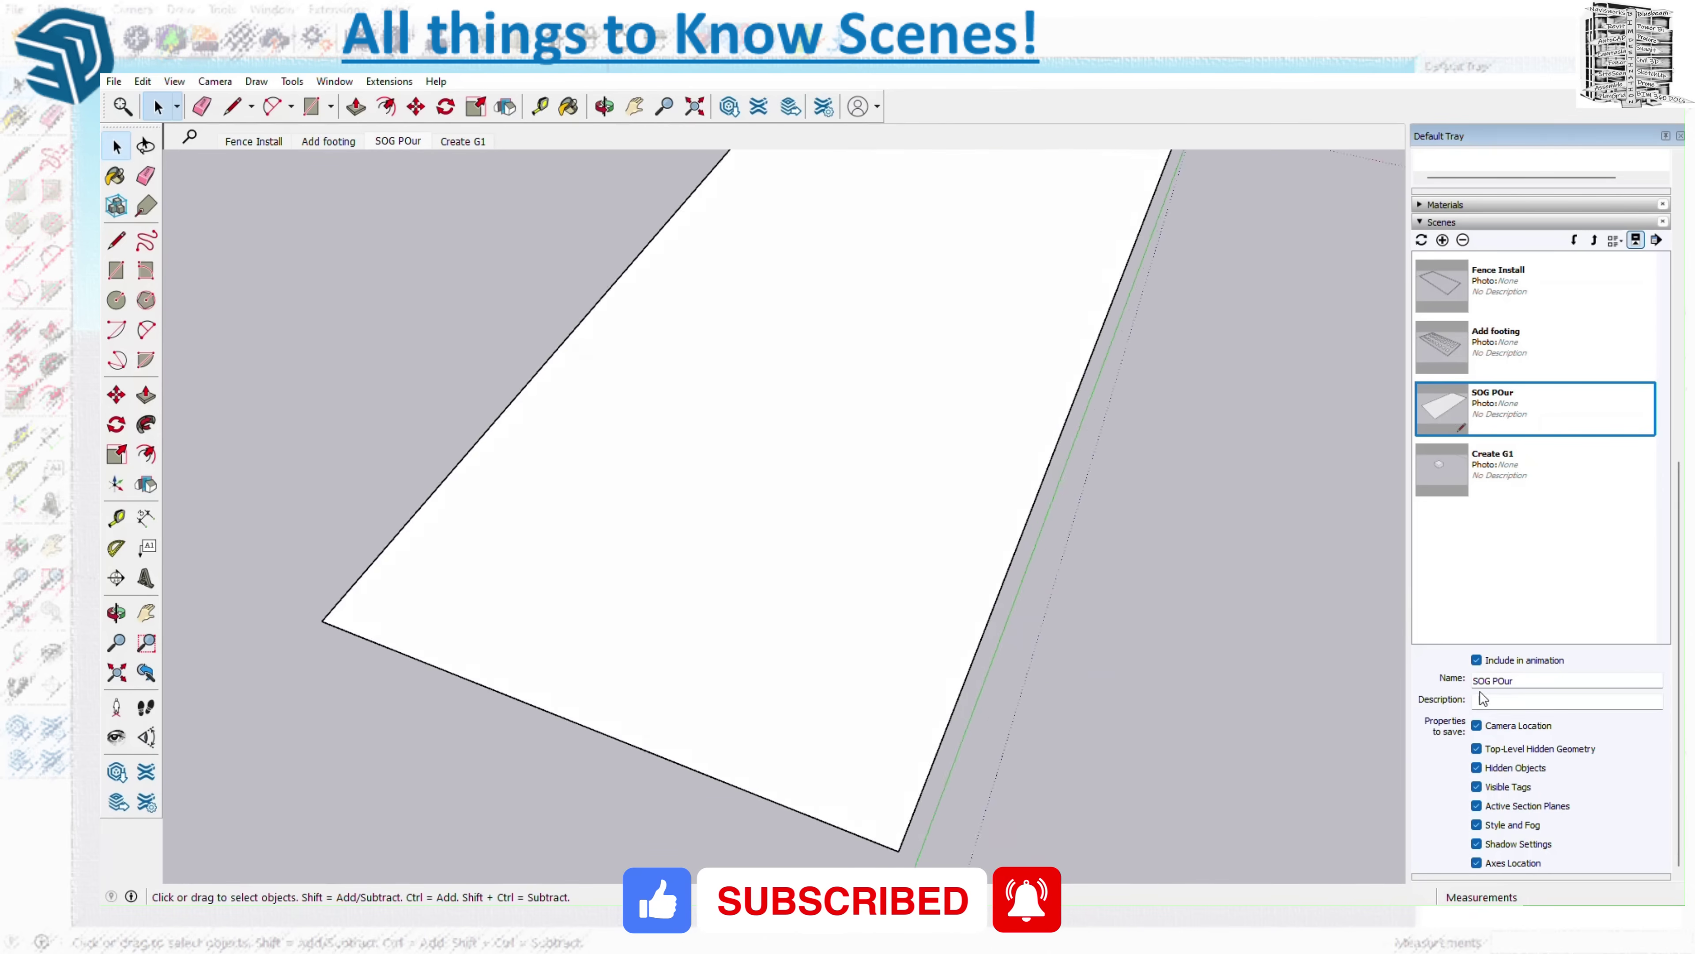
{"action": "left_click", "coordinate": [326, 141]}
{"action": "left_click", "coordinate": [1496, 732]}
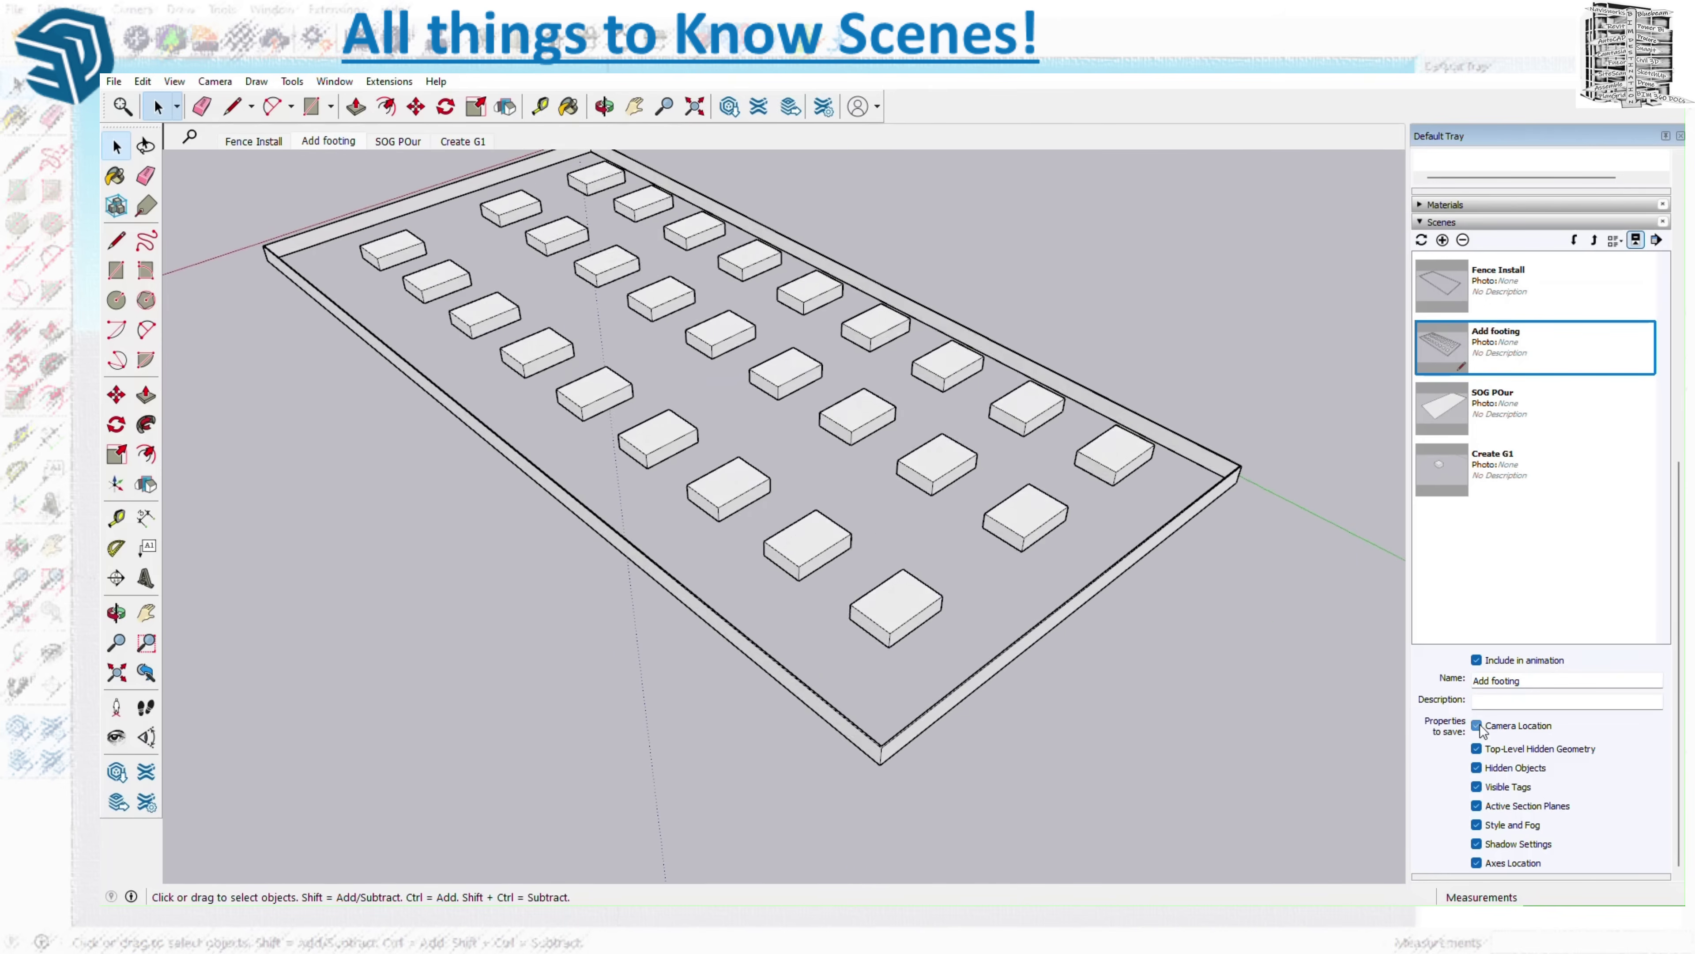
- Update the Add footing scene so it no longer saves its camera location
{"action": "right_click", "coordinate": [343, 141]}
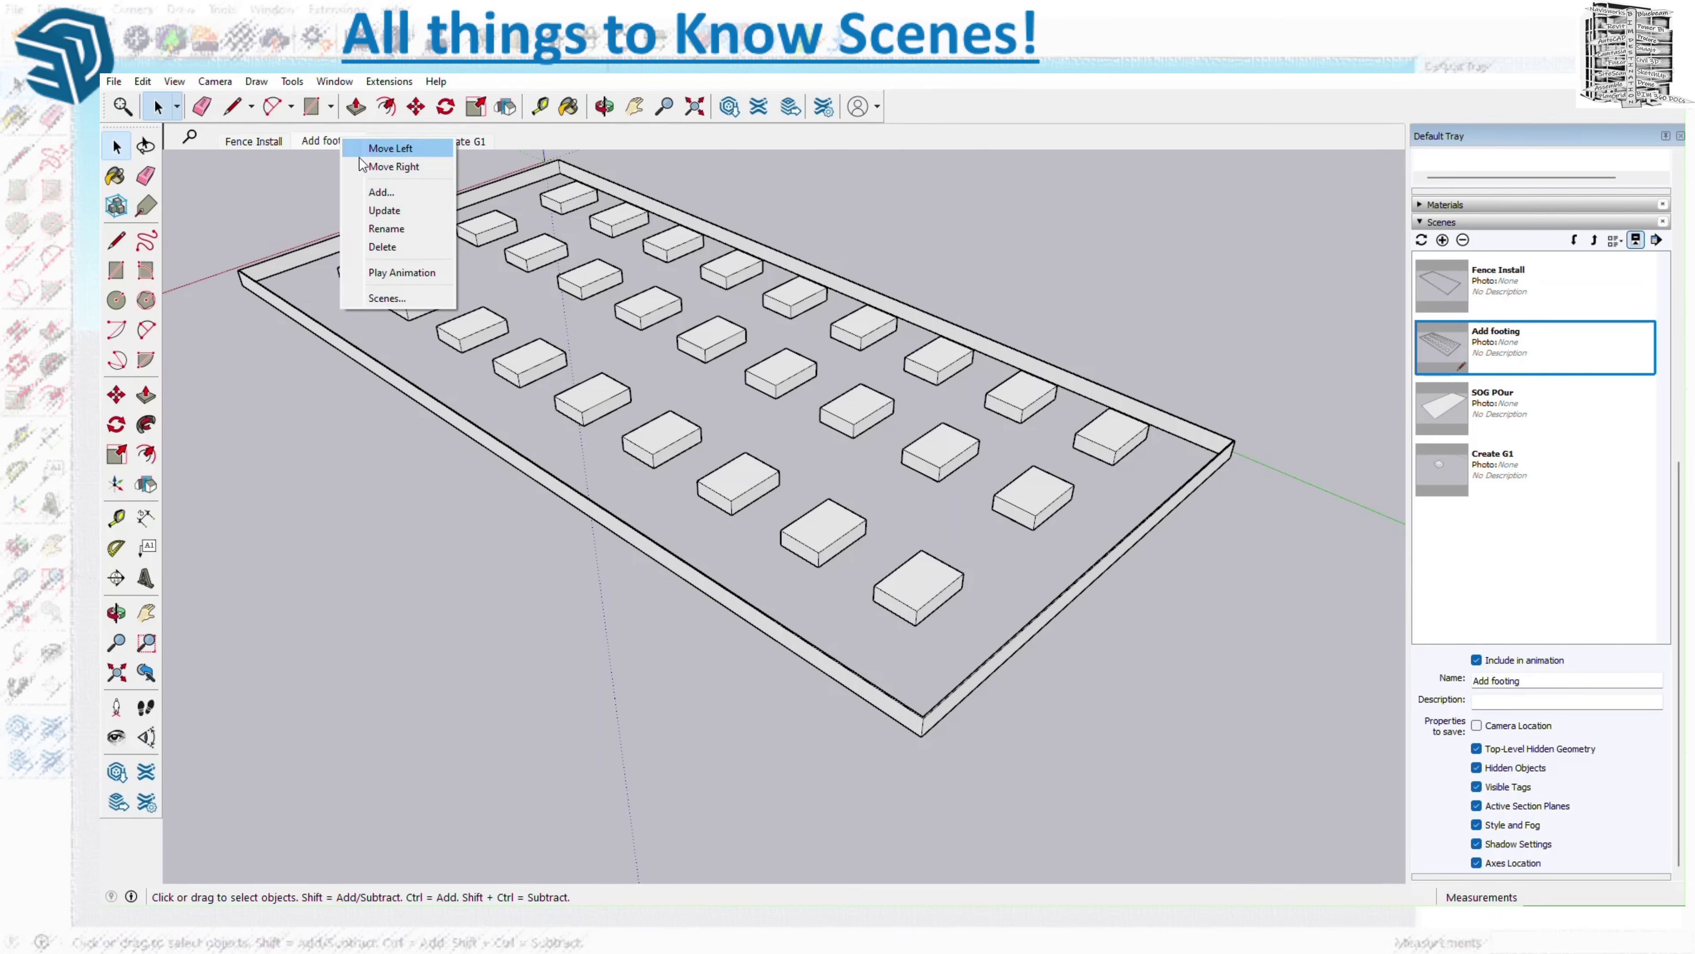
{"action": "left_click", "coordinate": [384, 210]}
{"action": "left_click", "coordinate": [383, 142]}
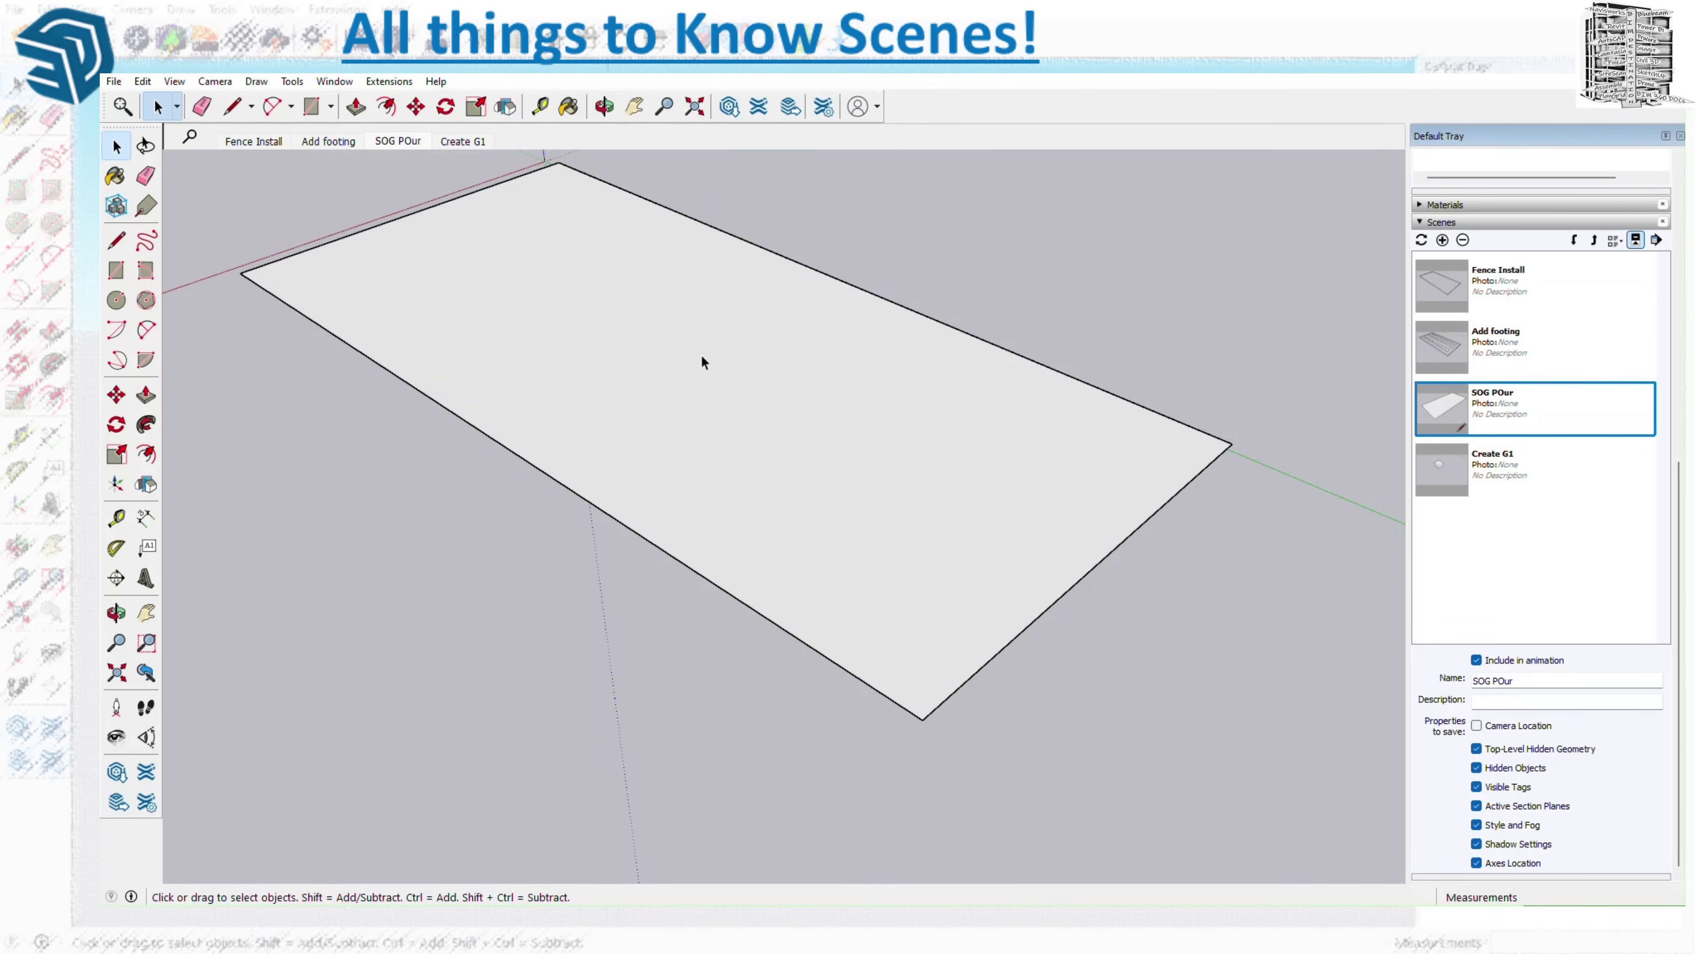
- Add a spare Scene 5 after SOG POur, then delete it
{"action": "right_click", "coordinate": [406, 143]}
{"action": "left_click", "coordinate": [433, 199]}
{"action": "right_click", "coordinate": [469, 142]}
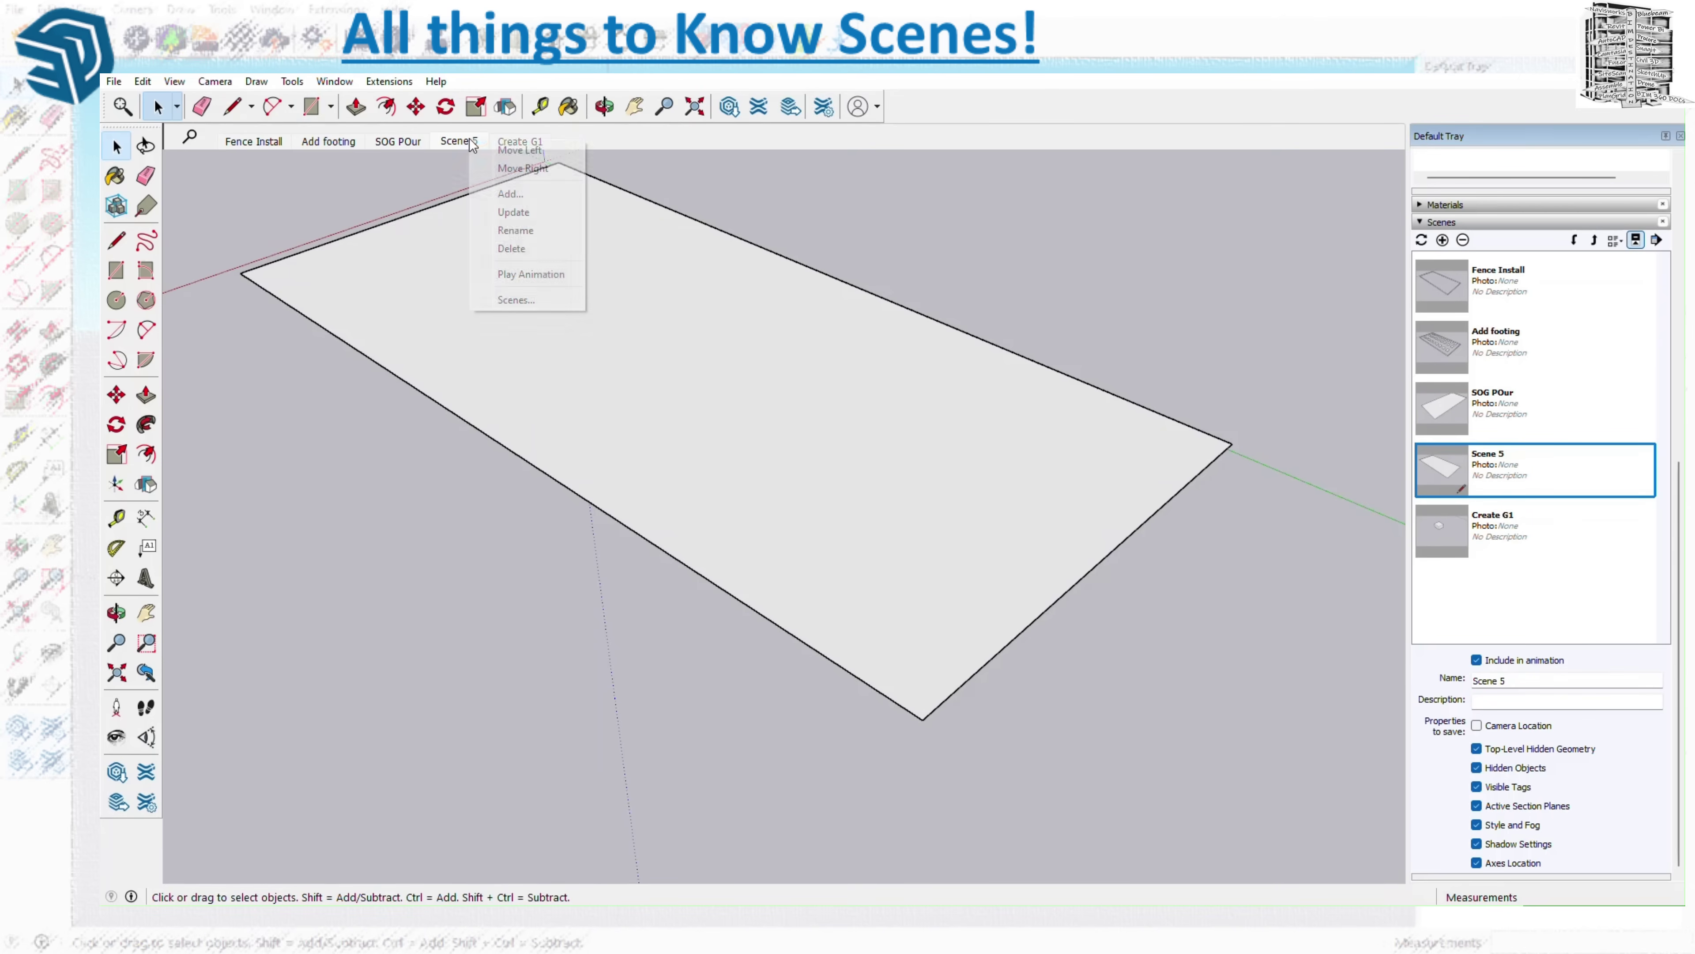
{"action": "left_click", "coordinate": [523, 249]}
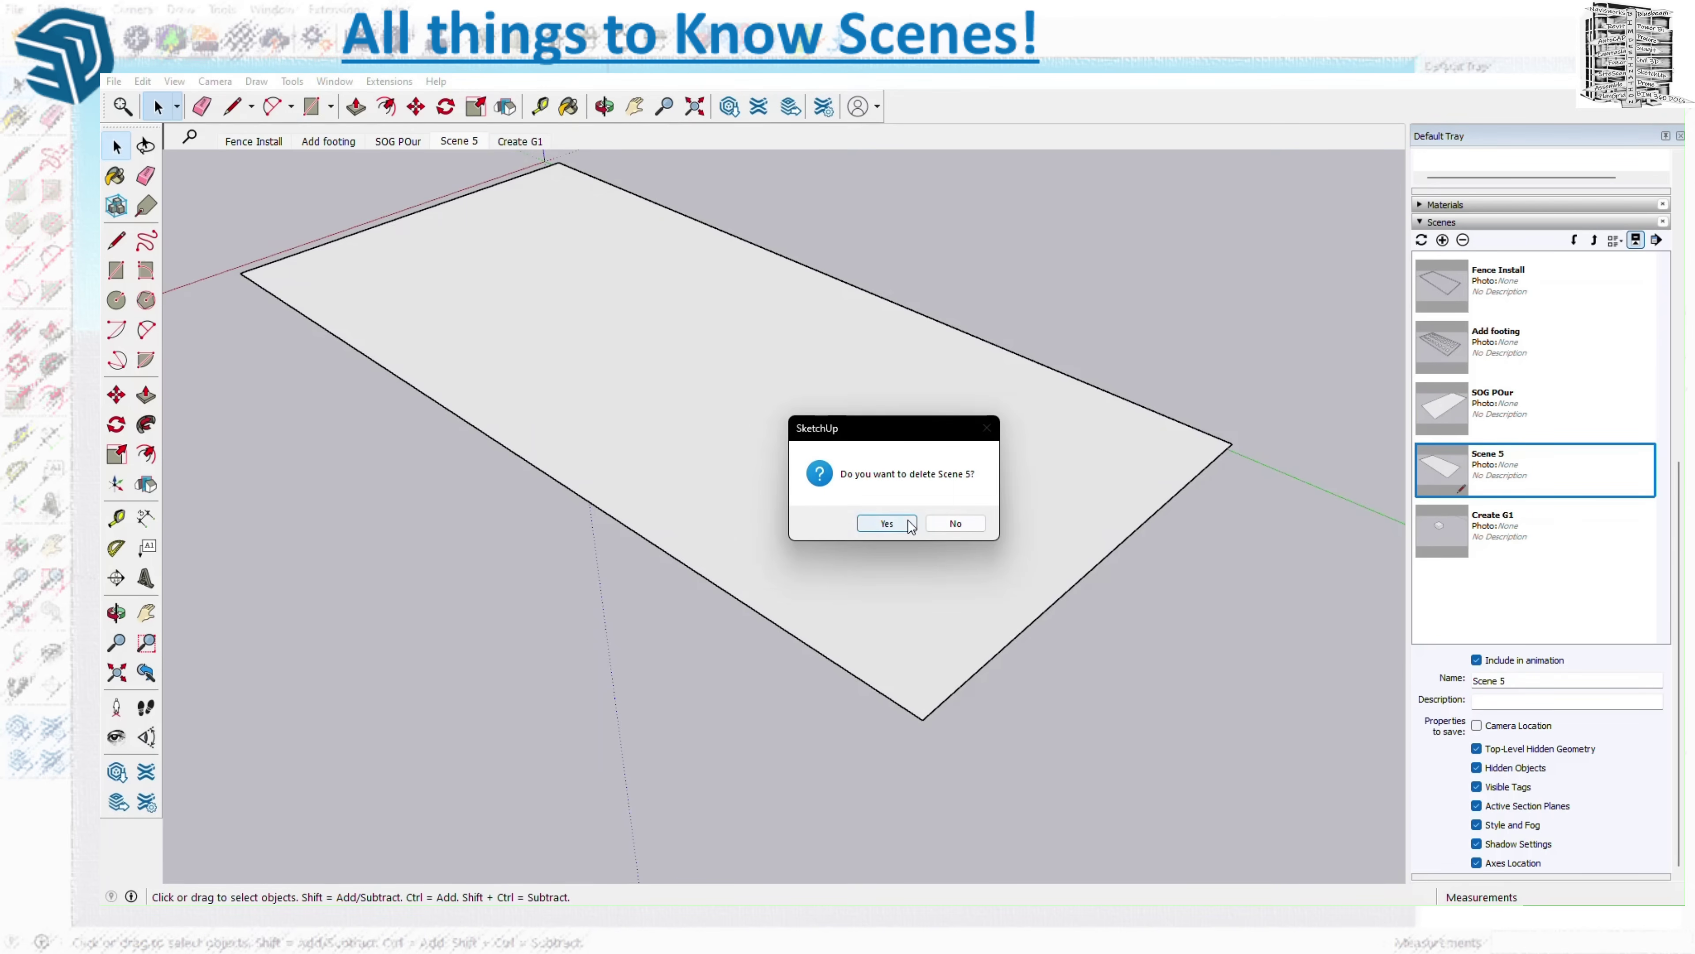
{"action": "left_click", "coordinate": [868, 524]}
{"action": "right_click", "coordinate": [475, 143]}
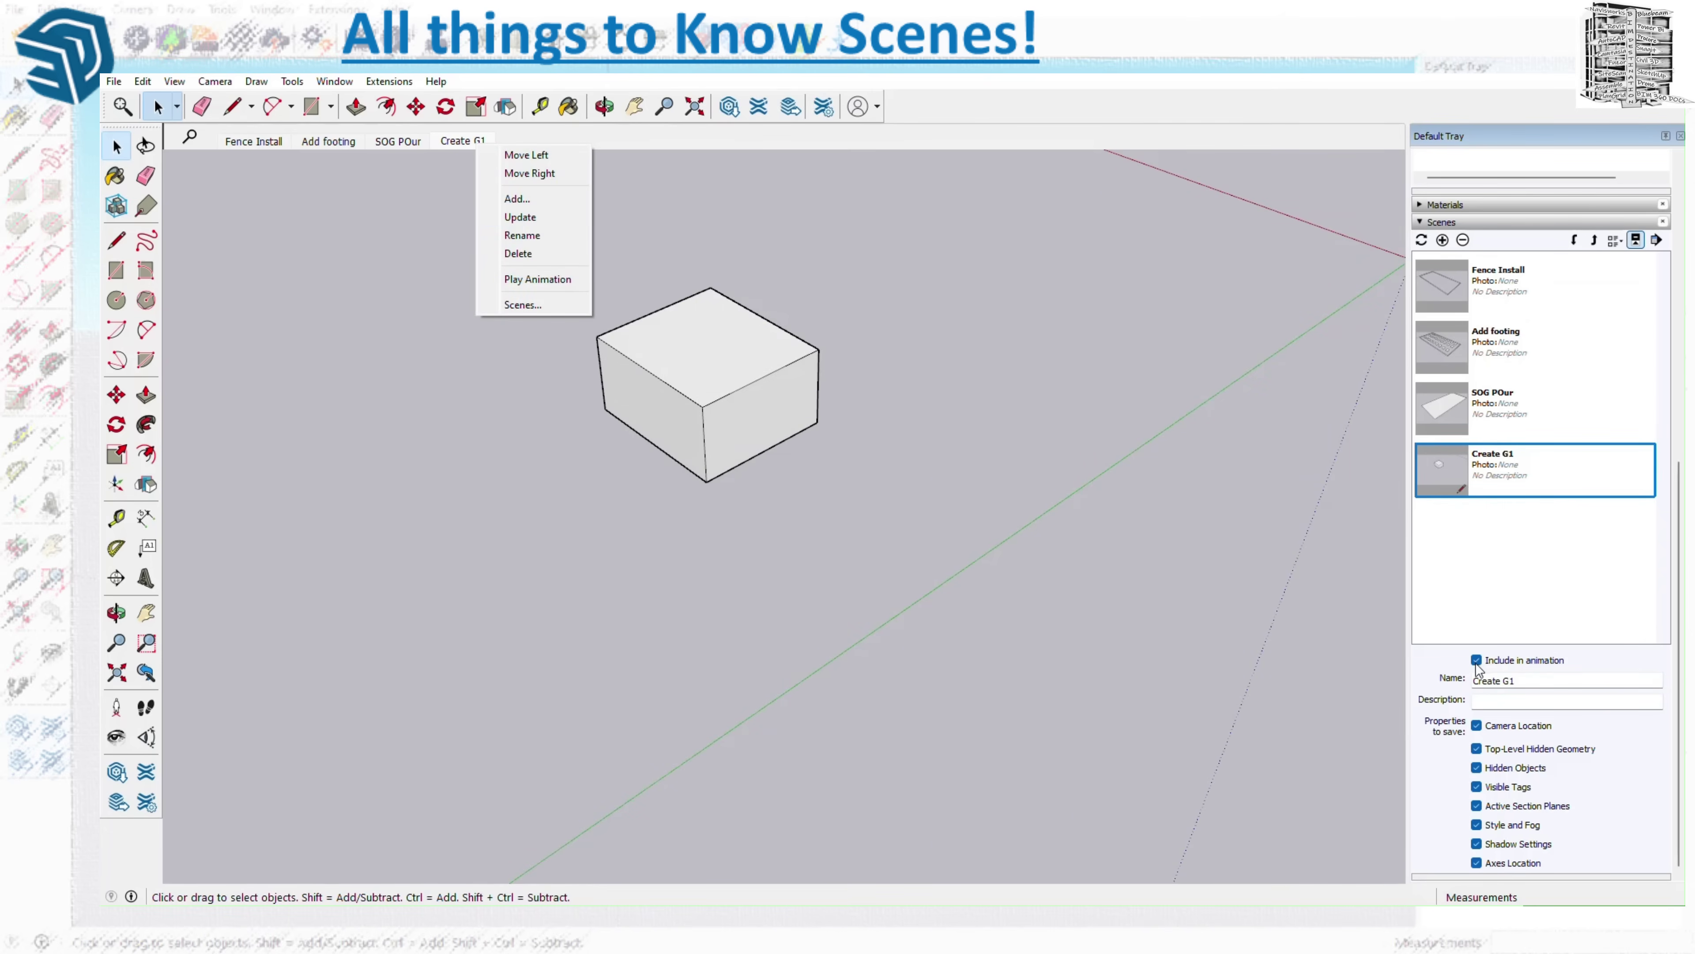
- Uncheck Camera Location for Create G1 and update the scene
{"action": "left_click", "coordinate": [1477, 726]}
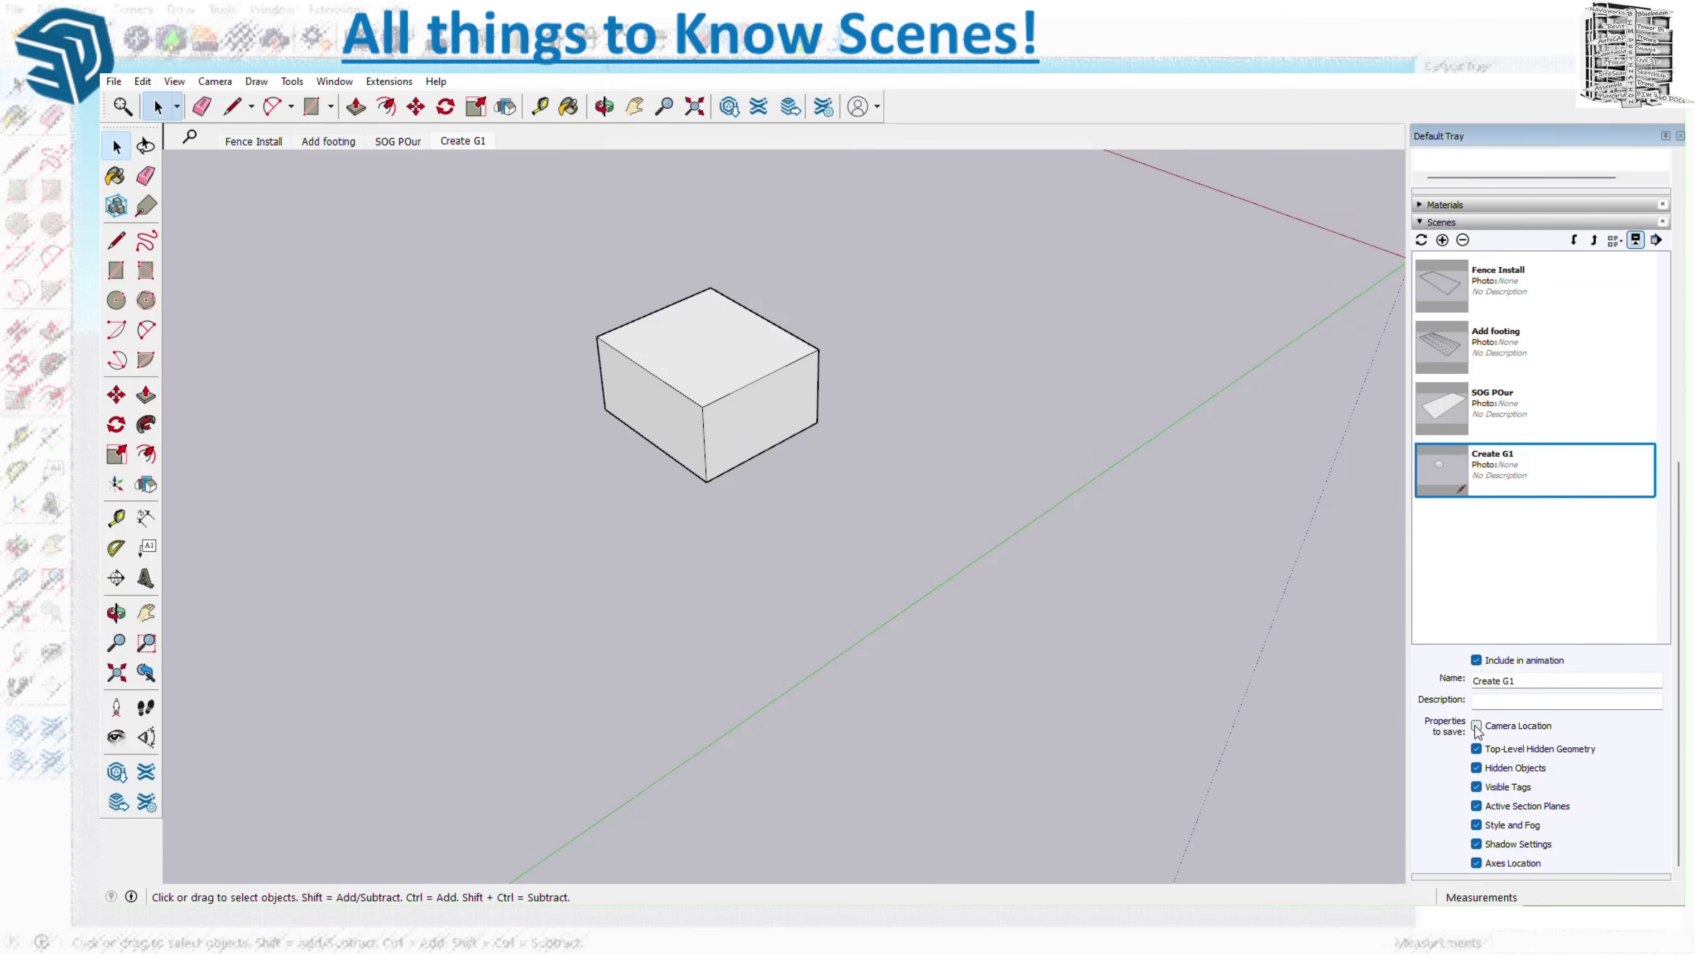
{"action": "right_click", "coordinate": [465, 144]}
{"action": "left_click", "coordinate": [517, 213]}
- Switch between all four scenes to confirm the viewpoint stays the same
{"action": "left_click", "coordinate": [259, 141]}
{"action": "left_click", "coordinate": [334, 143]}
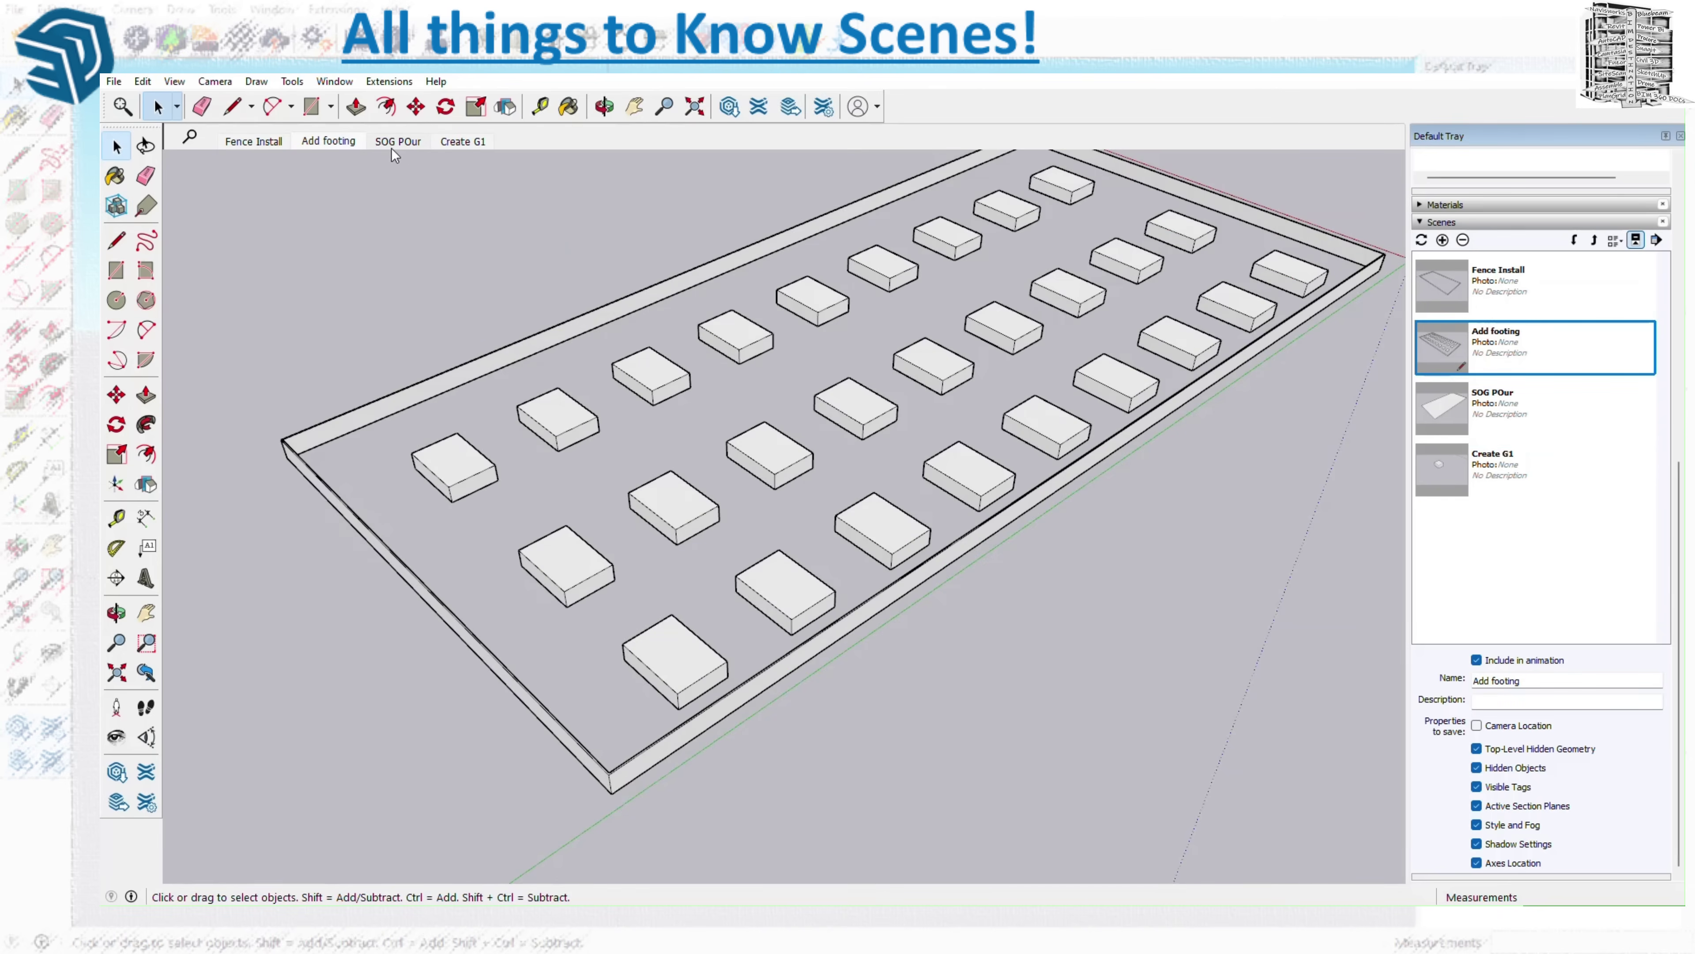
{"action": "left_click", "coordinate": [393, 143]}
{"action": "left_click", "coordinate": [476, 145]}
{"action": "left_click", "coordinate": [401, 142]}
{"action": "left_click", "coordinate": [334, 140]}
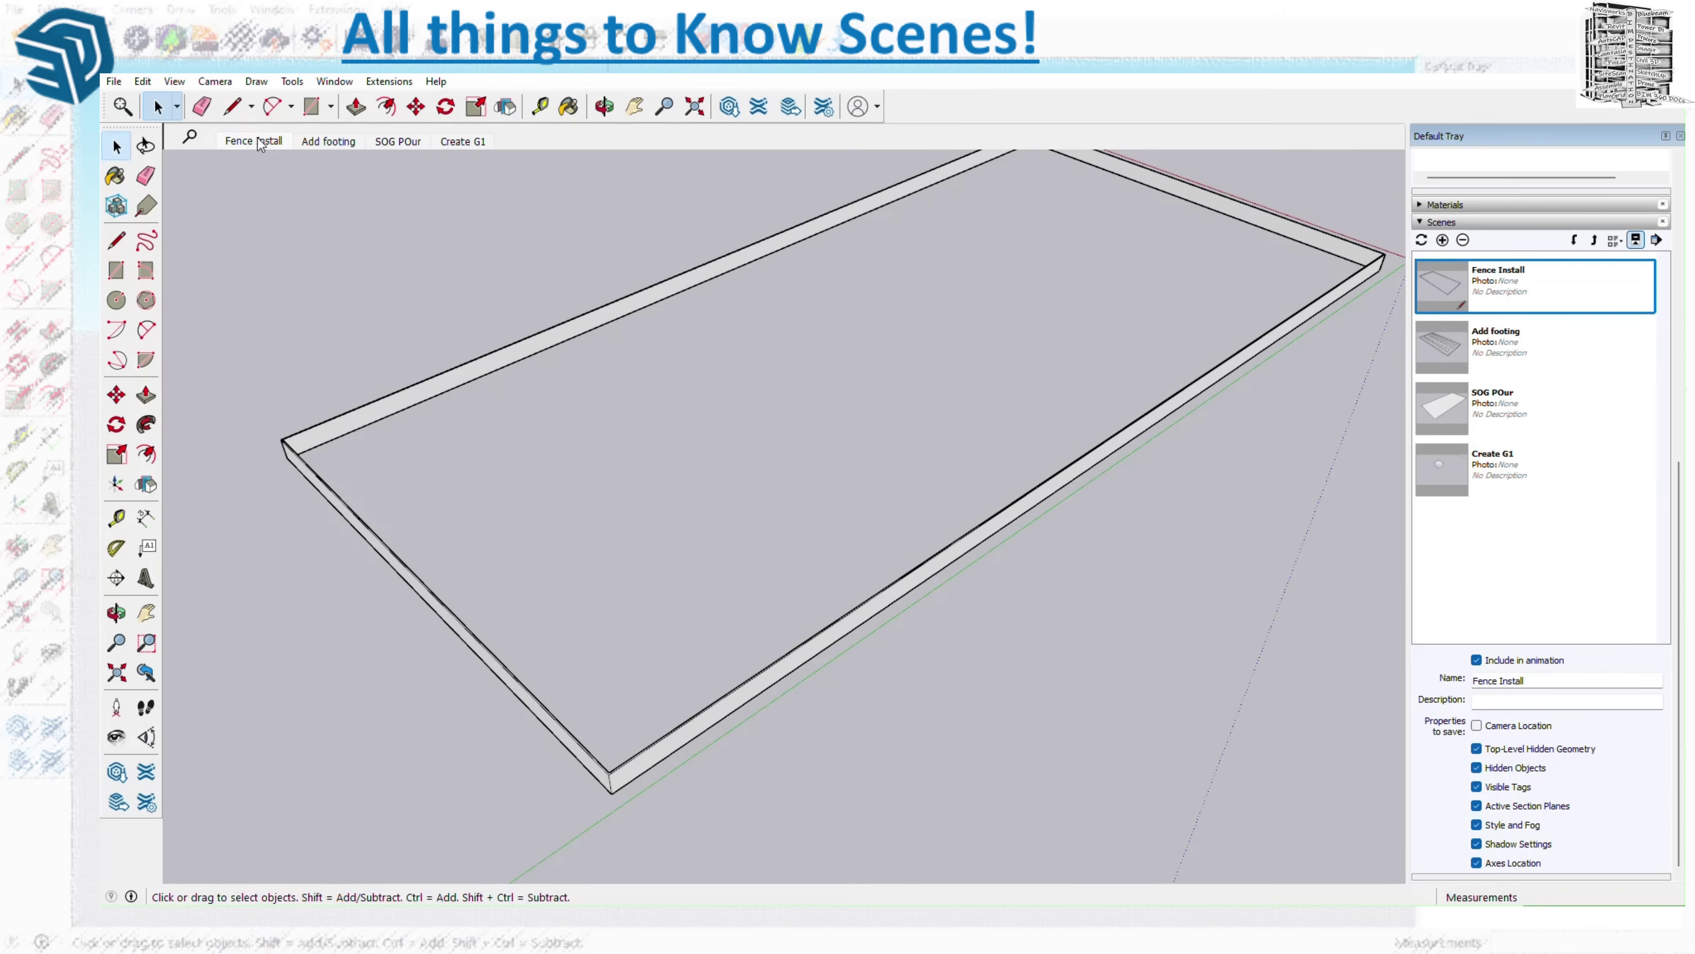
{"action": "left_click", "coordinate": [398, 142]}
{"action": "left_click", "coordinate": [460, 143]}
{"action": "left_click", "coordinate": [320, 141]}
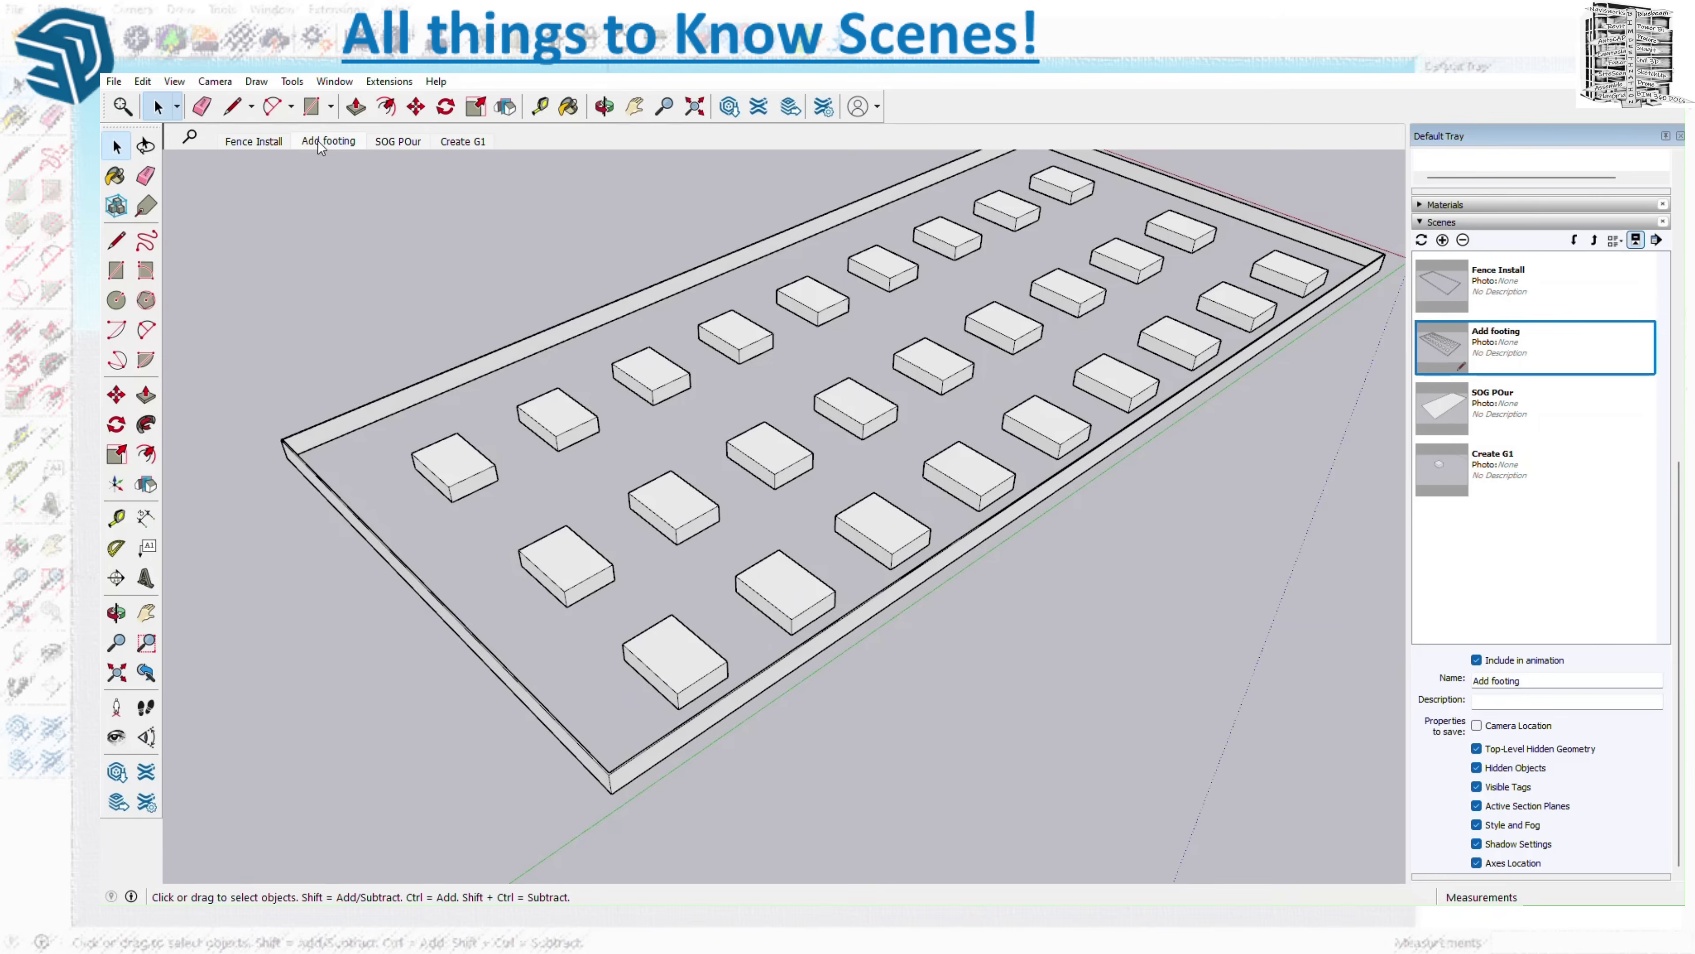
{"action": "left_click", "coordinate": [274, 143]}
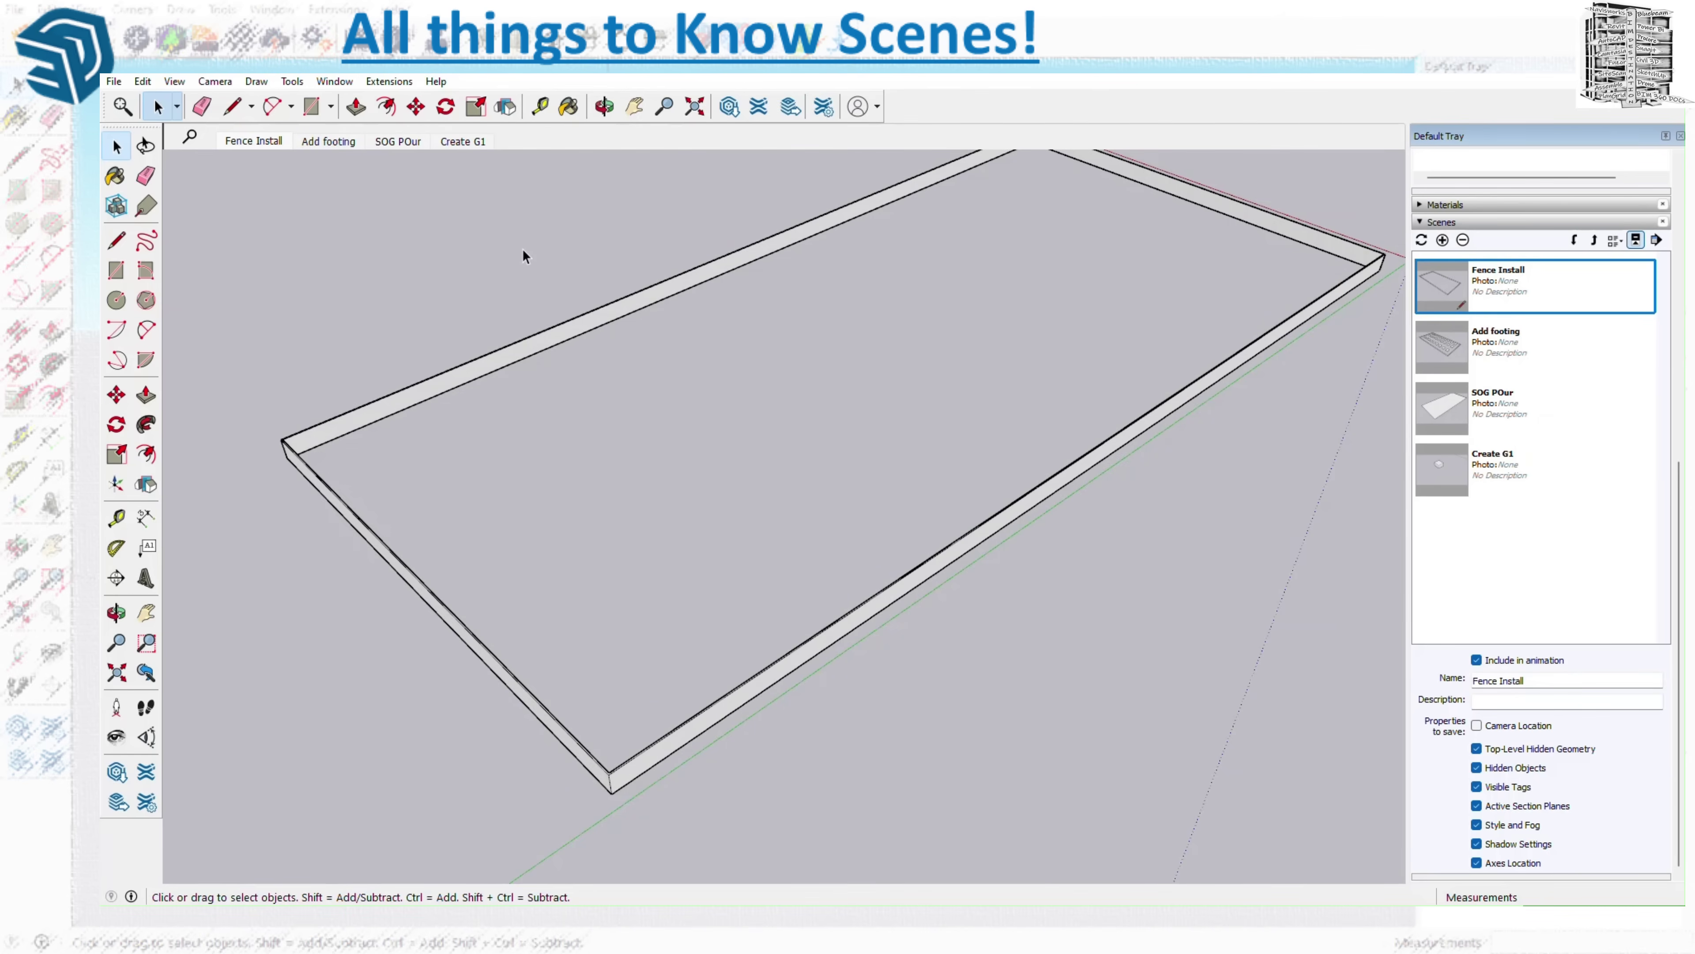
- Re-enable Camera Location for Fence Install and update it with the current view
{"action": "left_click", "coordinate": [1477, 725]}
{"action": "right_click", "coordinate": [263, 140]}
{"action": "left_click", "coordinate": [313, 212]}
{"action": "middle_click_drag", "start_coordinate": [902, 391], "coordinate": [394, 397]}
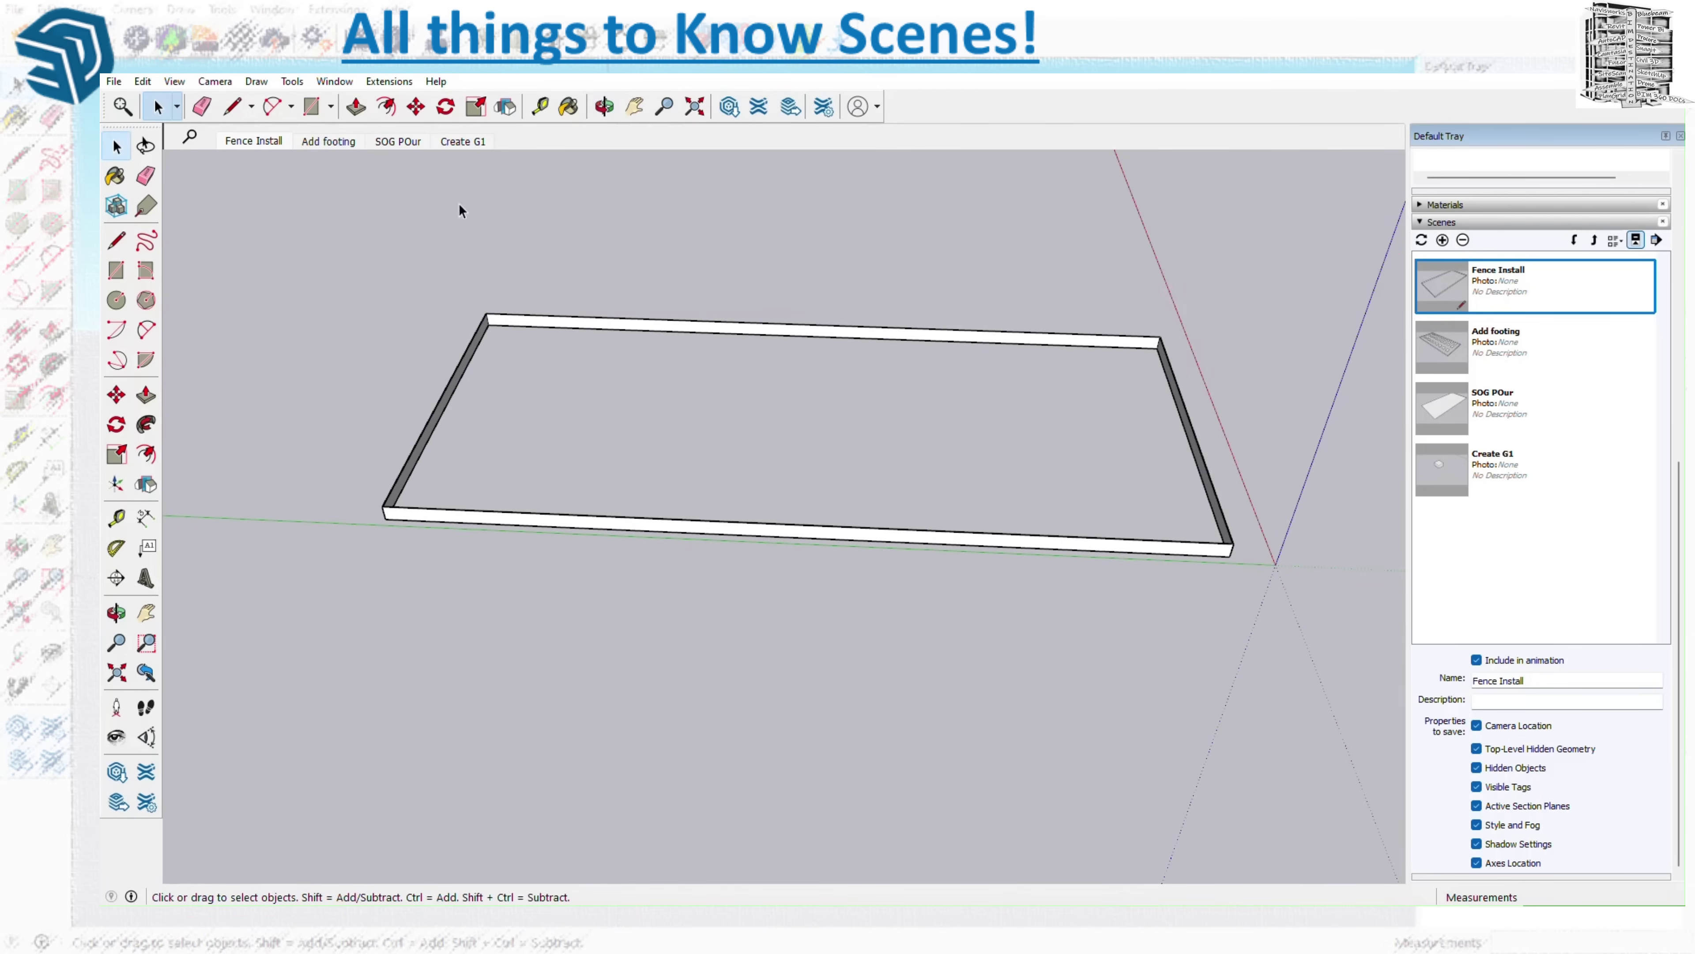
- Orbit Add footing to a new angle, enable Camera Location, and update the scene
{"action": "left_click", "coordinate": [332, 140]}
{"action": "middle_click_drag", "start_coordinate": [1110, 398], "coordinate": [981, 394]}
{"action": "left_click", "coordinate": [1476, 725]}
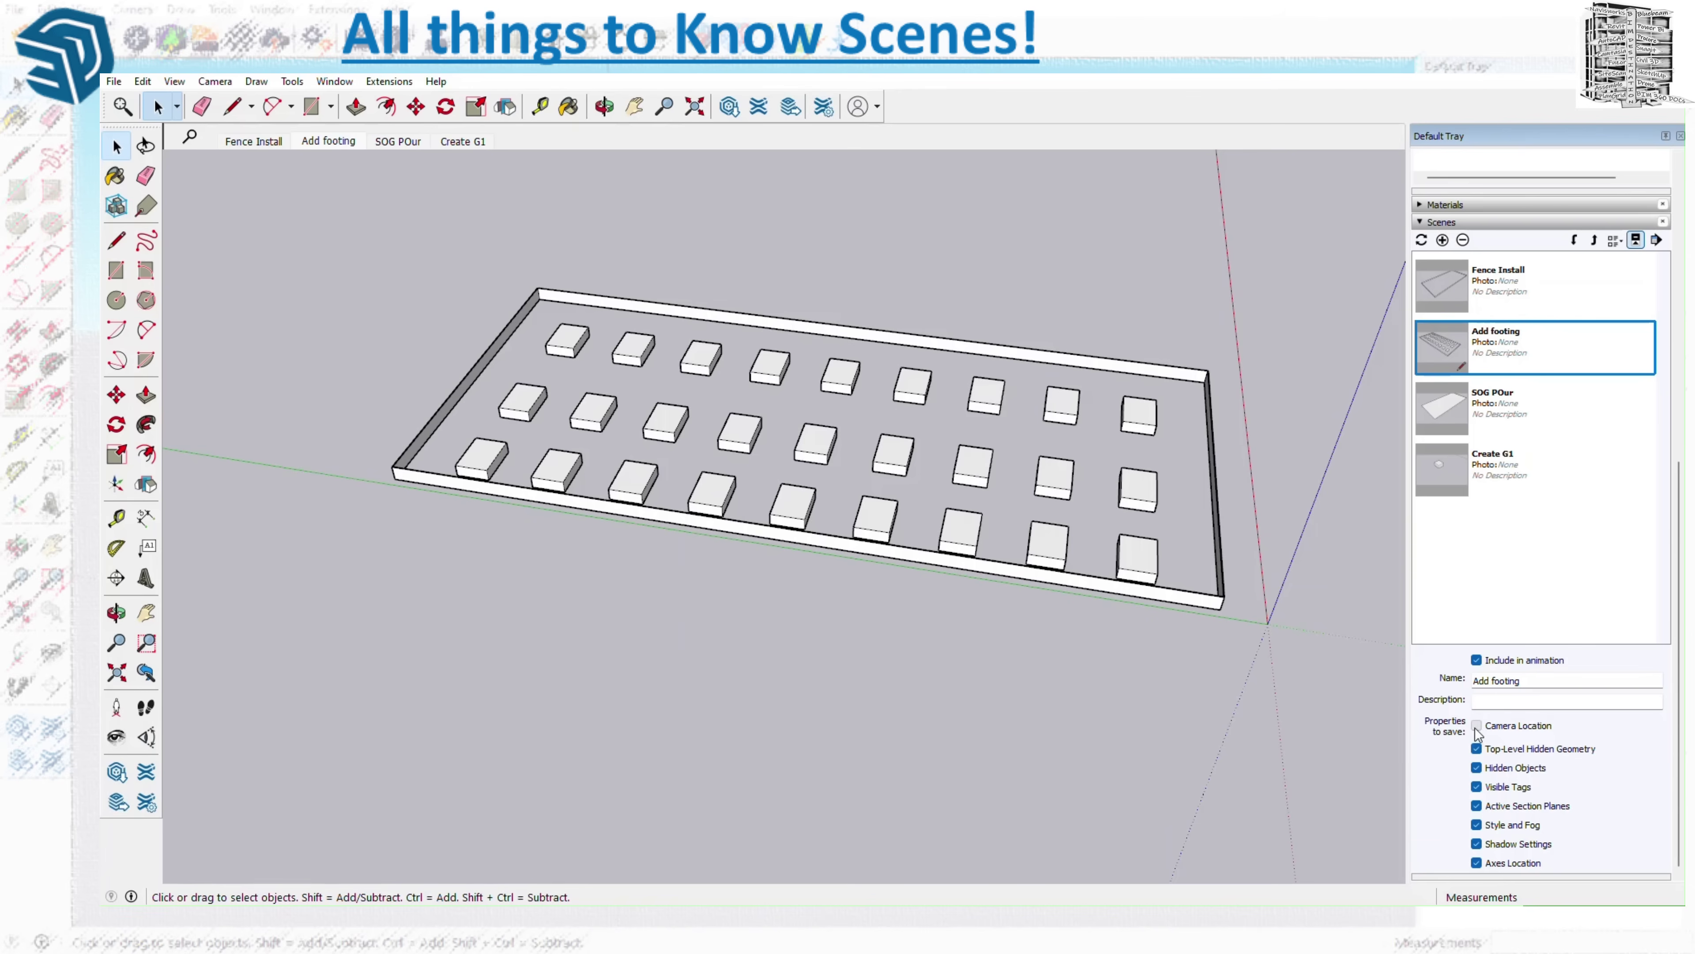
{"action": "right_click", "coordinate": [342, 148]}
{"action": "left_click", "coordinate": [400, 212]}
- Orbit SOG POur to a new angle, enable Camera Location, and update the scene
{"action": "left_click", "coordinate": [398, 140]}
{"action": "middle_click_drag", "start_coordinate": [1010, 537], "coordinate": [564, 325]}
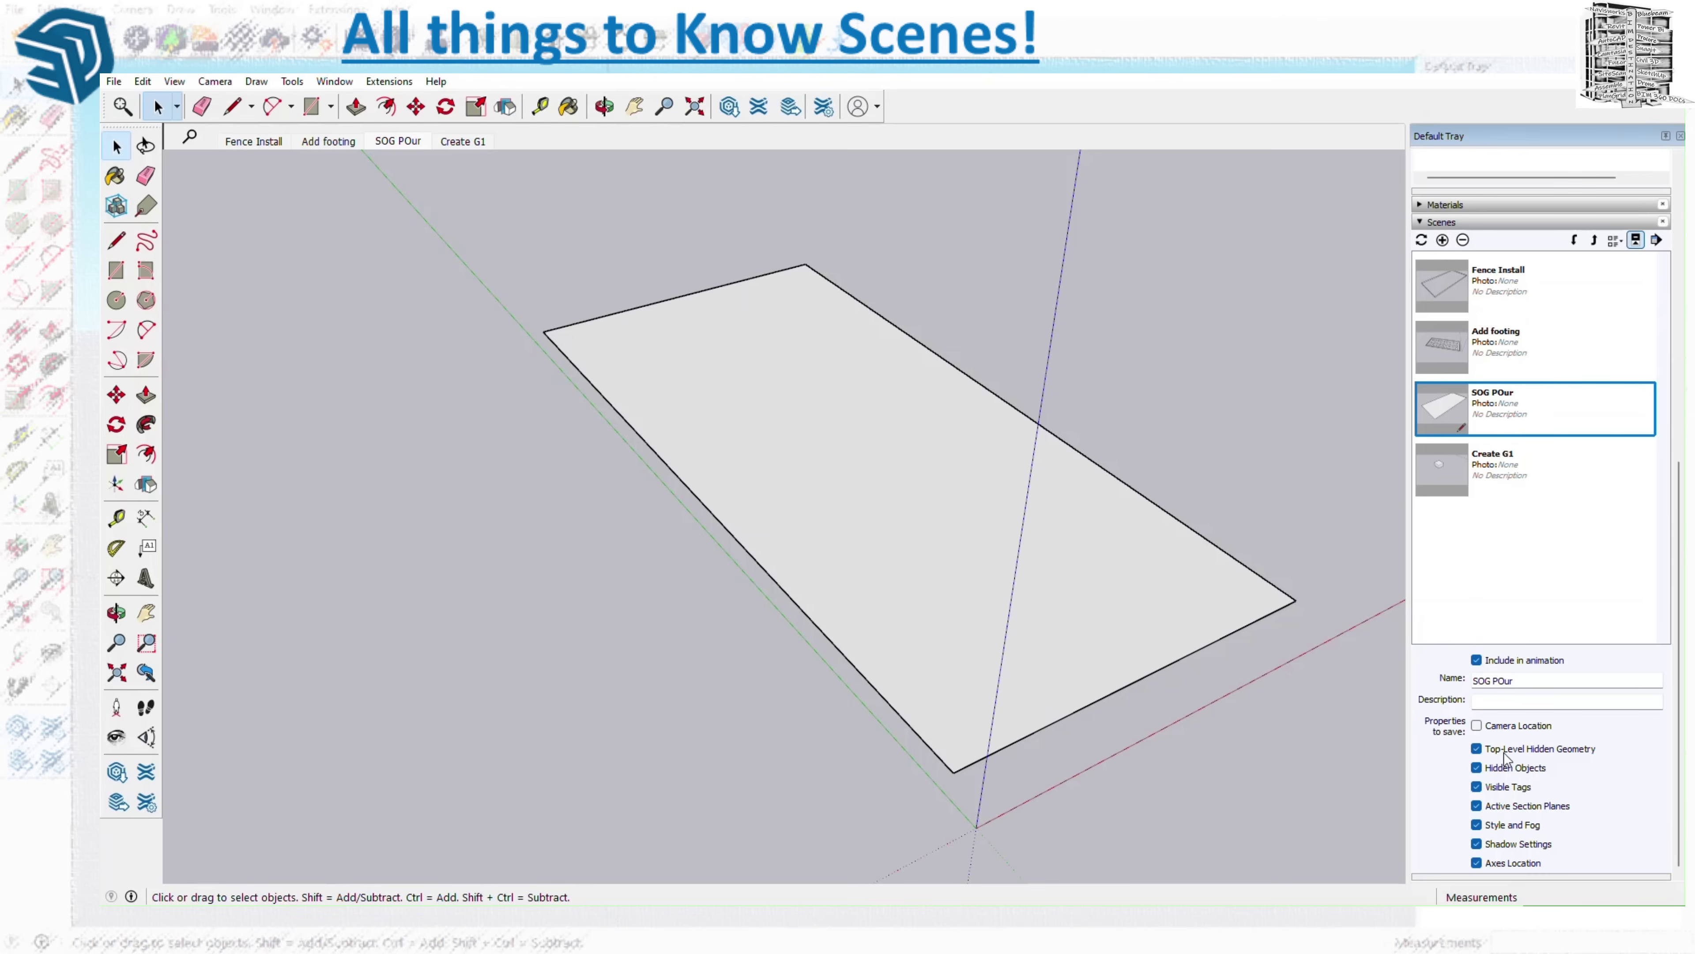
{"action": "left_click", "coordinate": [1476, 725]}
{"action": "right_click", "coordinate": [417, 141]}
{"action": "left_click", "coordinate": [471, 213]}
- Enable Camera Location for Create G1 and update it with its own view
{"action": "middle_click_drag", "start_coordinate": [721, 307], "coordinate": [662, 360]}
{"action": "left_click", "coordinate": [464, 140]}
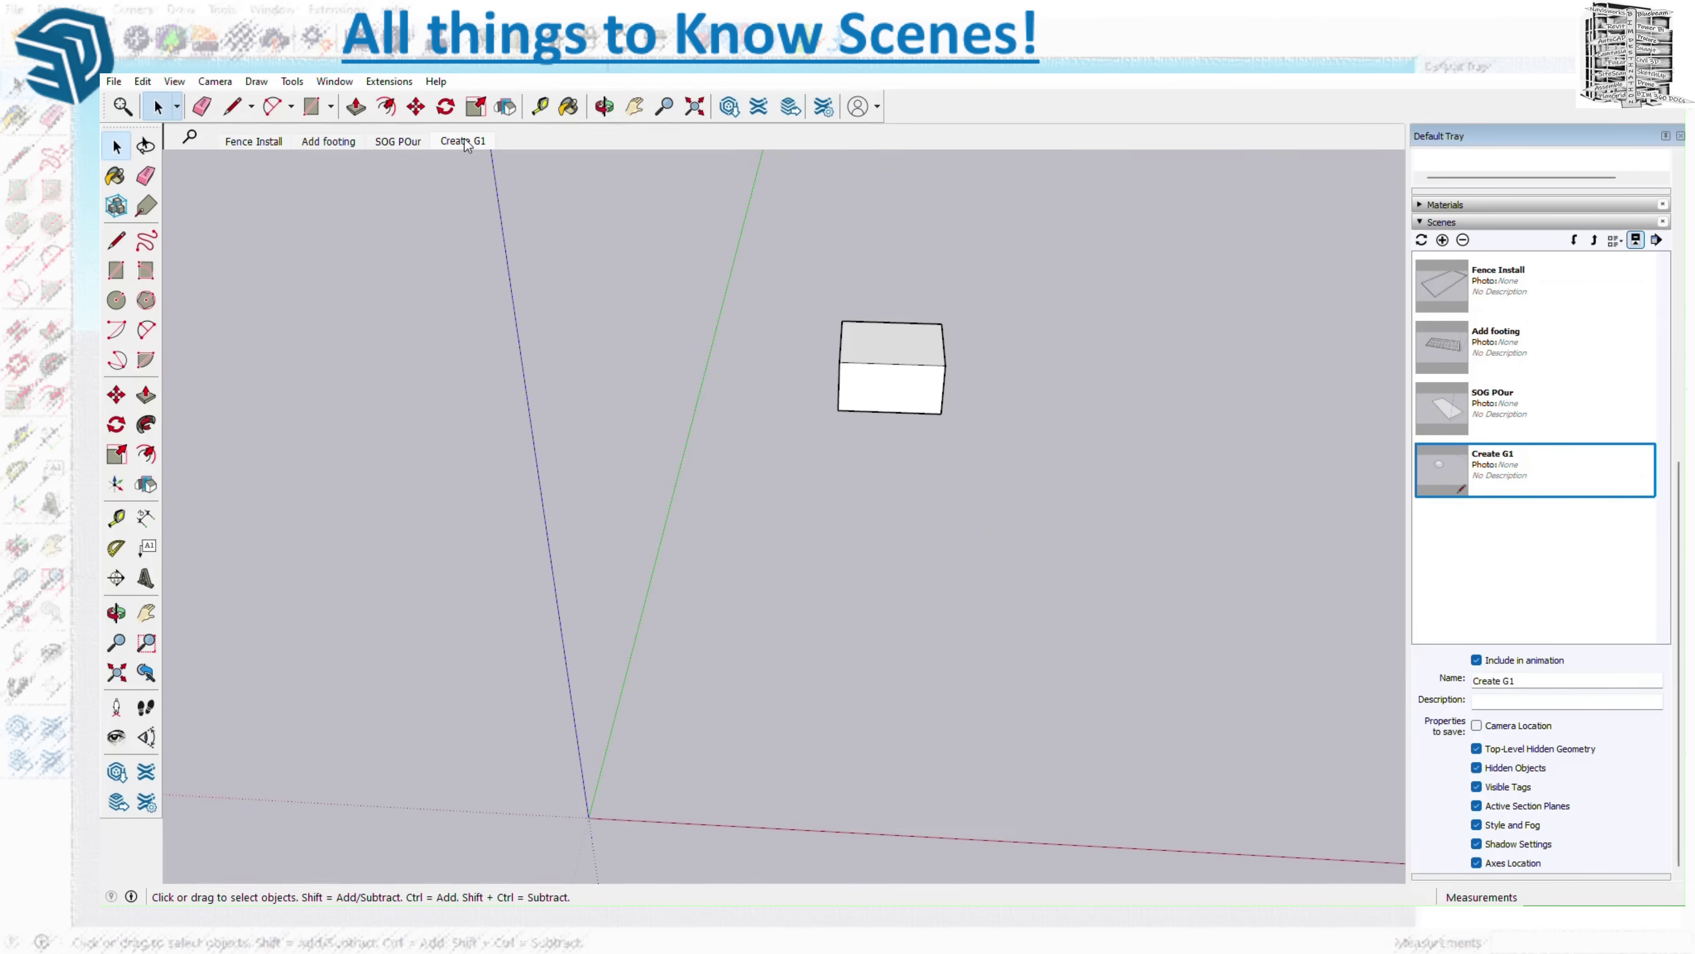
{"action": "left_click", "coordinate": [1477, 726]}
{"action": "right_click", "coordinate": [455, 143]}
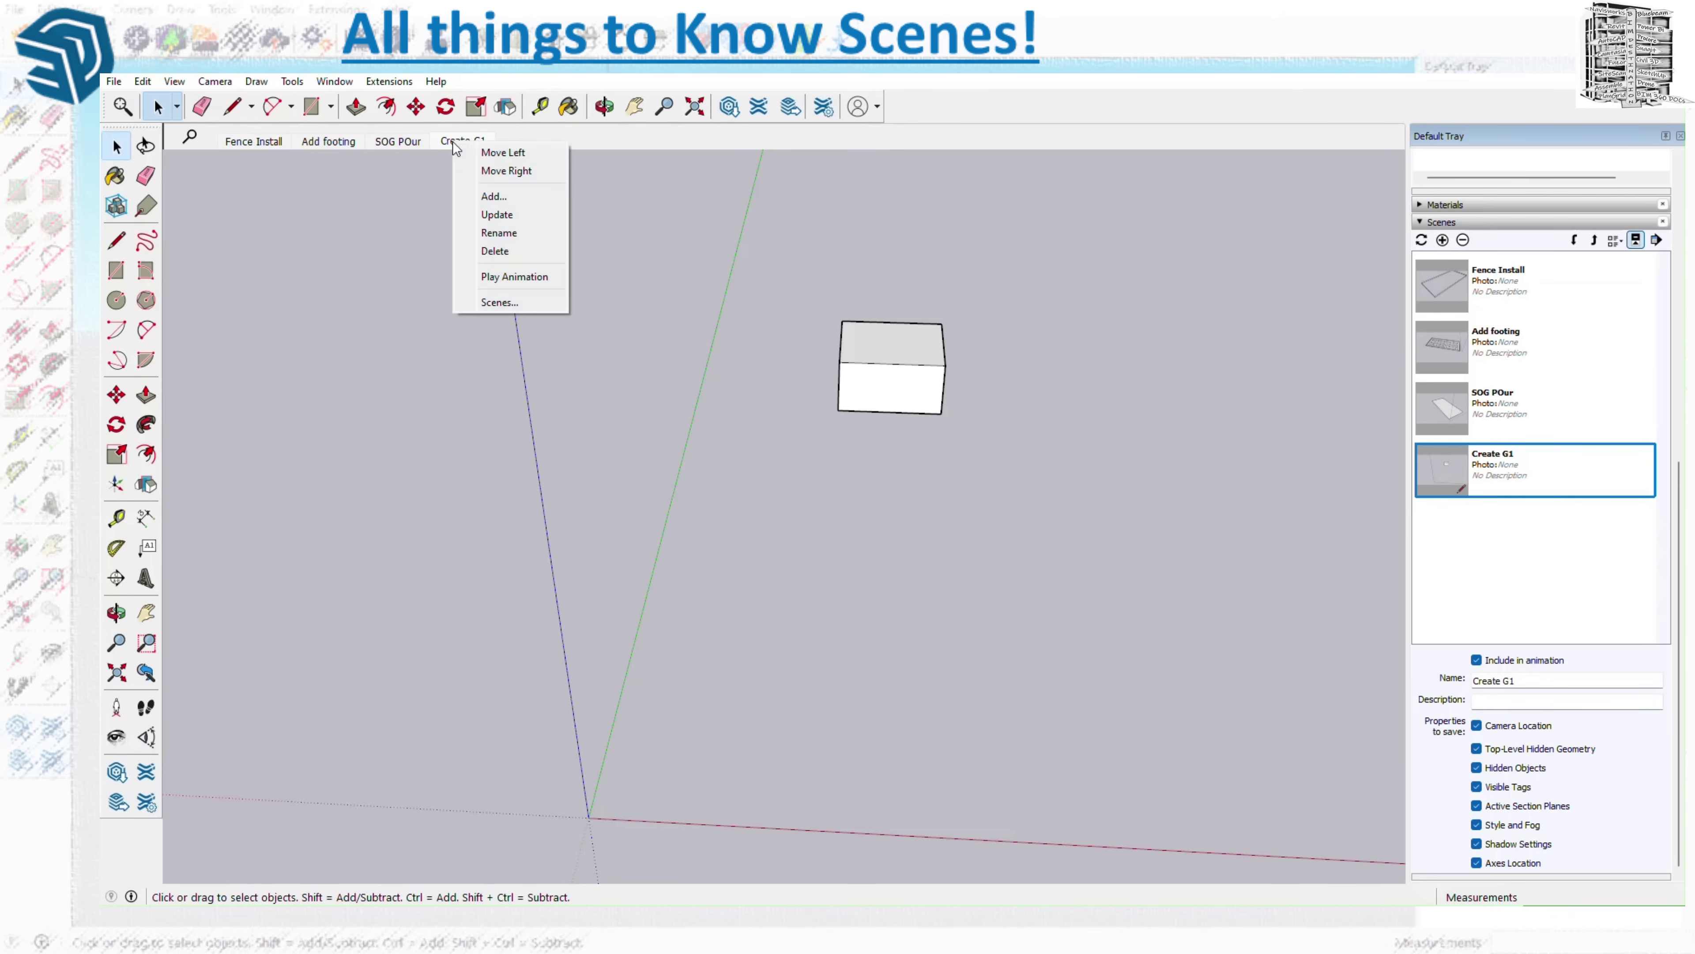
{"action": "left_click", "coordinate": [516, 214]}
- Step through all four scenes to verify each restores its own viewpoint
{"action": "left_click", "coordinate": [255, 142]}
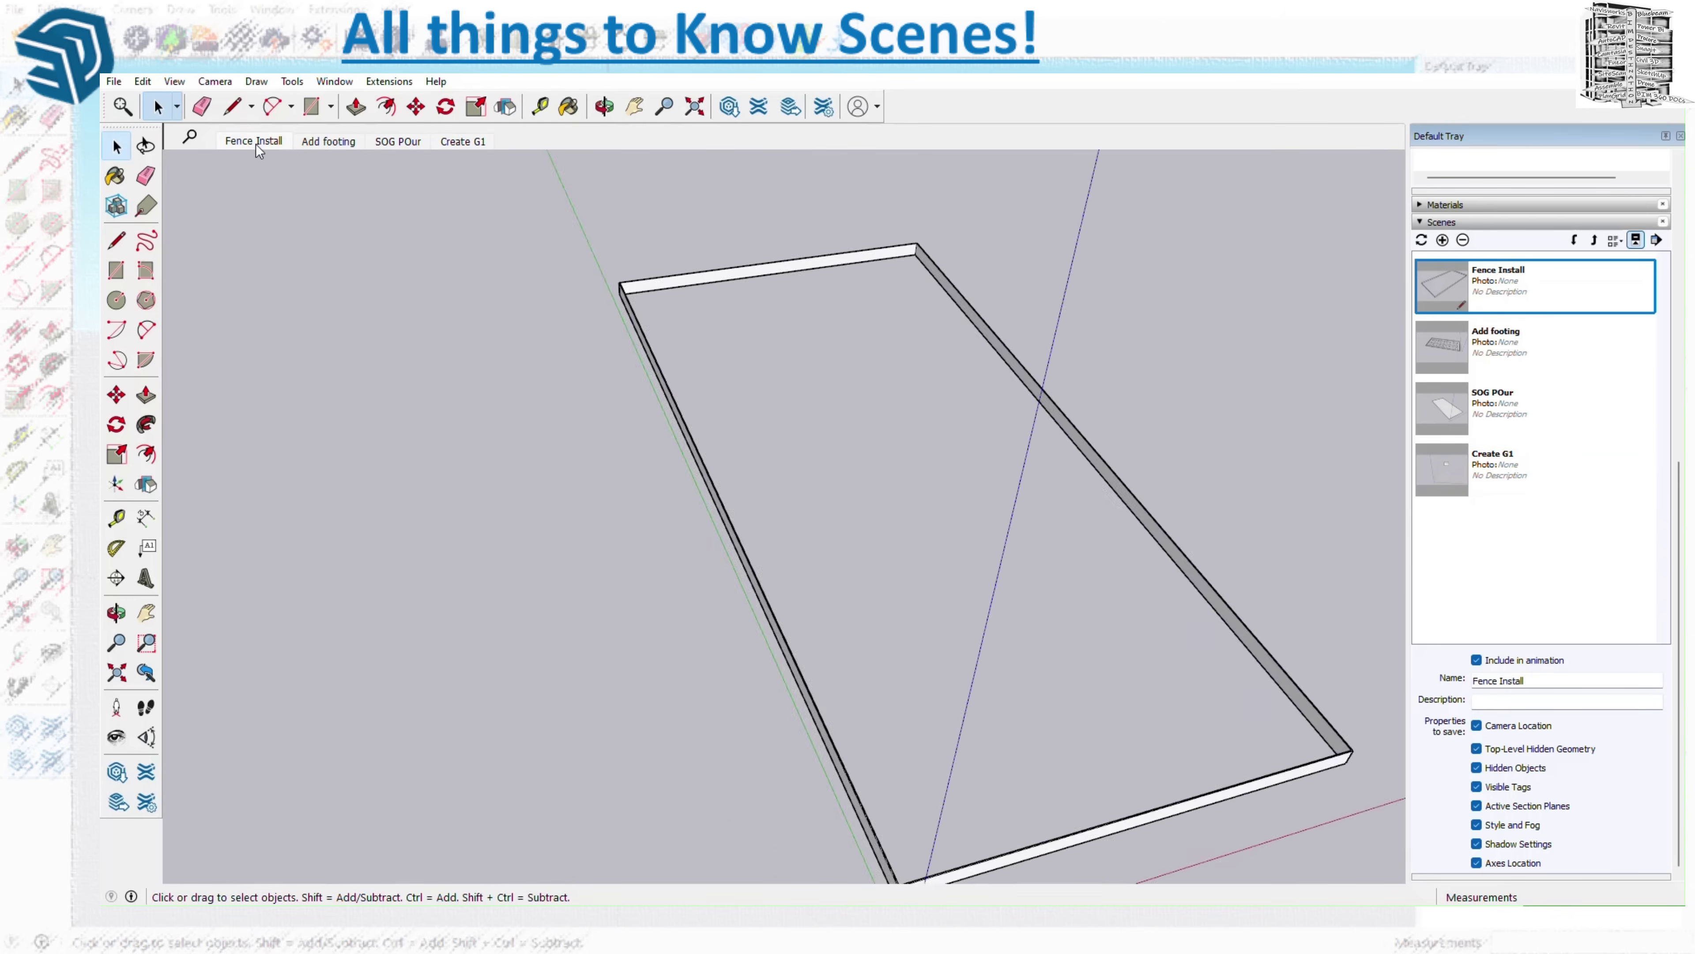
{"action": "left_click", "coordinate": [345, 142]}
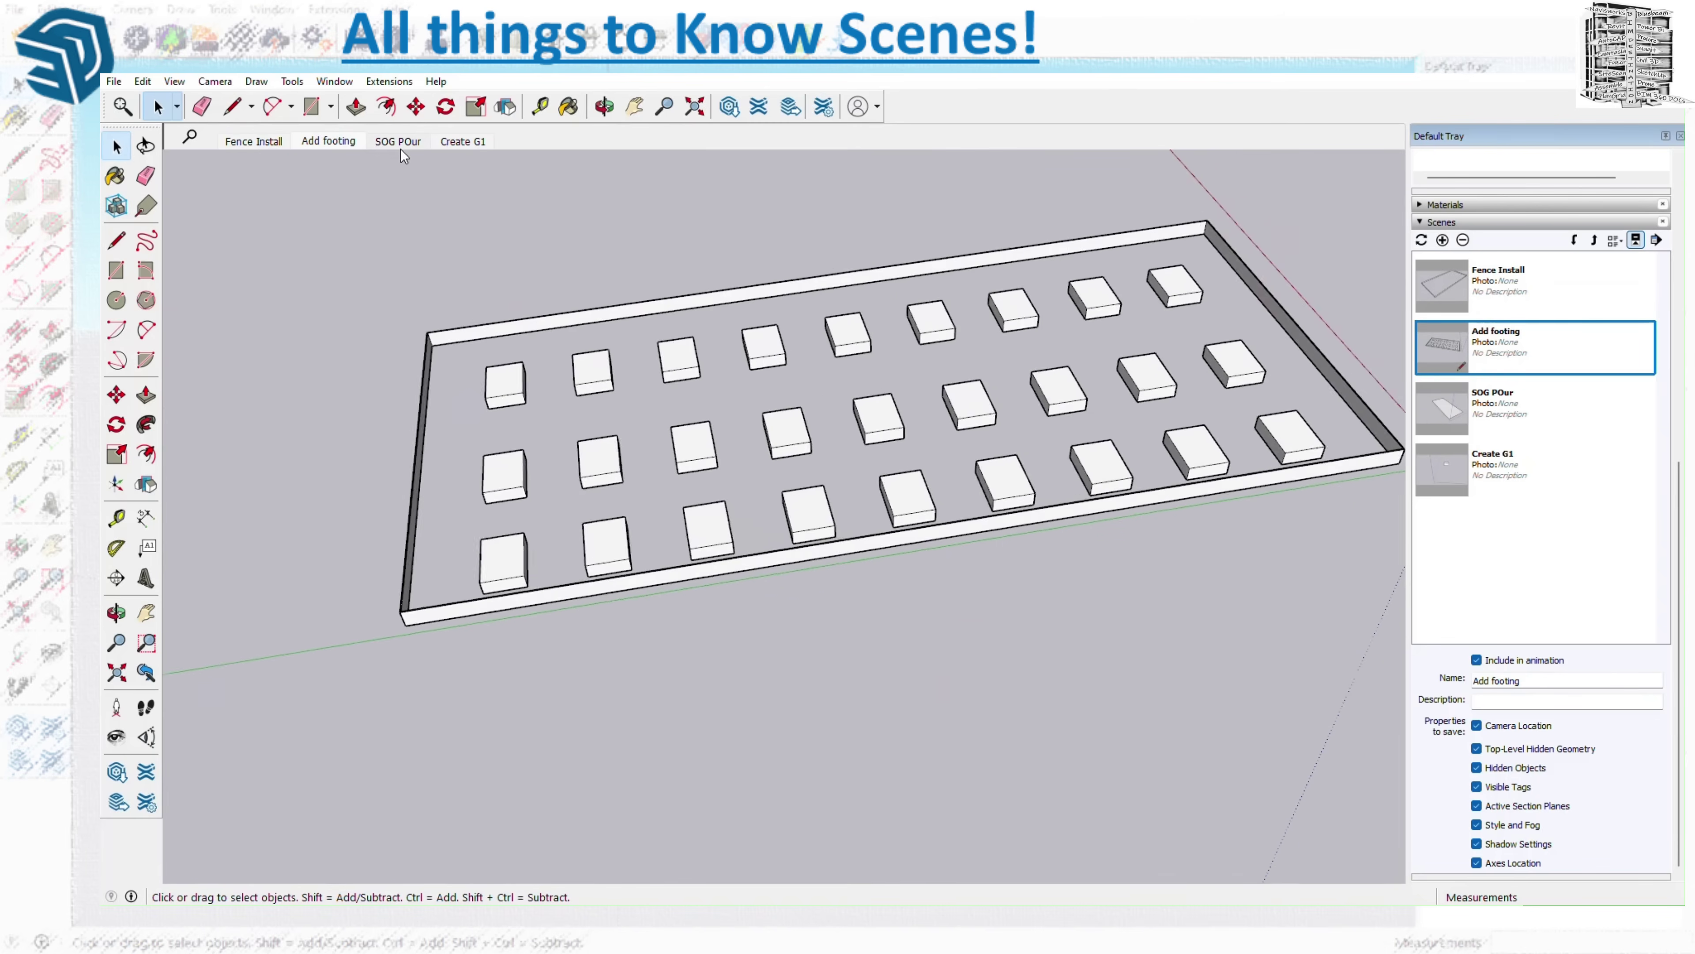
{"action": "left_click", "coordinate": [400, 143]}
{"action": "left_click", "coordinate": [460, 143]}
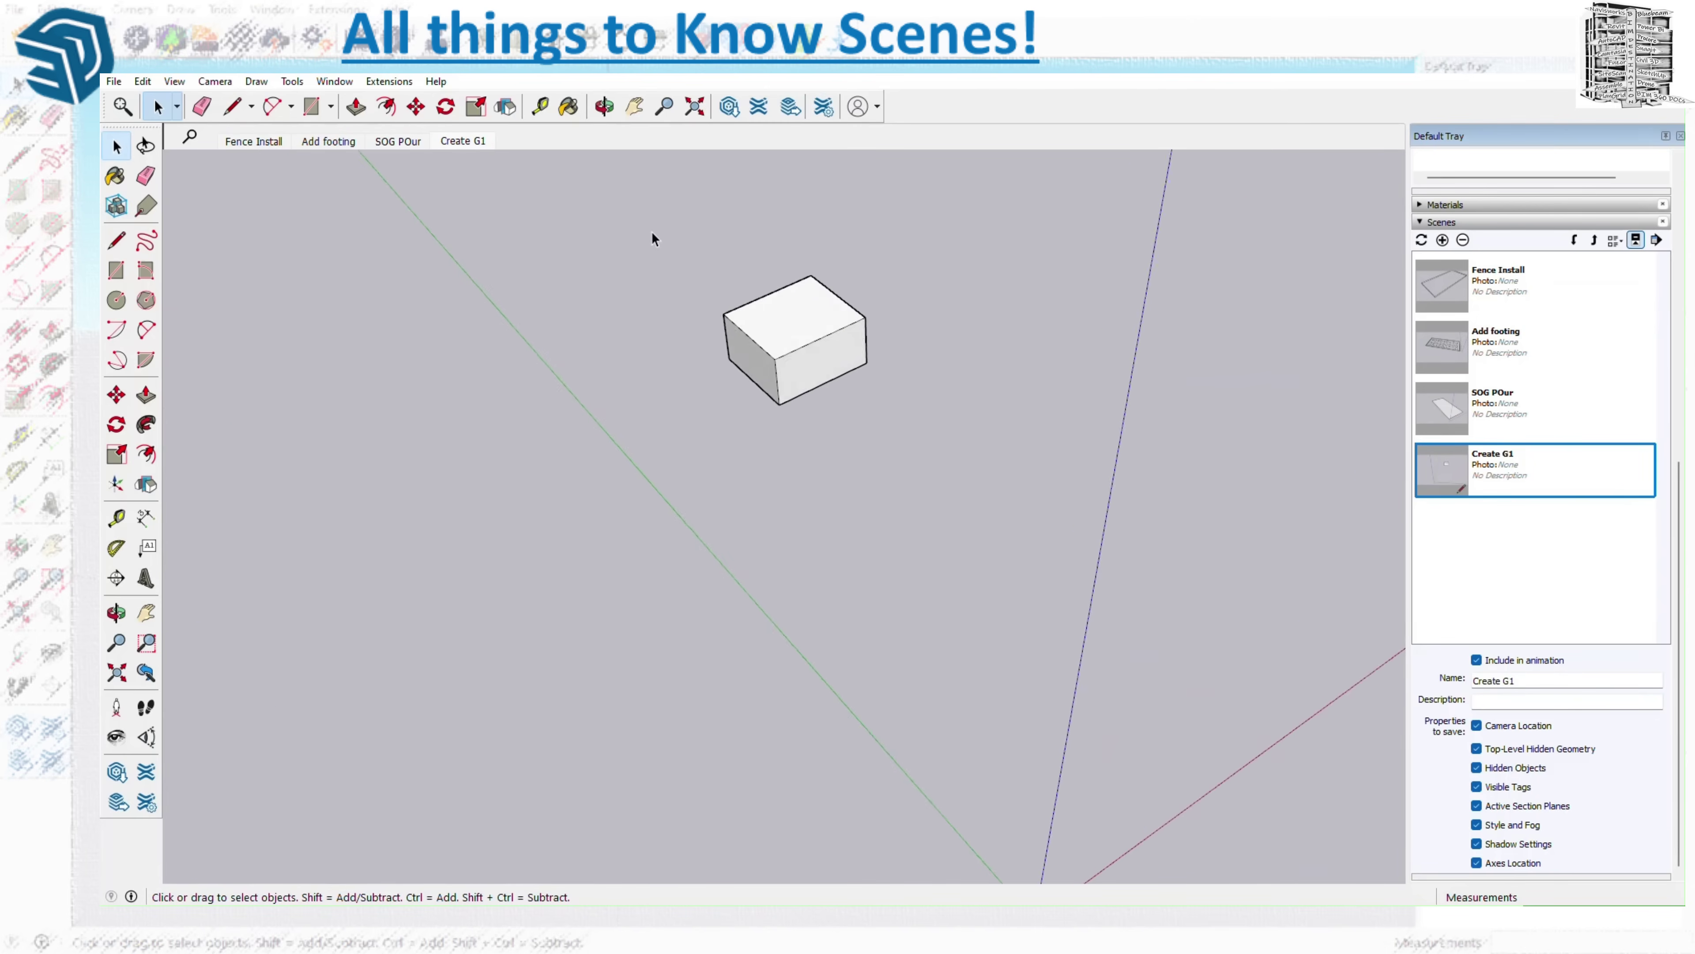